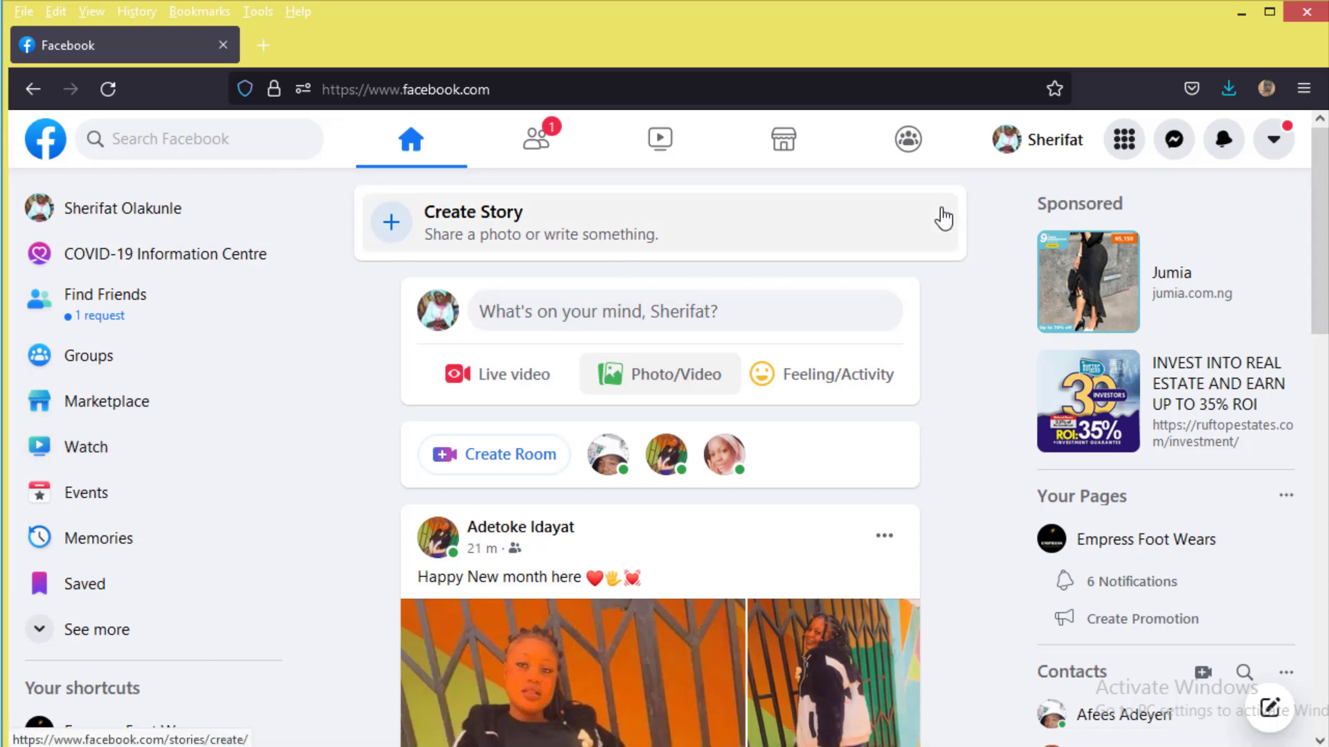
Step: Choose Page from the Create menu to begin a new Facebook Page
{"action": "left_click", "coordinate": [1134, 145]}
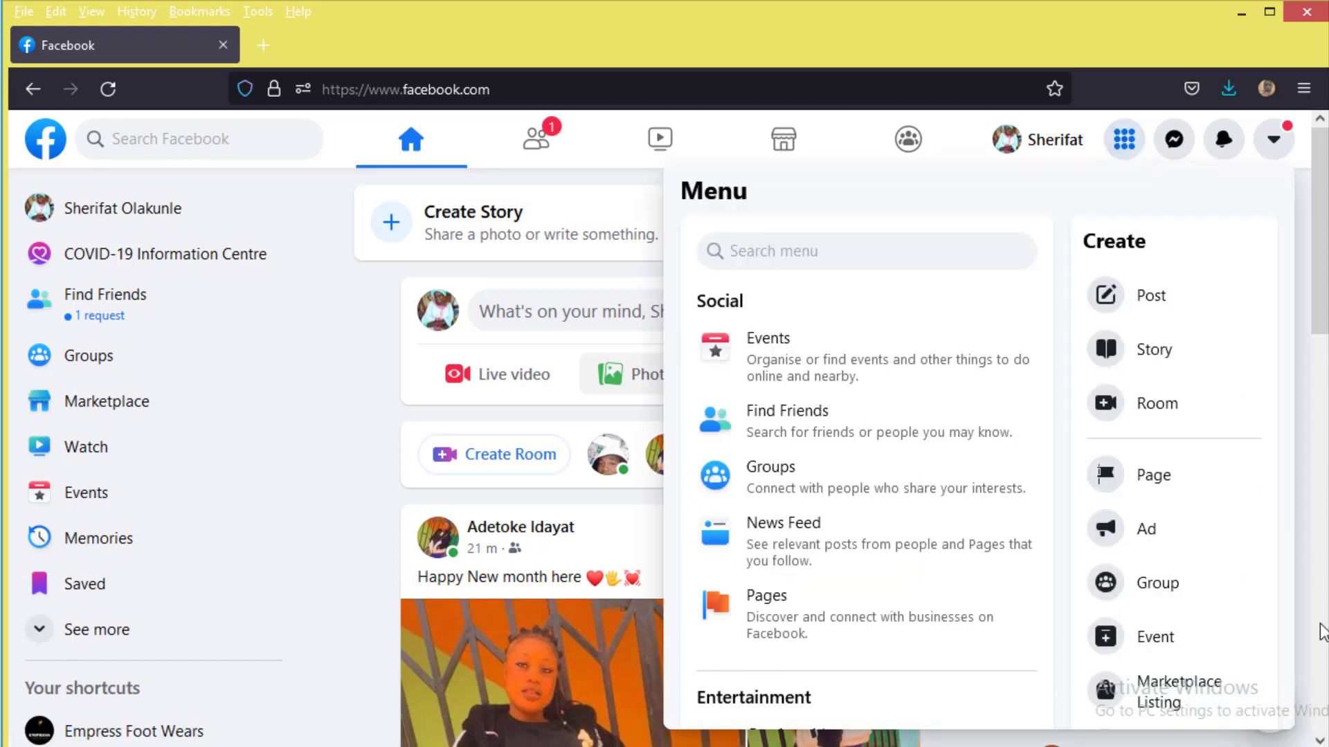
{"action": "left_click", "coordinate": [1179, 483]}
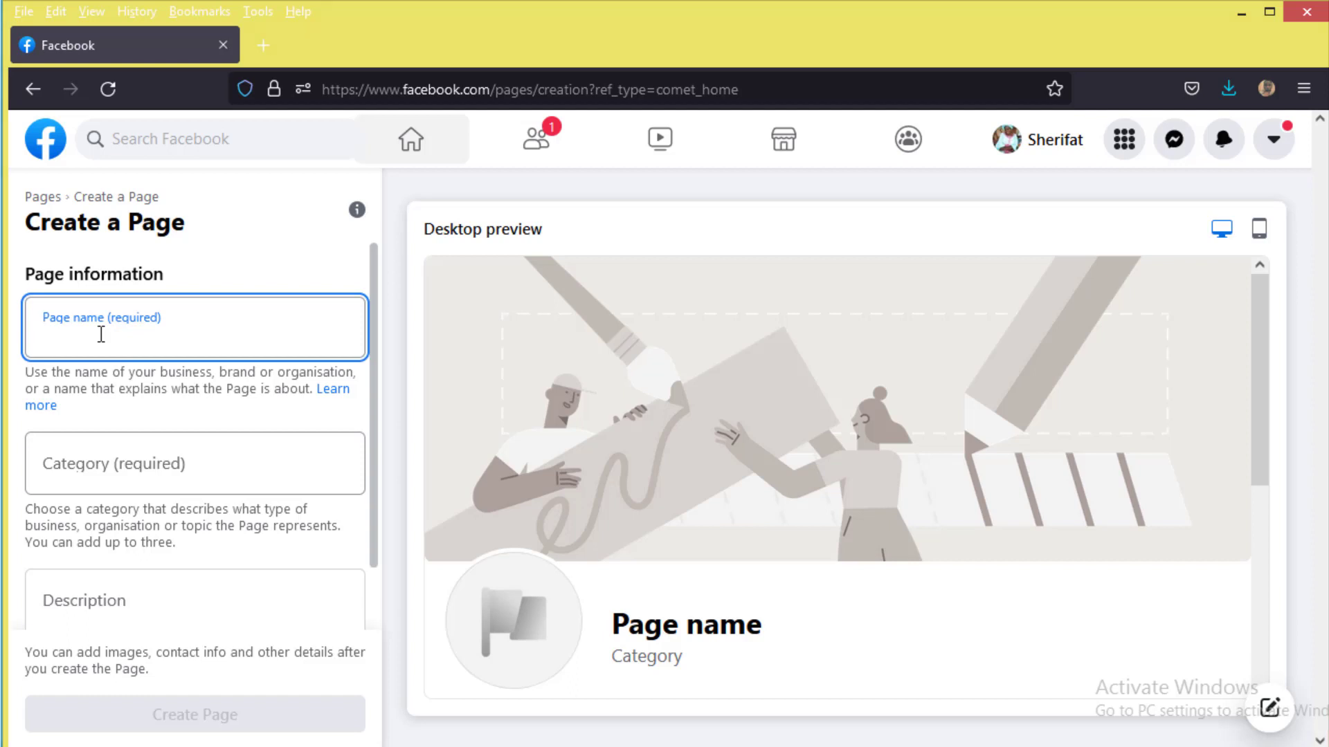
Step: Enter 'Soap Making Masterclass' as the Page name
{"action": "type", "text": "Soap "}
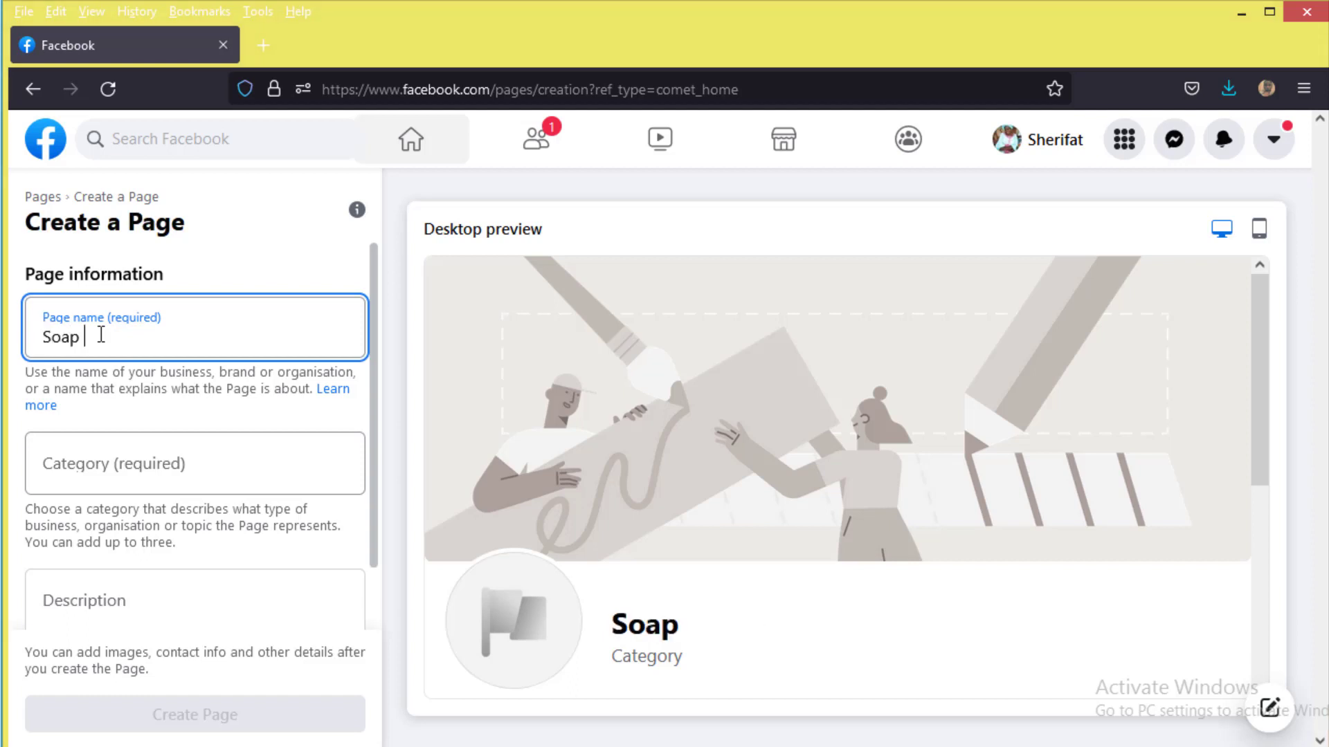
{"action": "type", "text": "Makin"}
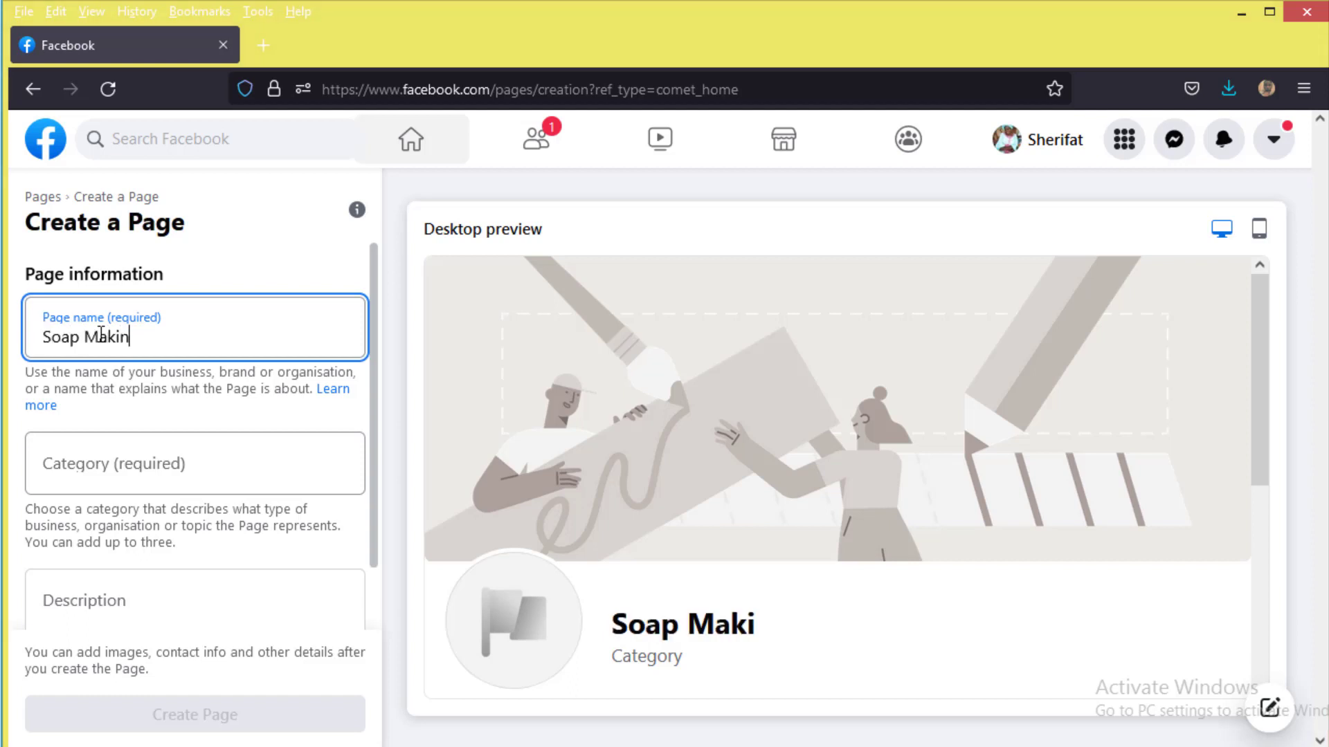
{"action": "type", "text": "g Master"}
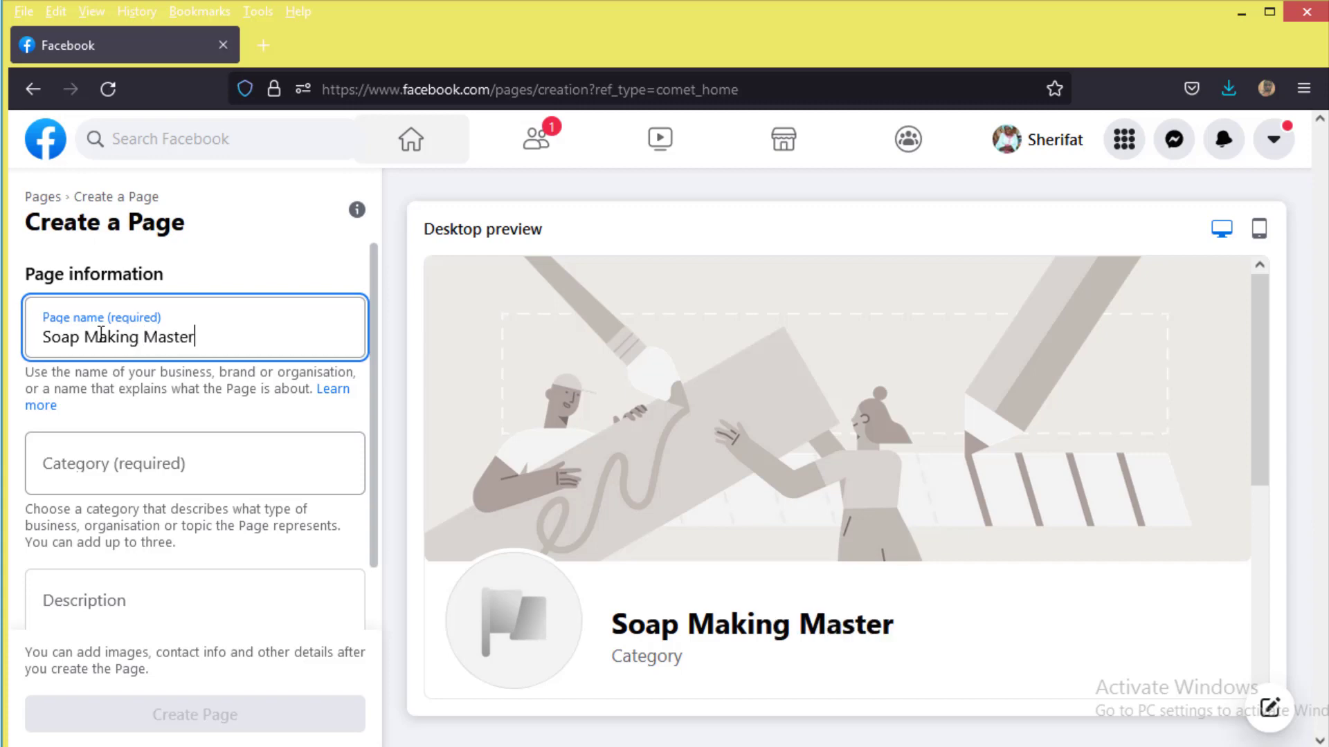
{"action": "type", "text": "class"}
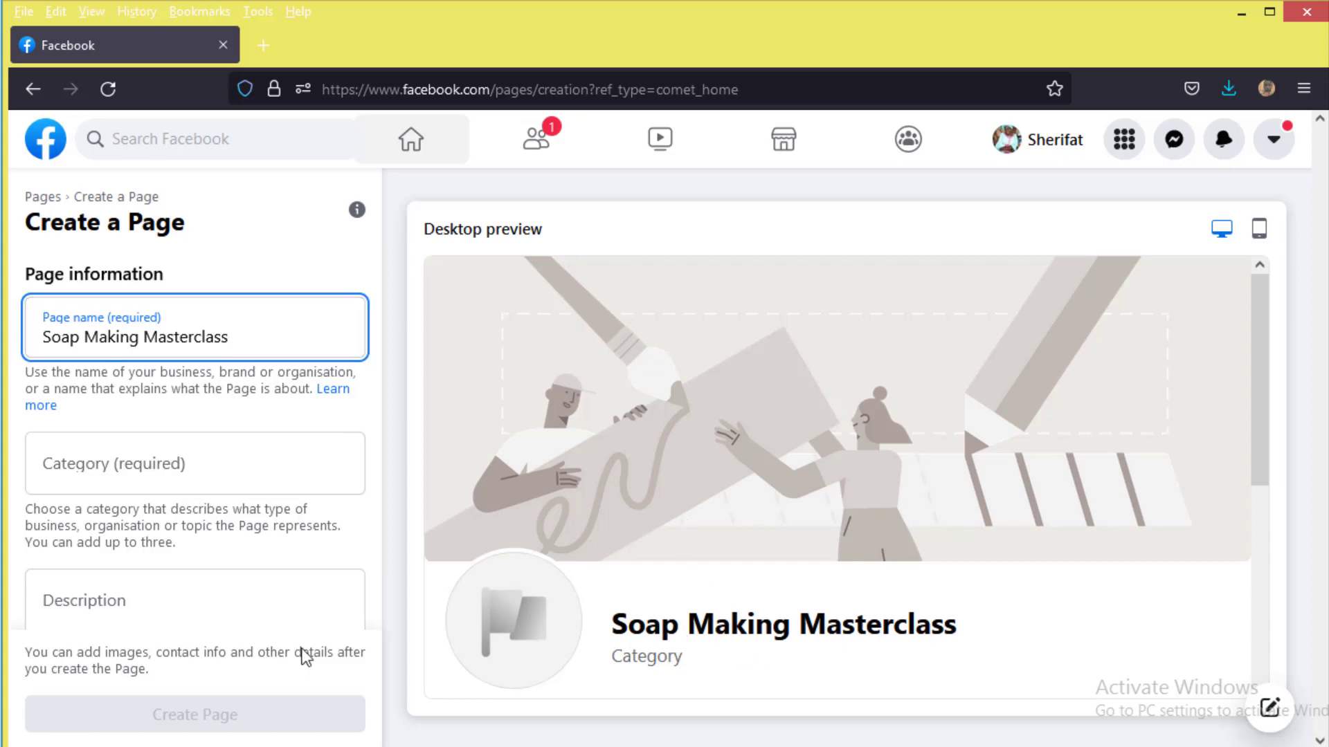
Step: Set the Page category to Business consultant
{"action": "left_click", "coordinate": [173, 463]}
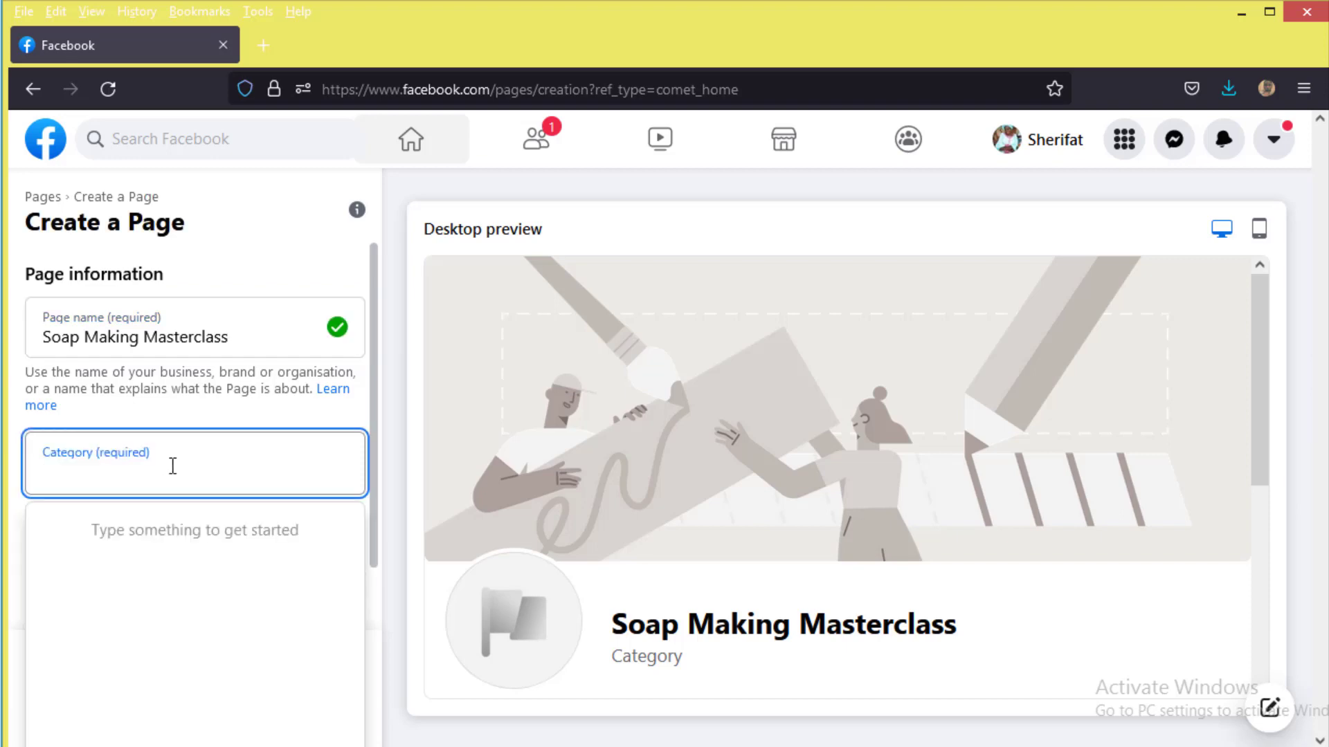
{"action": "type", "text": "soap"}
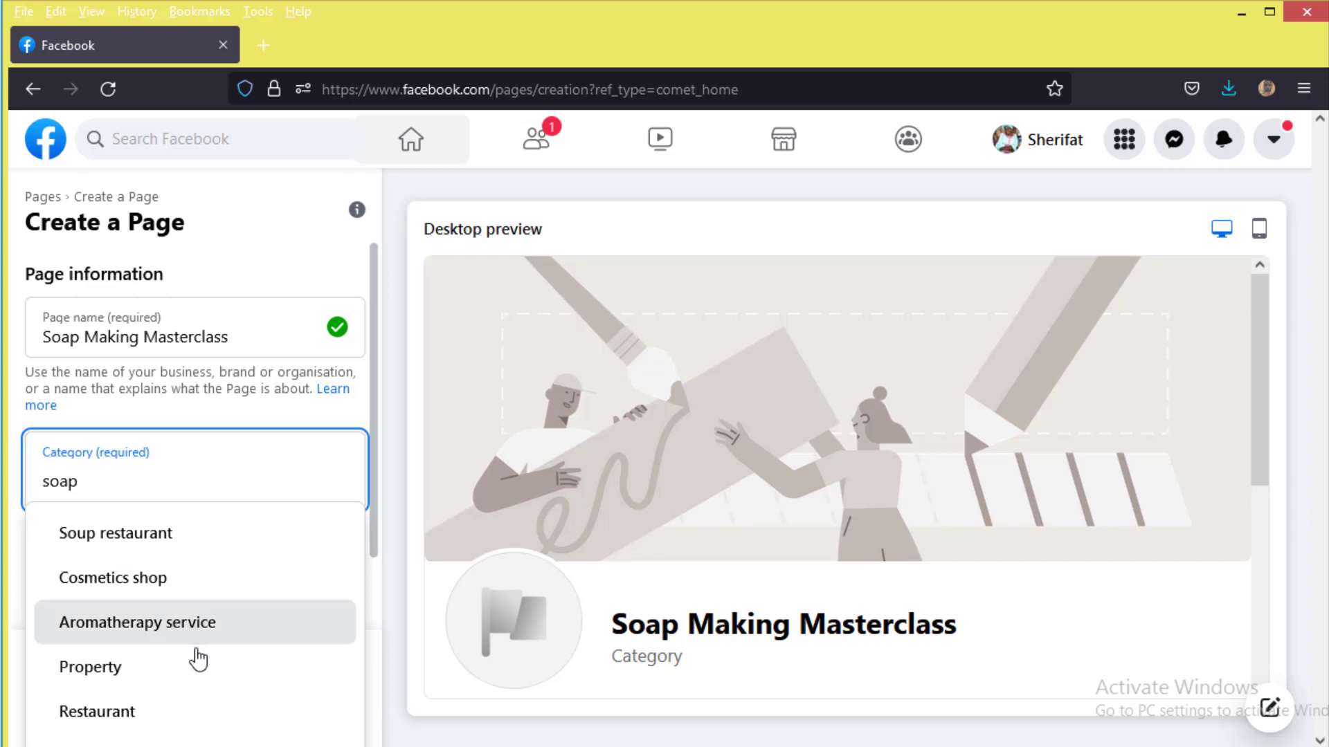
{"action": "left_click_drag", "start_coordinate": [126, 484], "coordinate": [3, 487]}
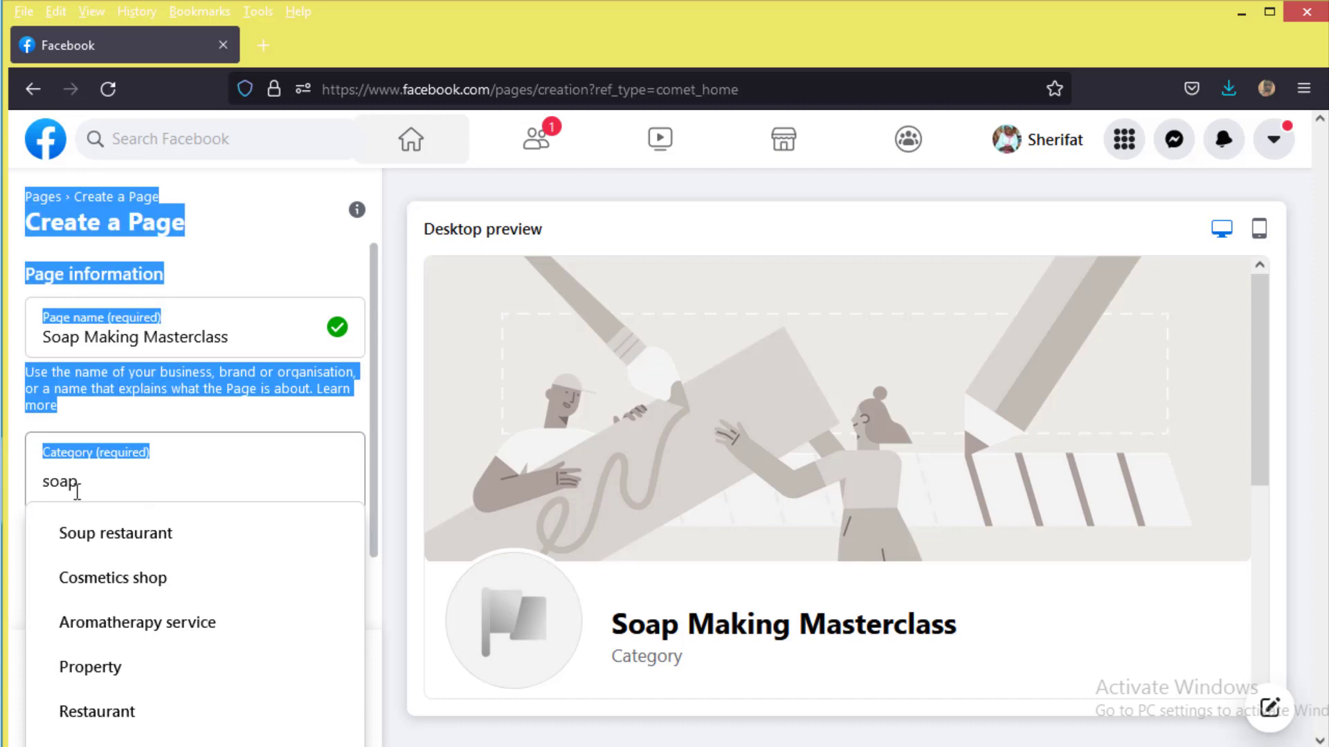
{"action": "left_click", "coordinate": [177, 498]}
{"action": "left_click", "coordinate": [178, 498]}
{"action": "left_click_drag", "start_coordinate": [141, 498], "coordinate": [111, 490]}
{"action": "type", "text": "tra"}
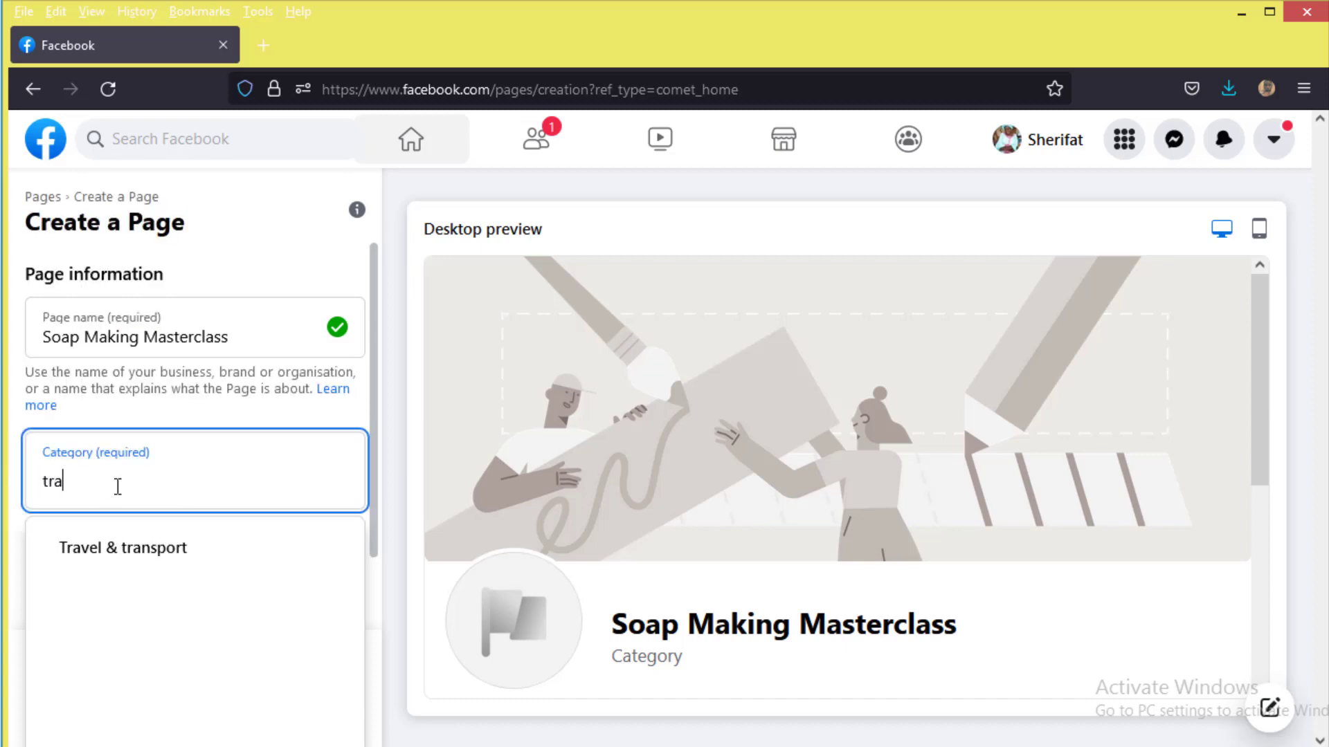
{"action": "type", "text": "inin"}
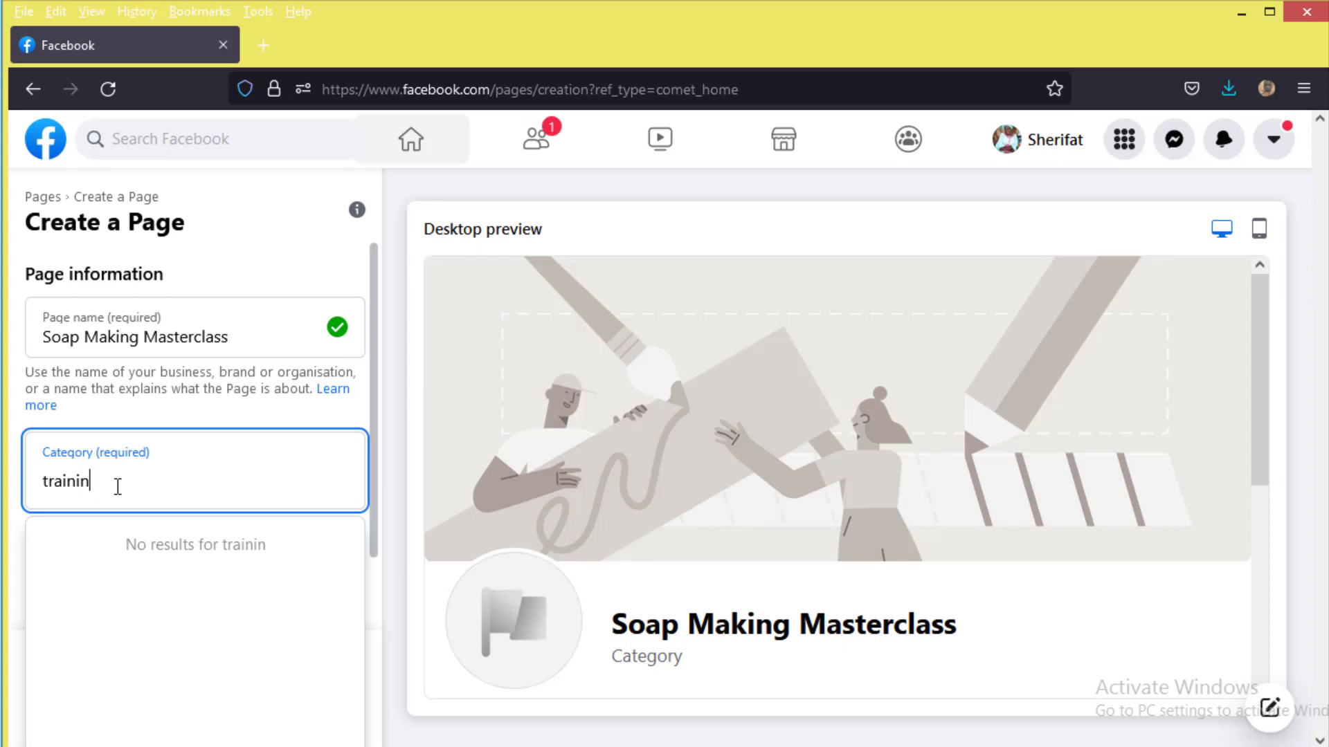
{"action": "key", "text": "BackSpace"}
{"action": "key", "text": "BackSpace"}
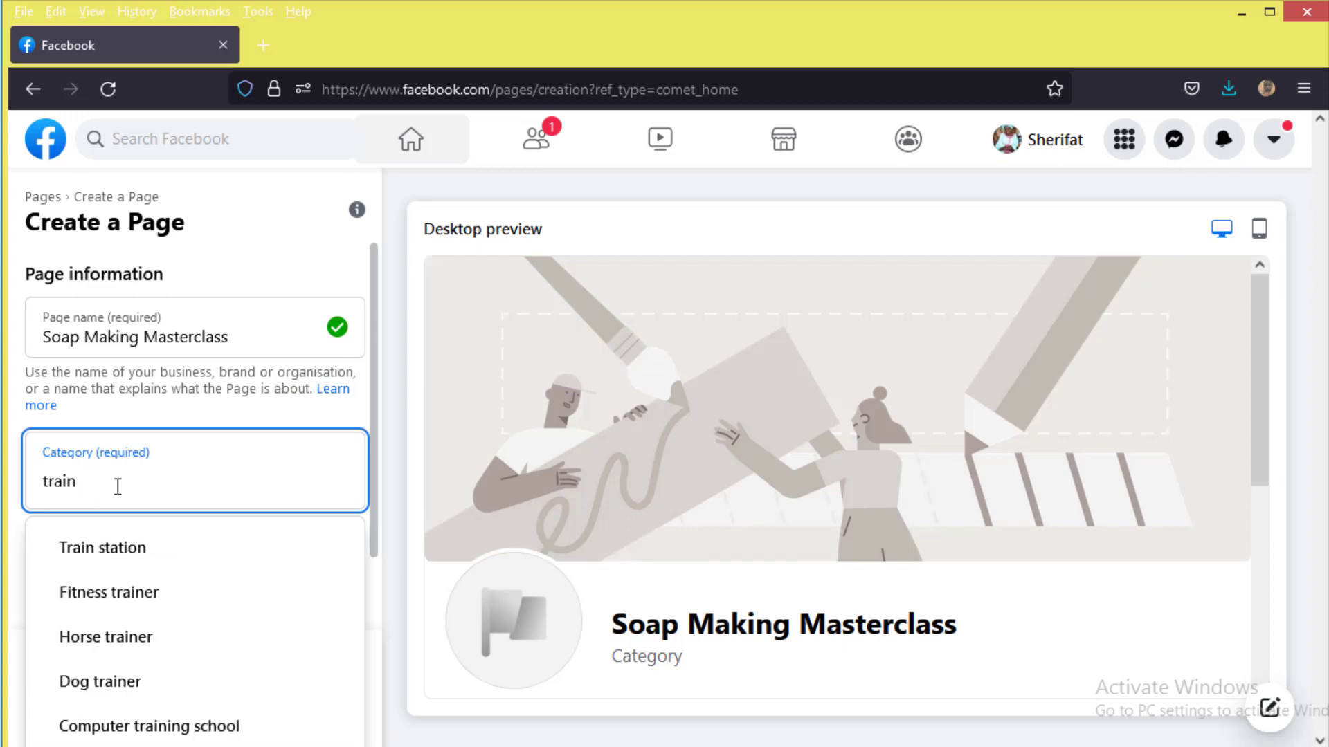
{"action": "key", "text": "BackSpace"}
{"action": "key", "text": "BackSpace"}
{"action": "key", "text": "BackSpace"}
{"action": "key", "text": "BackSpace"}
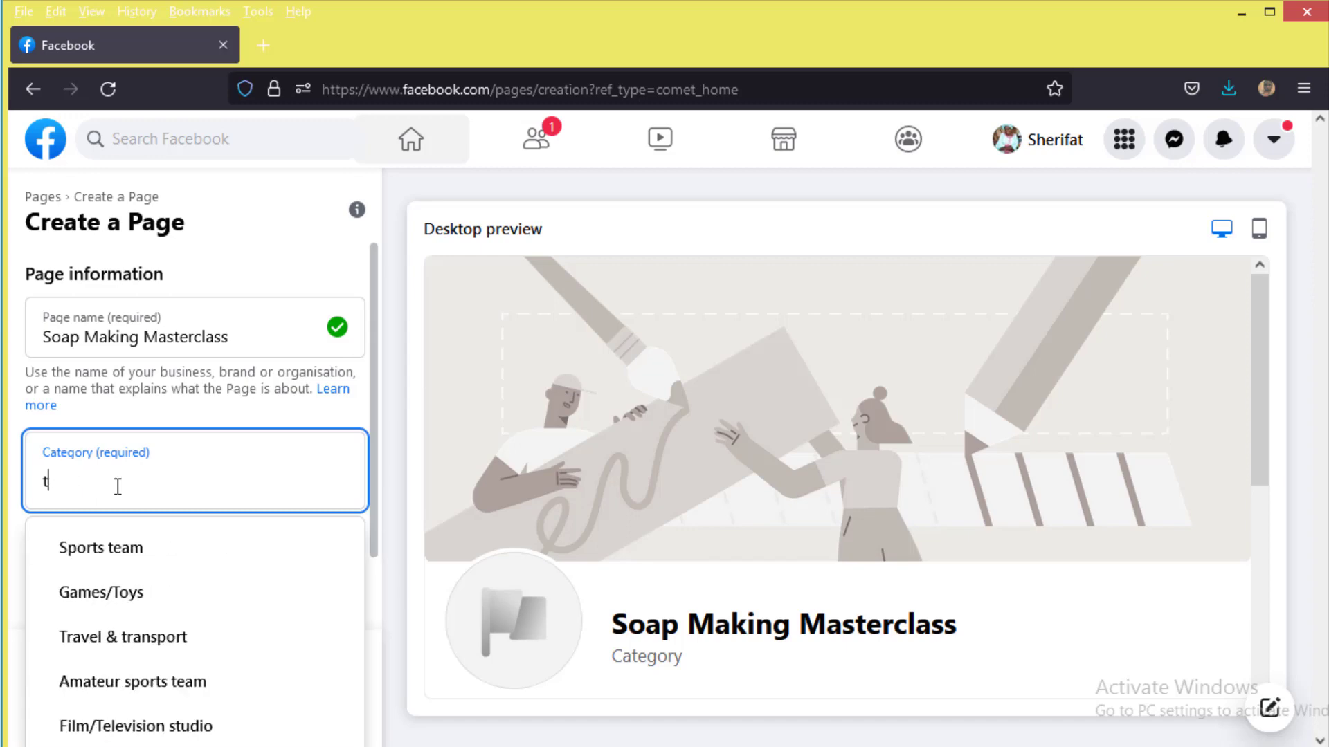
{"action": "key", "text": "BackSpace"}
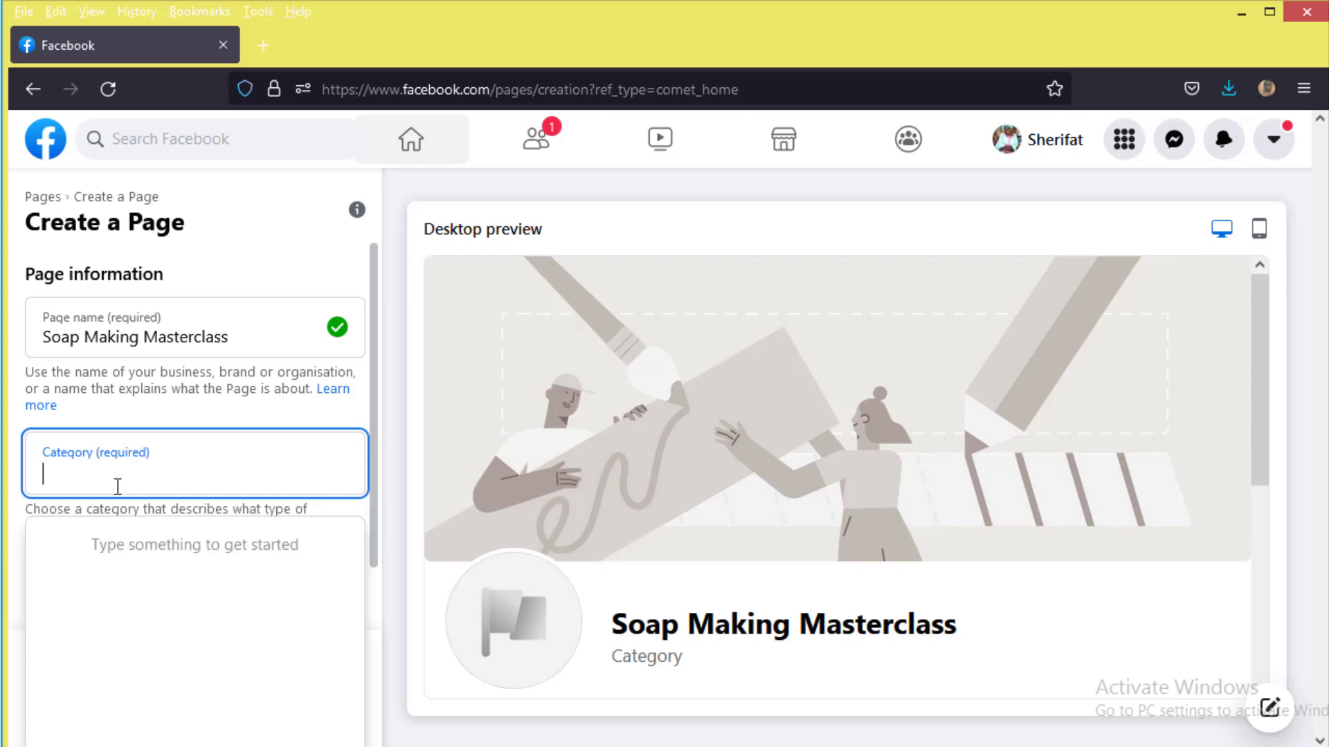
{"action": "type", "text": "bus"}
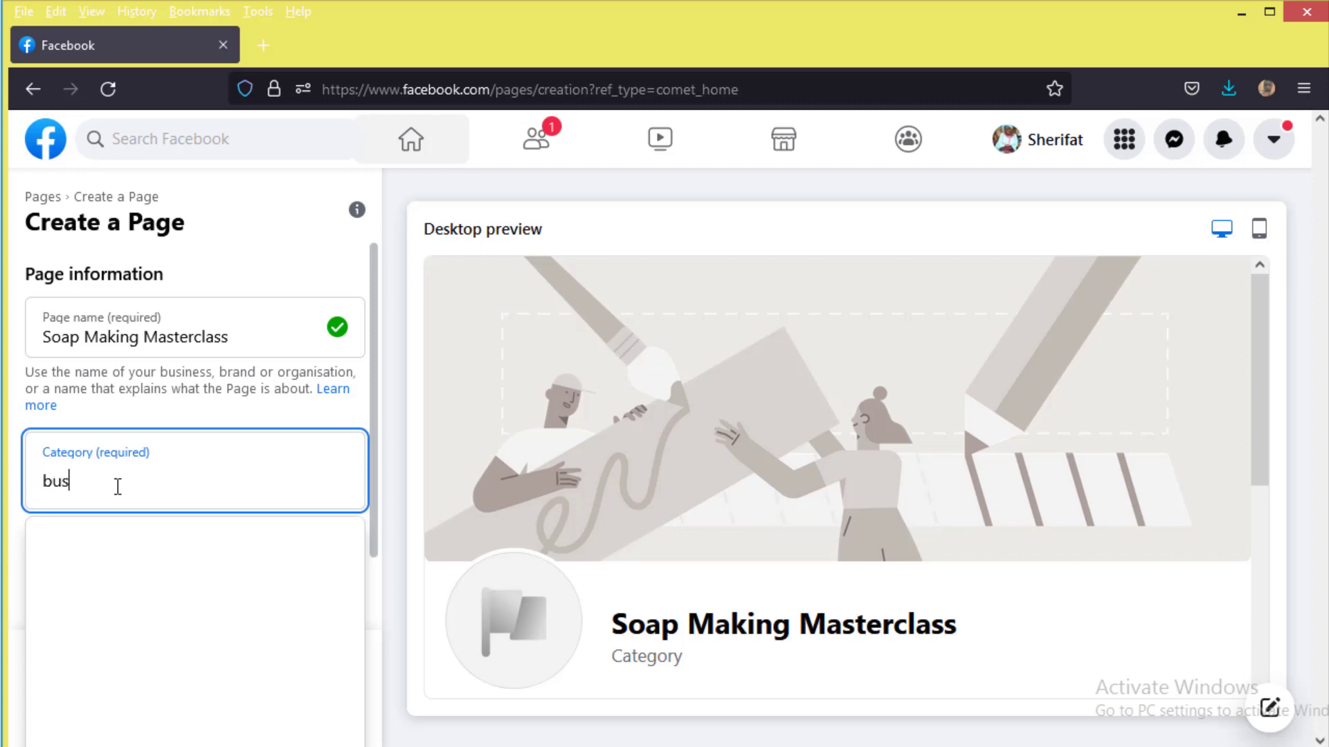
{"action": "type", "text": "ines"}
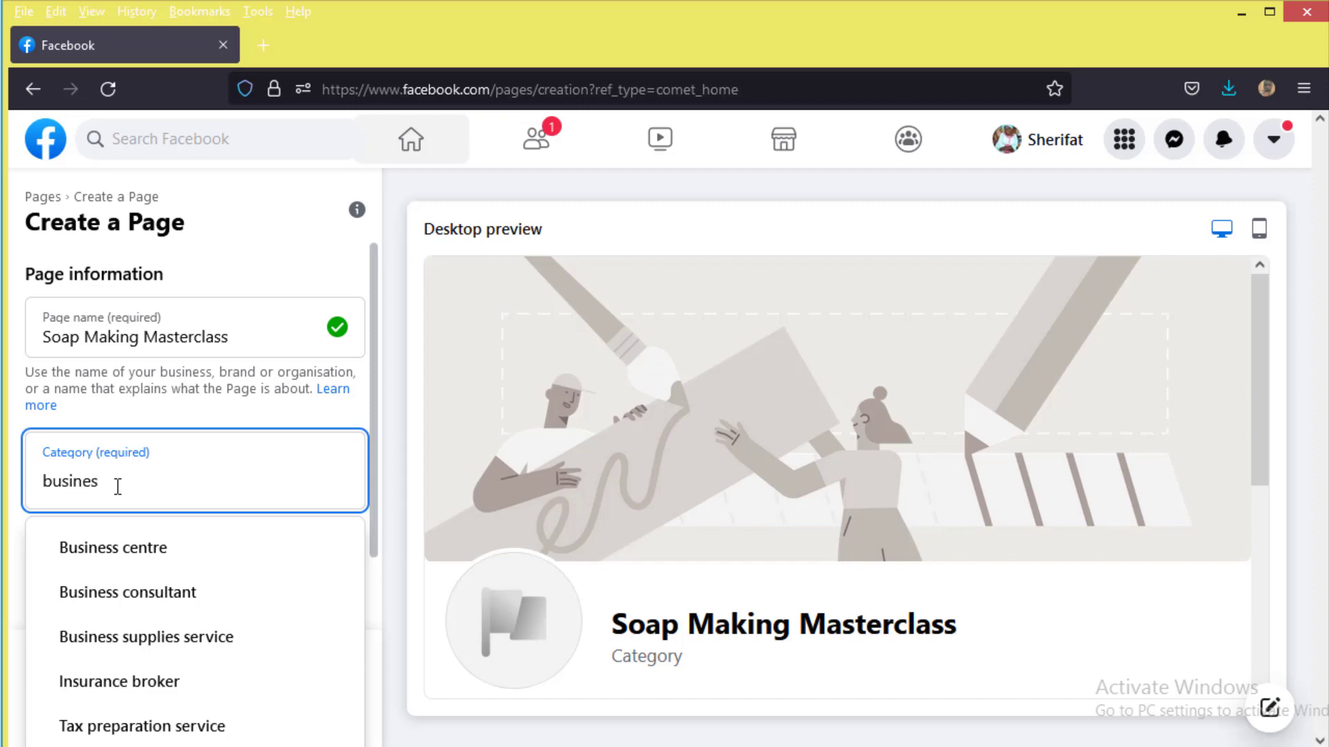
{"action": "left_click", "coordinate": [208, 603]}
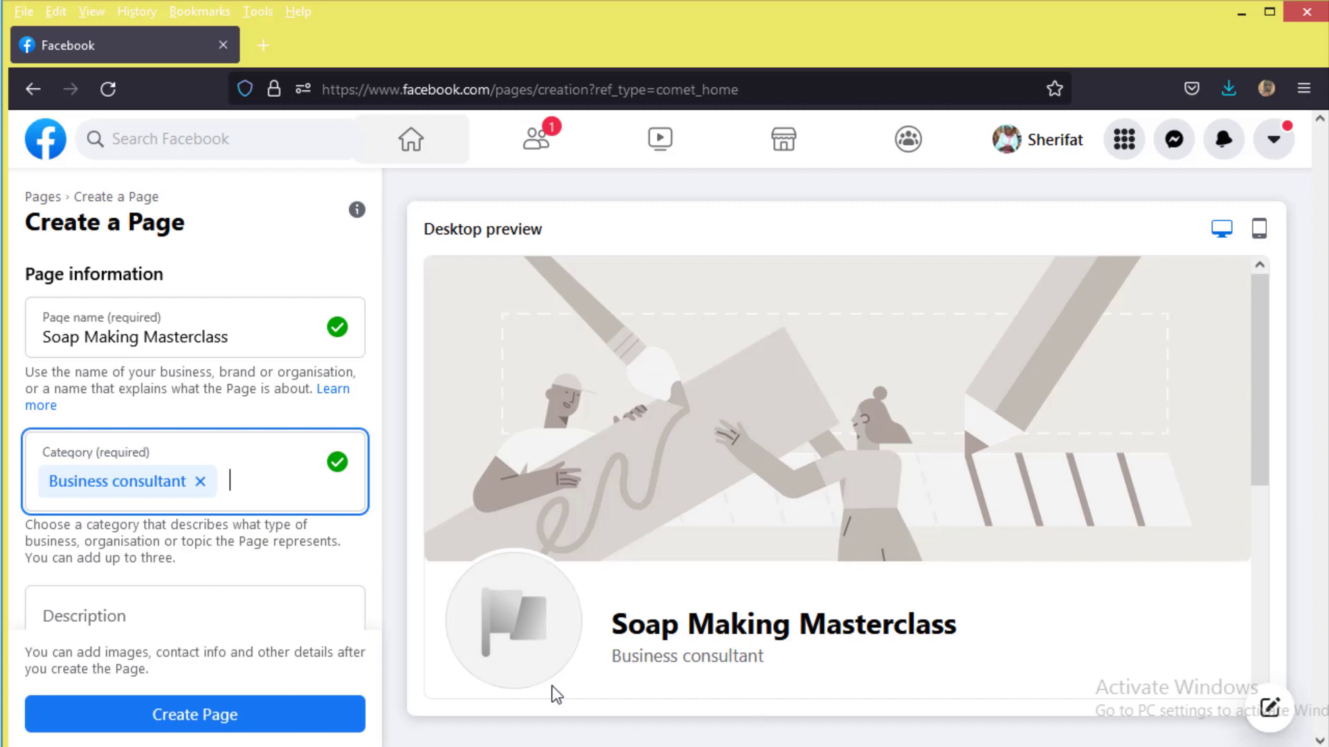
Step: Paste the soap-making training description ending with a period, and create the Page
{"action": "scroll", "coordinate": [269, 579], "scroll_direction": "down", "scroll_amount": 1}
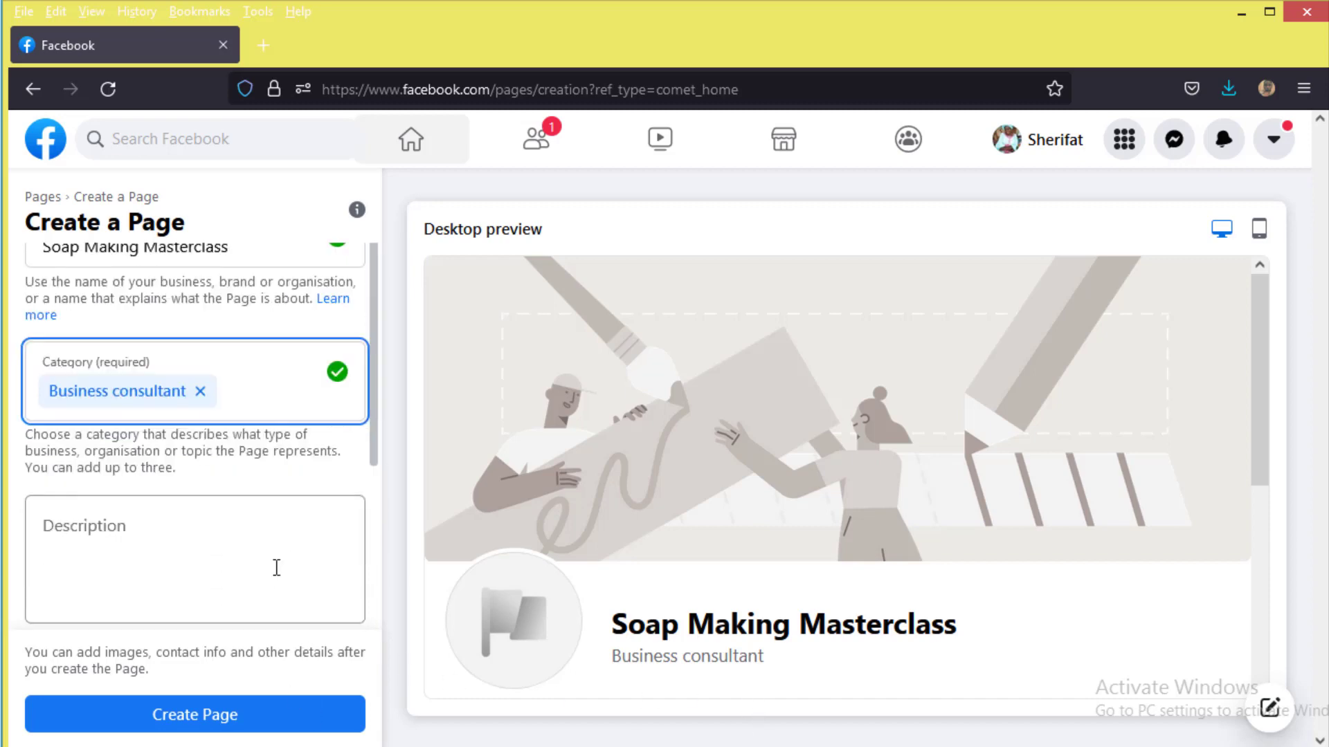
{"action": "left_click", "coordinate": [136, 533]}
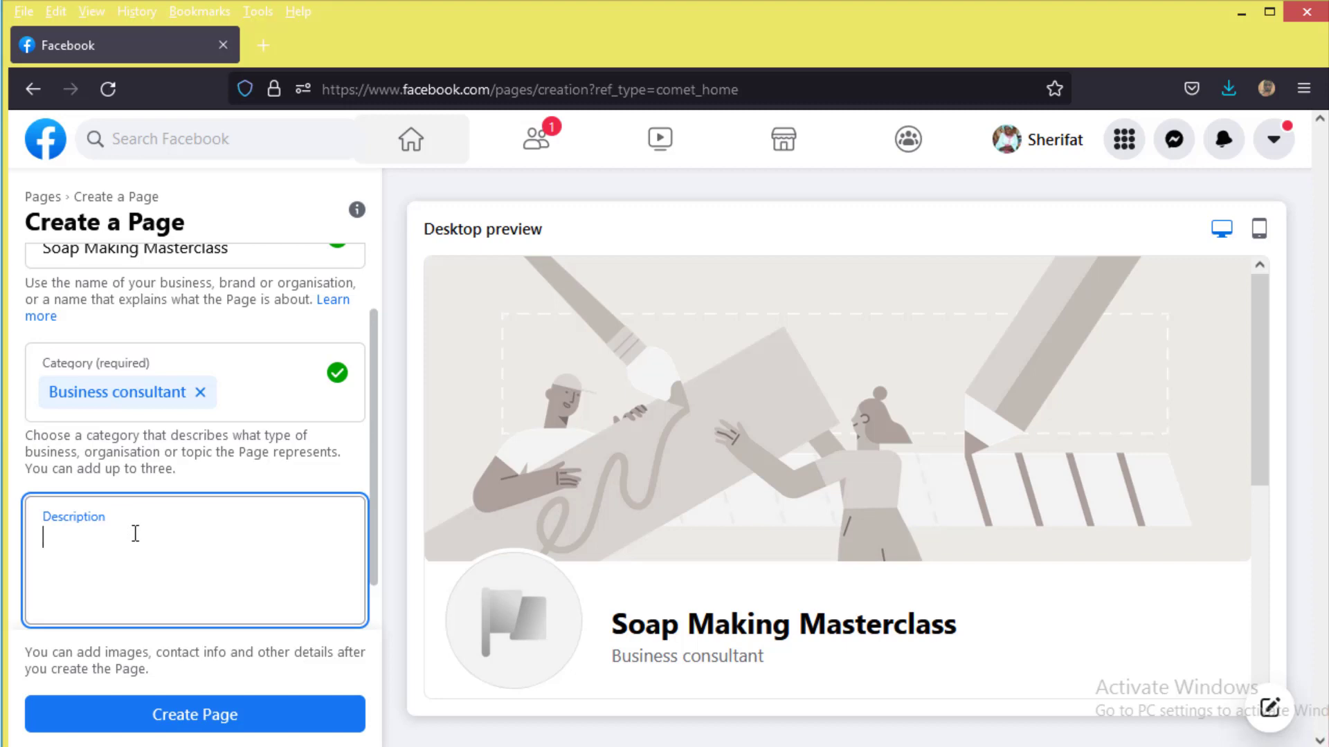
{"action": "type", "text": "We train people on how to make bar soap, detergent, and liquid soap"}
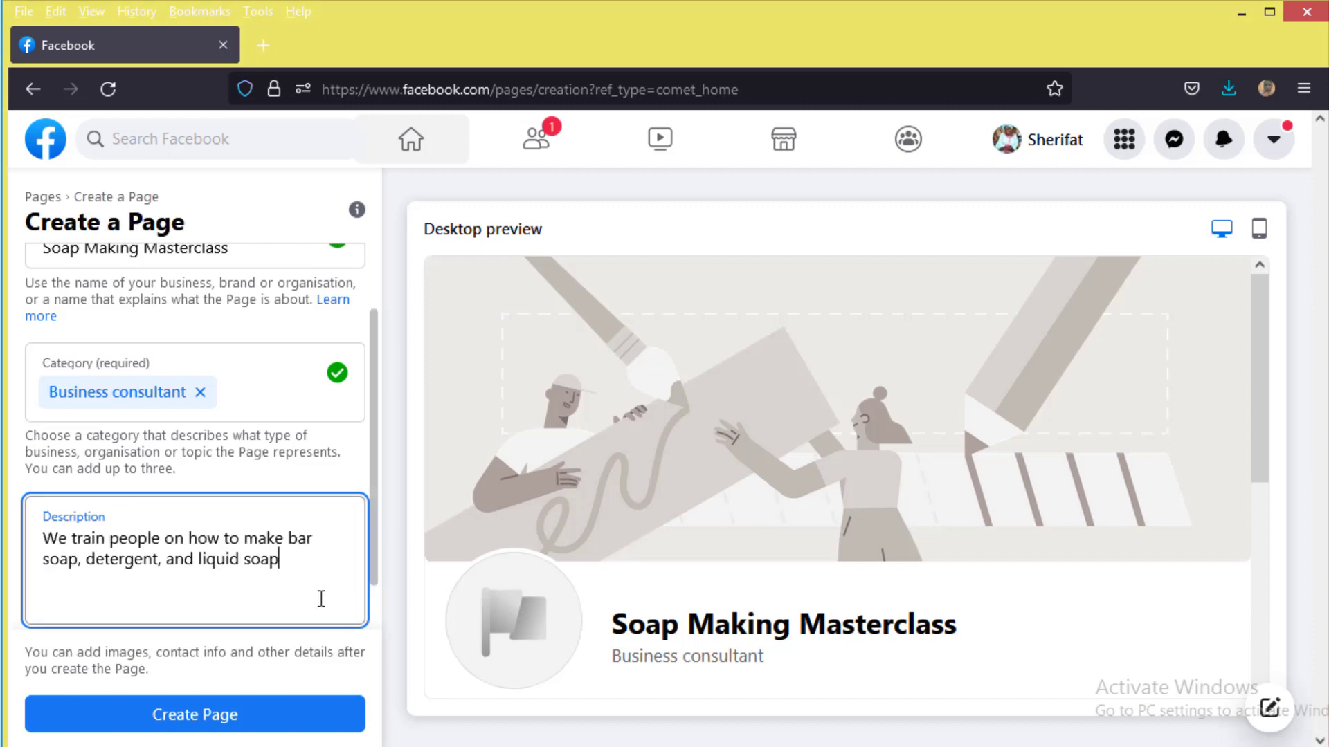
{"action": "type", "text": "."}
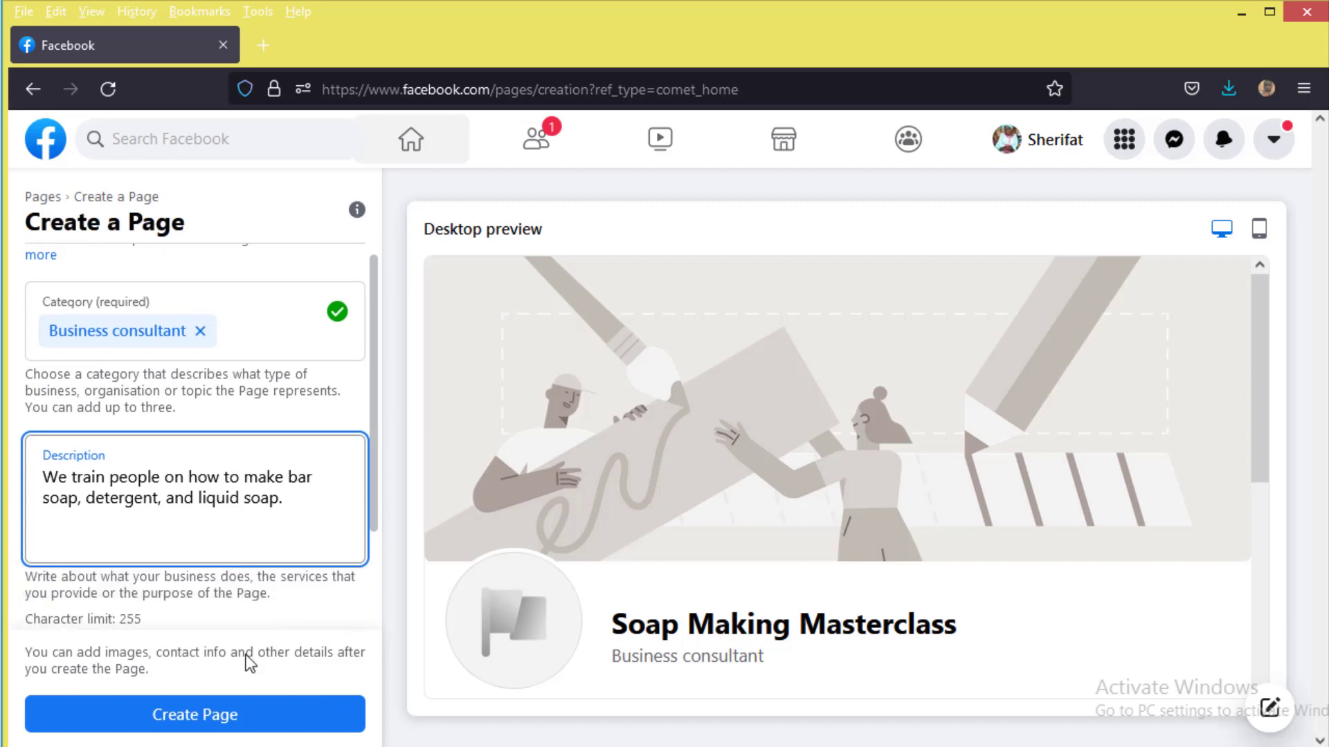
{"action": "scroll", "coordinate": [229, 599], "scroll_direction": "down", "scroll_amount": 1}
{"action": "left_click", "coordinate": [263, 732]}
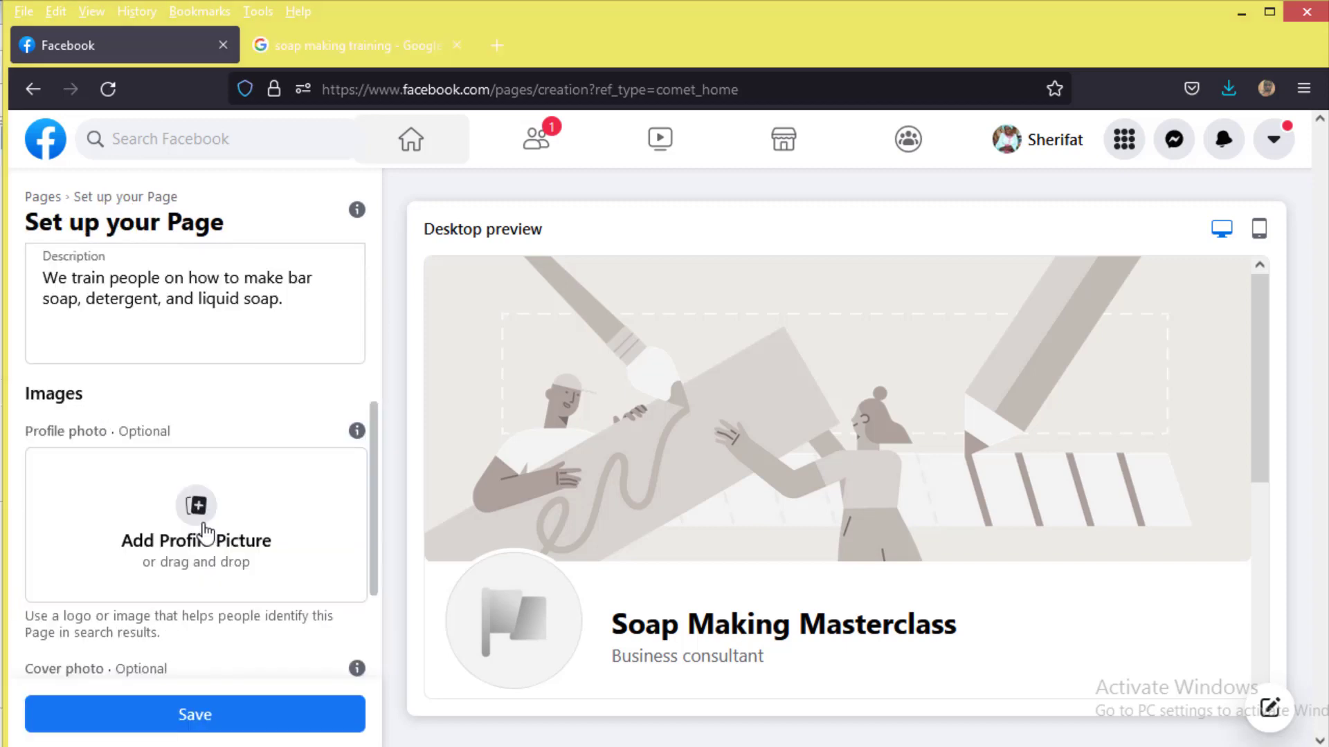
{"action": "left_click", "coordinate": [205, 533]}
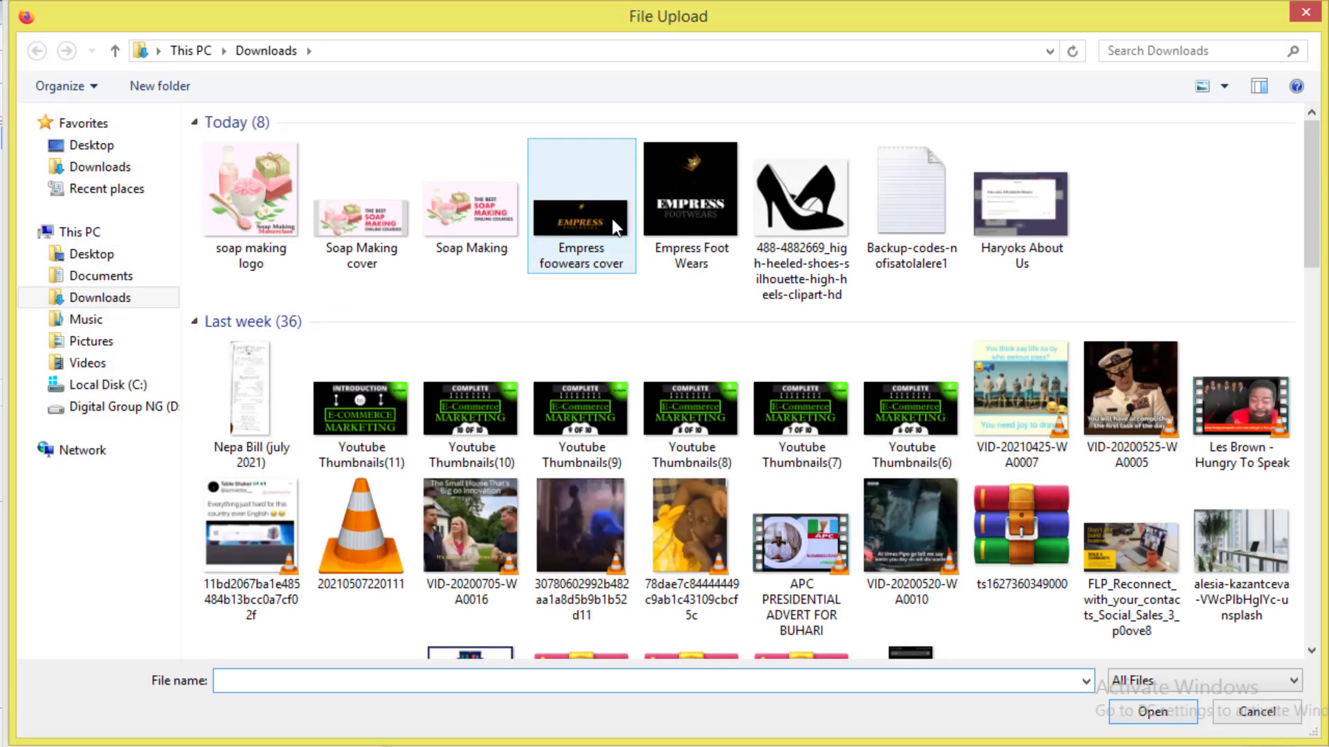
{"action": "left_click", "coordinate": [265, 185]}
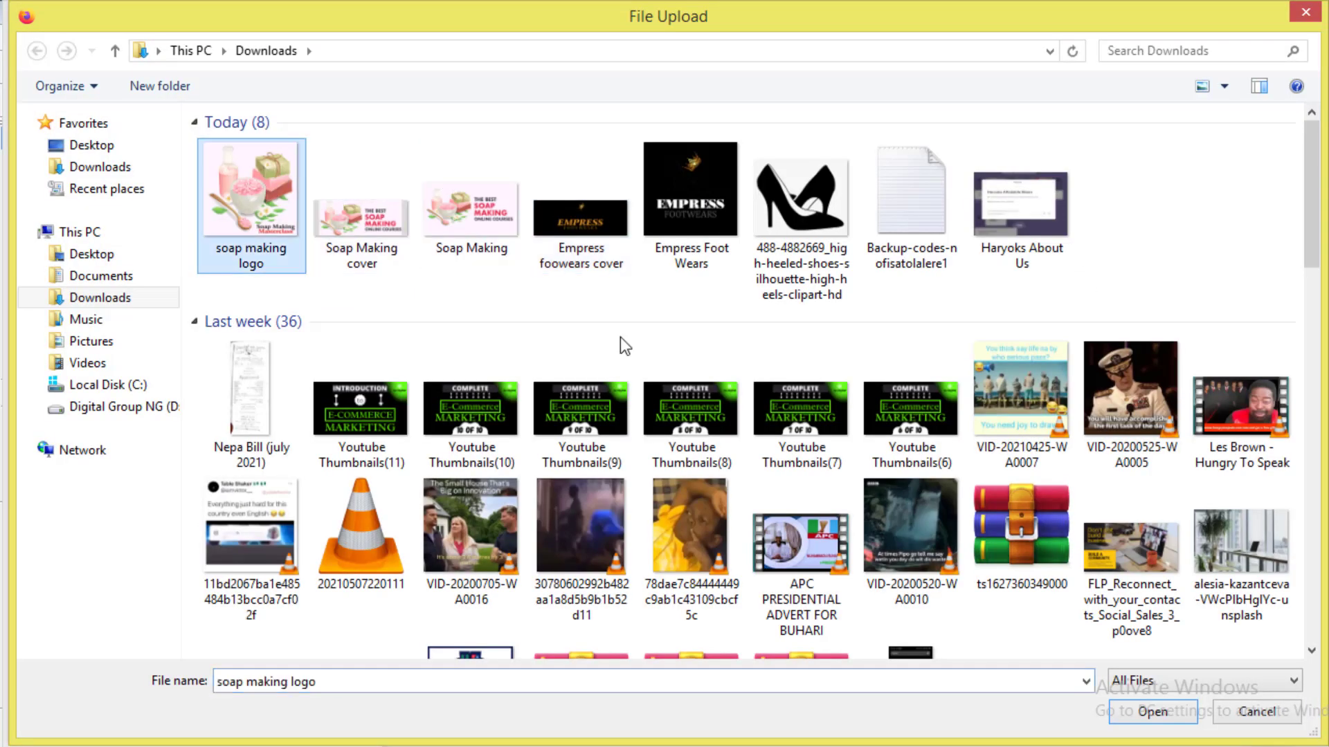
{"action": "left_click", "coordinate": [1169, 709]}
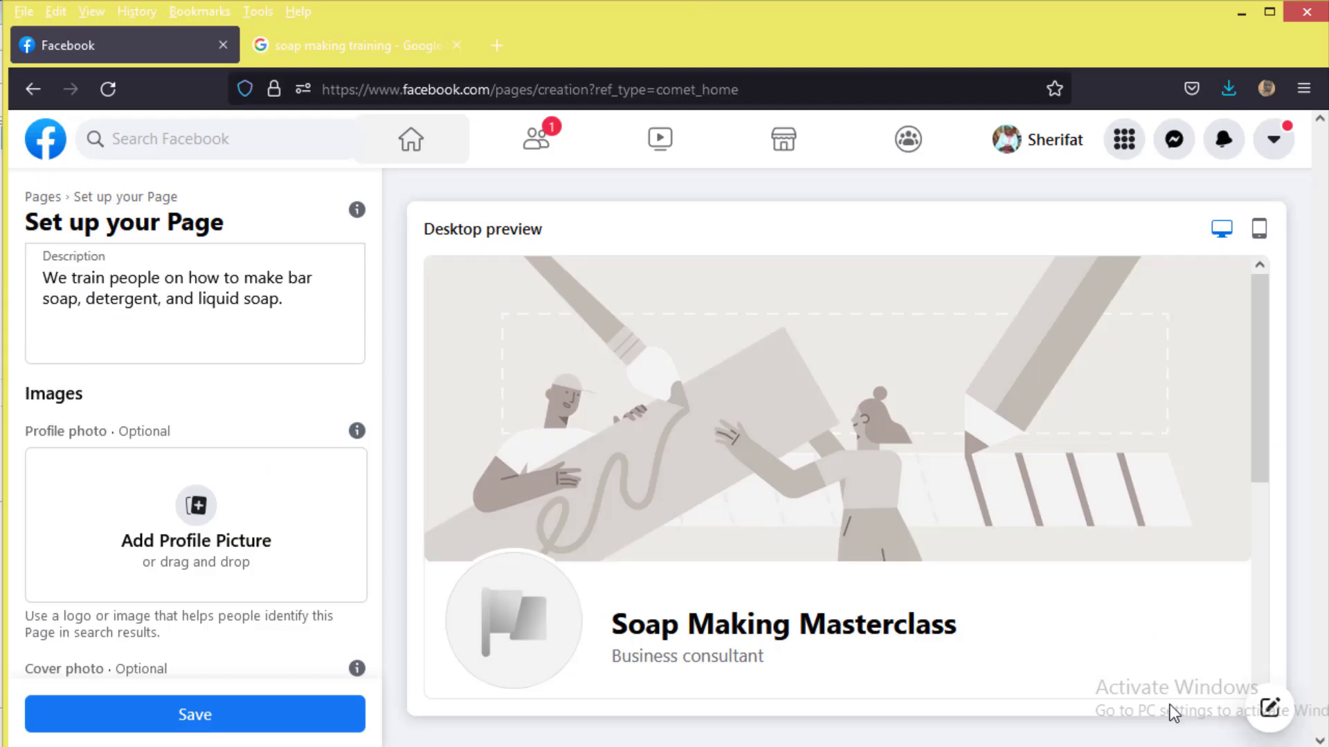
Step: Upload 'Soap Making cover' as the cover photo and save both photos
{"action": "scroll", "coordinate": [218, 402], "scroll_direction": "down", "scroll_amount": 3}
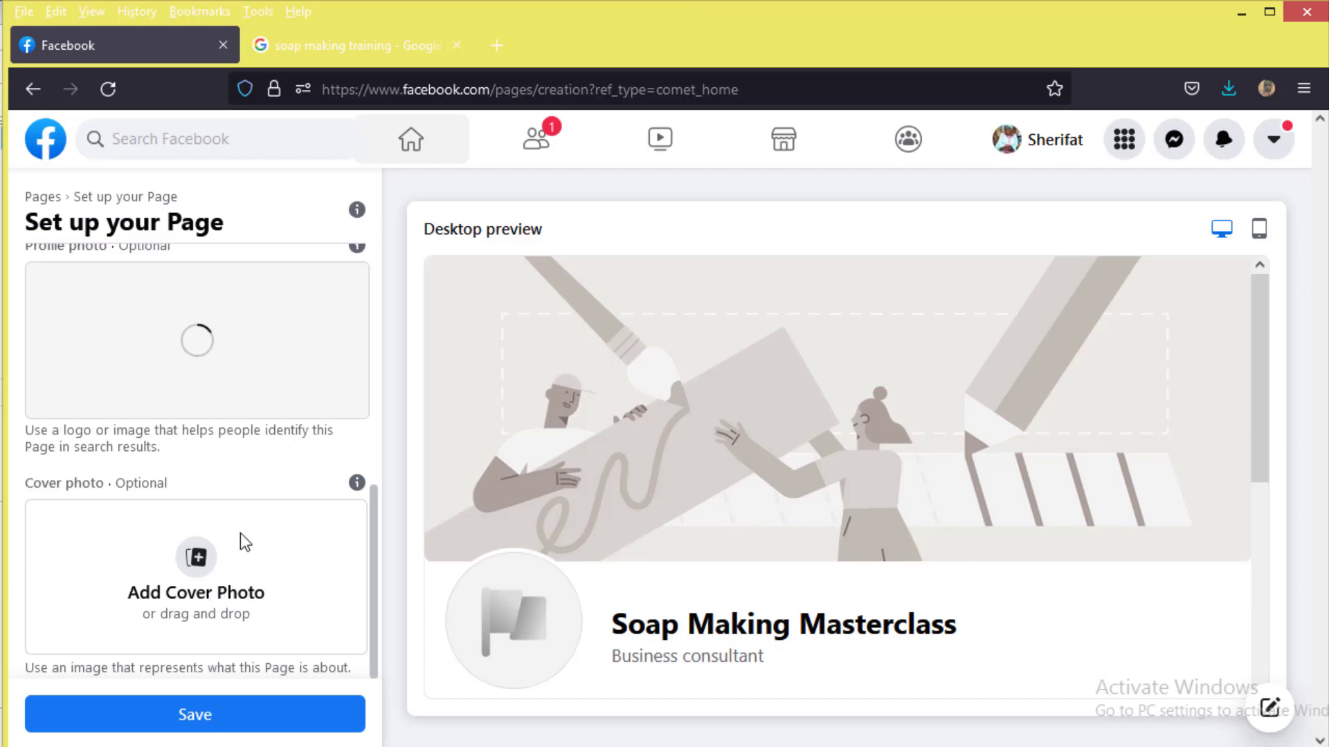
{"action": "left_click", "coordinate": [208, 572]}
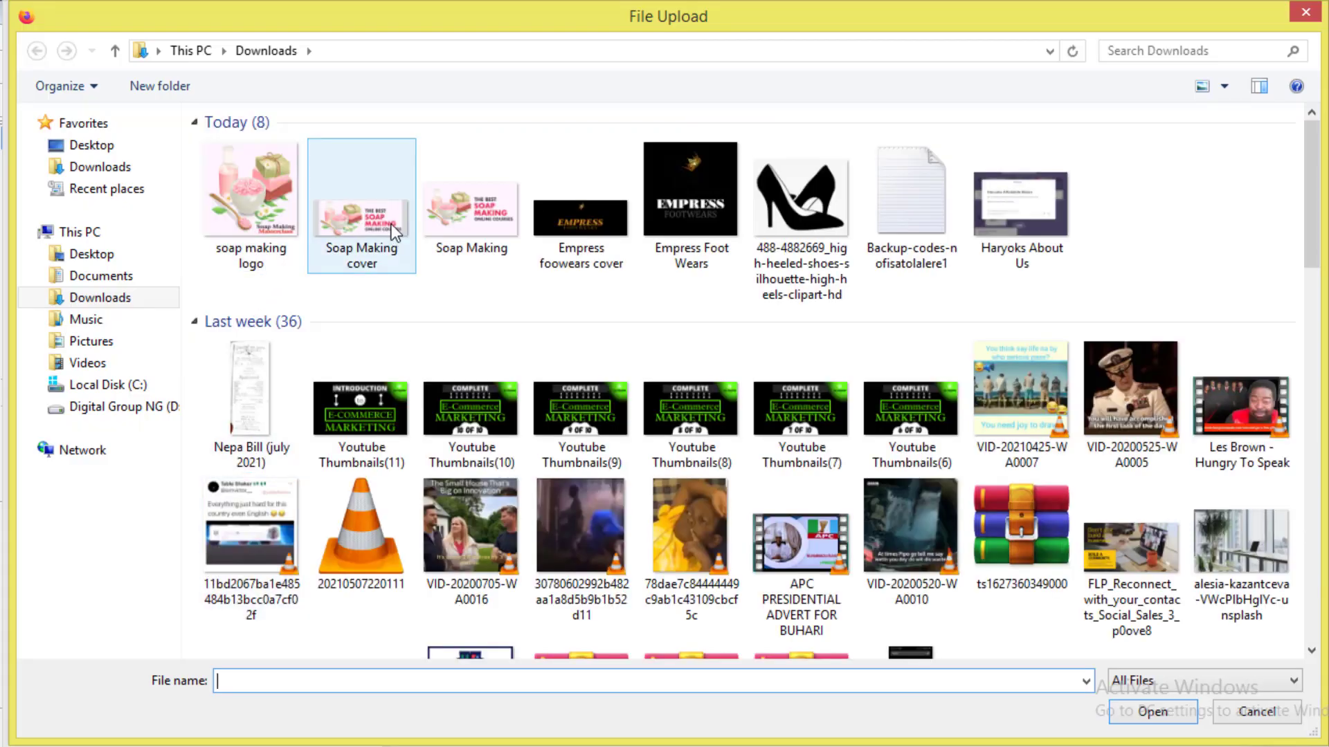
{"action": "left_click", "coordinate": [391, 223]}
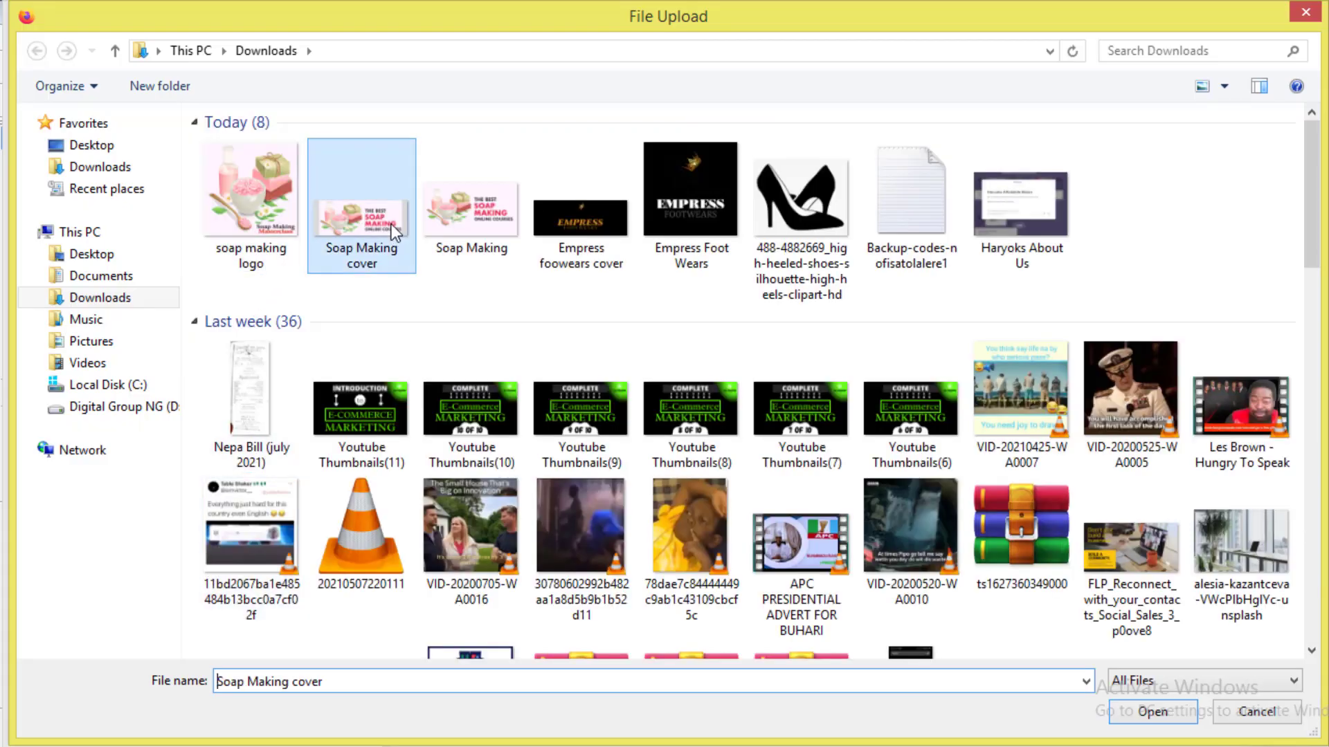
{"action": "left_click", "coordinate": [1177, 720]}
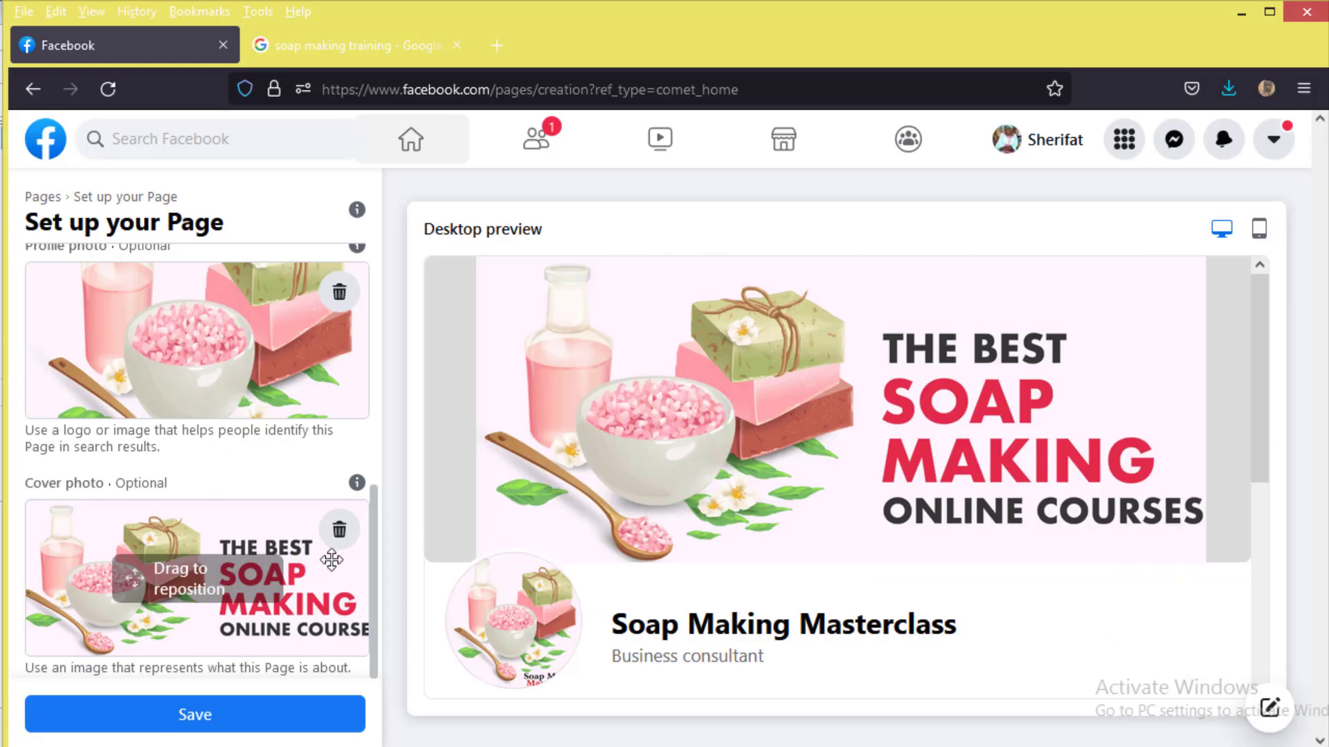
{"action": "left_click", "coordinate": [242, 724]}
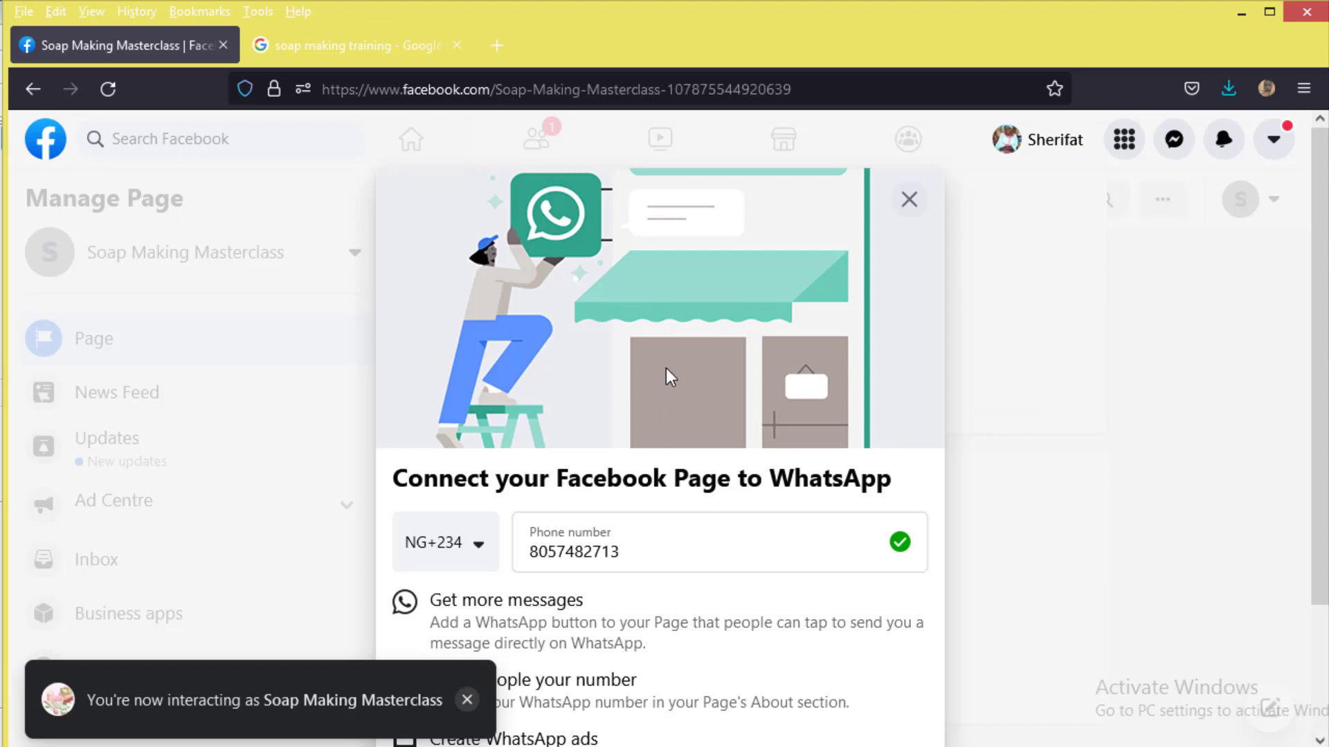
Step: Close the WhatsApp connection prompt and confirm leaving without connecting
{"action": "left_click", "coordinate": [909, 200]}
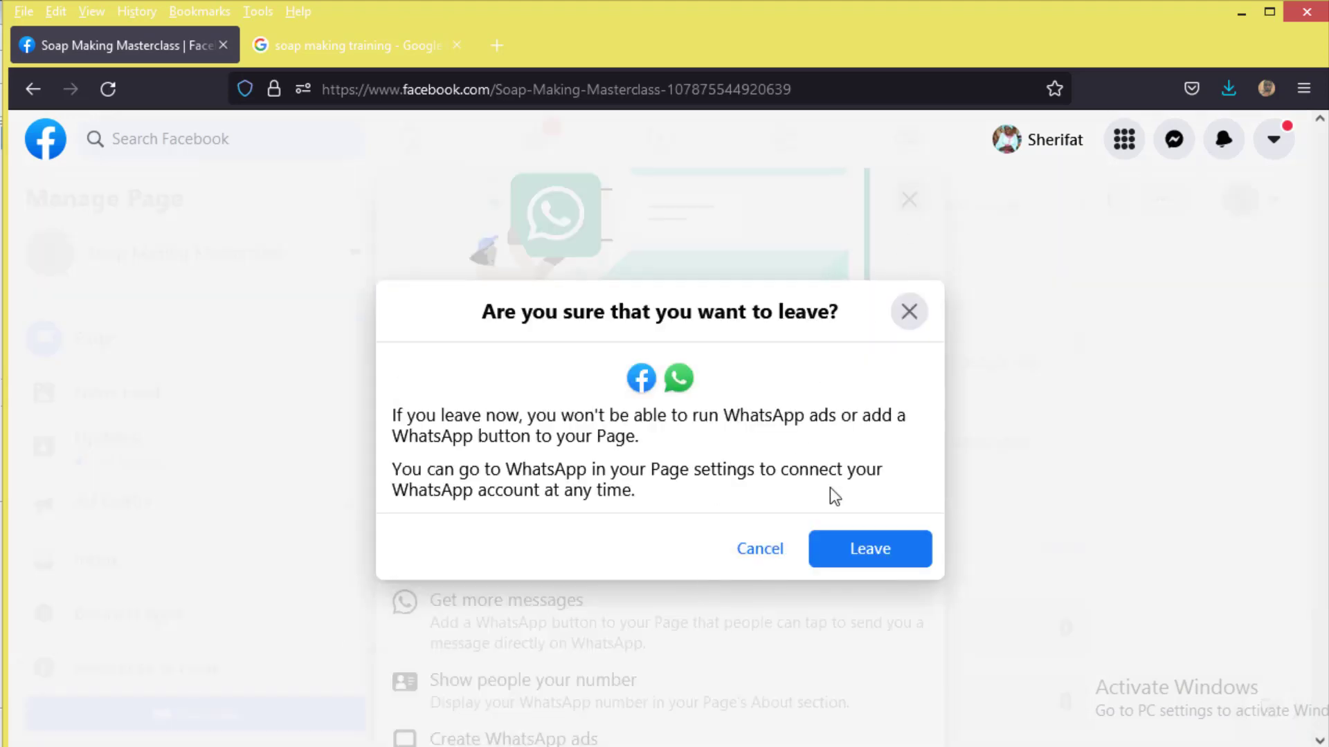
{"action": "left_click", "coordinate": [840, 554]}
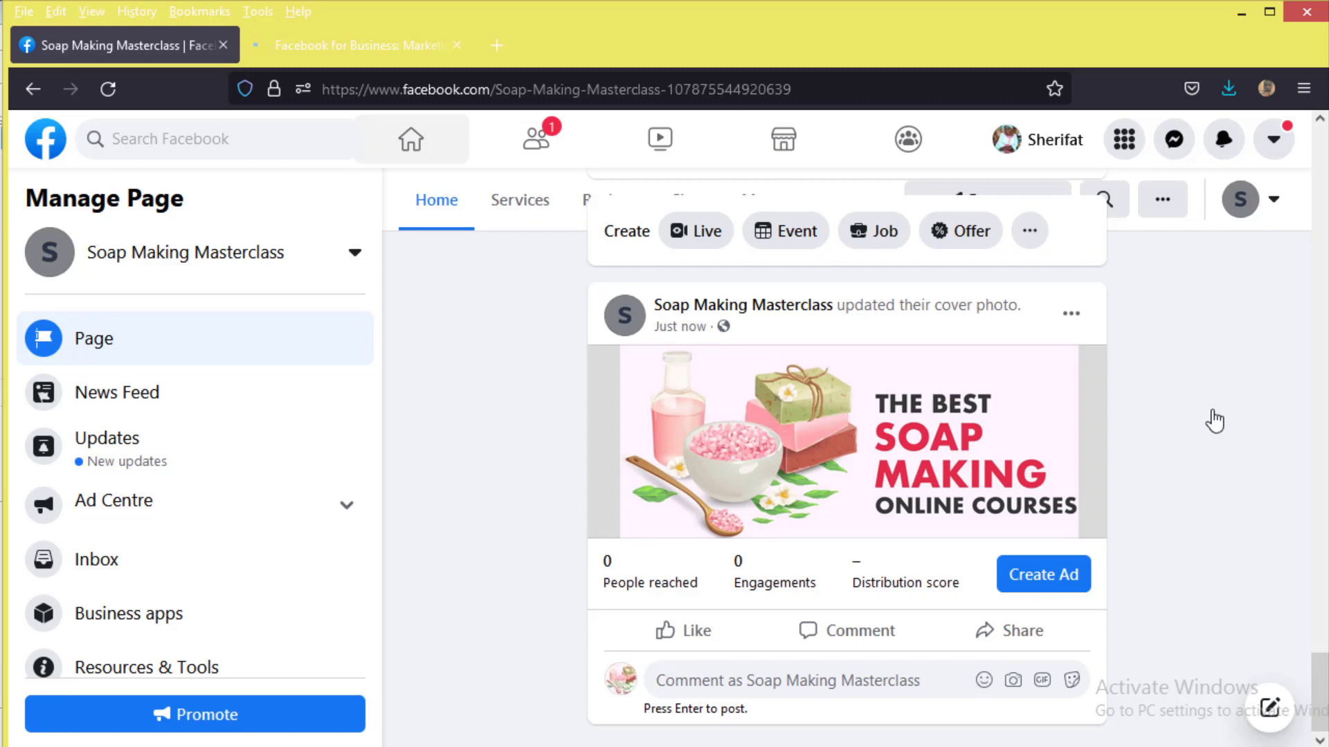
Step: Start a new ad, switch to Ads Manager, and close the Facebook for Business tab
{"action": "left_click", "coordinate": [1132, 152]}
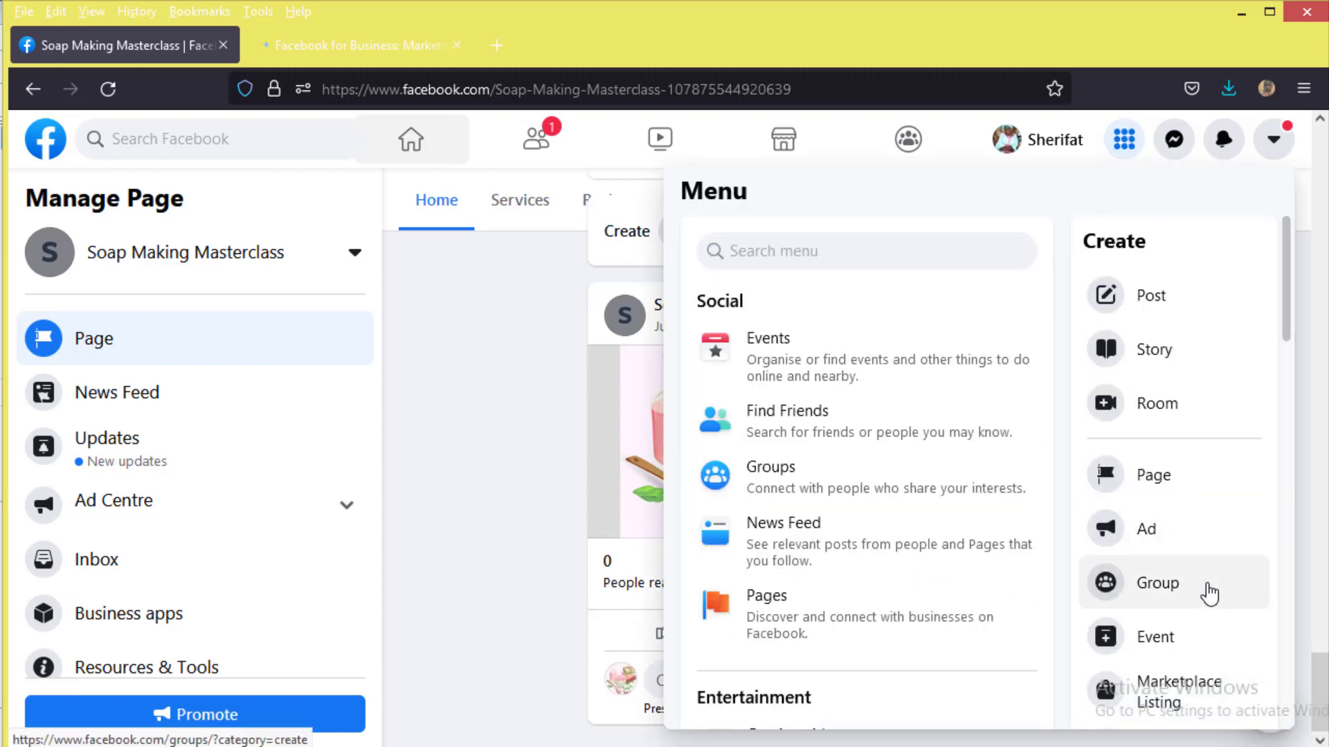
{"action": "left_click", "coordinate": [1179, 554]}
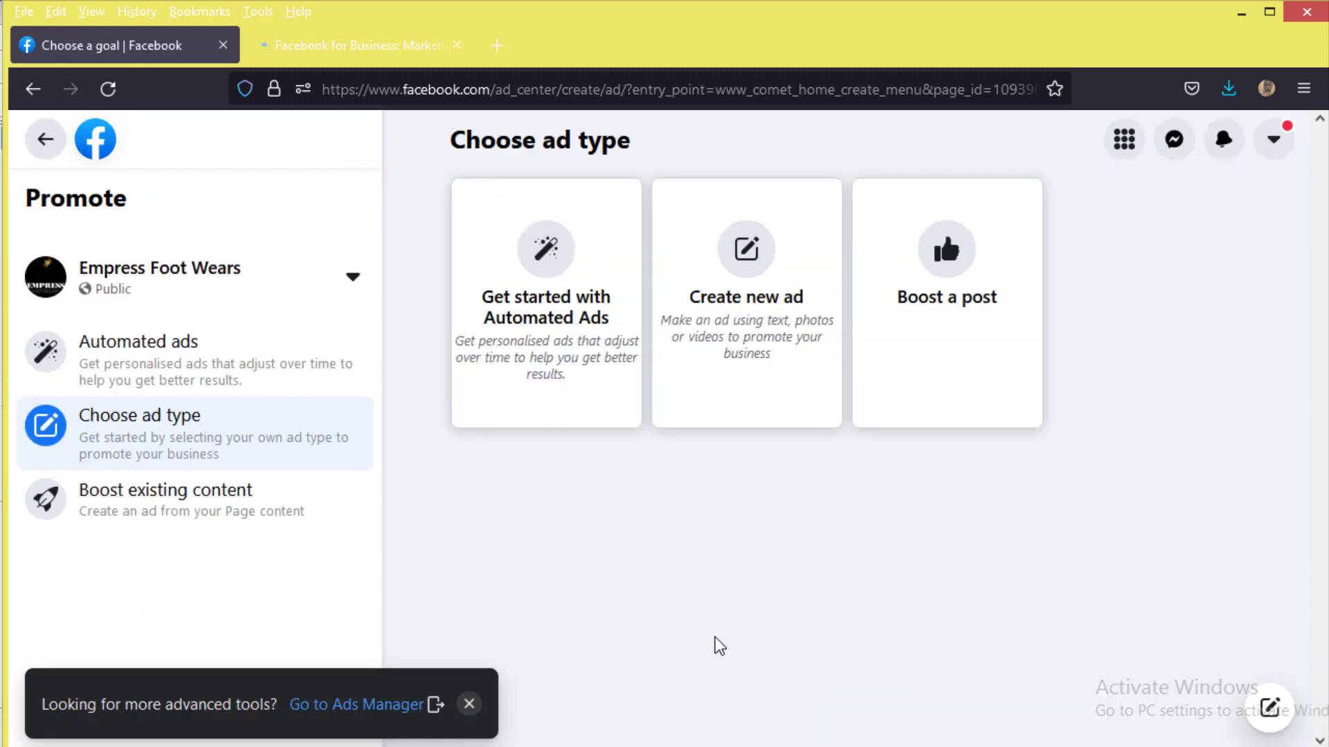
{"action": "left_click", "coordinate": [373, 706]}
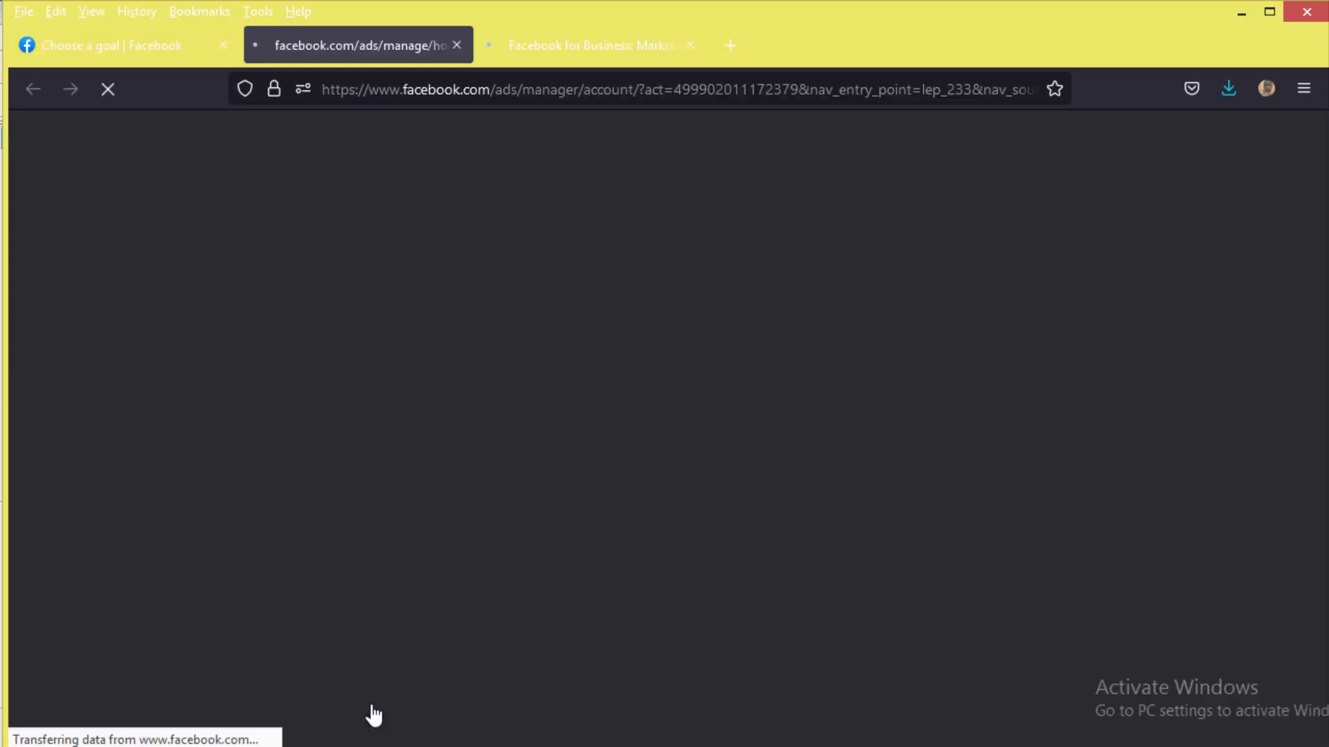
{"action": "left_click", "coordinate": [692, 45]}
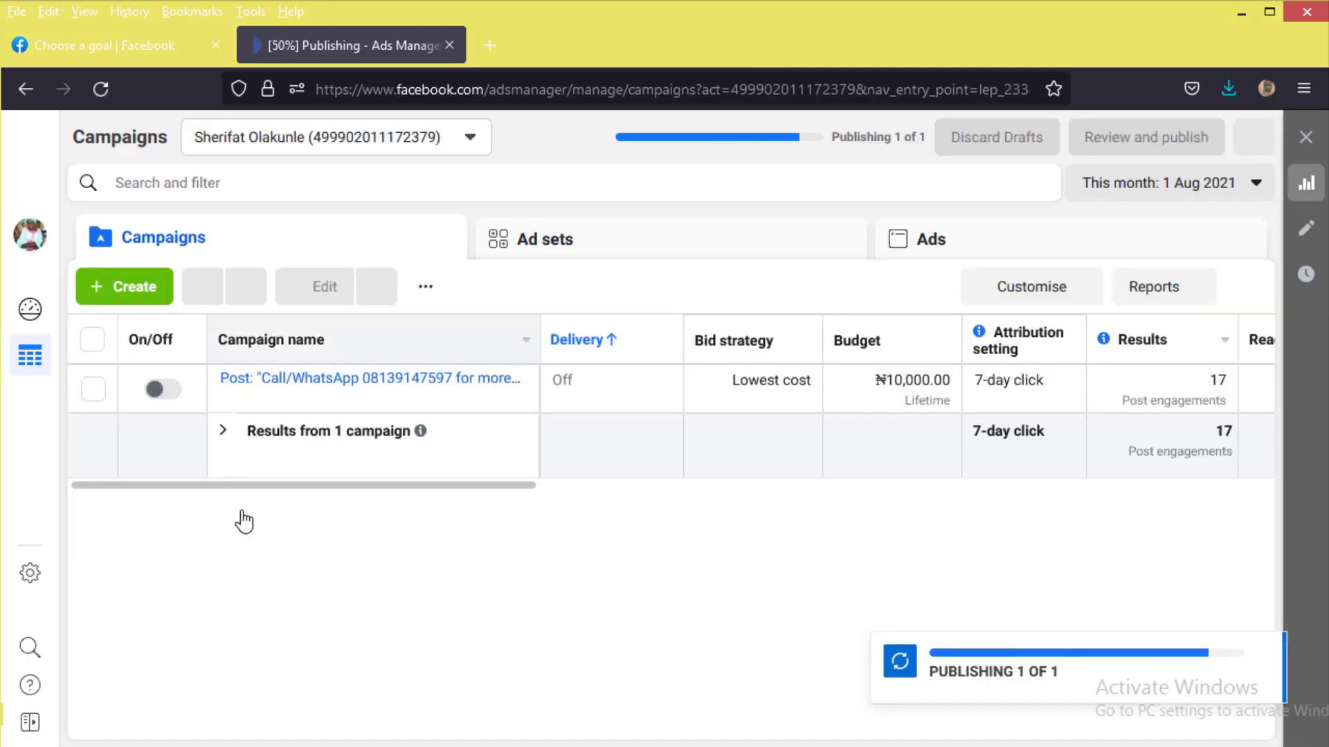
Step: Create a new campaign with the Lead Generation objective
{"action": "left_click", "coordinate": [151, 298]}
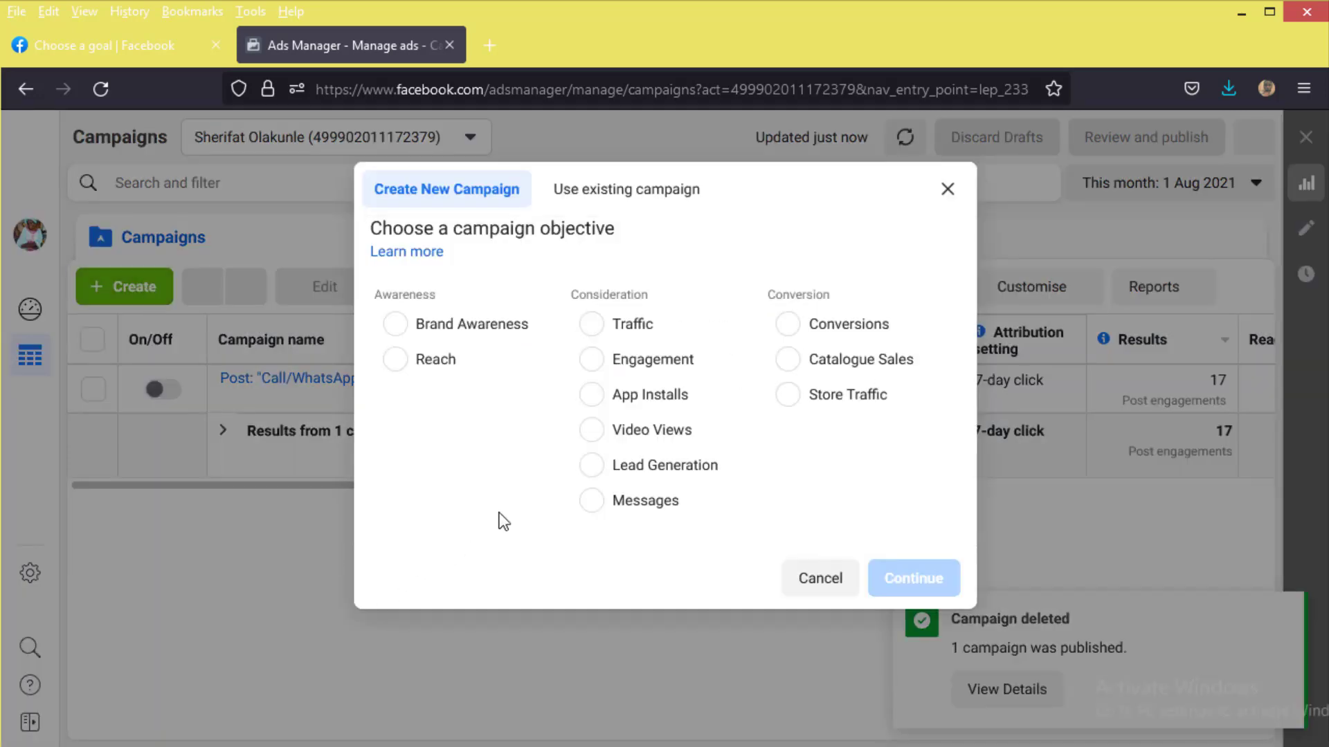
{"action": "left_click", "coordinate": [591, 468]}
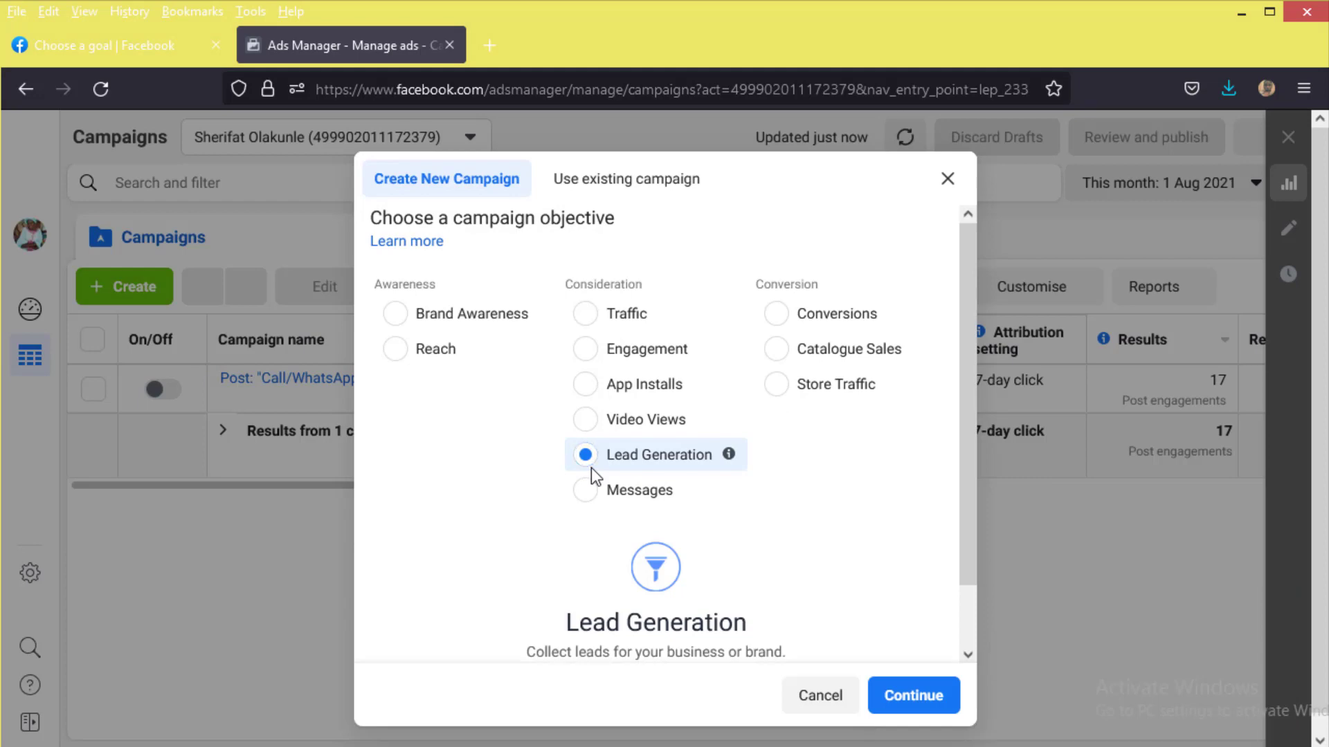
{"action": "scroll", "coordinate": [856, 498], "scroll_direction": "down", "scroll_amount": 2}
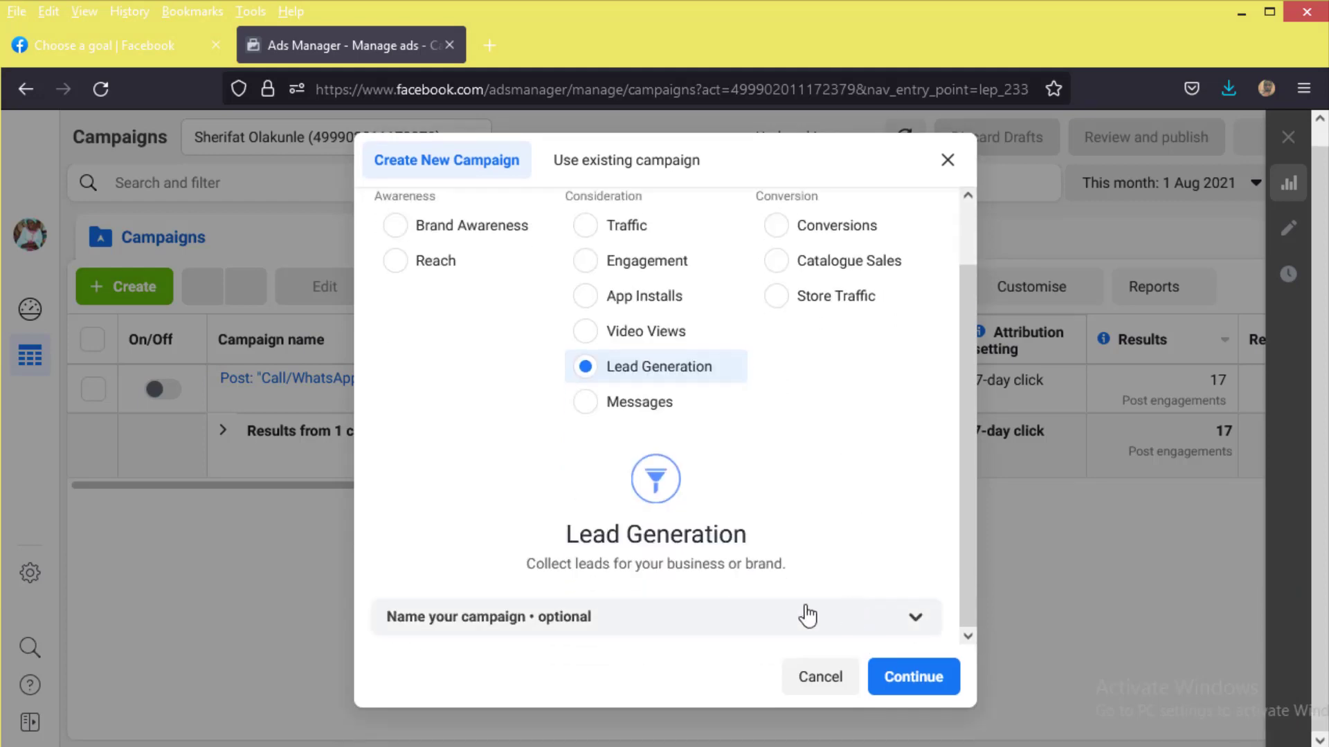
{"action": "left_click", "coordinate": [596, 624]}
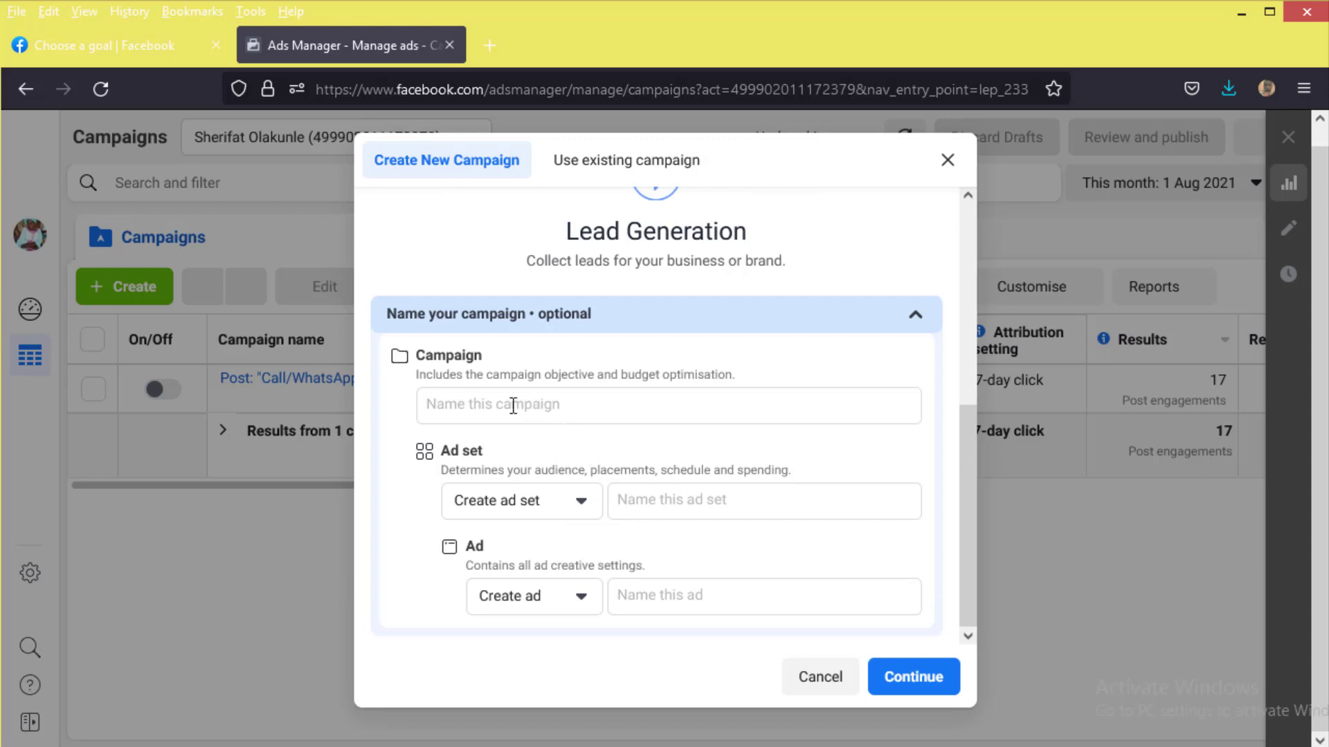
Step: Name the campaign 'Soap Making Lead', ad set 'Soap Making Set', ad 'Soap Making Ad', then continue
{"action": "left_click", "coordinate": [512, 406]}
{"action": "type", "text": "S"}
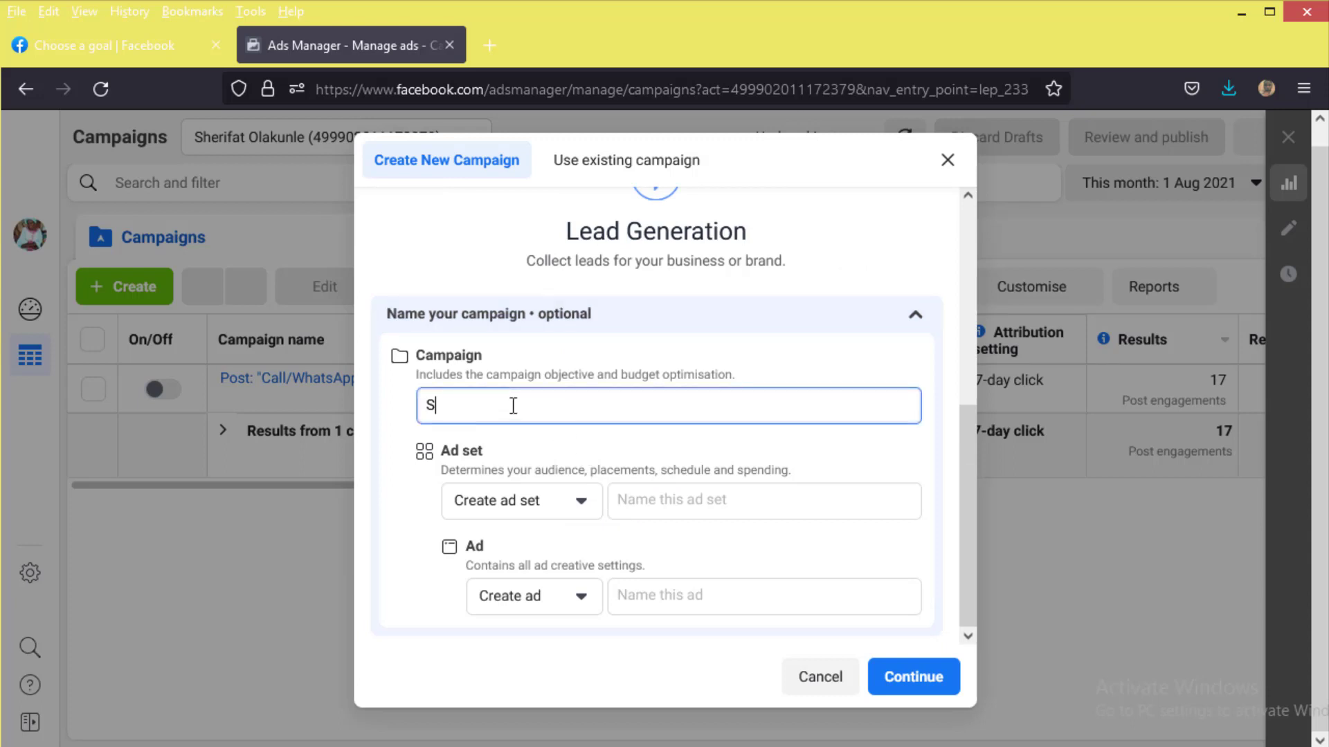
{"action": "type", "text": "oap Making Lead"}
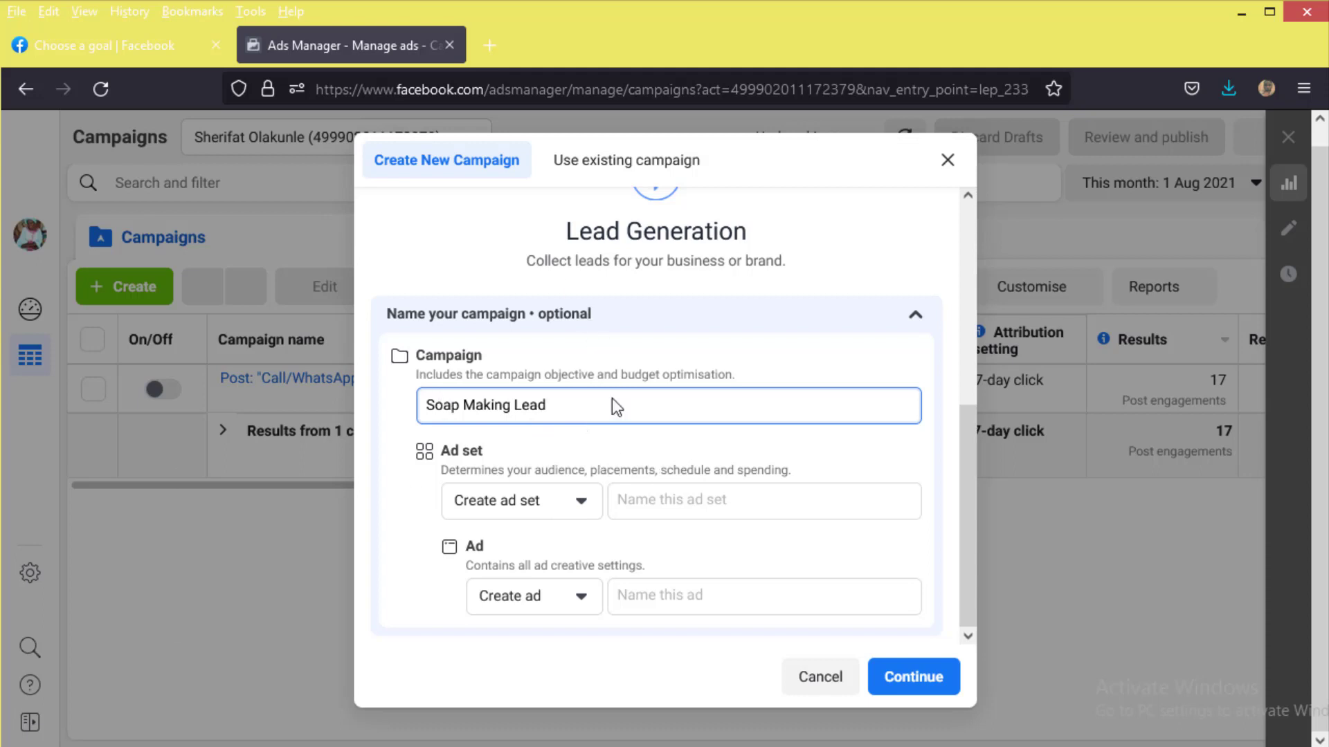
{"action": "left_click", "coordinate": [656, 500]}
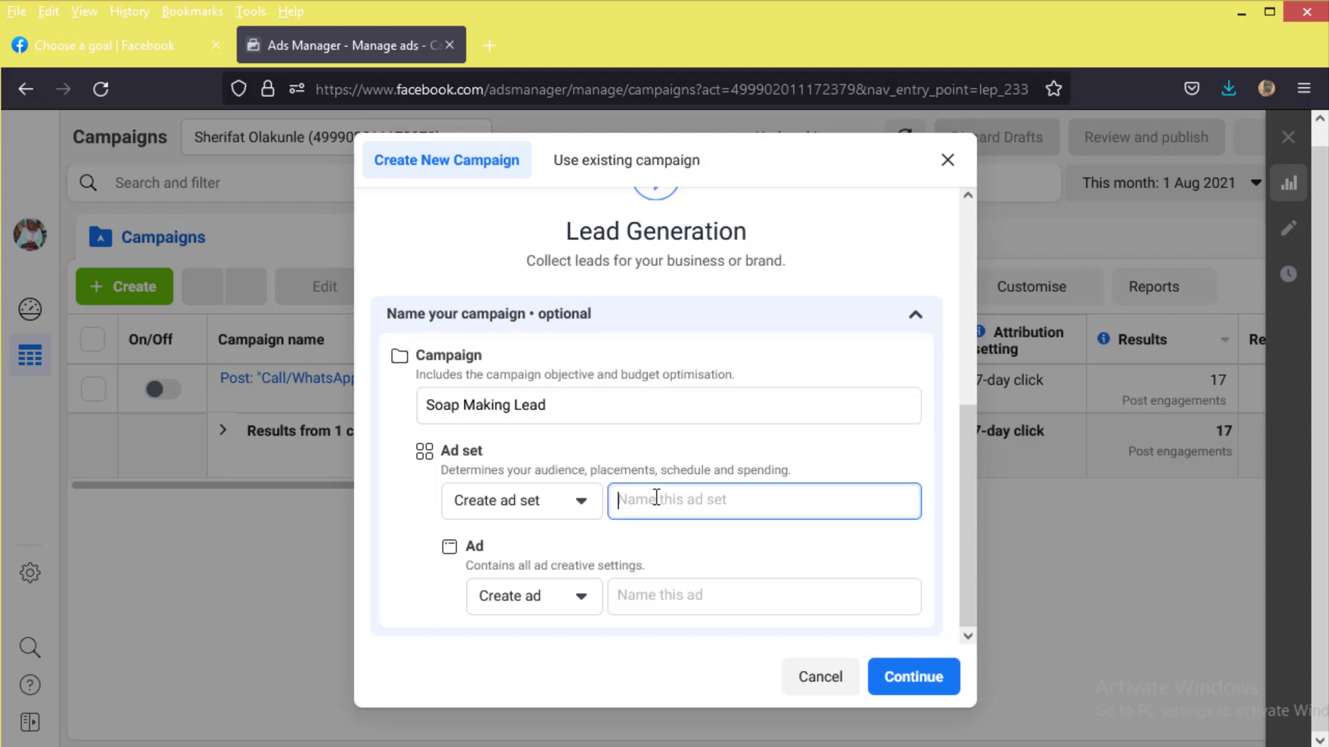
{"action": "type", "text": "Soap Maki"}
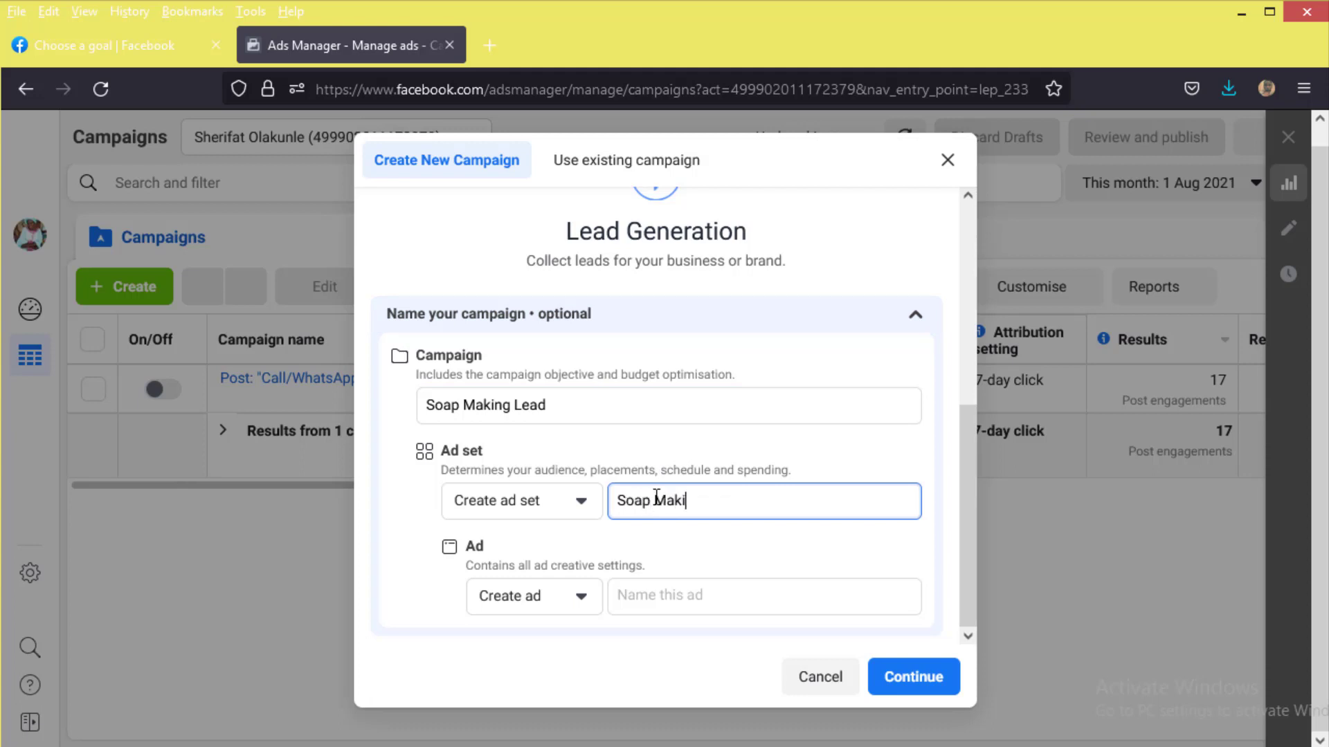
{"action": "type", "text": "ng Set"}
{"action": "key", "text": "Tab"}
{"action": "key", "text": "Tab"}
{"action": "left_click", "coordinate": [685, 588]}
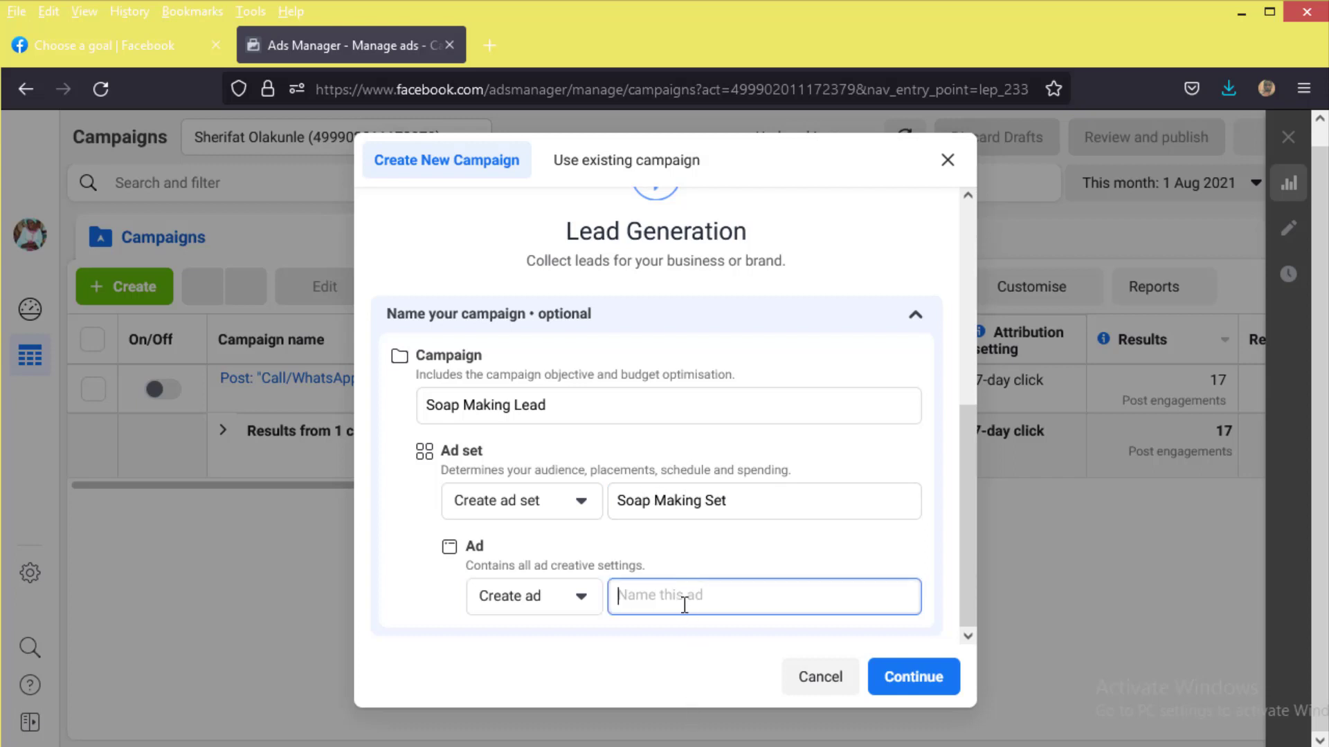
{"action": "type", "text": "Soap Making Ad"}
{"action": "left_click", "coordinate": [943, 685]}
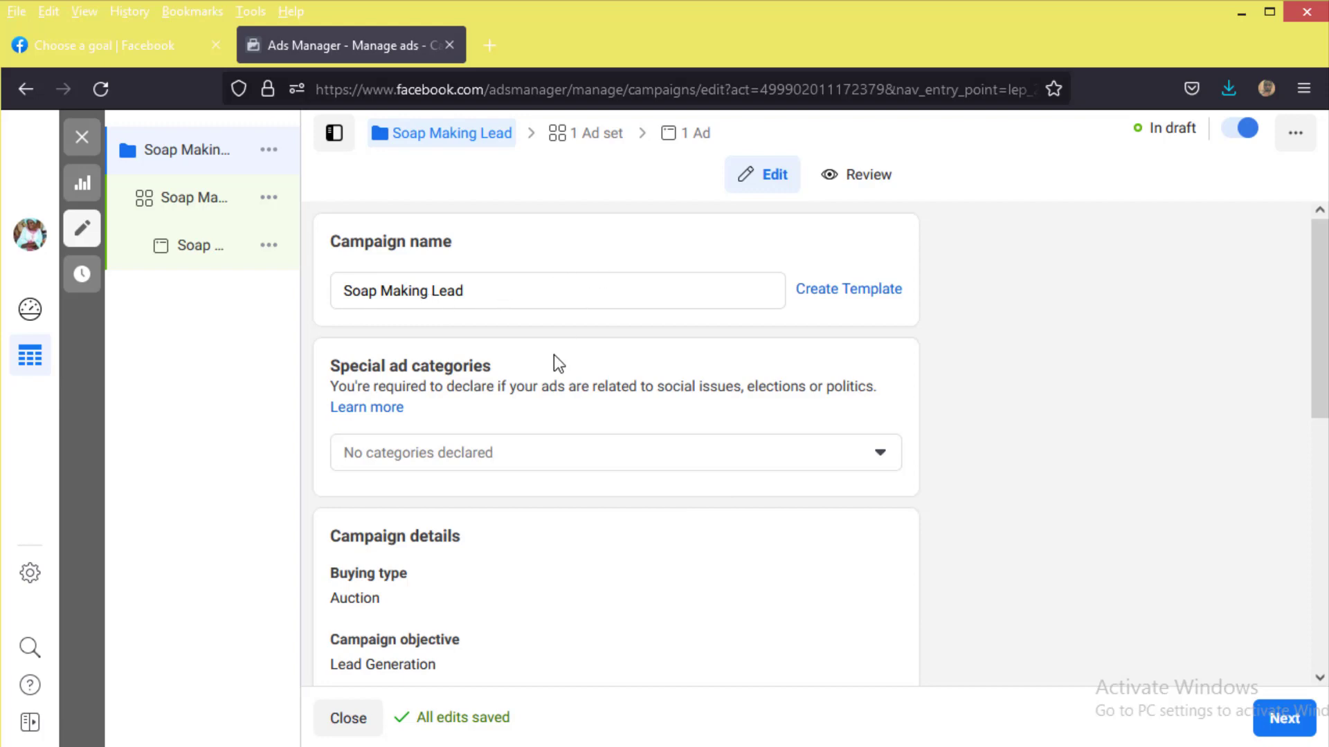
Step: Review the campaign settings, leaving budget optimisation off, and proceed to the ad set
{"action": "scroll", "coordinate": [471, 370], "scroll_direction": "down", "scroll_amount": 3}
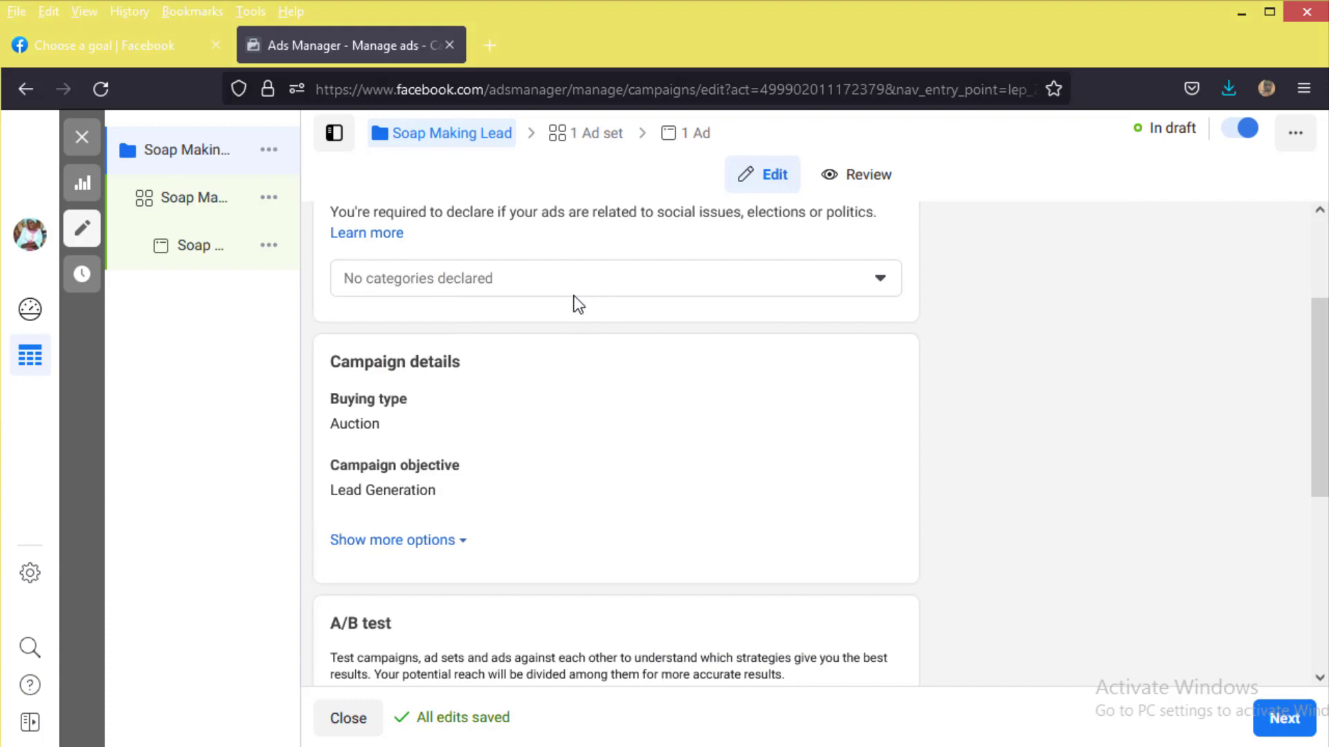
{"action": "scroll", "coordinate": [574, 298], "scroll_direction": "up", "scroll_amount": 2}
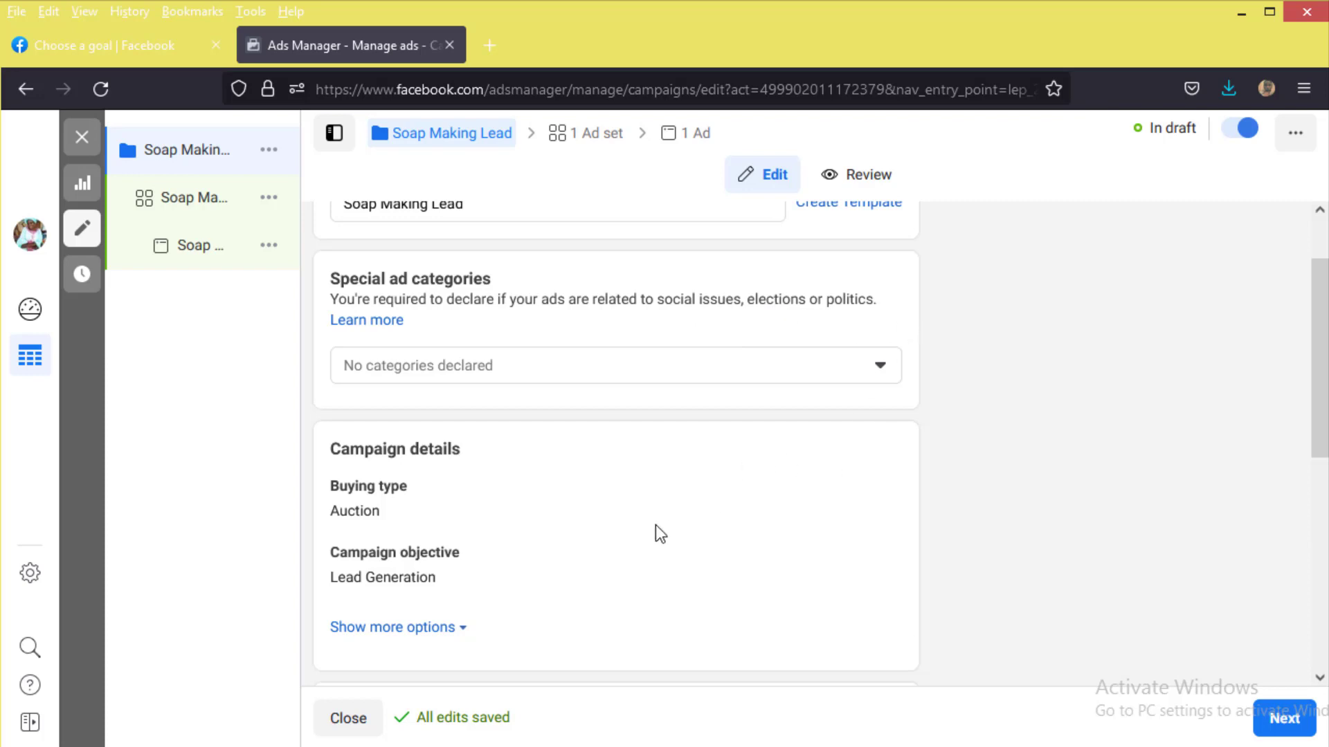
{"action": "scroll", "coordinate": [613, 402], "scroll_direction": "down", "scroll_amount": 1}
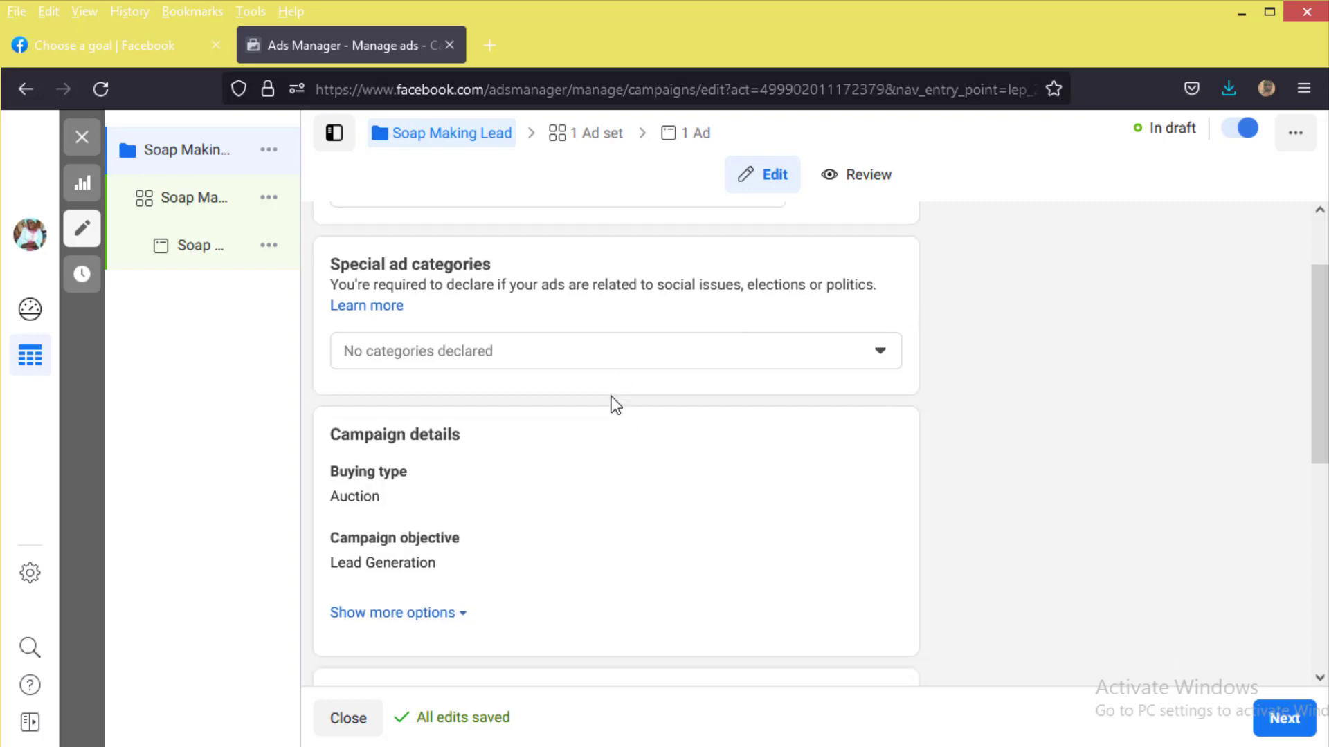
{"action": "scroll", "coordinate": [616, 404], "scroll_direction": "down", "scroll_amount": 3}
{"action": "scroll", "coordinate": [624, 396], "scroll_direction": "down", "scroll_amount": 4}
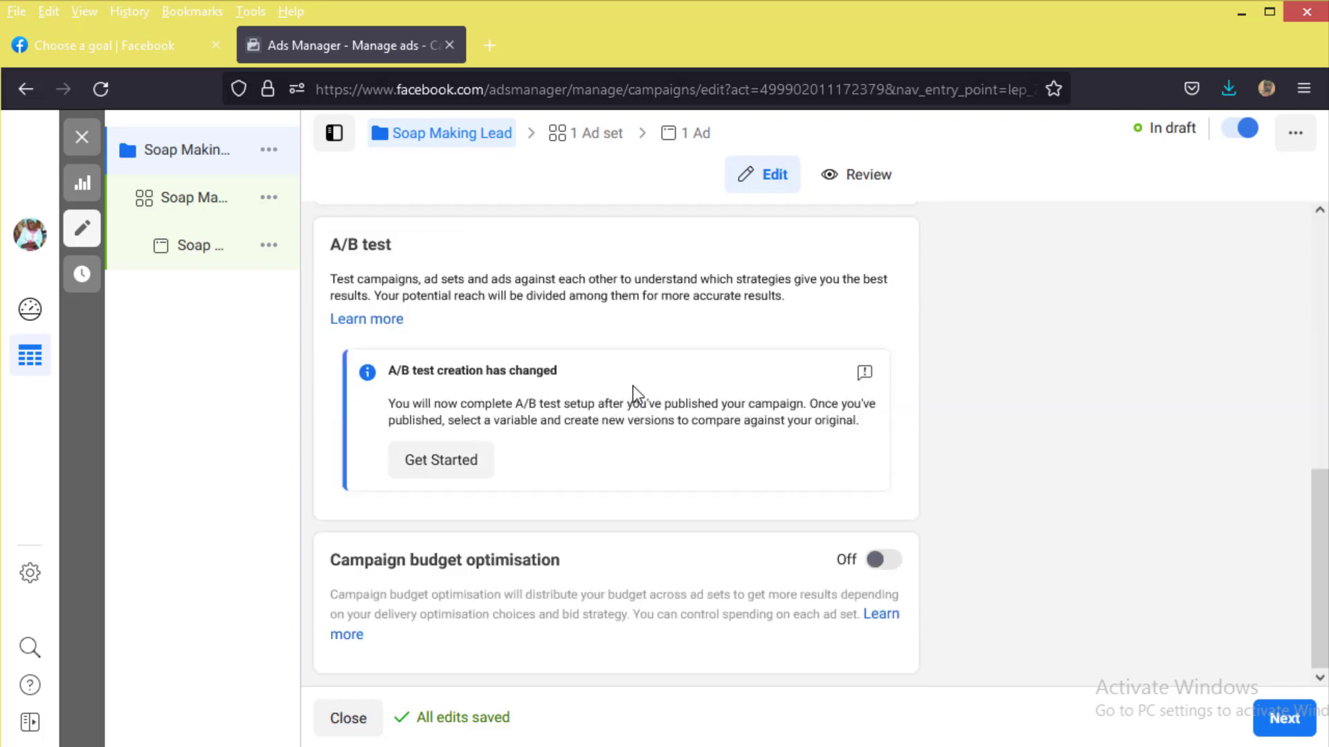
{"action": "left_click", "coordinate": [1288, 719]}
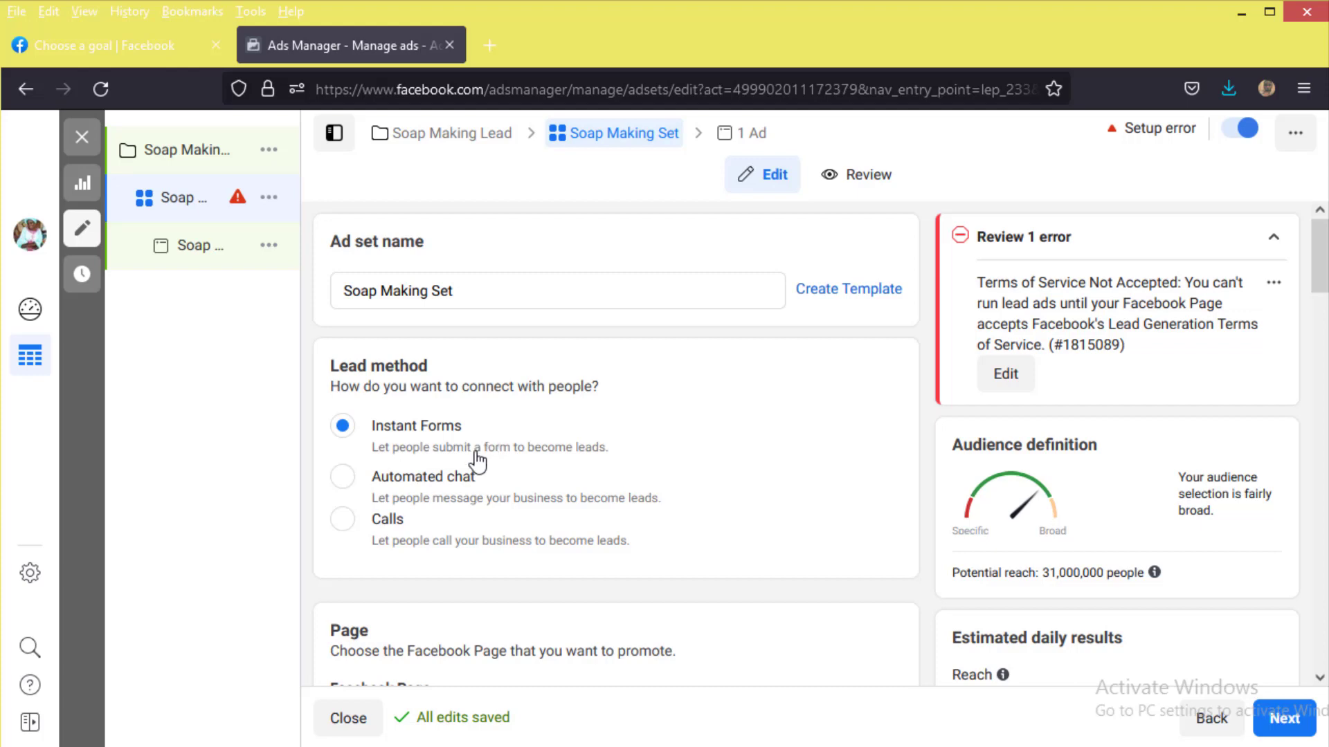
Step: Scroll the Soap Making Set ad set down to its Facebook Page section
{"action": "scroll", "coordinate": [489, 478], "scroll_direction": "down", "scroll_amount": 1}
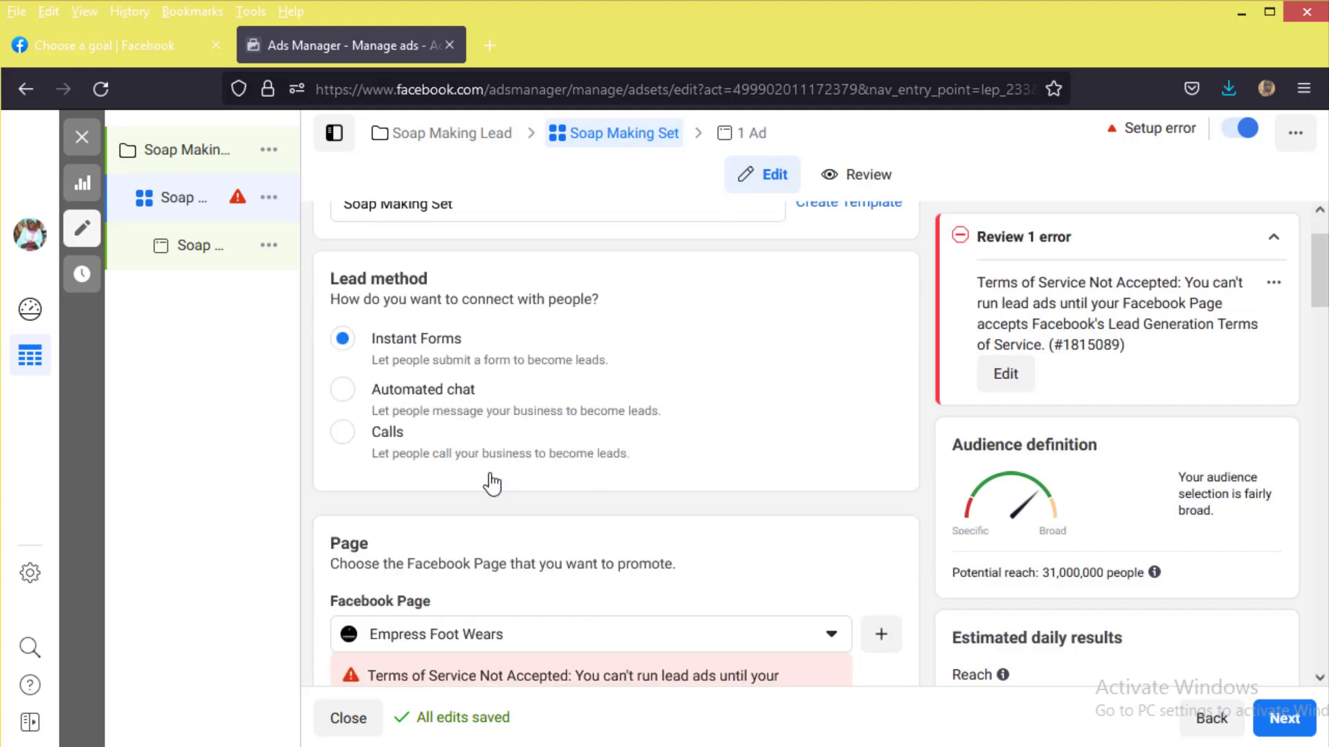
{"action": "scroll", "coordinate": [581, 442], "scroll_direction": "down", "scroll_amount": 3}
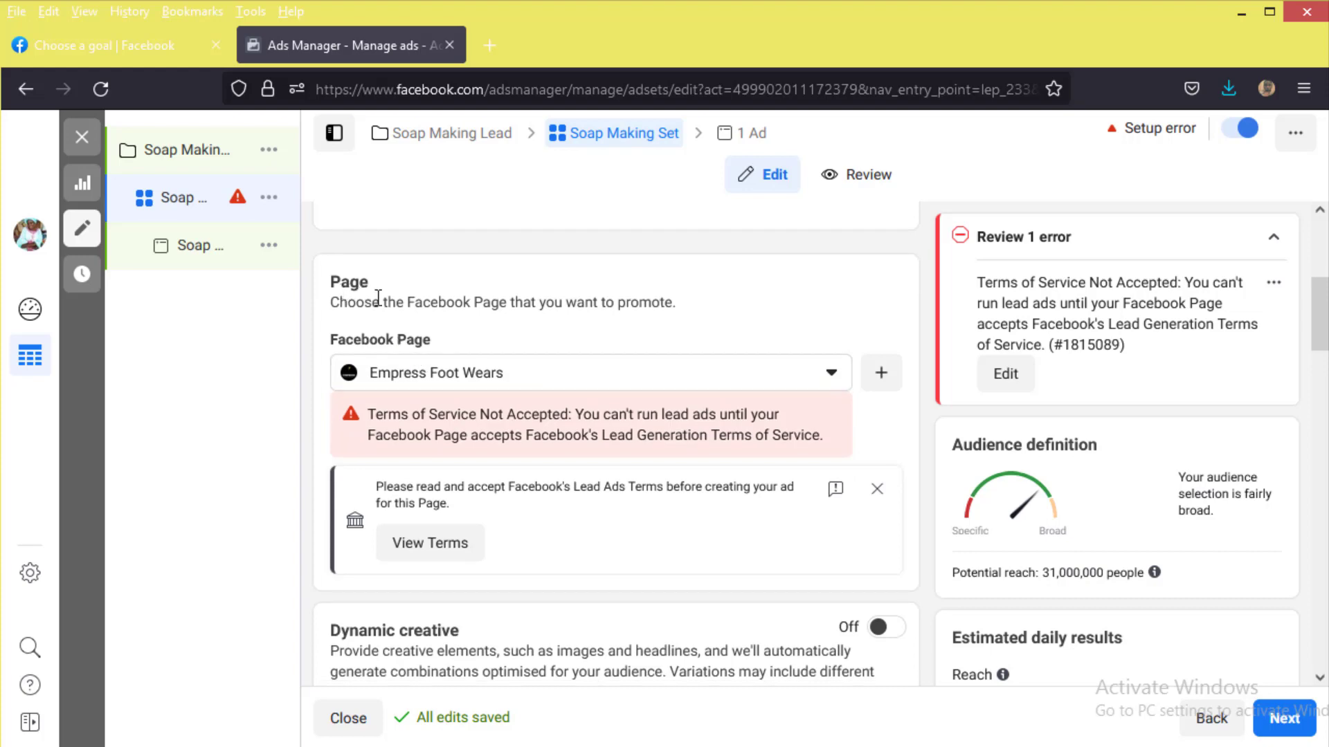
Step: Switch the promoted Page to Soap Making Masterclass and accept its Lead Adverts terms
{"action": "left_click", "coordinate": [662, 383]}
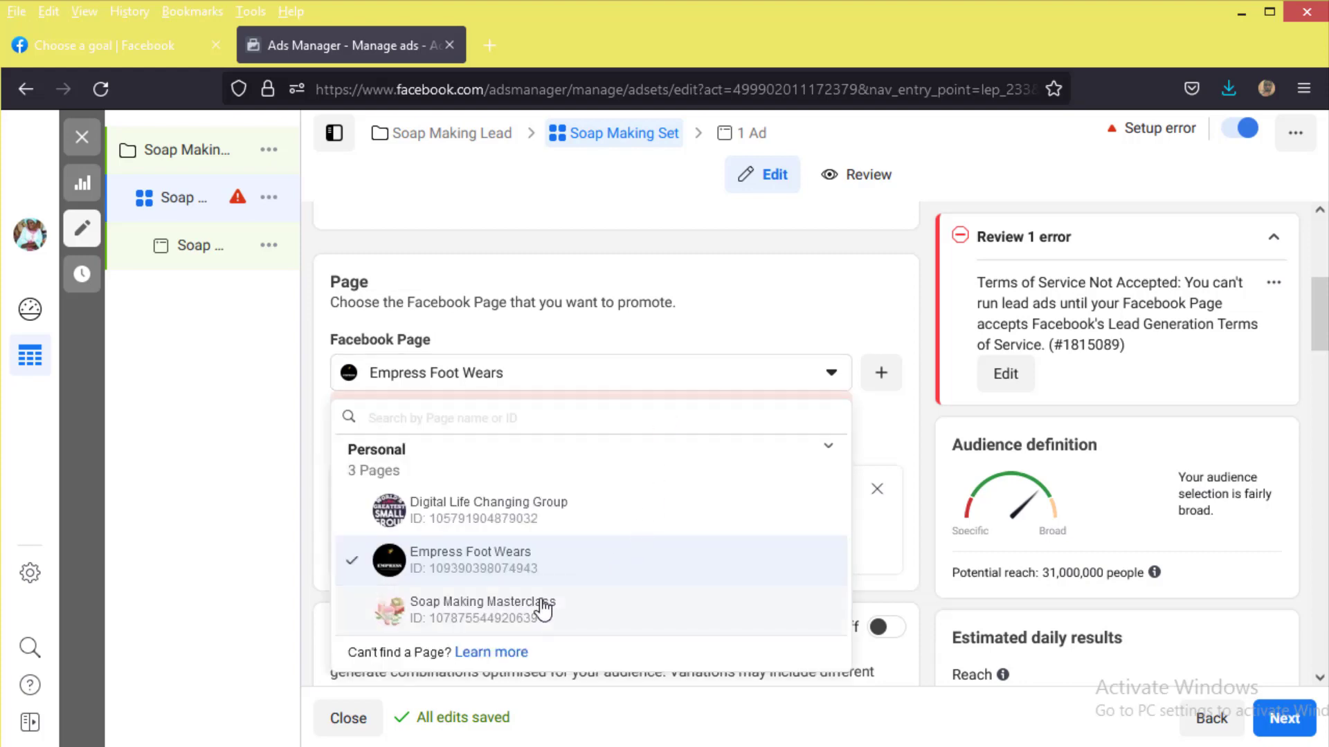
{"action": "left_click", "coordinate": [543, 609]}
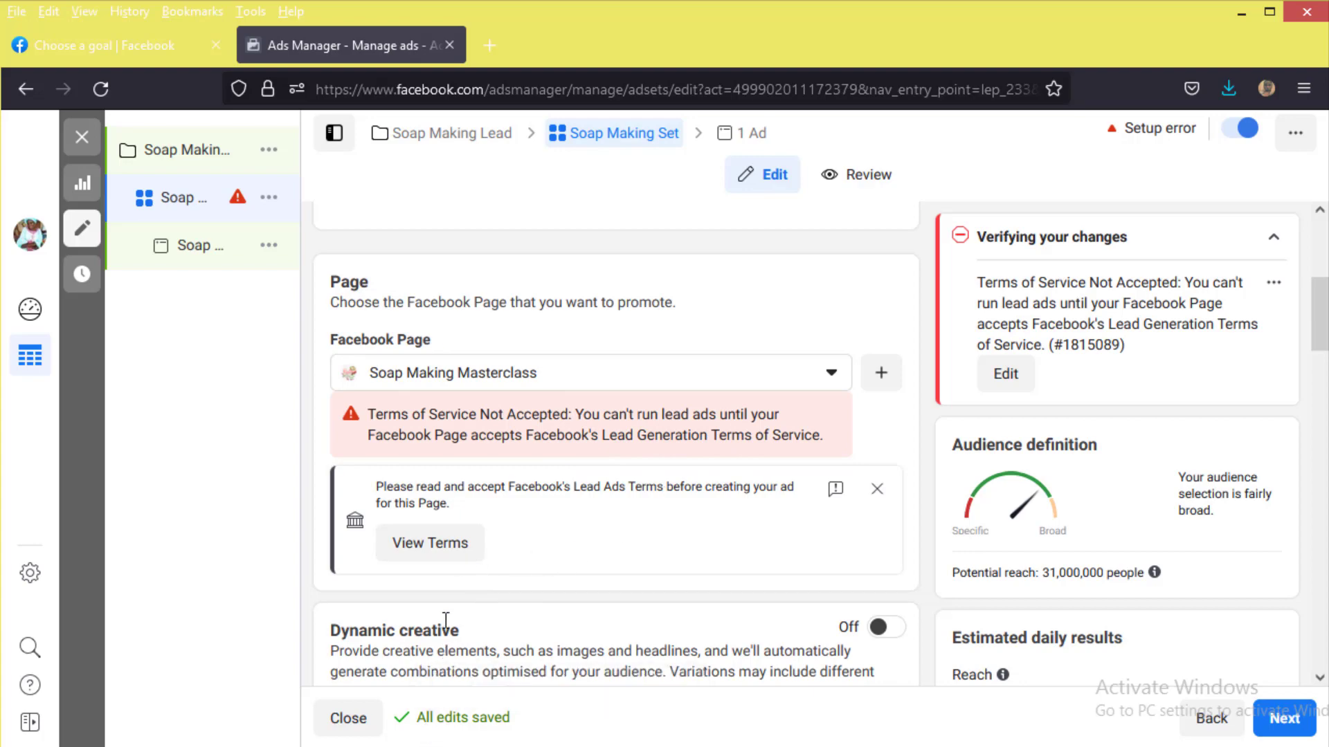
{"action": "left_click", "coordinate": [431, 544]}
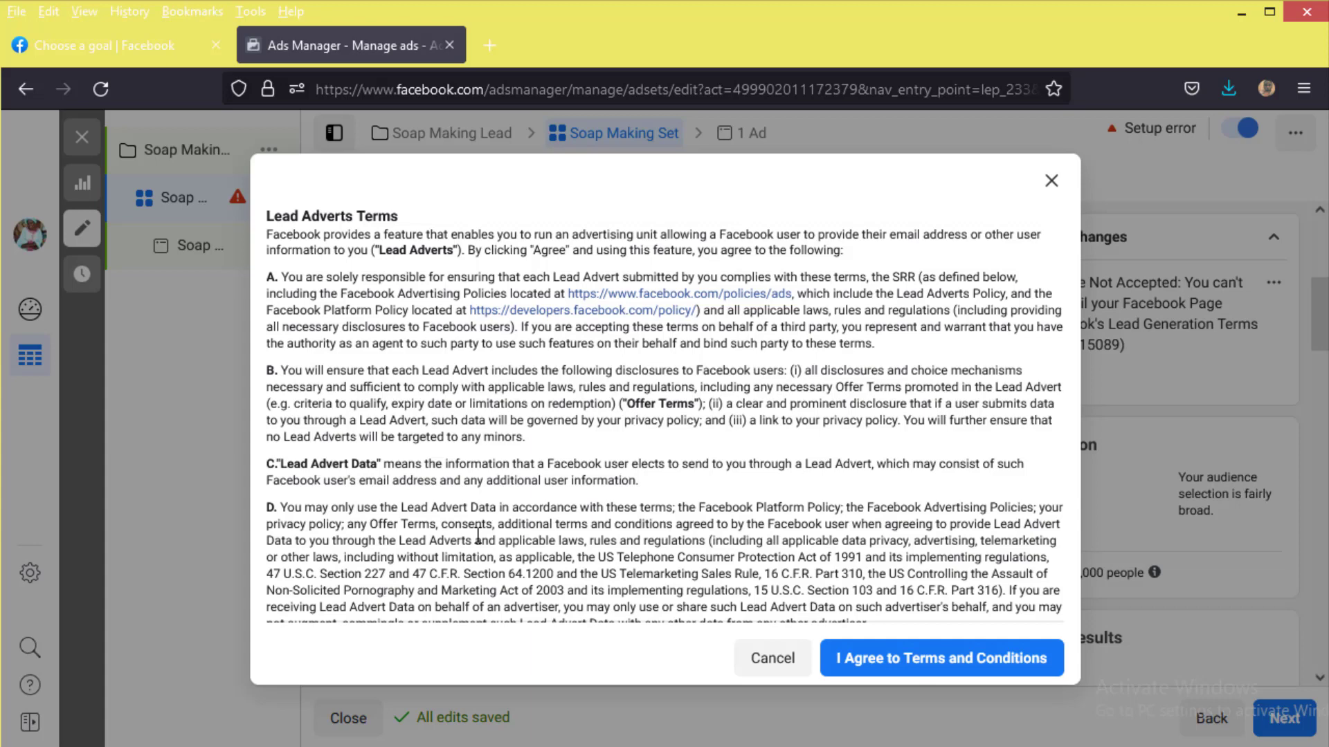
{"action": "left_click", "coordinate": [879, 663]}
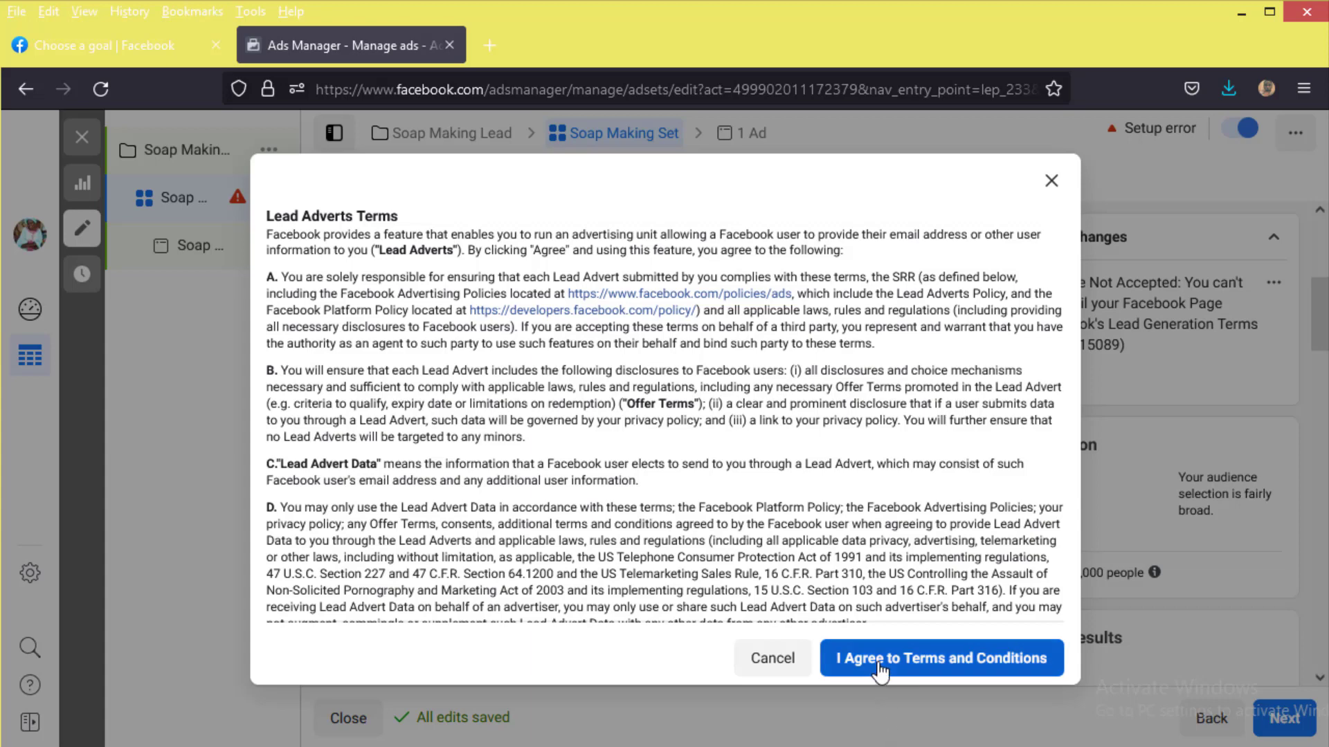
{"action": "left_click", "coordinate": [879, 663]}
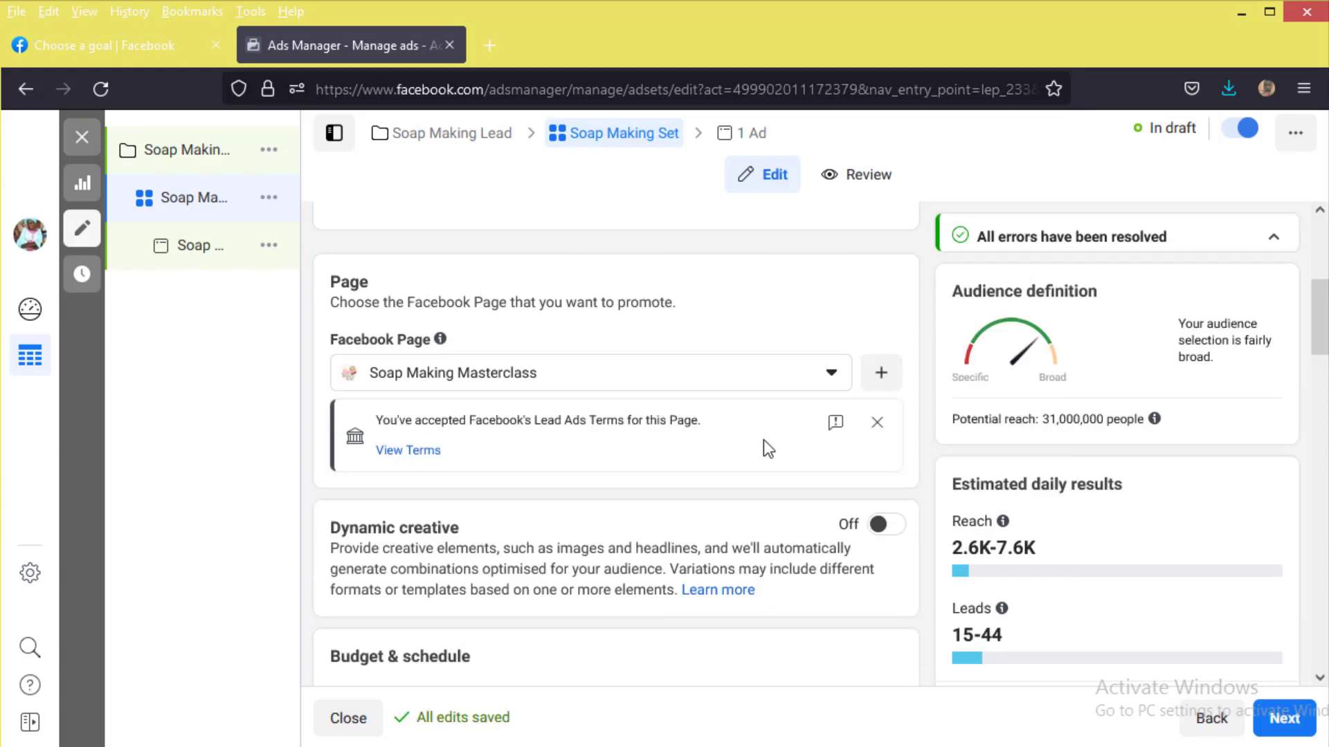
Step: Change the Soap Making Set daily budget from ₦3,980.00 to ₦1,000.00
{"action": "scroll", "coordinate": [649, 500], "scroll_direction": "down", "scroll_amount": 3}
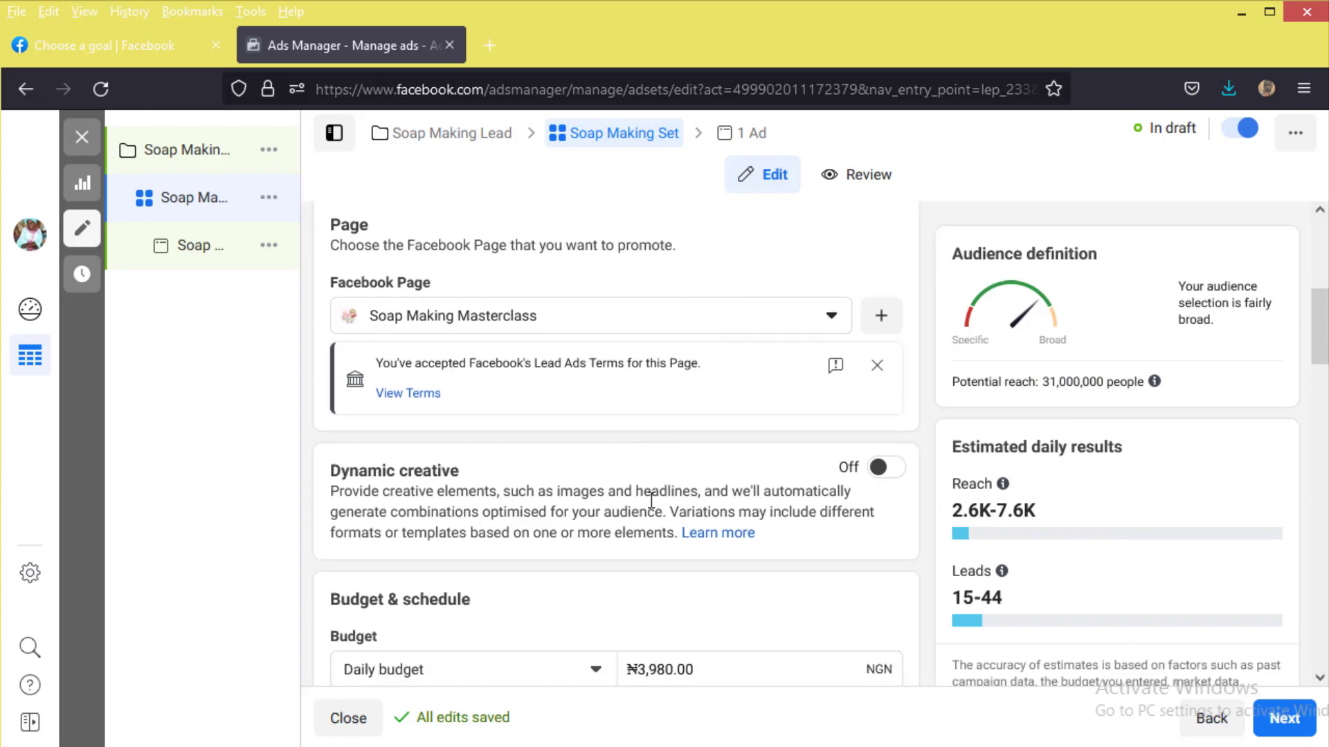
{"action": "scroll", "coordinate": [655, 541], "scroll_direction": "down", "scroll_amount": 3}
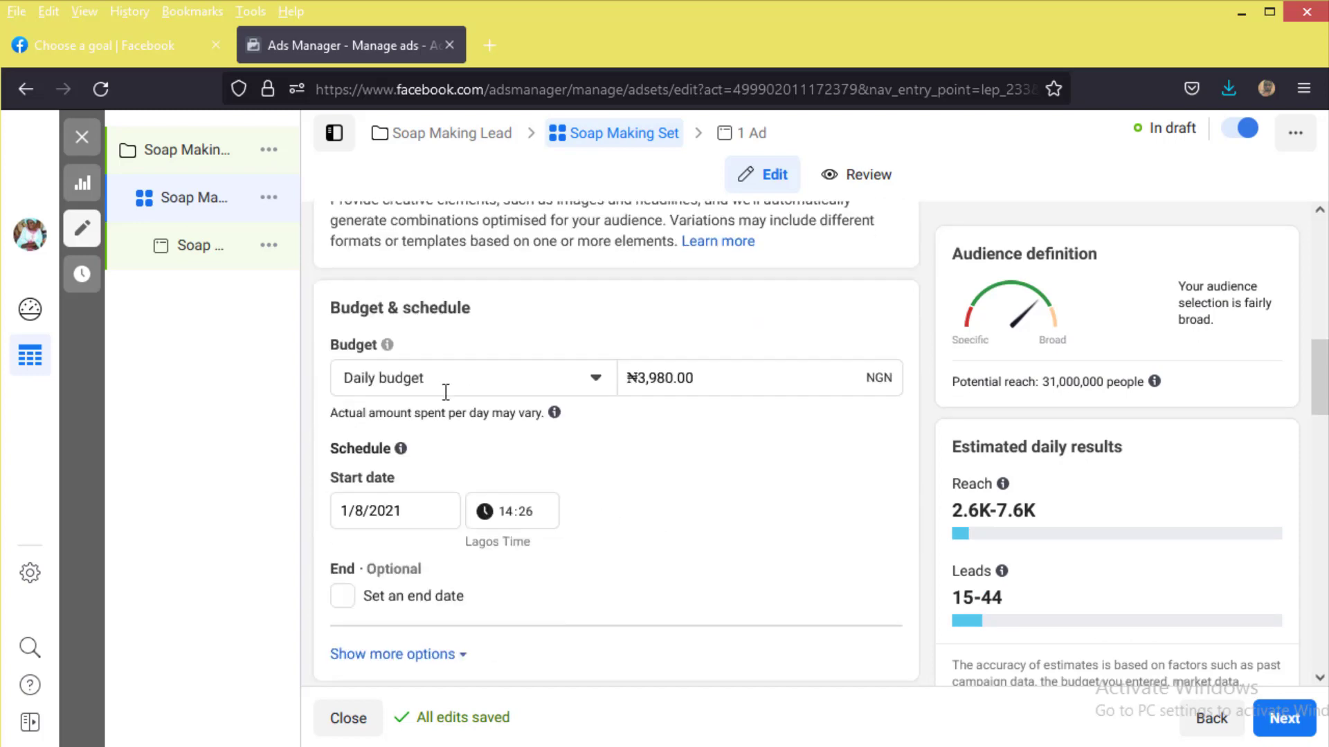
{"action": "left_click", "coordinate": [698, 379]}
{"action": "left_click_drag", "start_coordinate": [699, 378], "coordinate": [583, 369]}
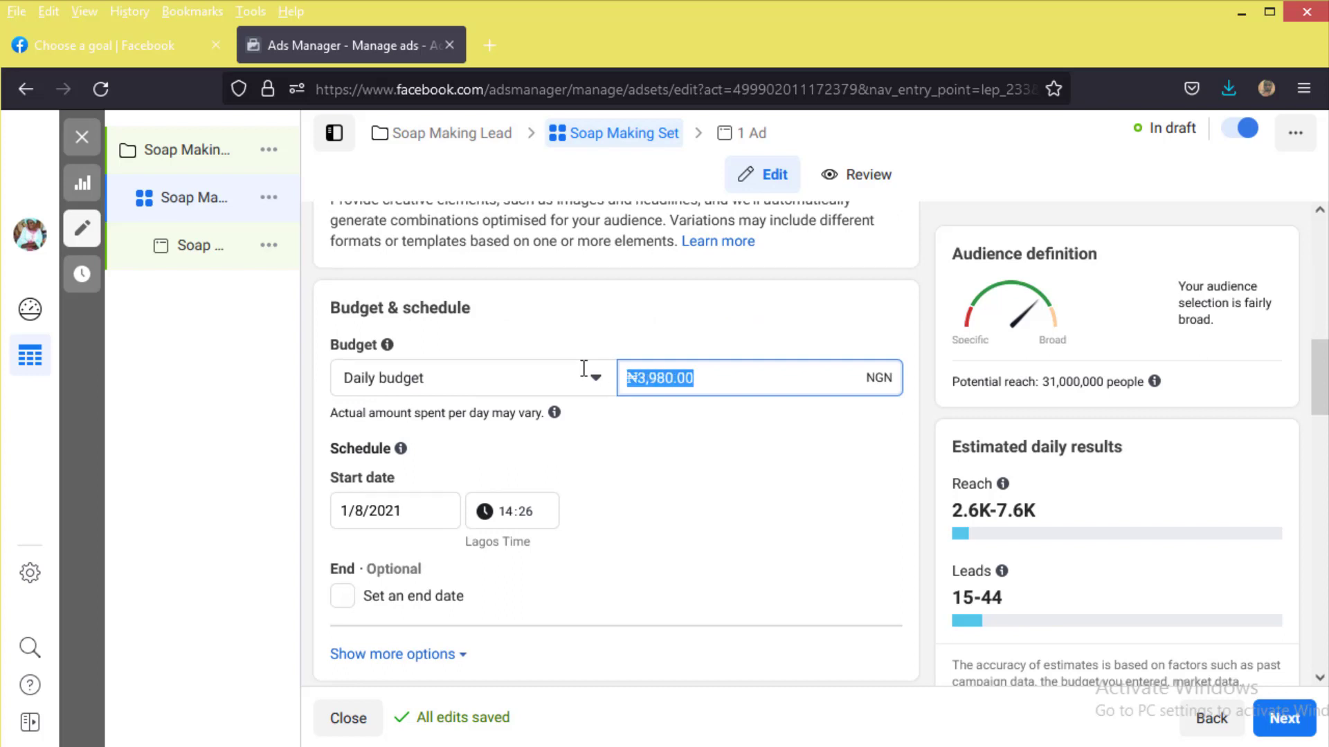
{"action": "type", "text": "5000"}
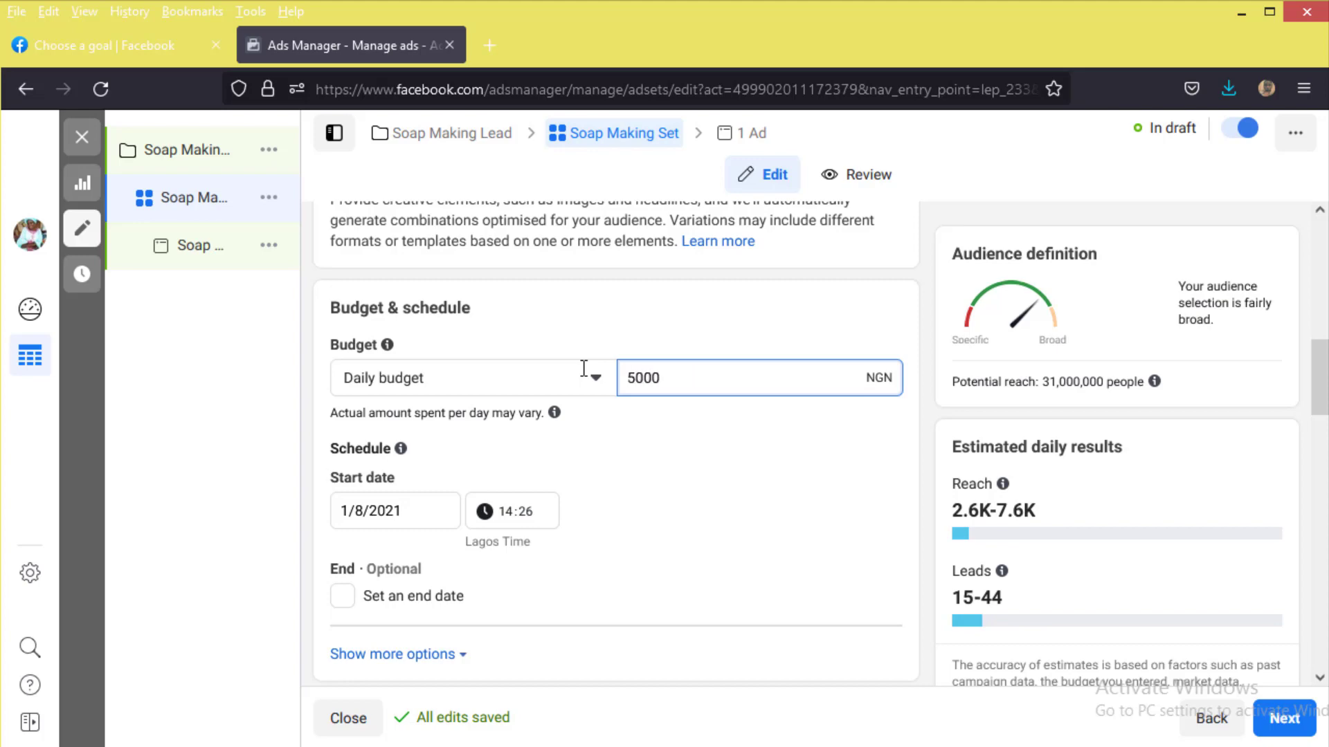
{"action": "key", "text": "BackSpace"}
{"action": "key", "text": "ctrl+a"}
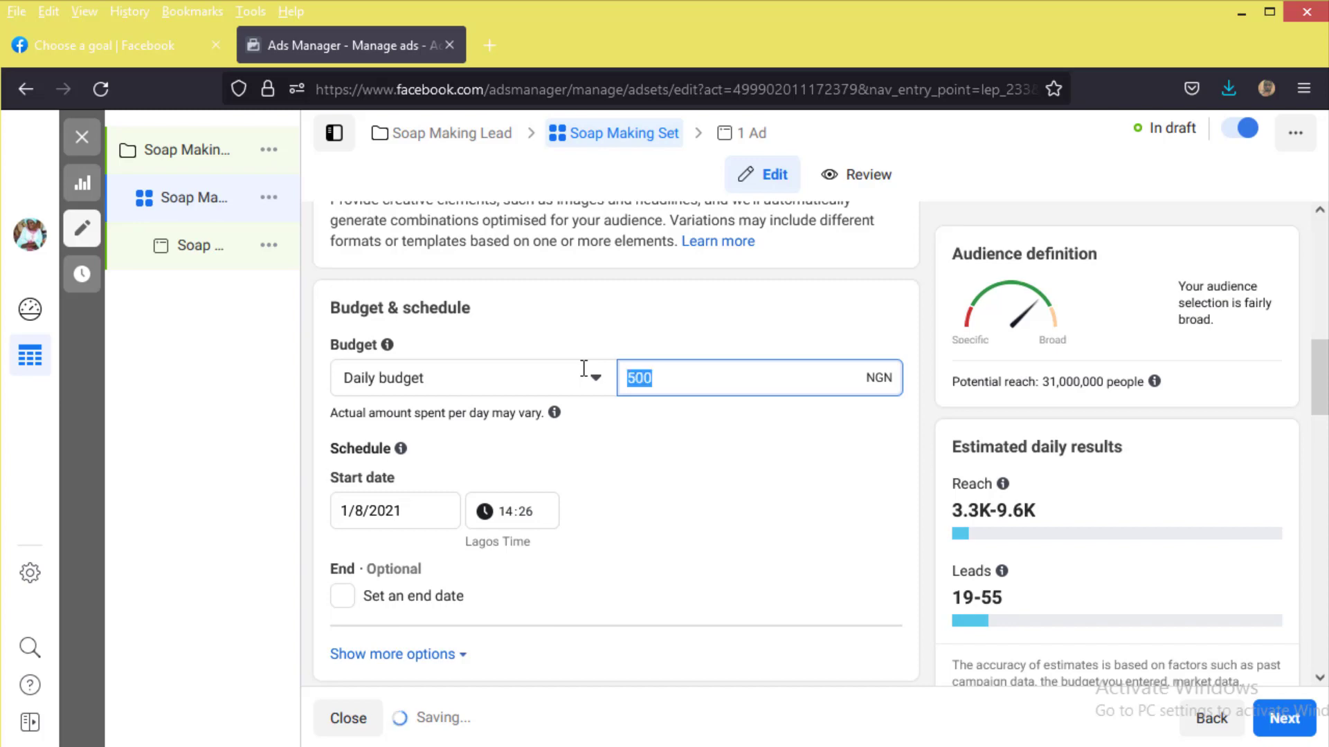
{"action": "type", "text": "20000"}
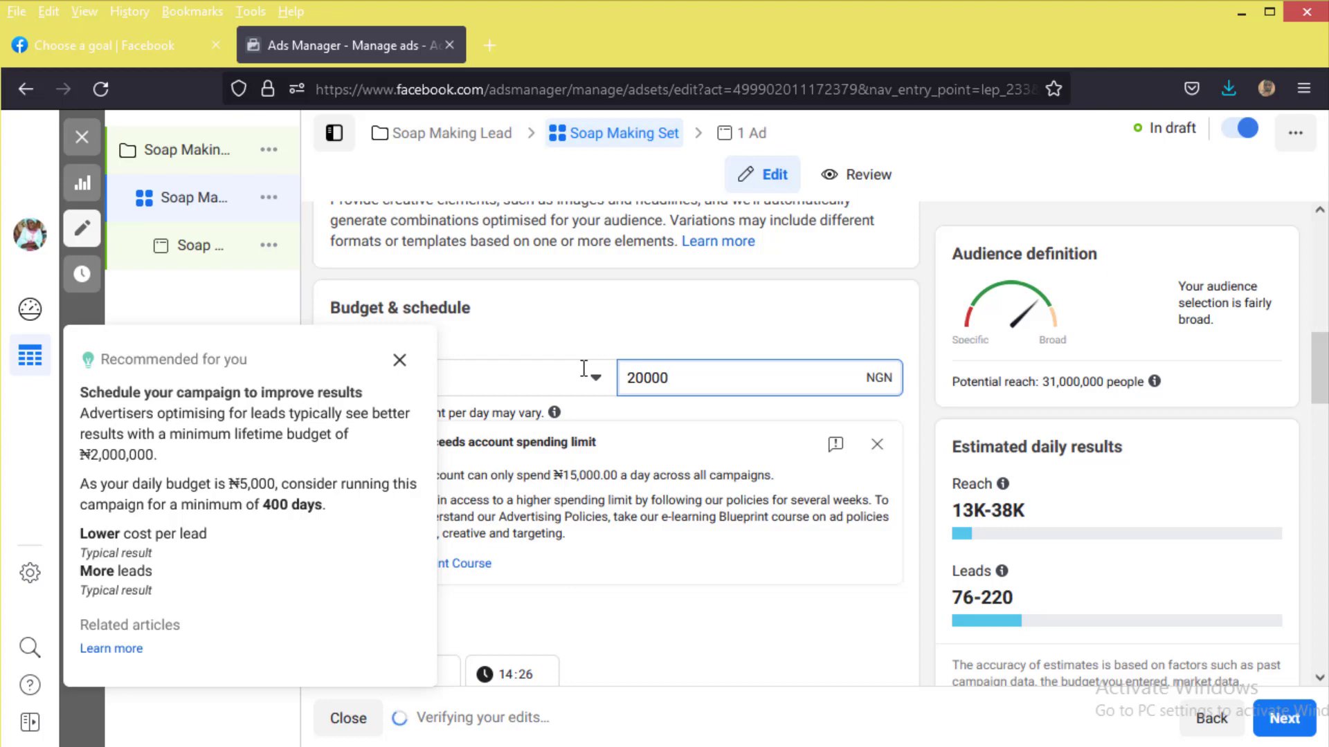
{"action": "left_click_drag", "start_coordinate": [731, 382], "coordinate": [572, 370]}
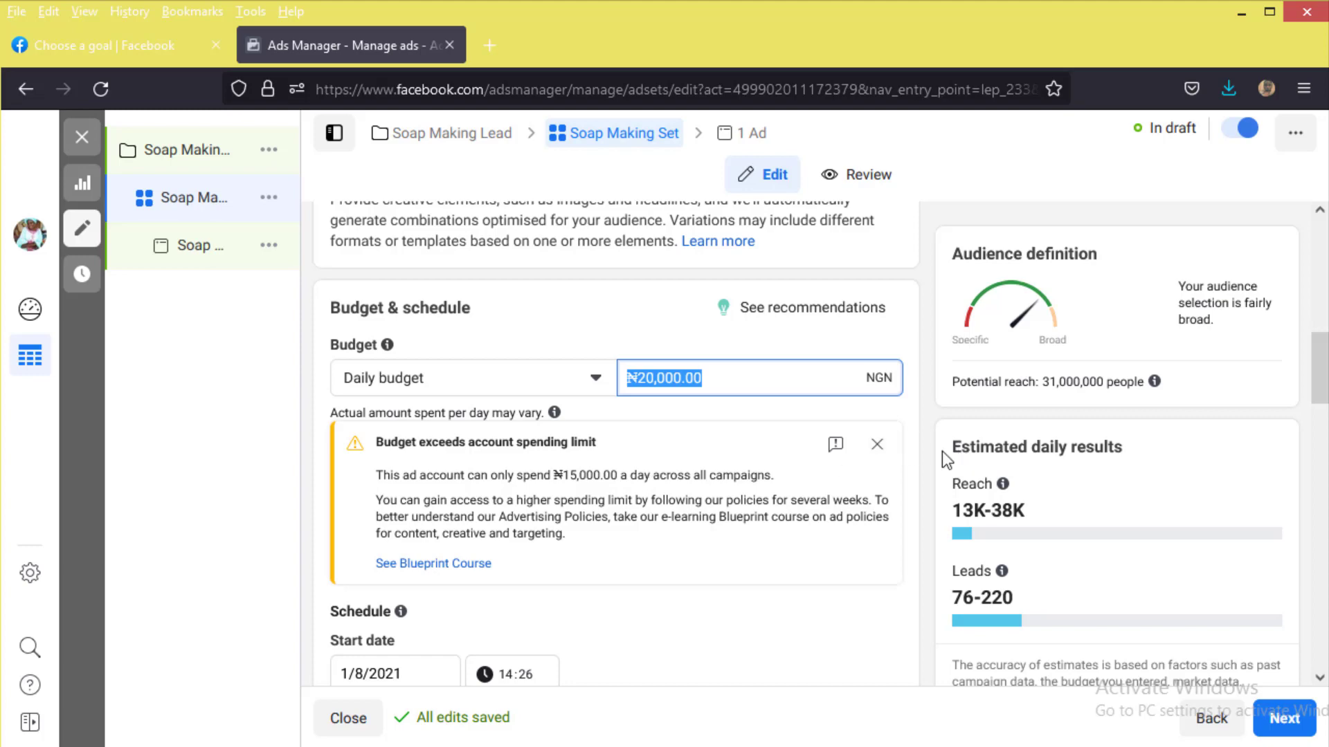
{"action": "type", "text": "1000"}
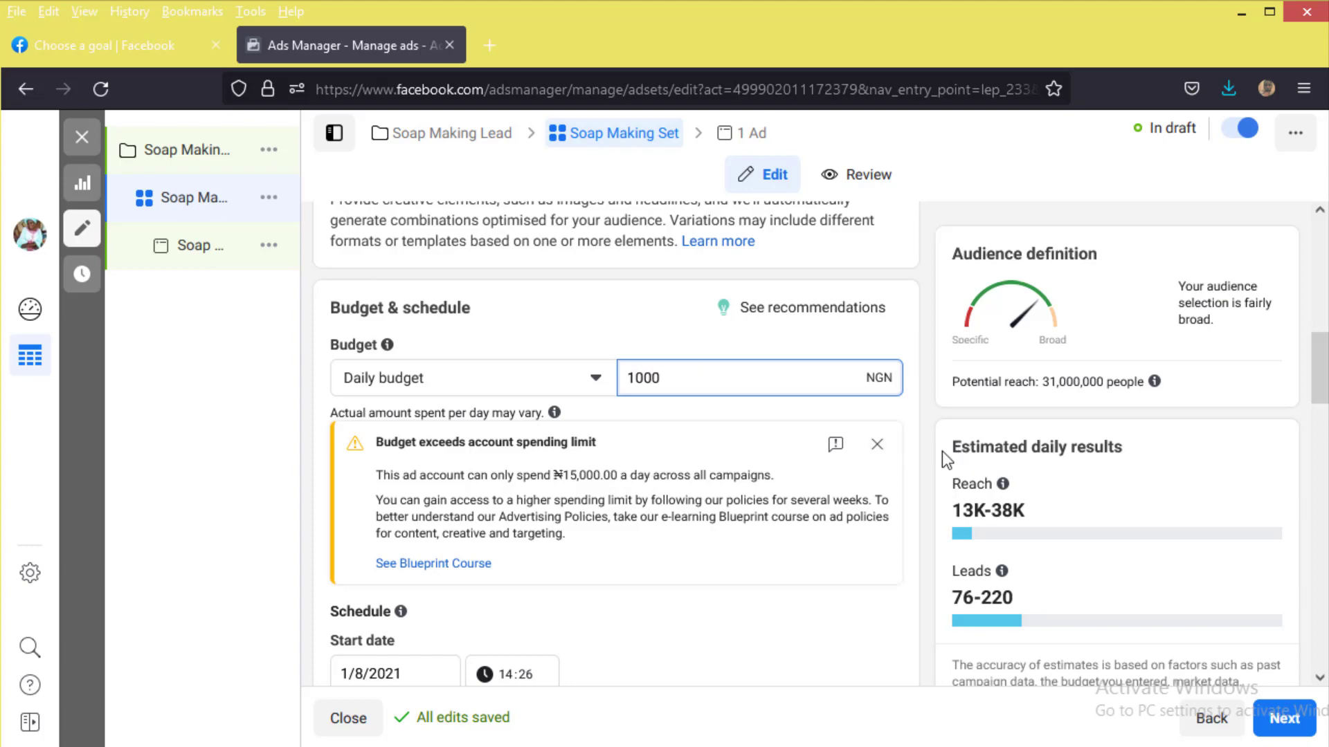
{"action": "left_click", "coordinate": [597, 335]}
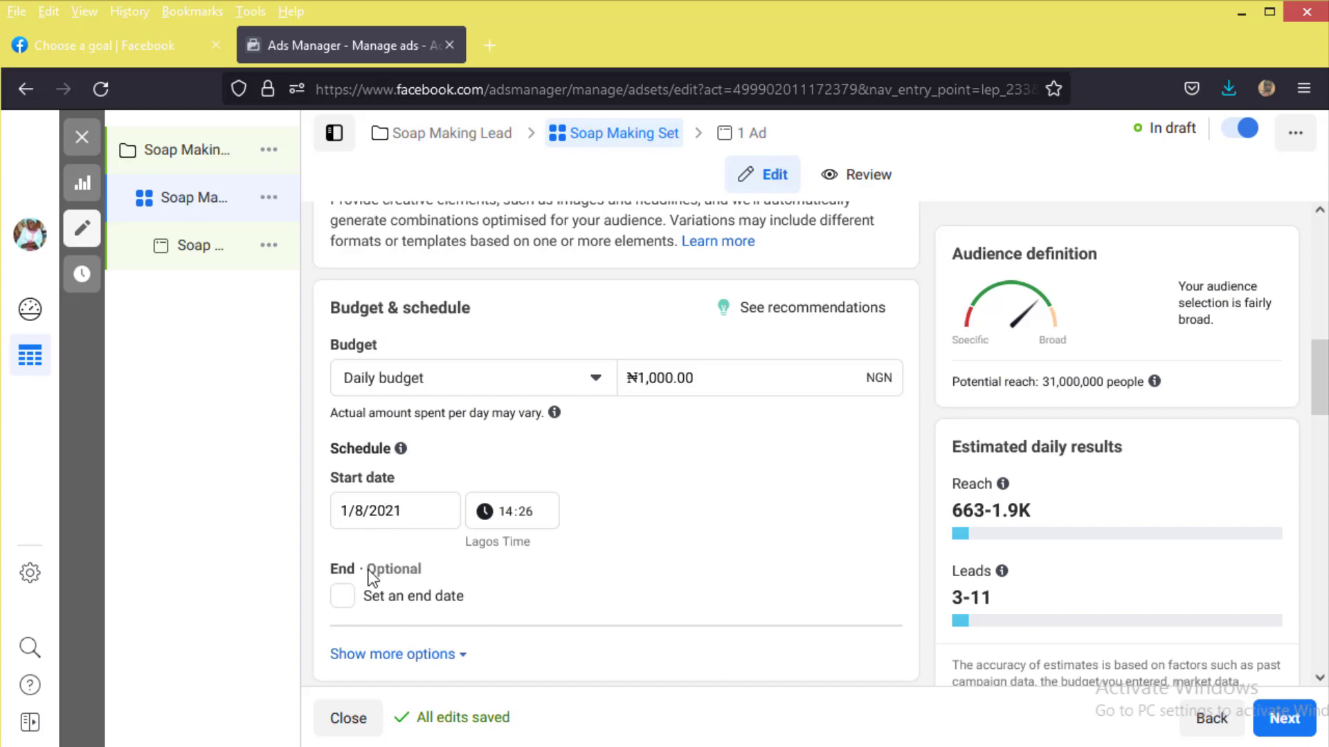
Step: Replace Nigeria with Lagos as the ad set's targeted location
{"action": "mouse_move", "coordinate": [373, 451]}
{"action": "scroll", "coordinate": [676, 608], "scroll_direction": "down", "scroll_amount": 4}
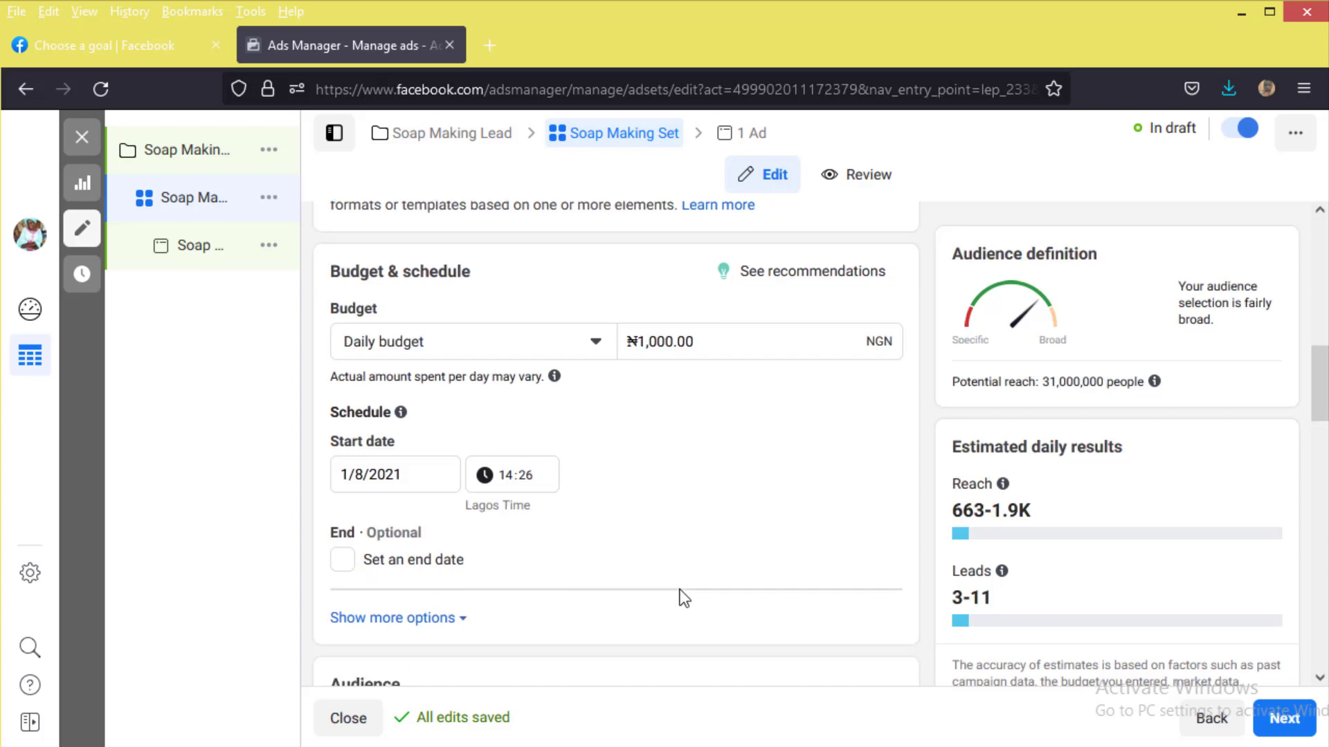
{"action": "scroll", "coordinate": [535, 478], "scroll_direction": "down", "scroll_amount": 4}
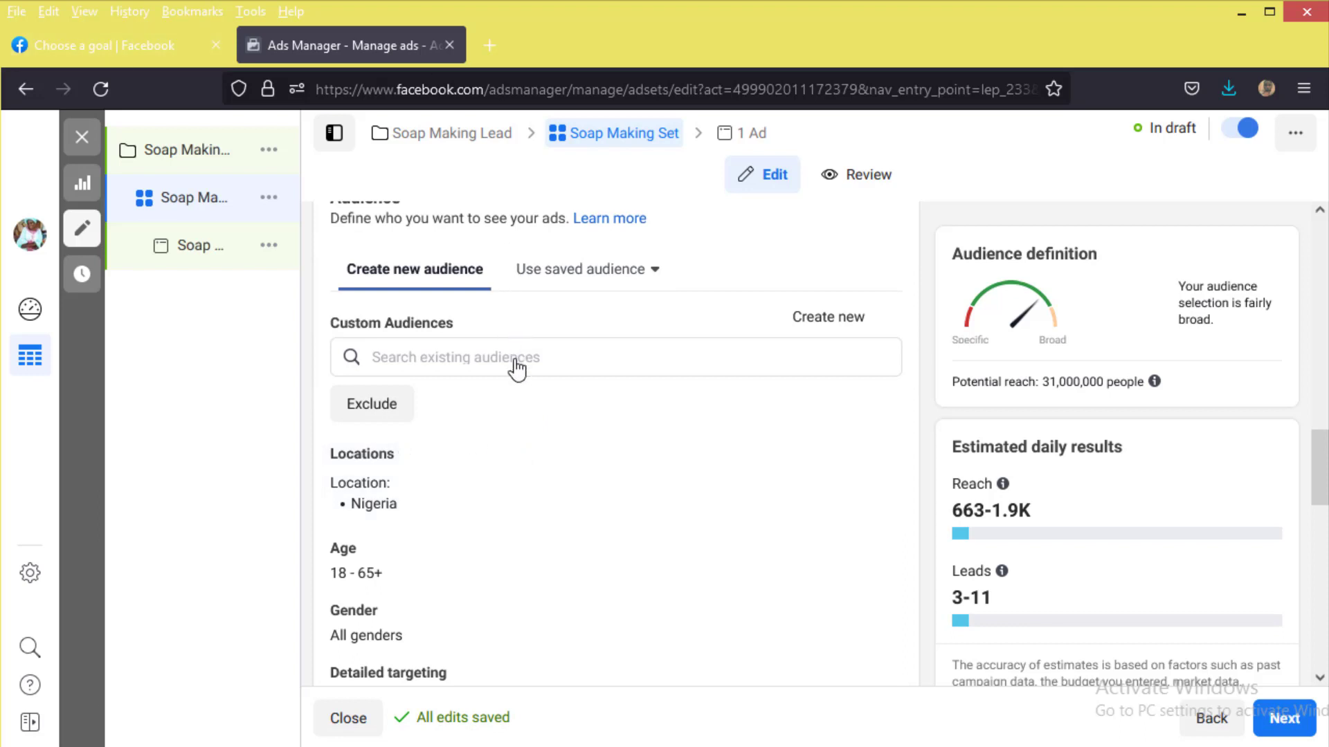
{"action": "mouse_move", "coordinate": [858, 458]}
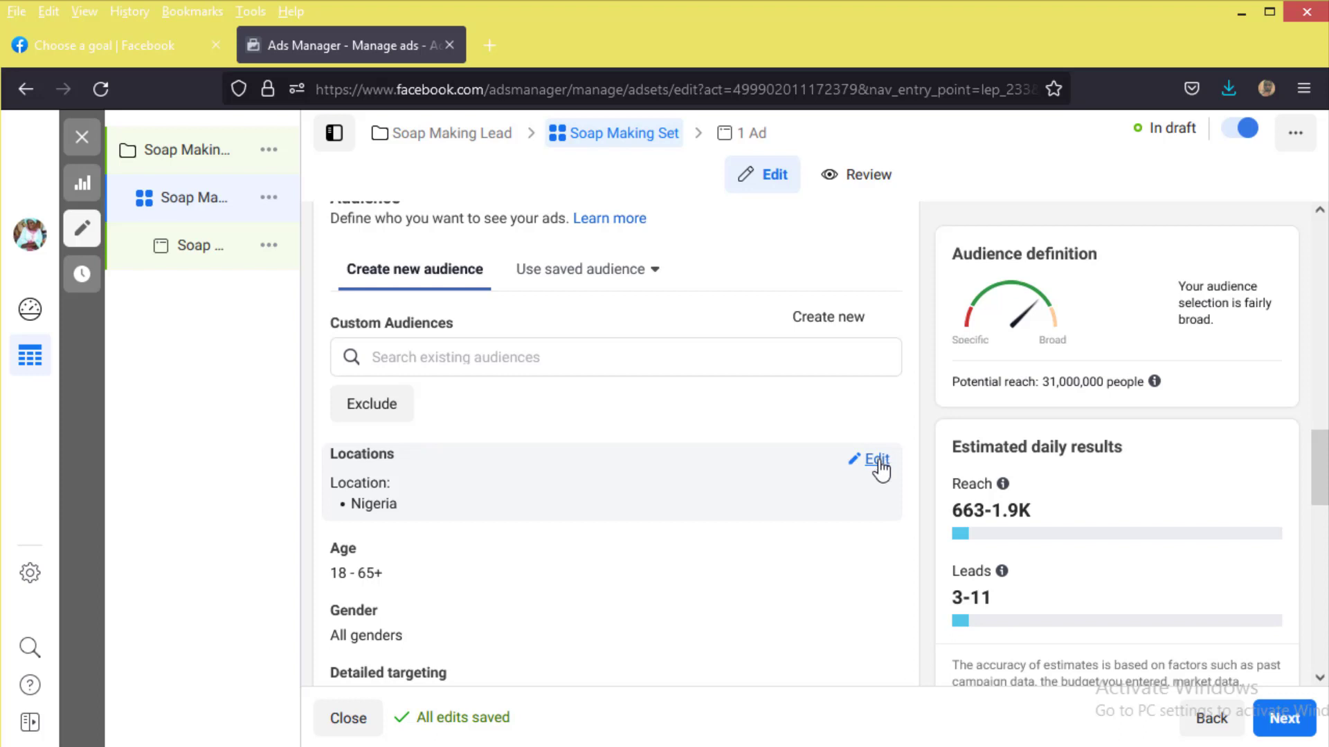
{"action": "left_click", "coordinate": [876, 460]}
{"action": "scroll", "coordinate": [589, 572], "scroll_direction": "down", "scroll_amount": 3}
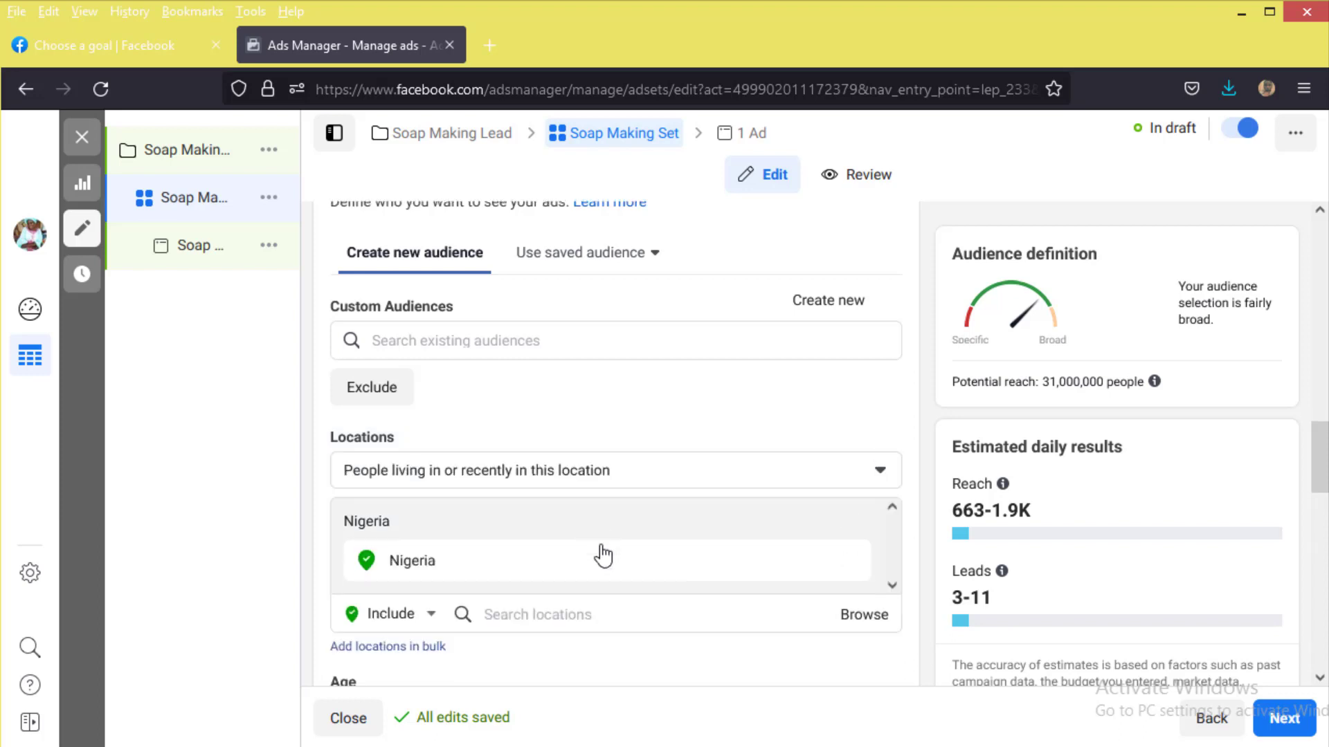
{"action": "left_click", "coordinate": [616, 458]}
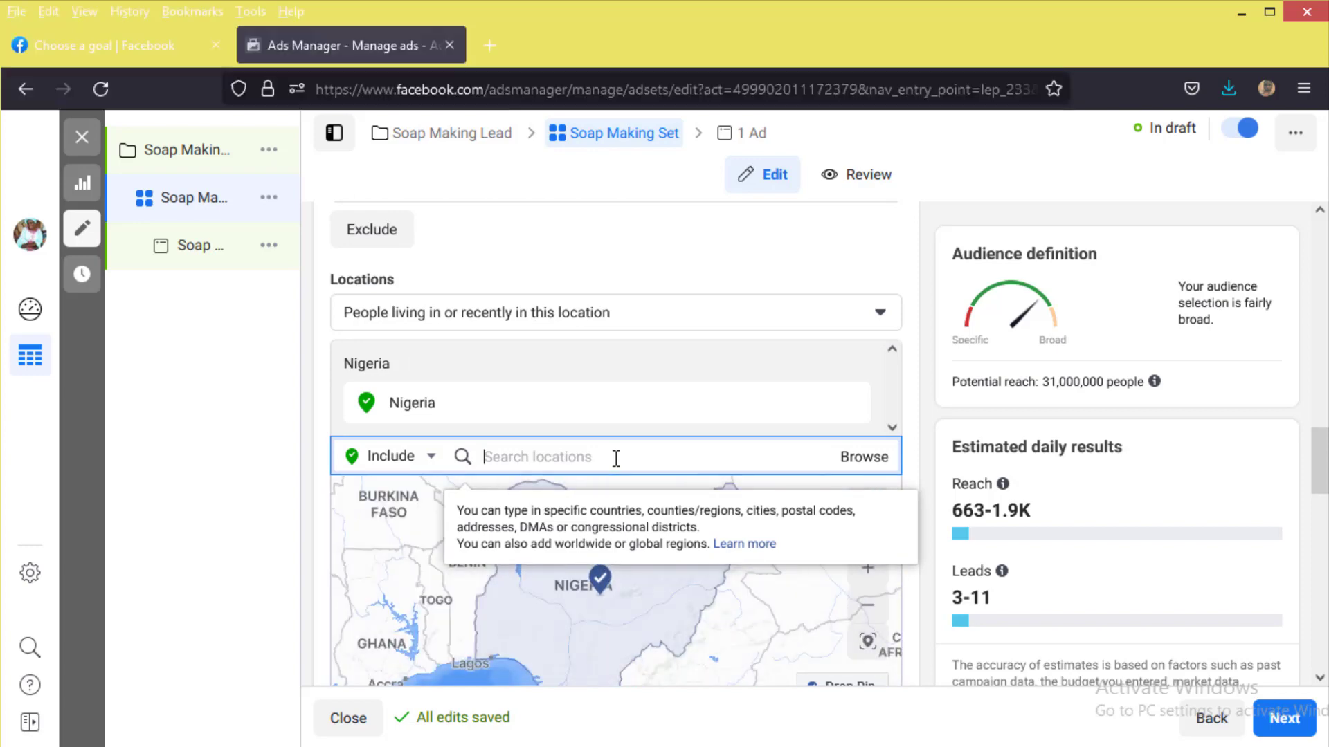
{"action": "type", "text": "Lagos"}
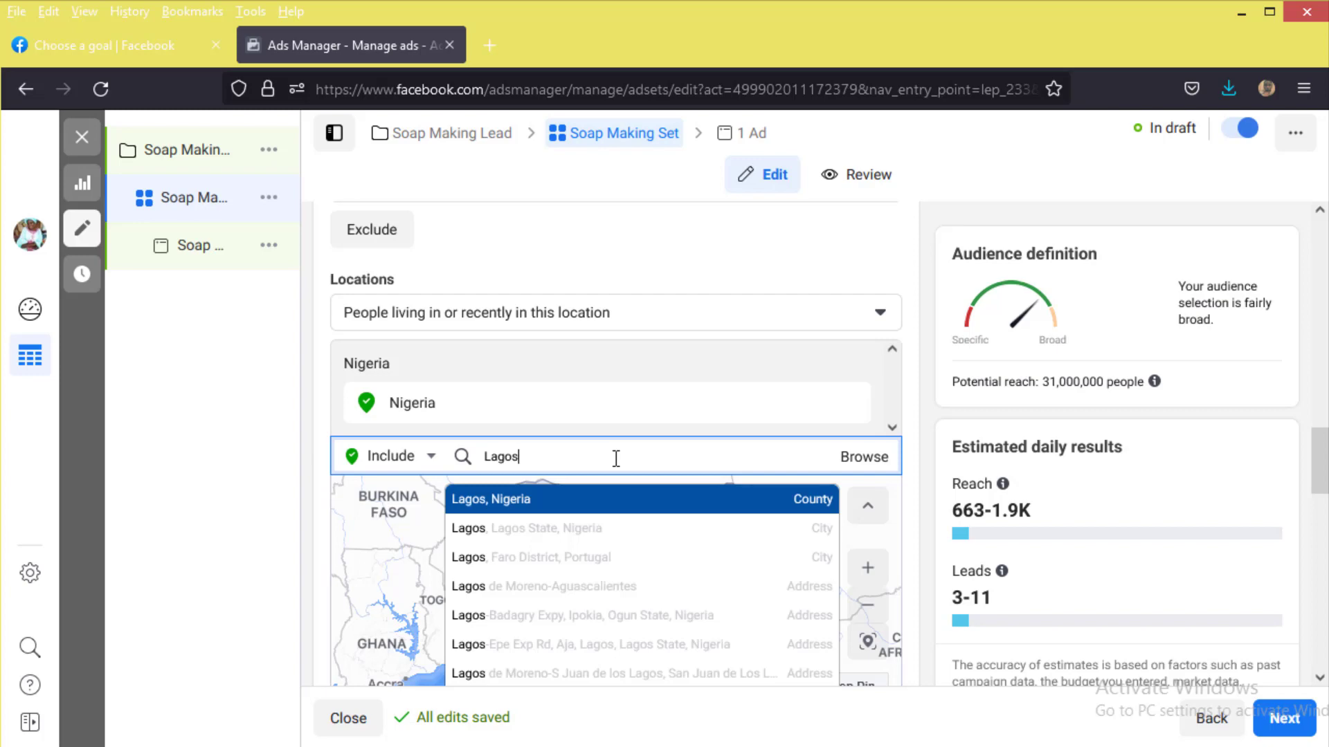
{"action": "key", "text": "ctrl+a"}
{"action": "key", "text": "BackSpace"}
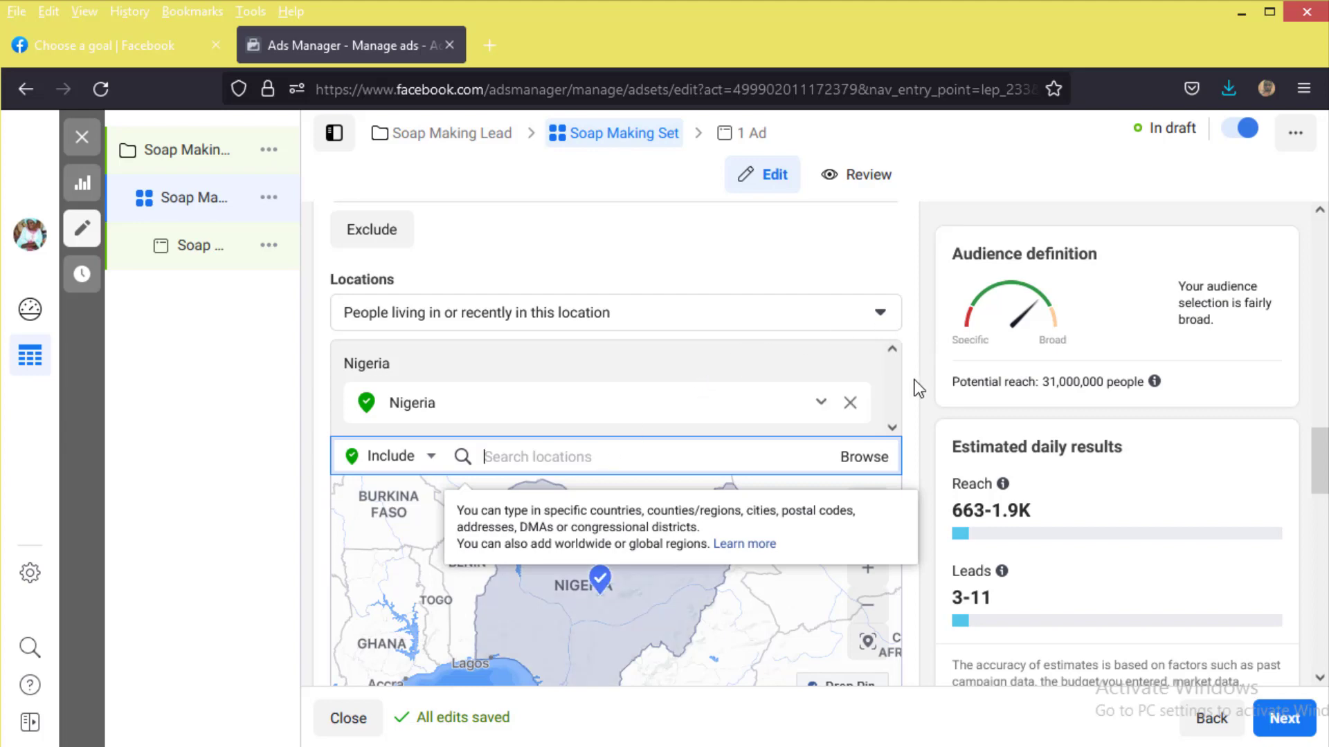
{"action": "left_click", "coordinate": [896, 385]}
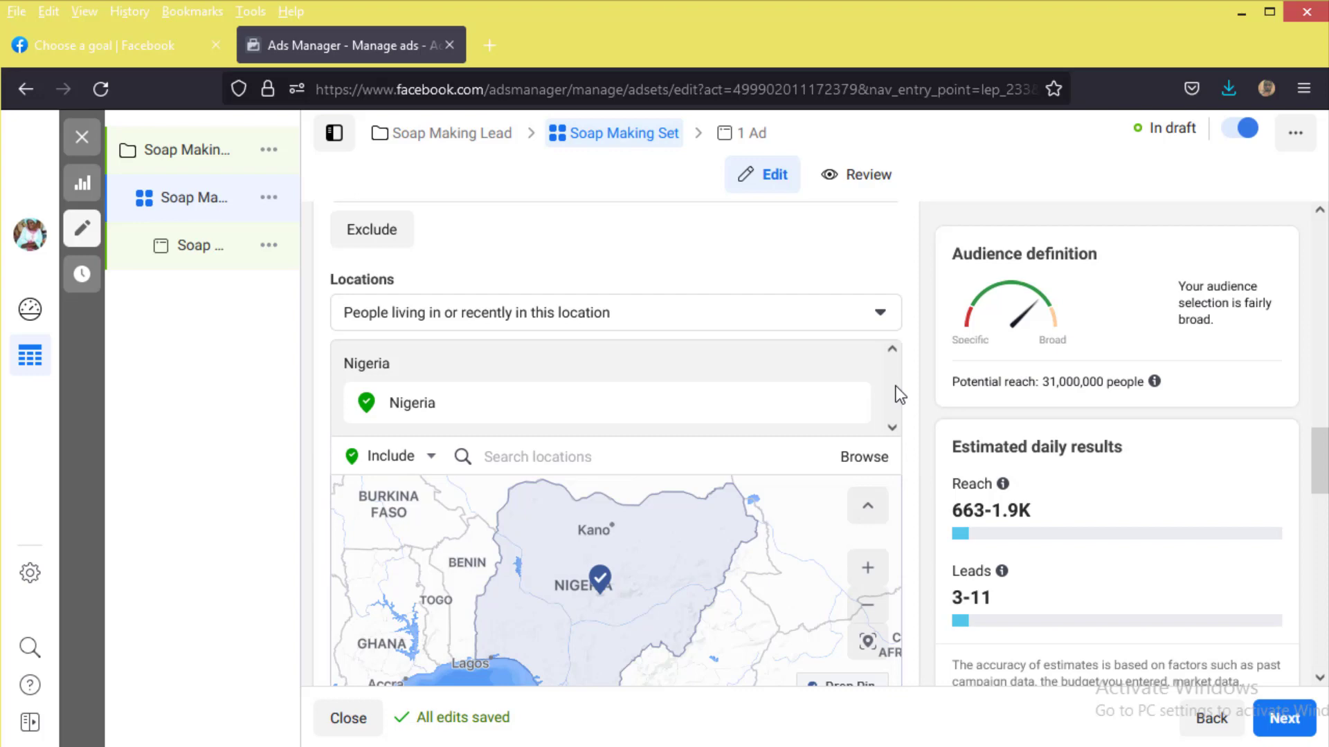
{"action": "left_click", "coordinate": [614, 448]}
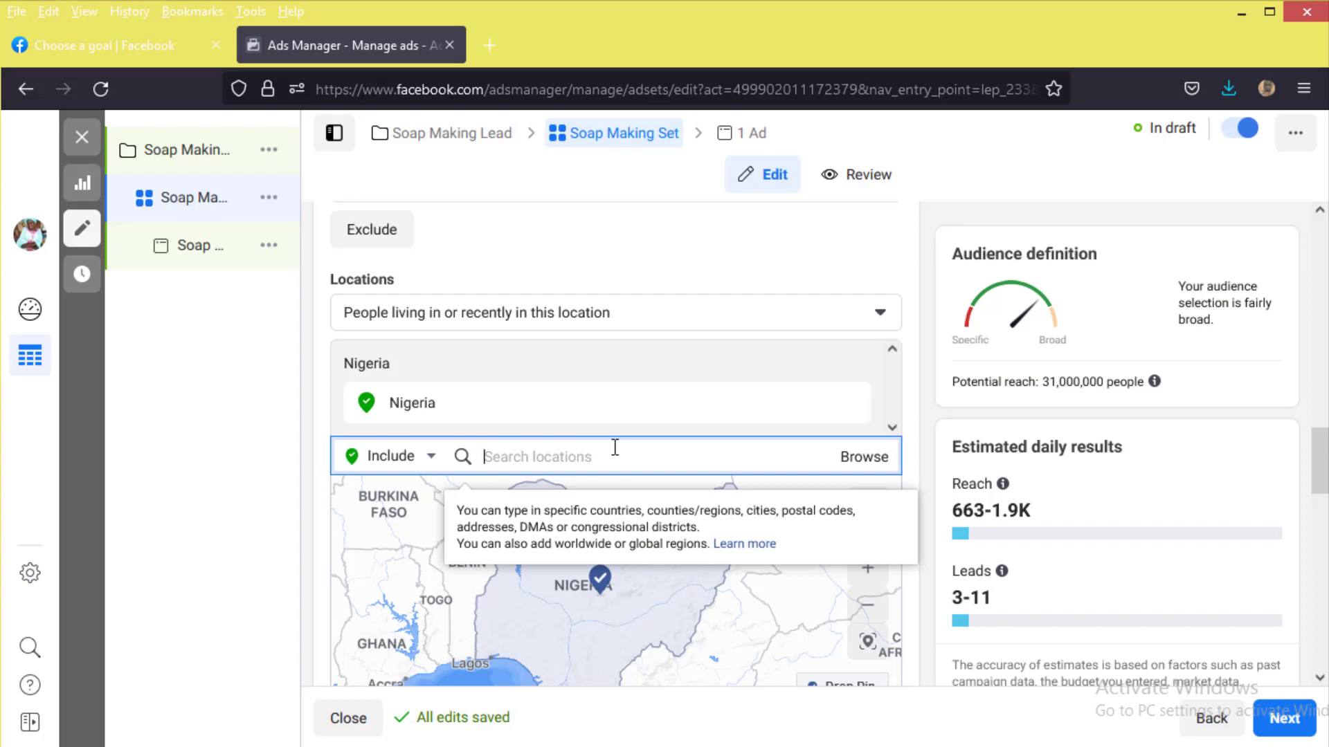
{"action": "type", "text": "Lg"}
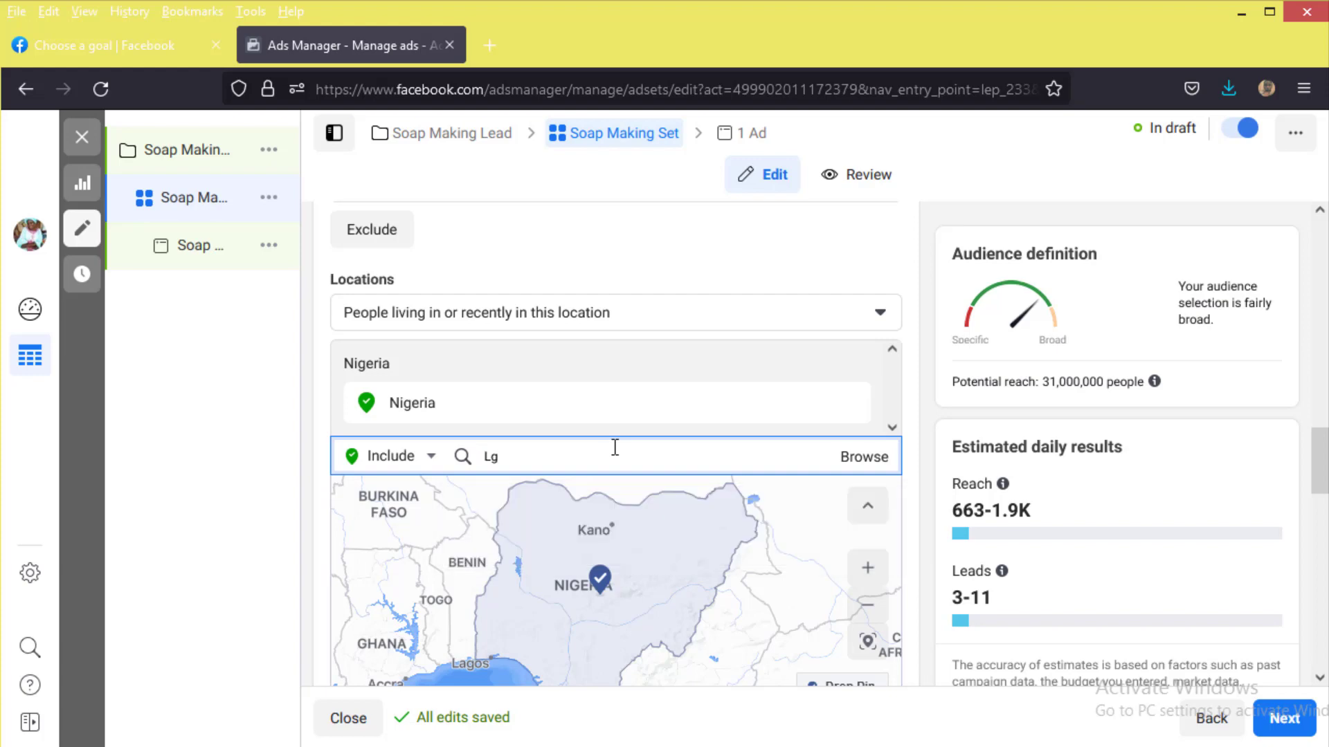
{"action": "key", "text": "BackSpace"}
{"action": "type", "text": "agos"}
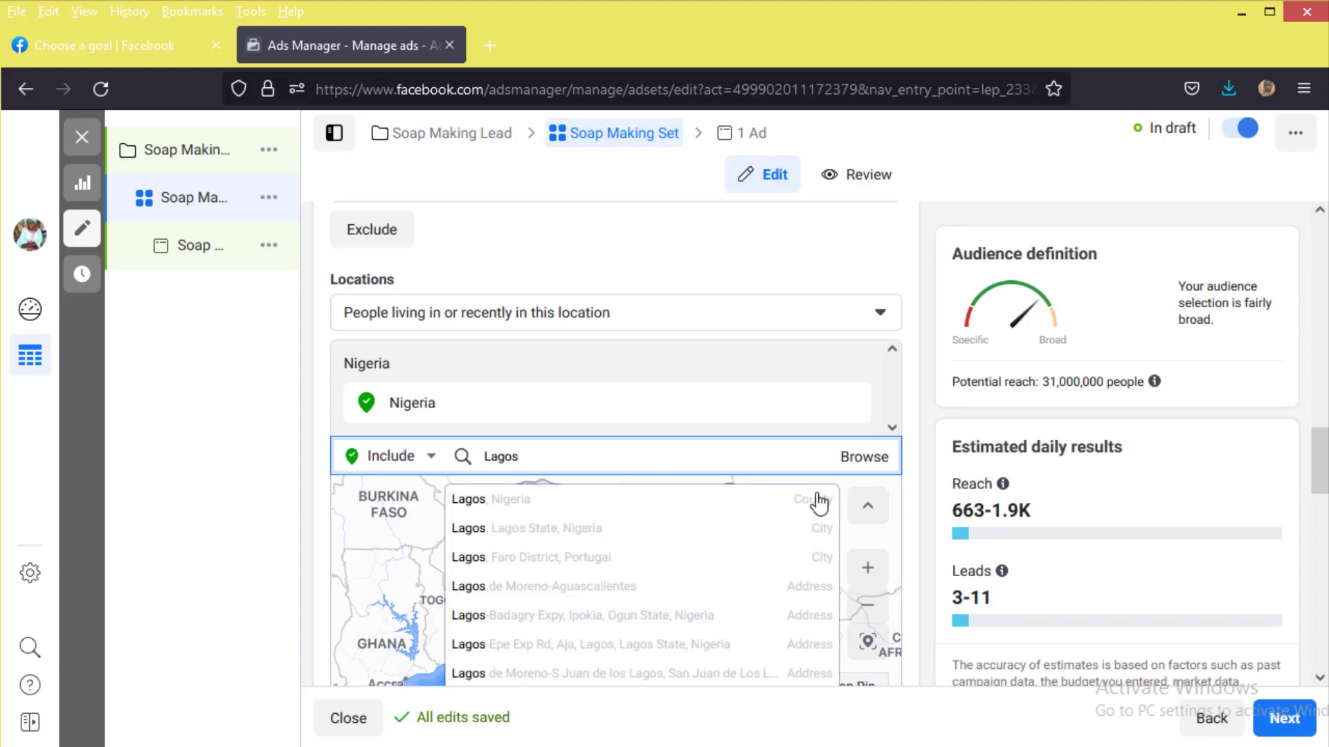
{"action": "left_click", "coordinate": [606, 515]}
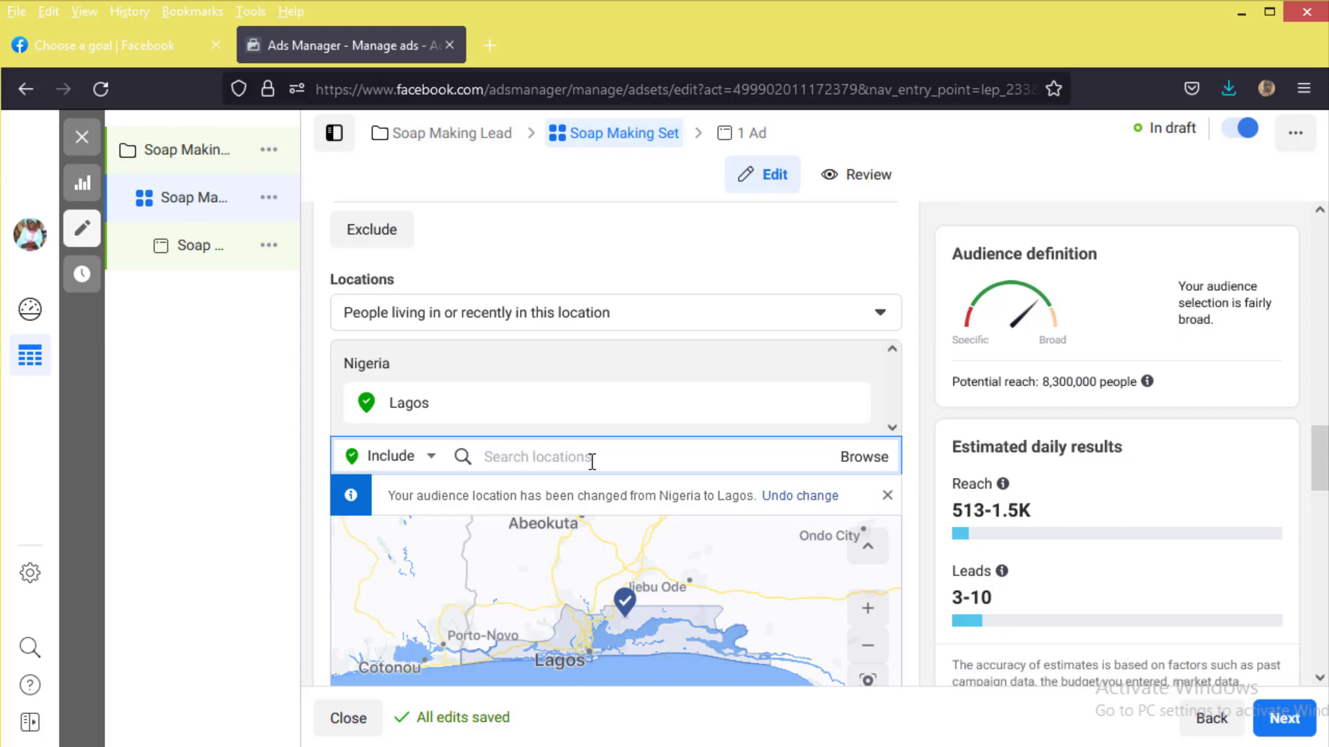
Step: Add Ogun and Oyo State to the targeted locations
{"action": "type", "text": "Ogun"}
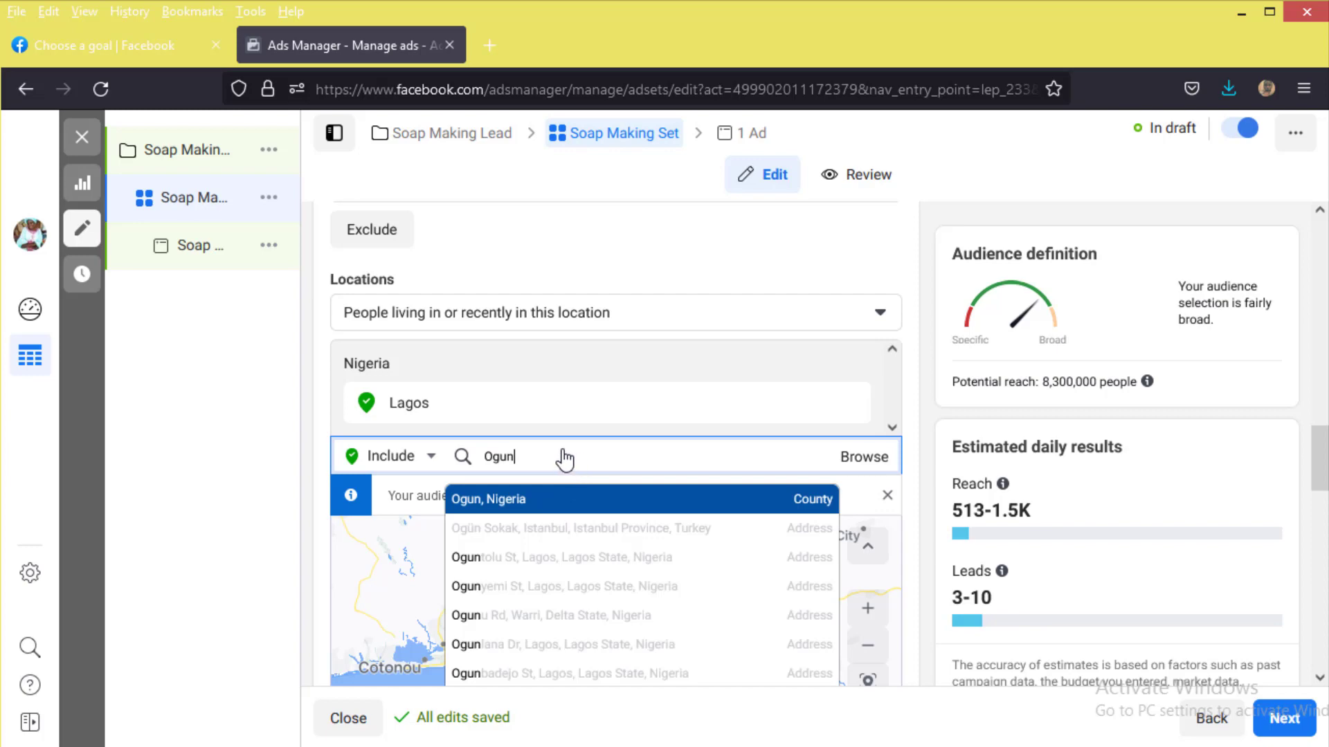
{"action": "key", "text": "Return"}
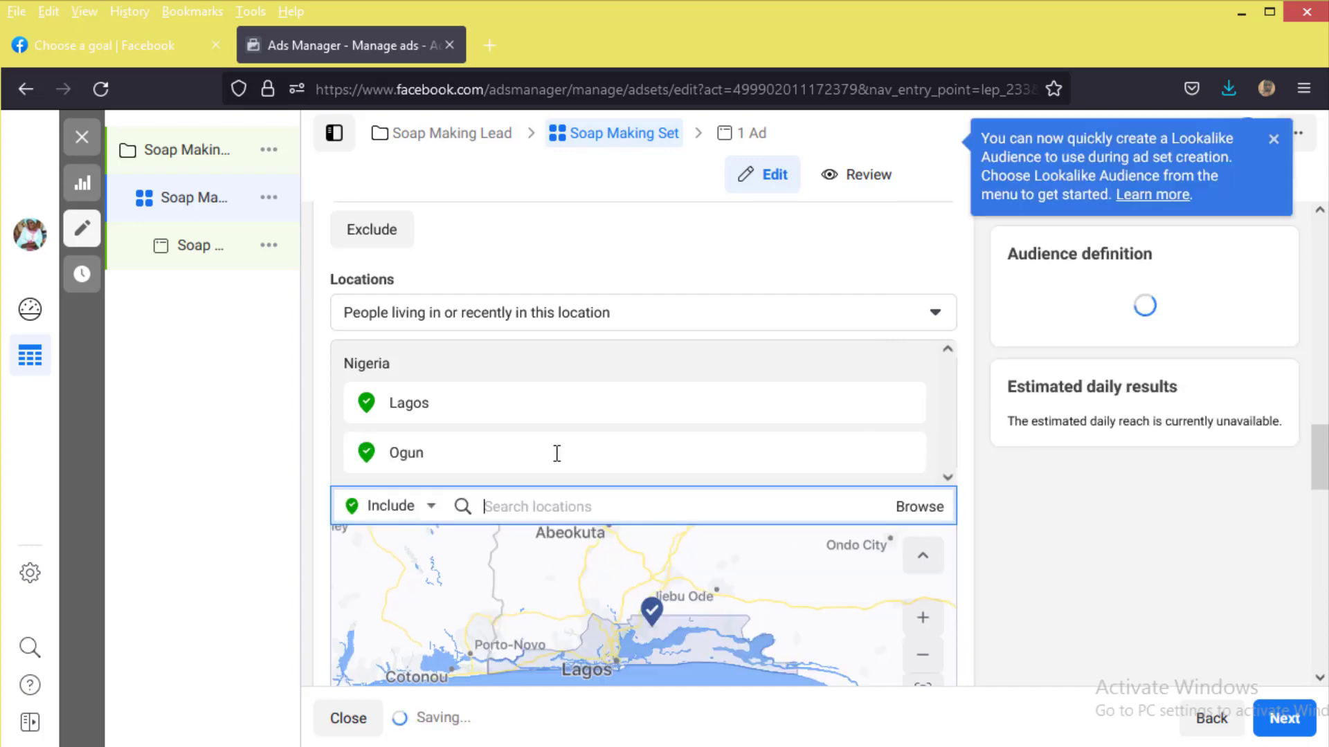
{"action": "type", "text": "Oyo"}
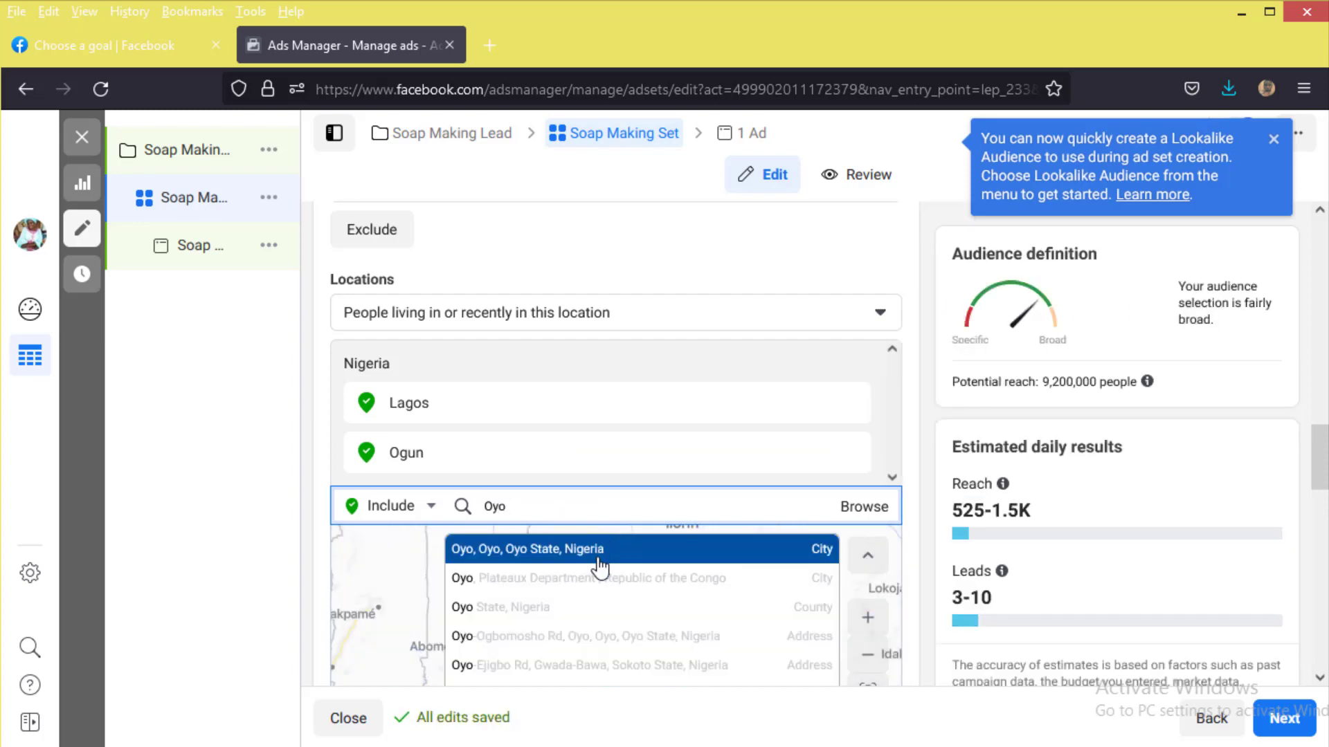
{"action": "left_click", "coordinate": [591, 612]}
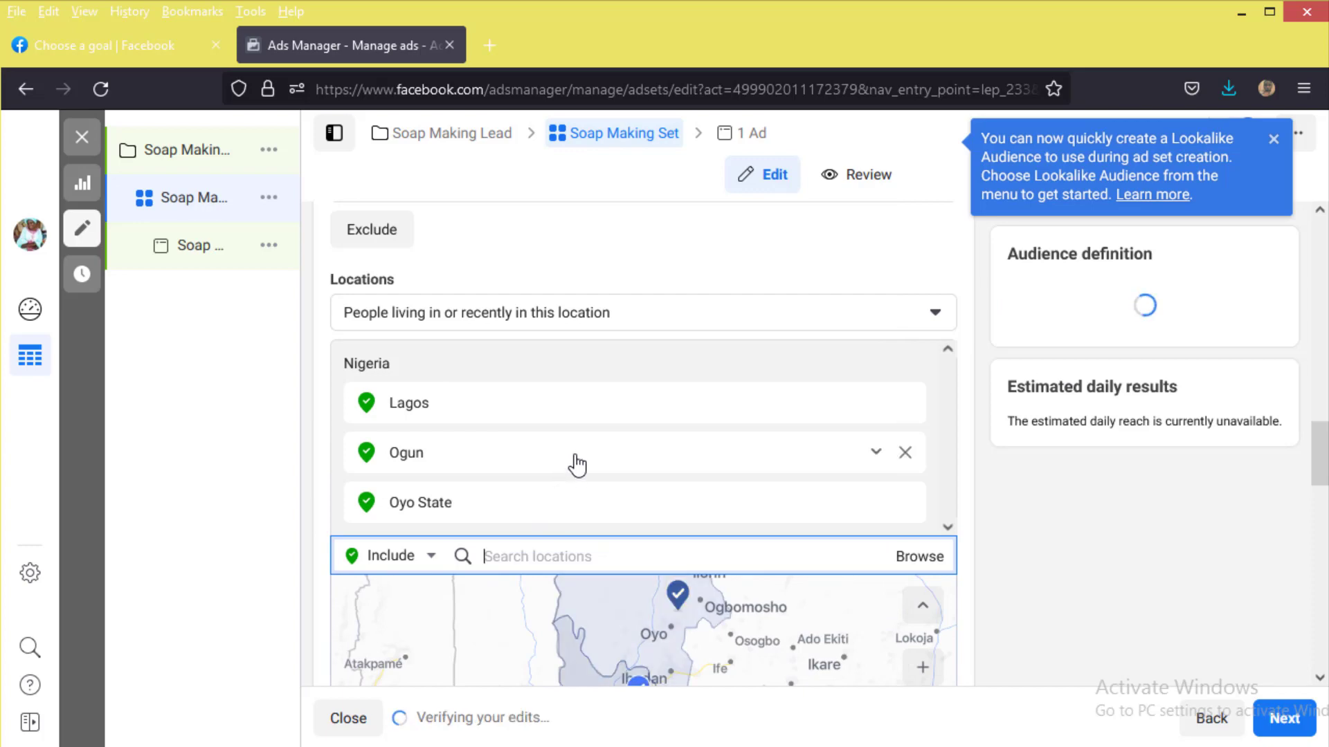
{"action": "scroll", "coordinate": [577, 465], "scroll_direction": "down", "scroll_amount": 3}
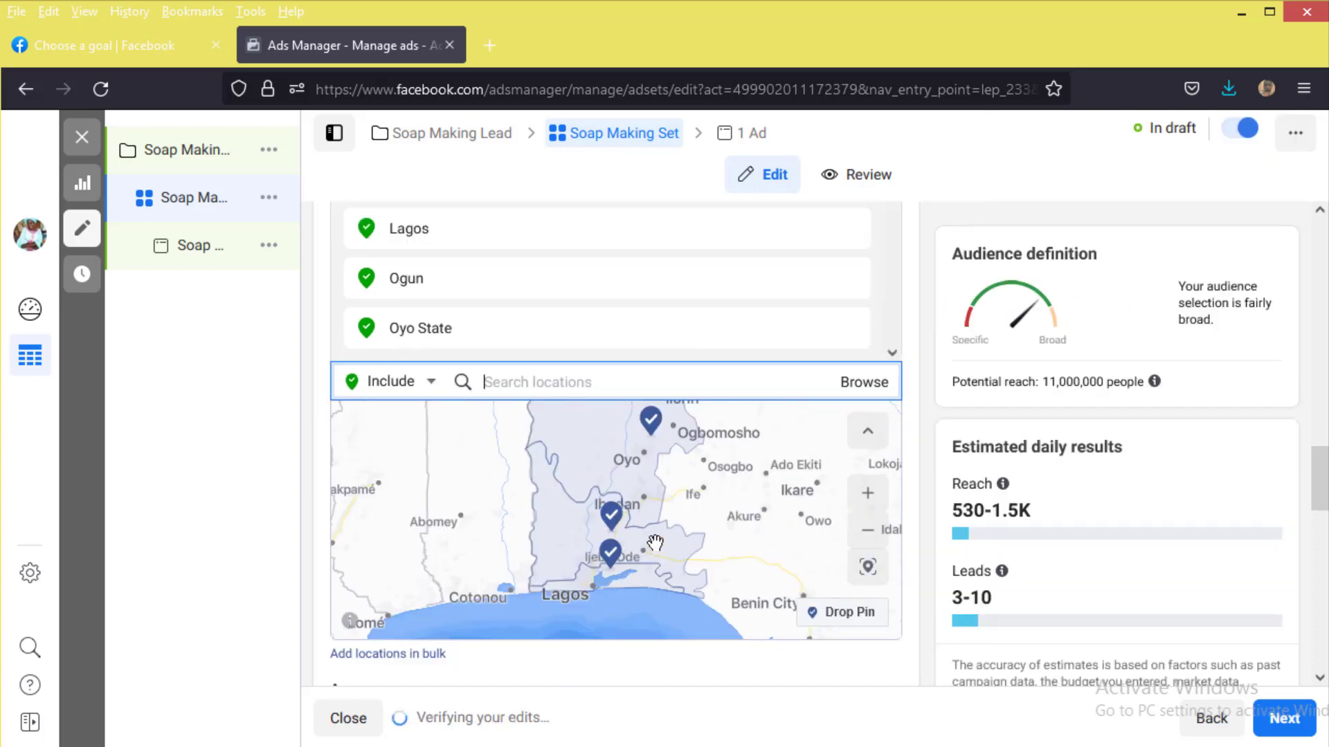
{"action": "scroll", "coordinate": [655, 543], "scroll_direction": "down", "scroll_amount": 3}
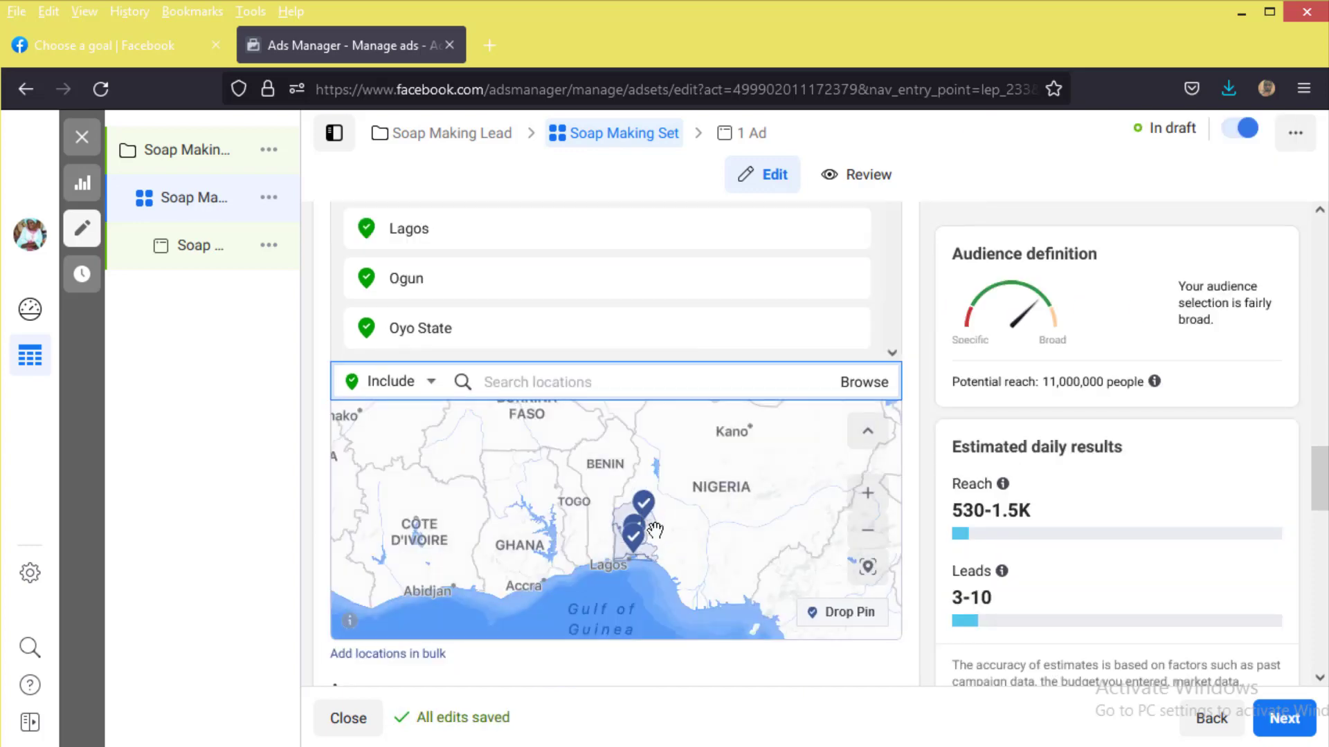
{"action": "scroll", "coordinate": [640, 539], "scroll_direction": "up", "scroll_amount": 3}
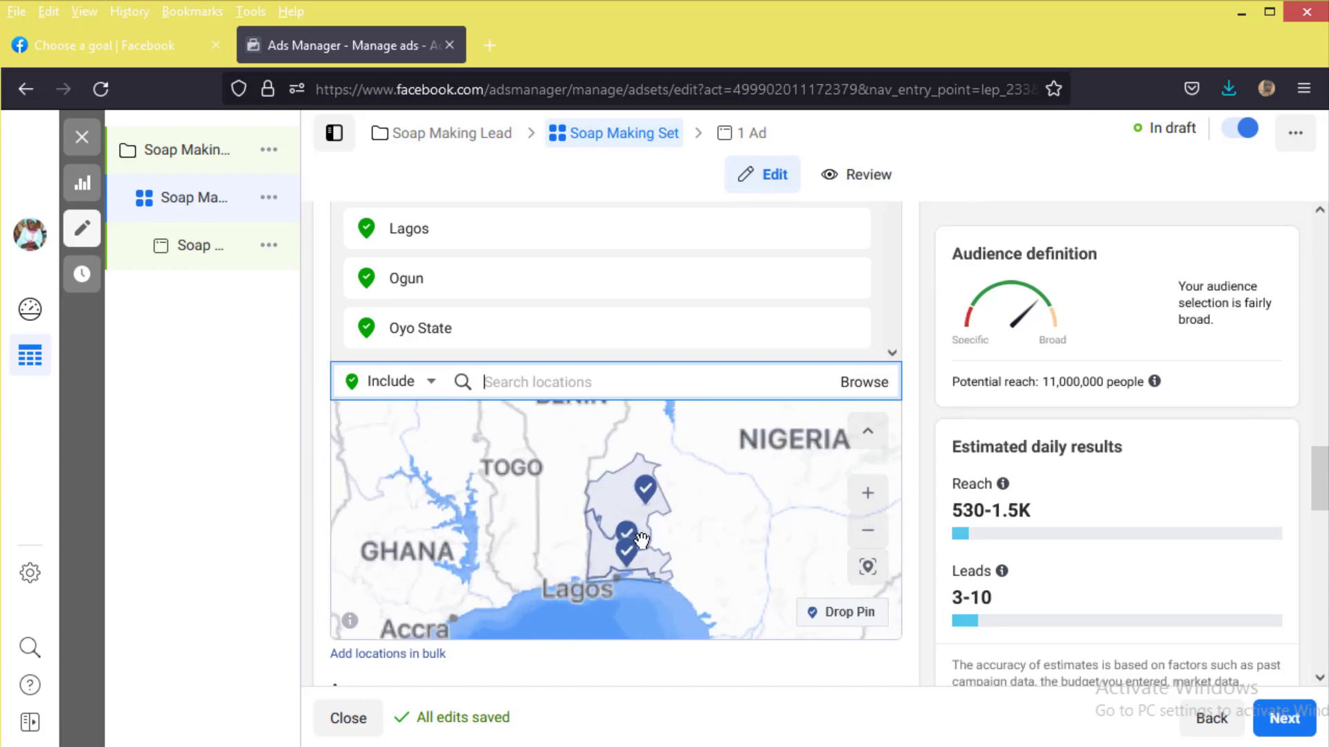
{"action": "scroll", "coordinate": [641, 540], "scroll_direction": "up", "scroll_amount": 2}
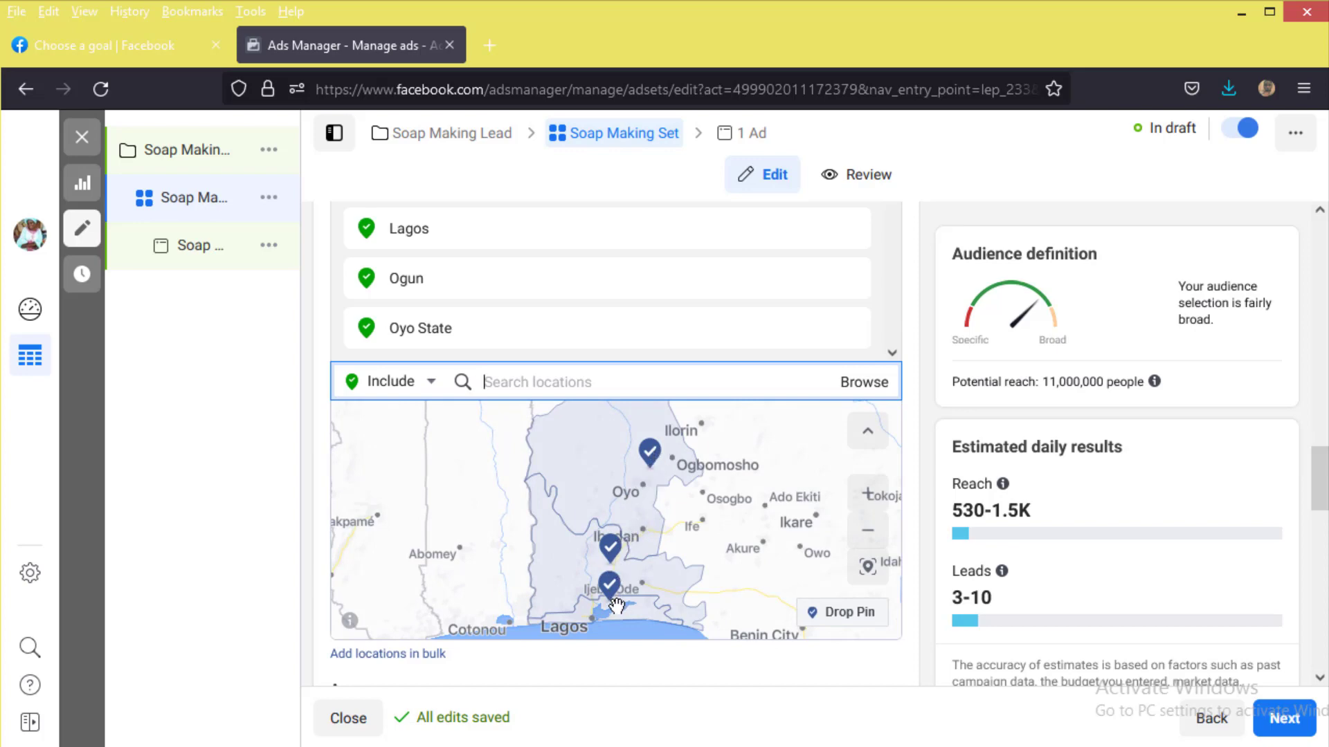
{"action": "scroll", "coordinate": [631, 577], "scroll_direction": "down", "scroll_amount": 2}
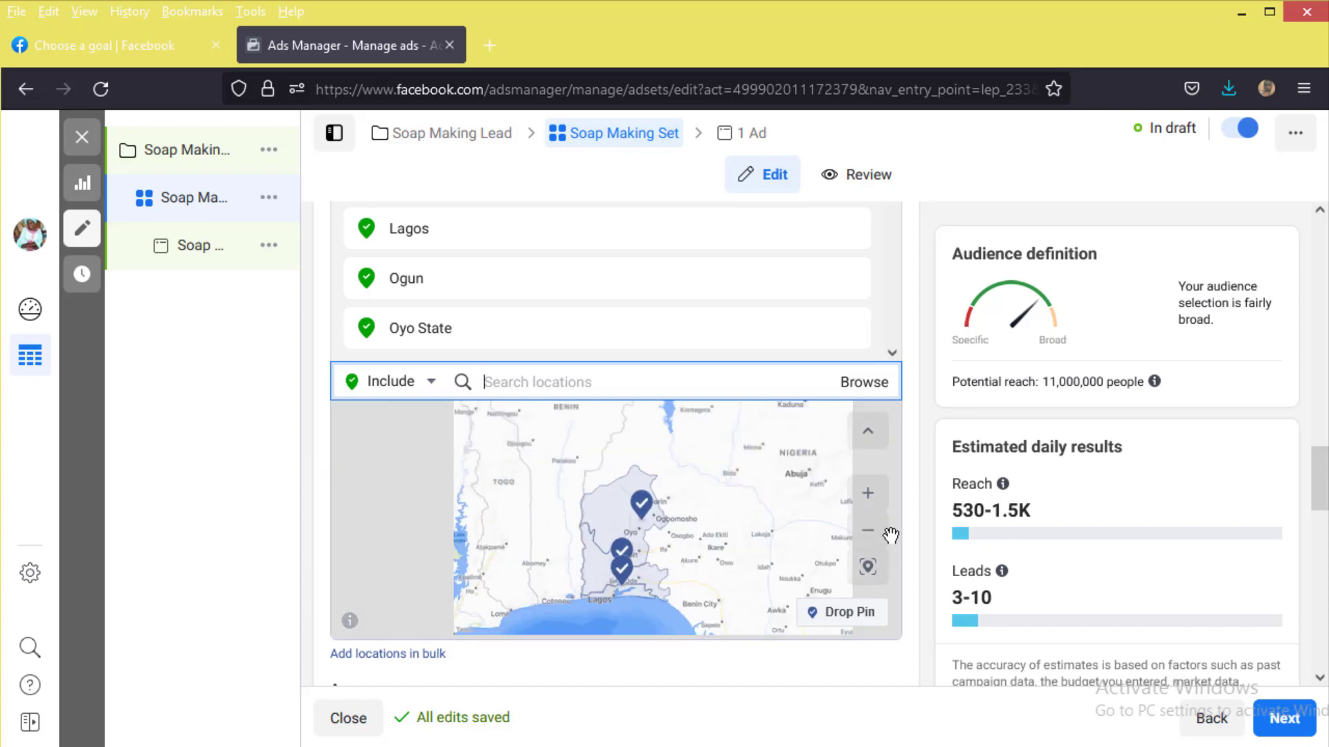
{"action": "scroll", "coordinate": [891, 535], "scroll_direction": "down", "scroll_amount": 1}
{"action": "scroll", "coordinate": [587, 655], "scroll_direction": "down", "scroll_amount": 4}
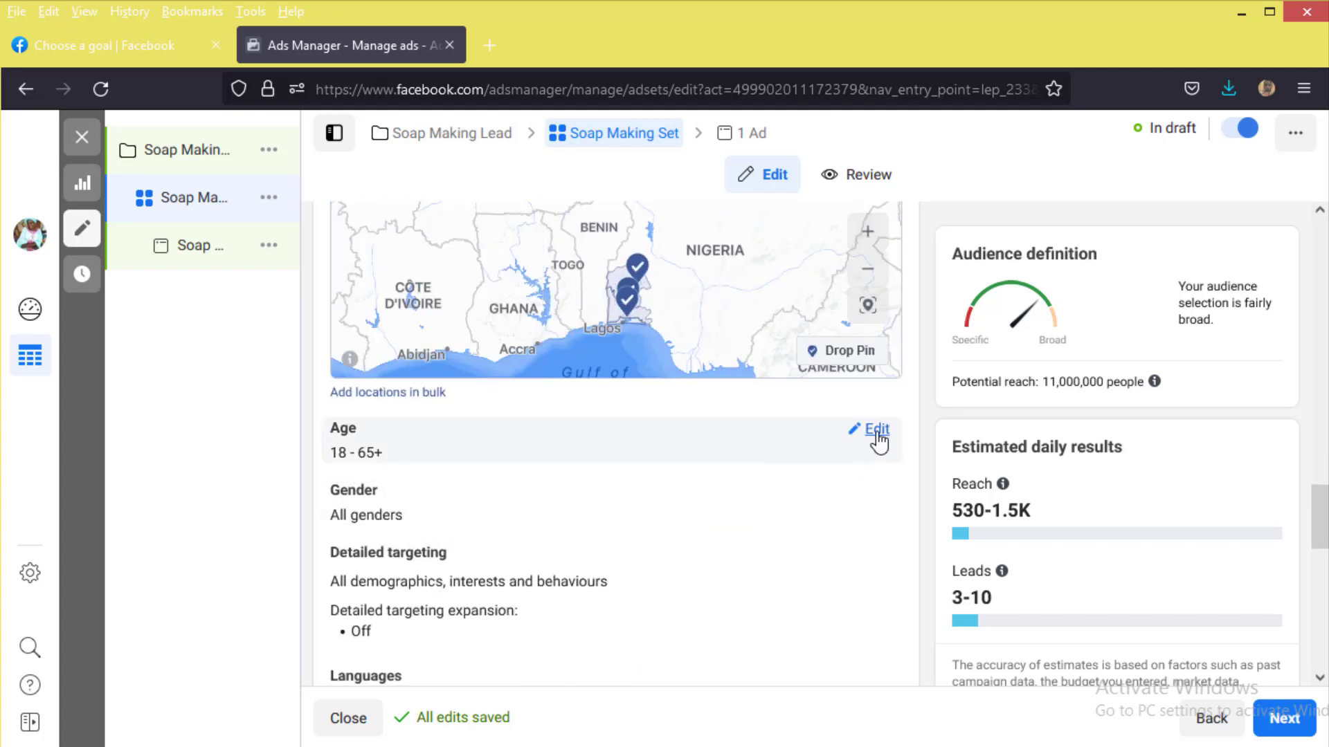
Step: Set the audience age range to a minimum of 25 and a maximum of 40
{"action": "left_click", "coordinate": [877, 431]}
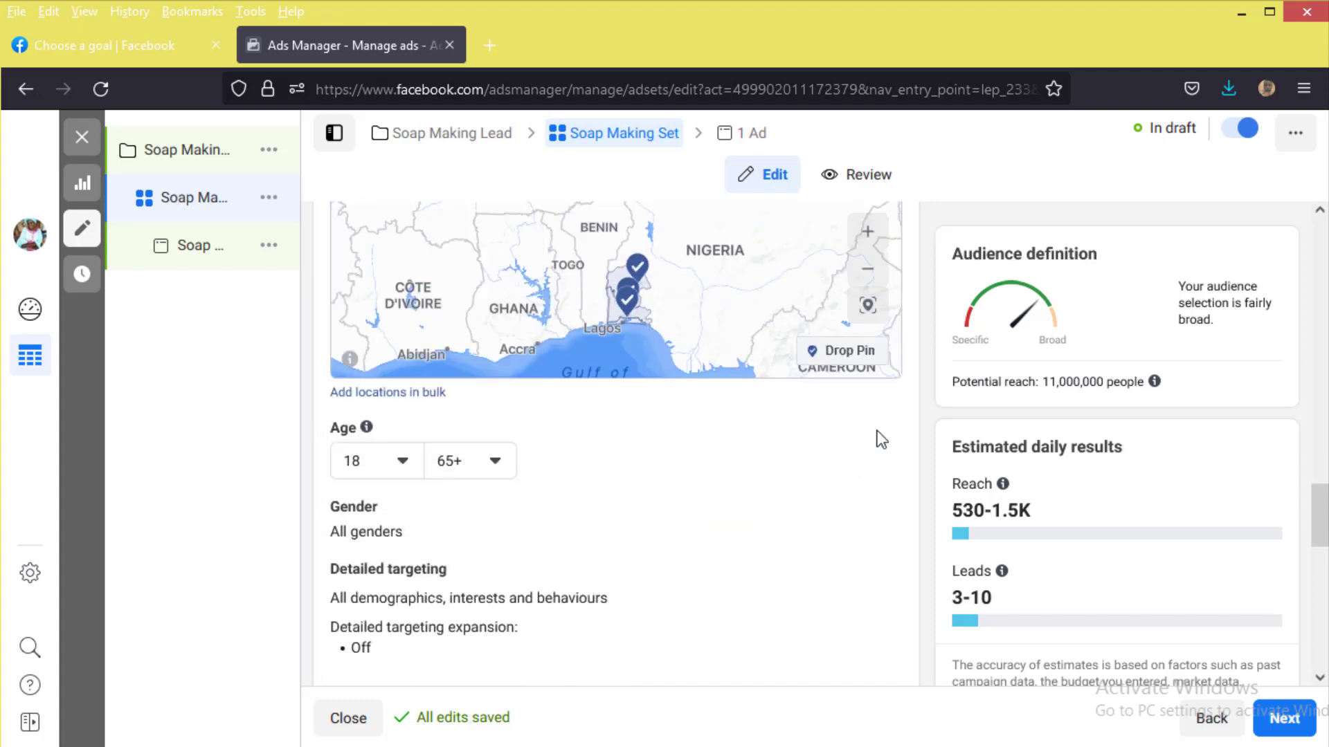
{"action": "left_click", "coordinate": [409, 460]}
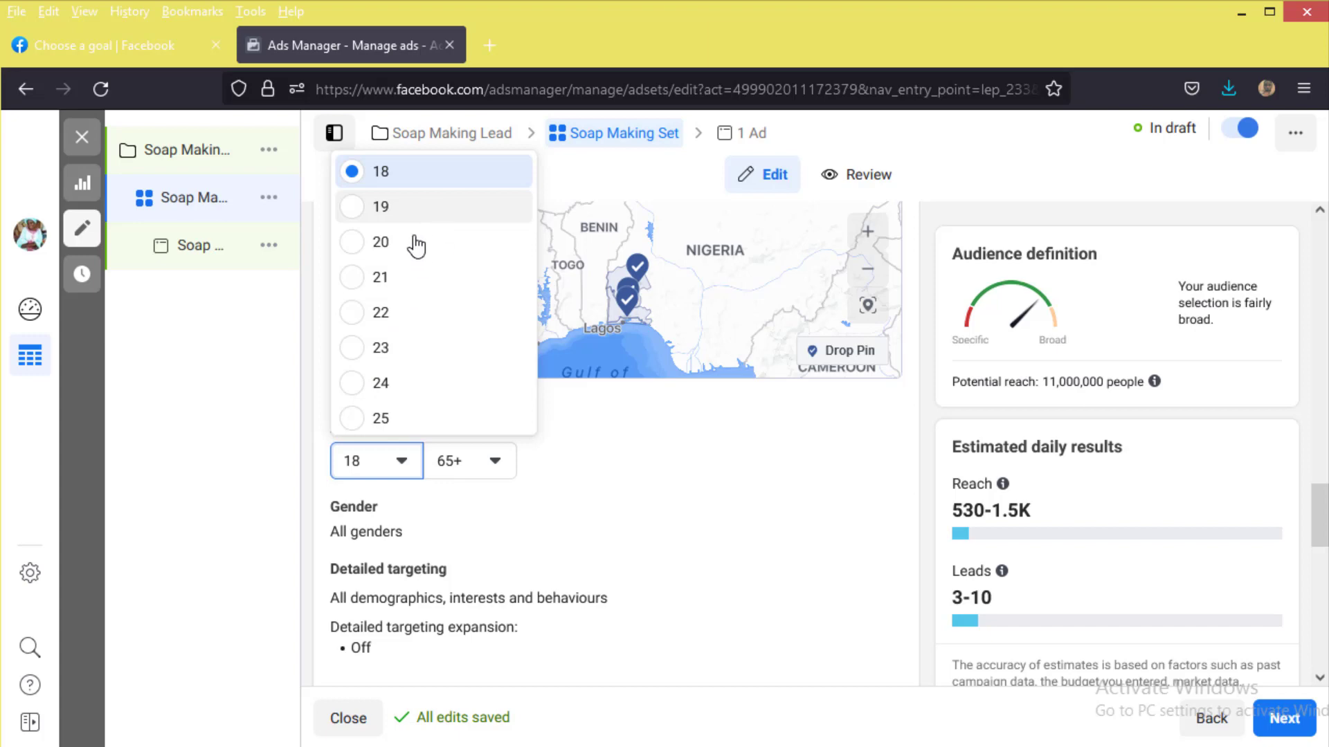
{"action": "scroll", "coordinate": [398, 377], "scroll_direction": "down", "scroll_amount": 2}
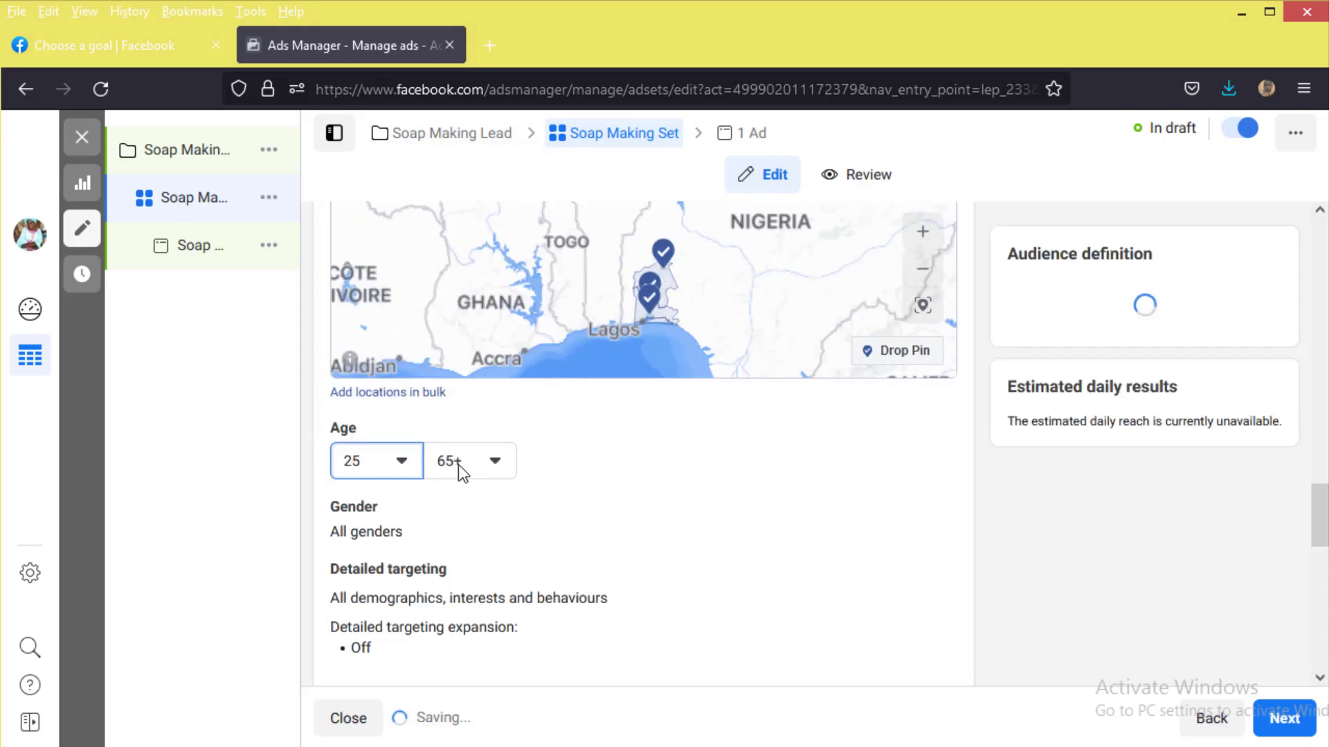
{"action": "left_click", "coordinate": [459, 460]}
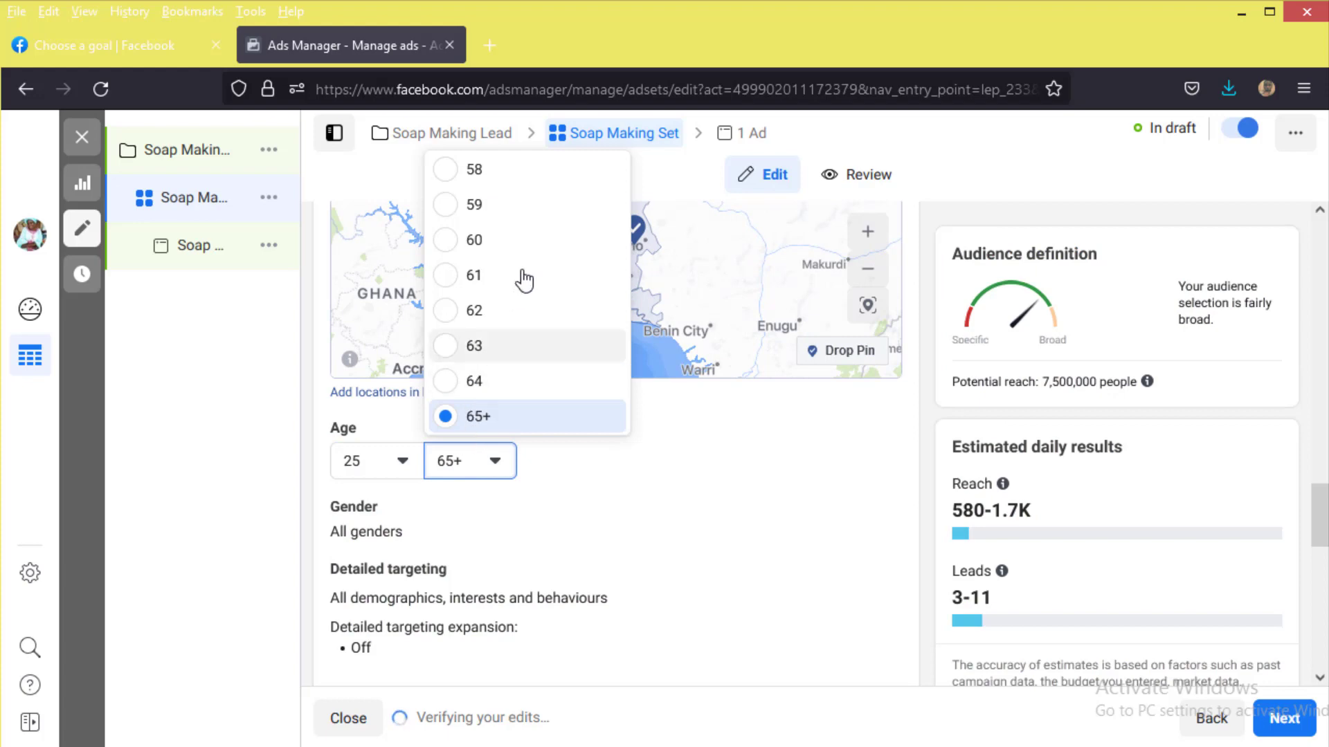
{"action": "scroll", "coordinate": [513, 282], "scroll_direction": "up", "scroll_amount": 6}
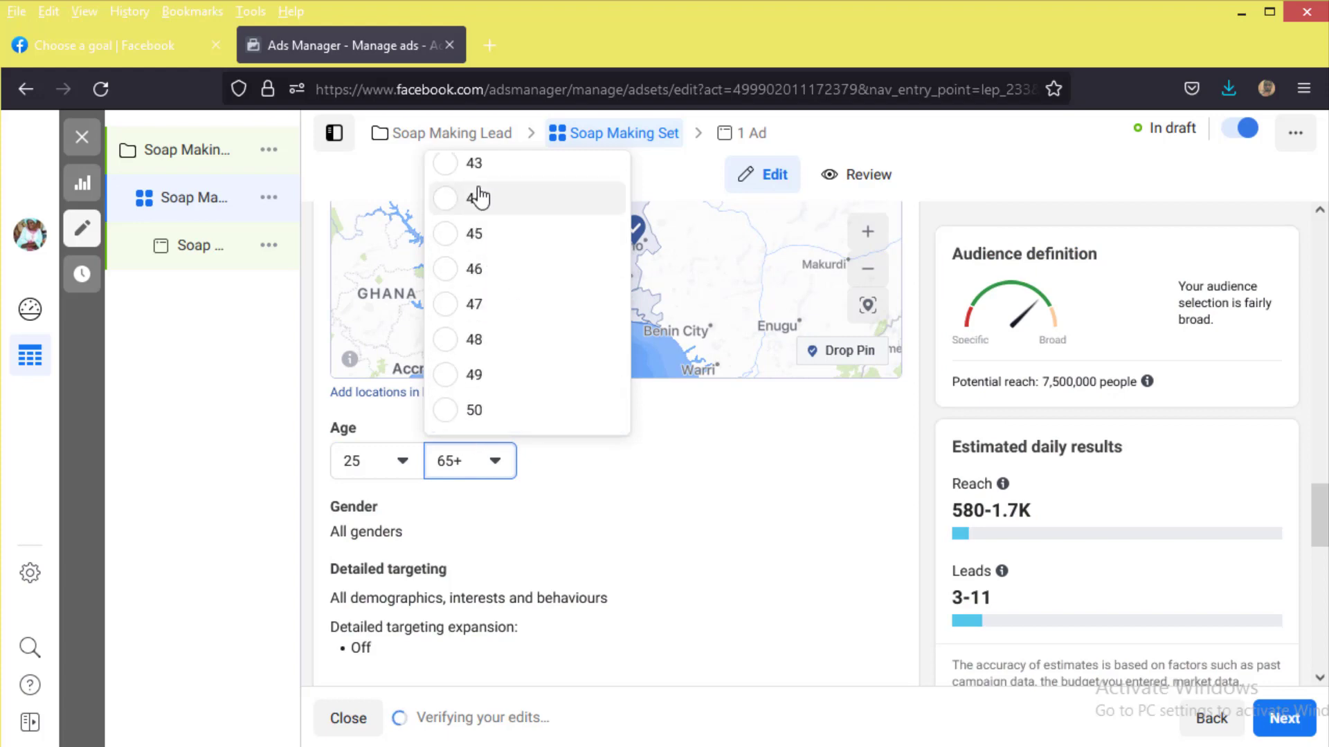
{"action": "scroll", "coordinate": [489, 216], "scroll_direction": "up", "scroll_amount": 1}
{"action": "scroll", "coordinate": [492, 247], "scroll_direction": "up", "scroll_amount": 2}
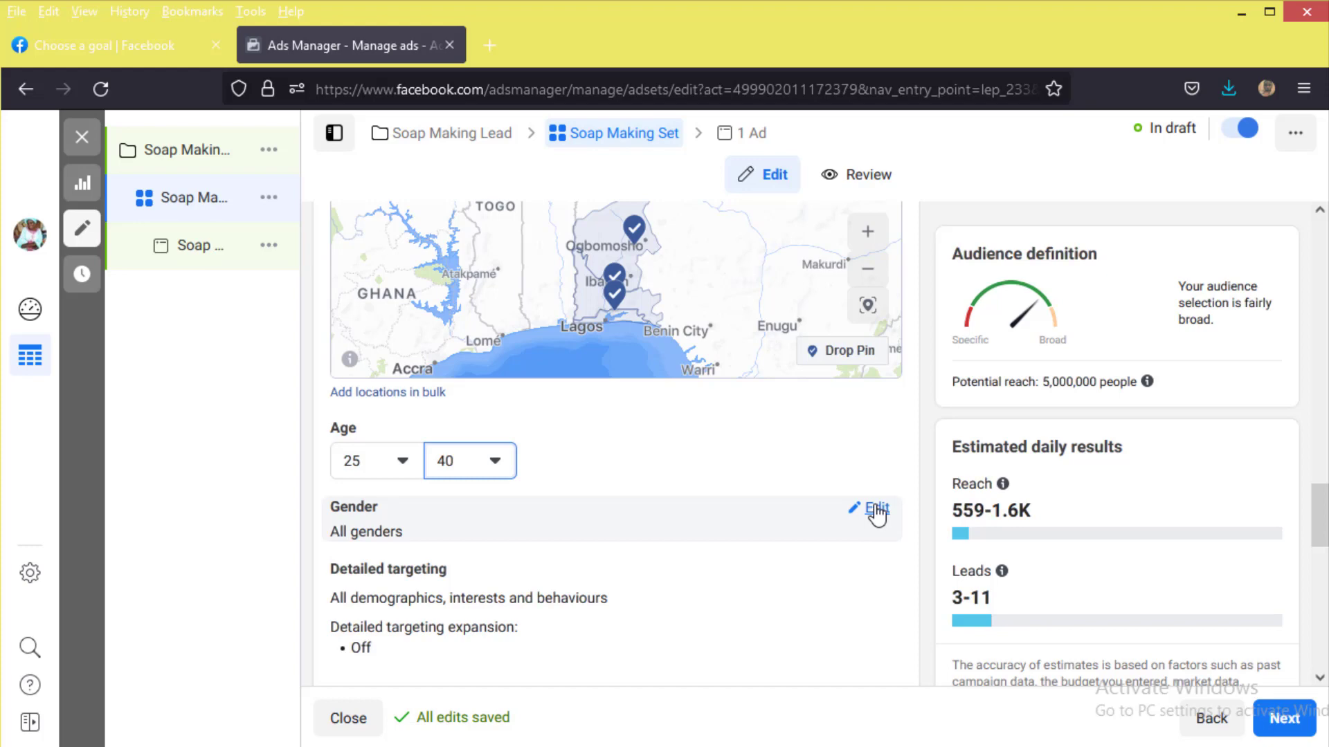
Step: Set the Gender targeting to Women only
{"action": "left_click", "coordinate": [876, 511]}
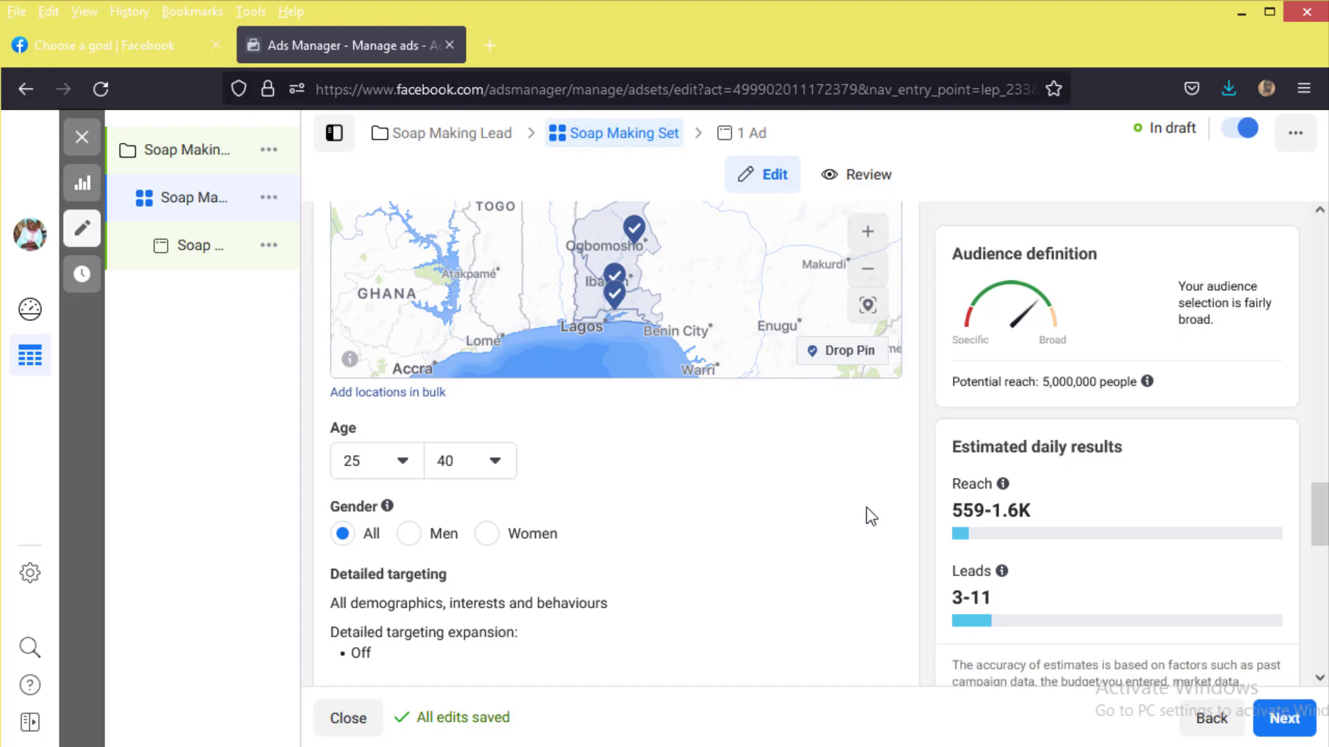
{"action": "left_click", "coordinate": [488, 535]}
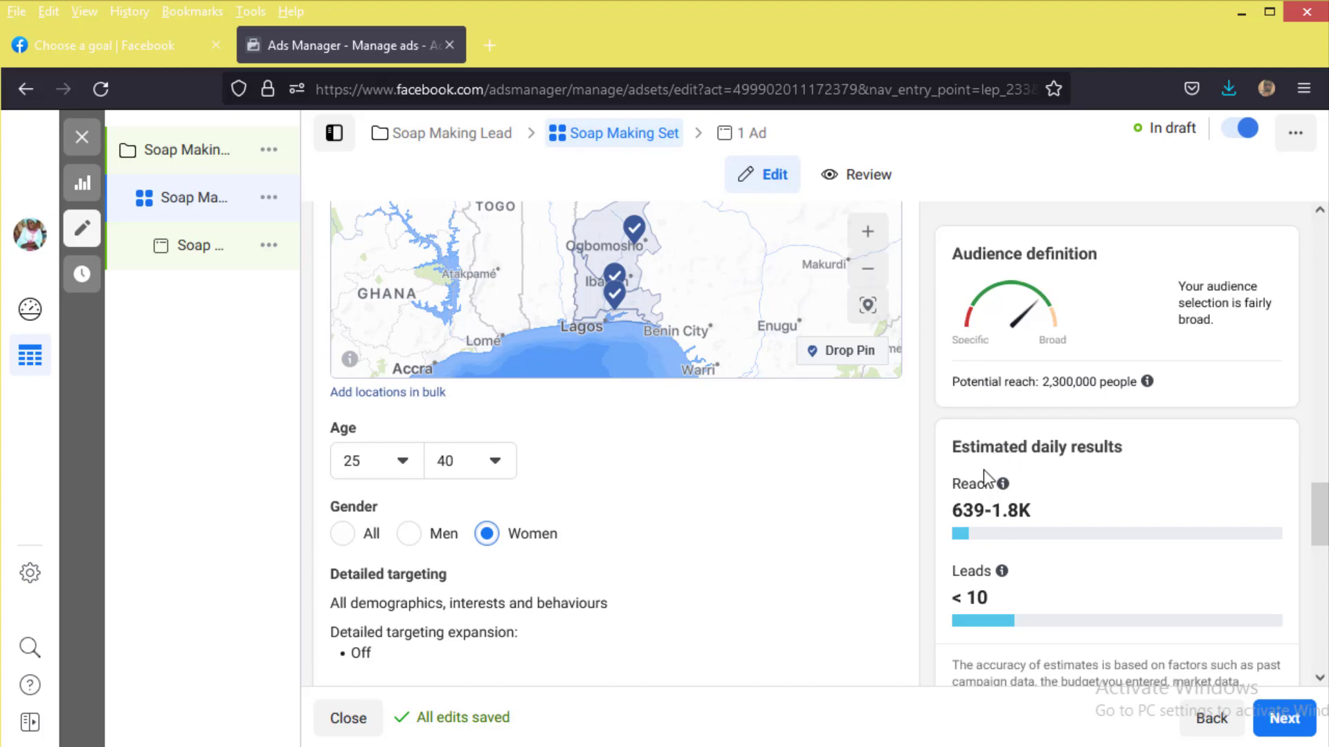
{"action": "mouse_move", "coordinate": [938, 532]}
{"action": "mouse_move", "coordinate": [1002, 571]}
{"action": "scroll", "coordinate": [834, 603], "scroll_direction": "down", "scroll_amount": 4}
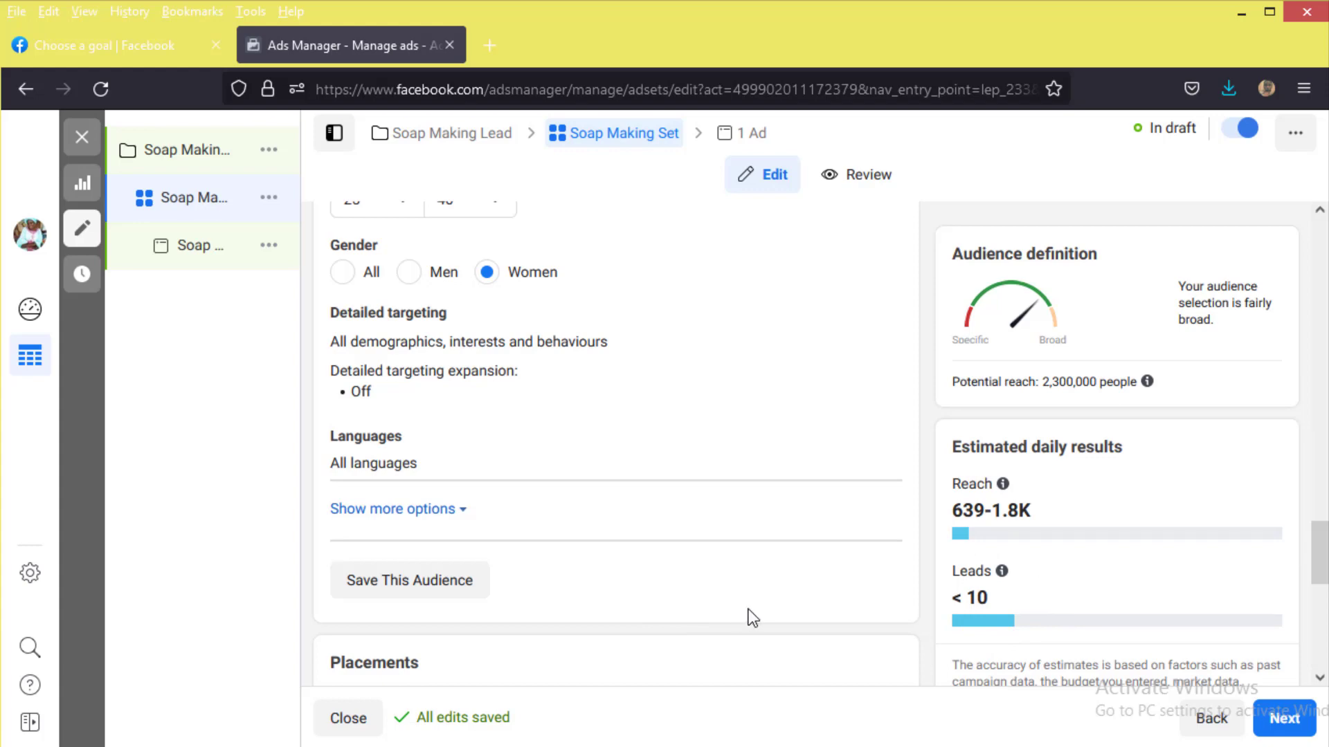
{"action": "scroll", "coordinate": [752, 618], "scroll_direction": "down", "scroll_amount": 5}
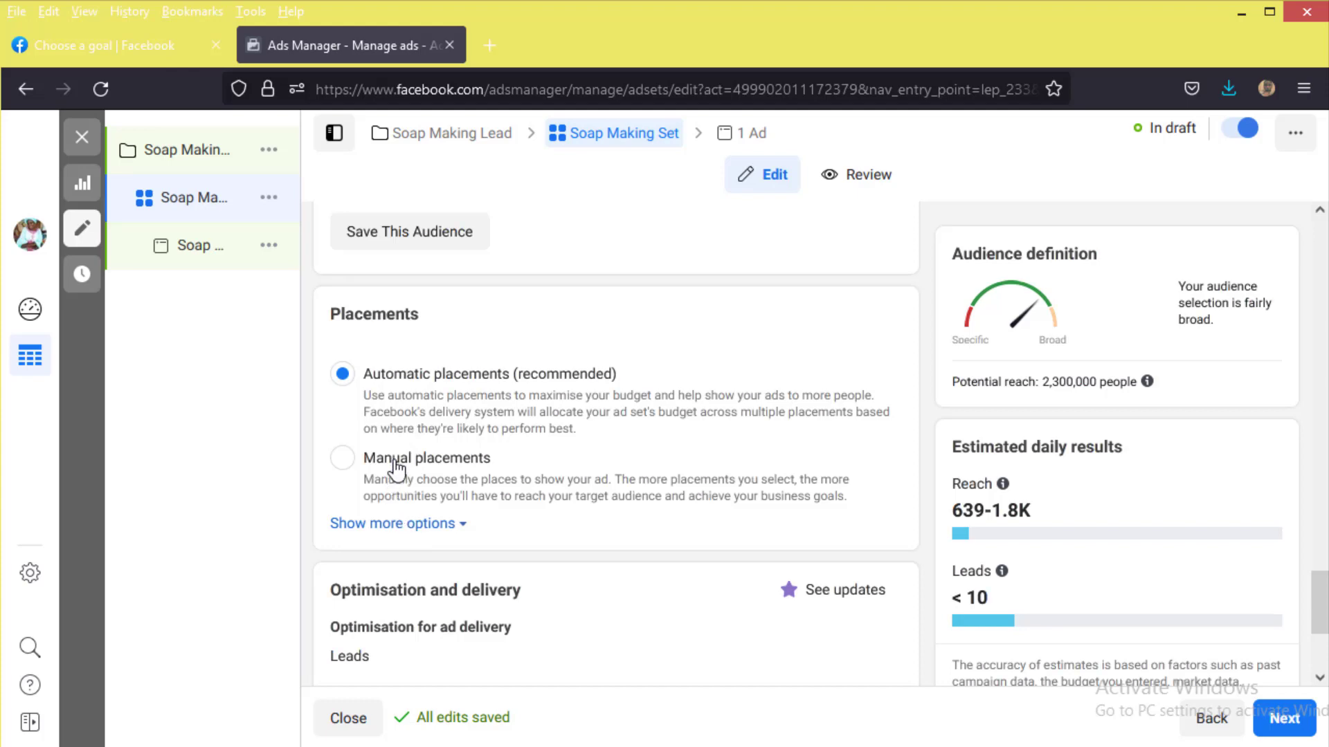
Step: Choose Manual placements and untick Instagram and Audience Network so only Facebook remains
{"action": "left_click", "coordinate": [397, 469]}
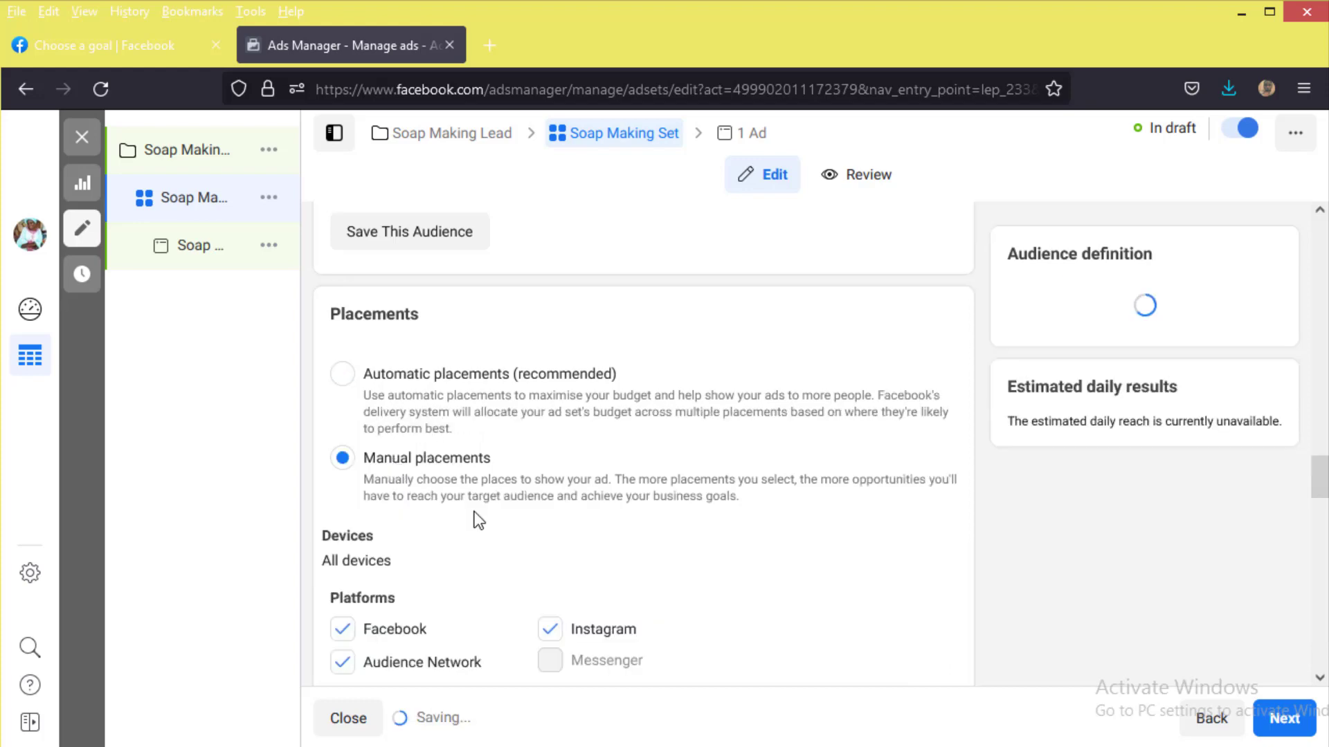
{"action": "scroll", "coordinate": [488, 513], "scroll_direction": "down", "scroll_amount": 3}
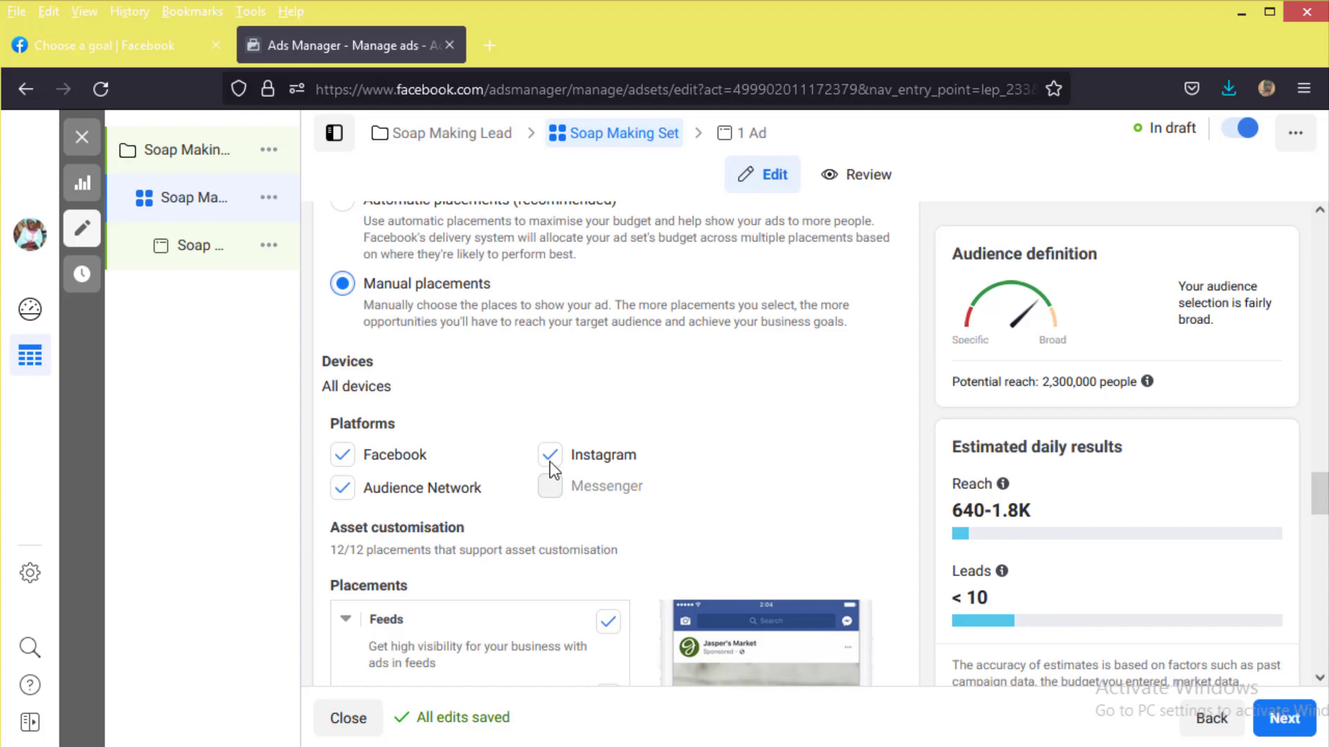
{"action": "scroll", "coordinate": [568, 477], "scroll_direction": "down", "scroll_amount": 2}
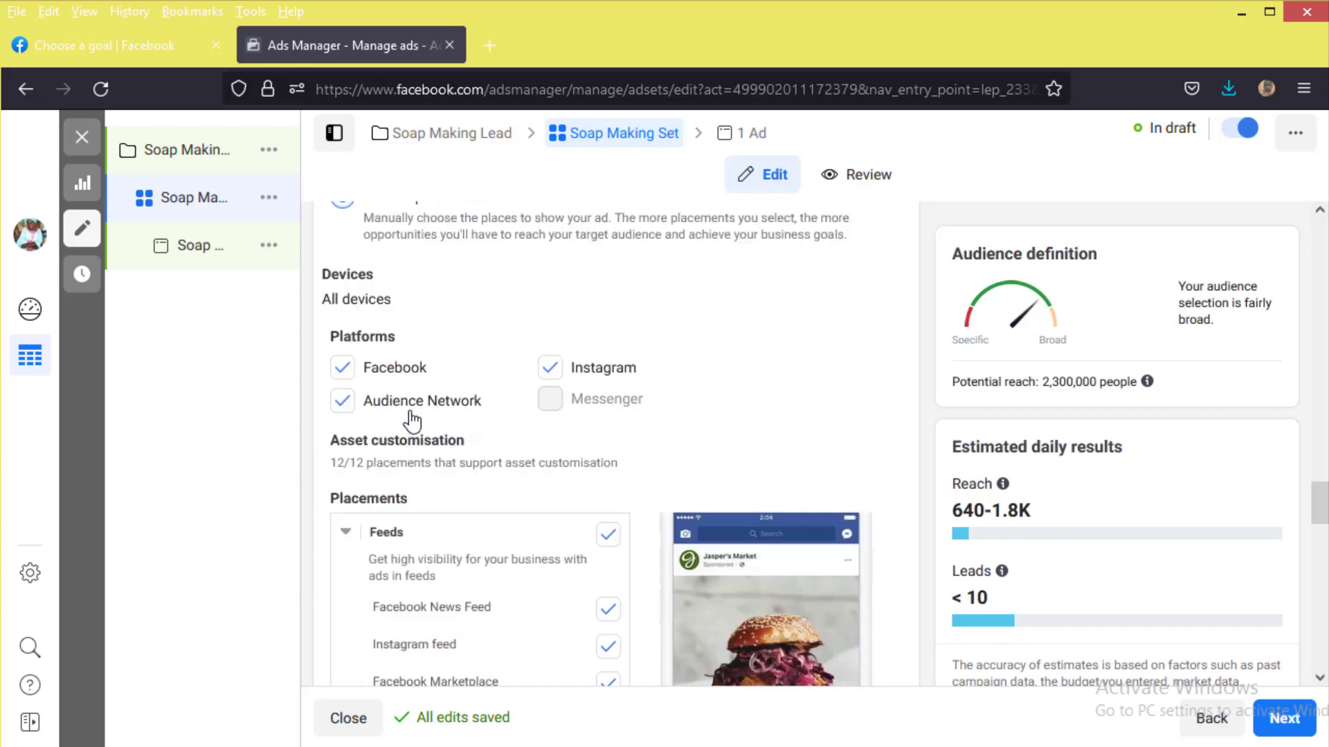
{"action": "left_click", "coordinate": [546, 369]}
{"action": "left_click", "coordinate": [352, 406]}
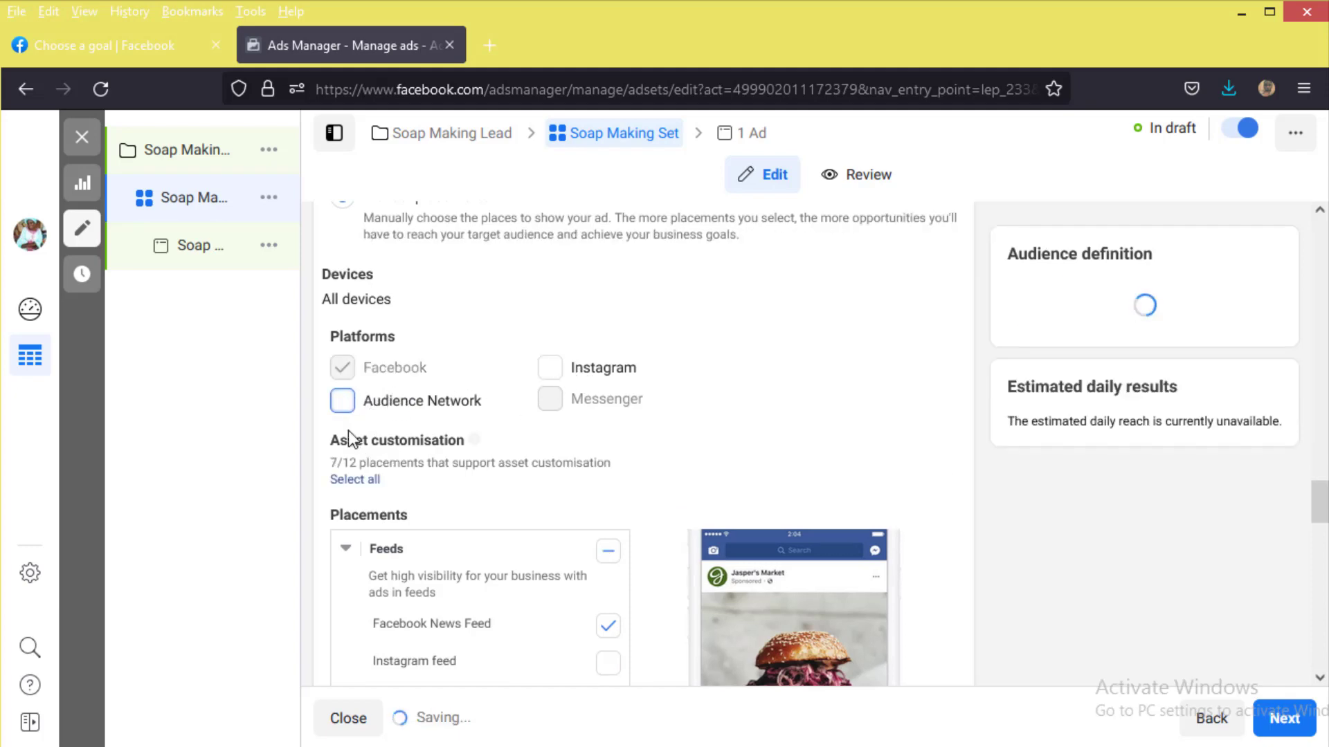
{"action": "scroll", "coordinate": [528, 557], "scroll_direction": "down", "scroll_amount": 4}
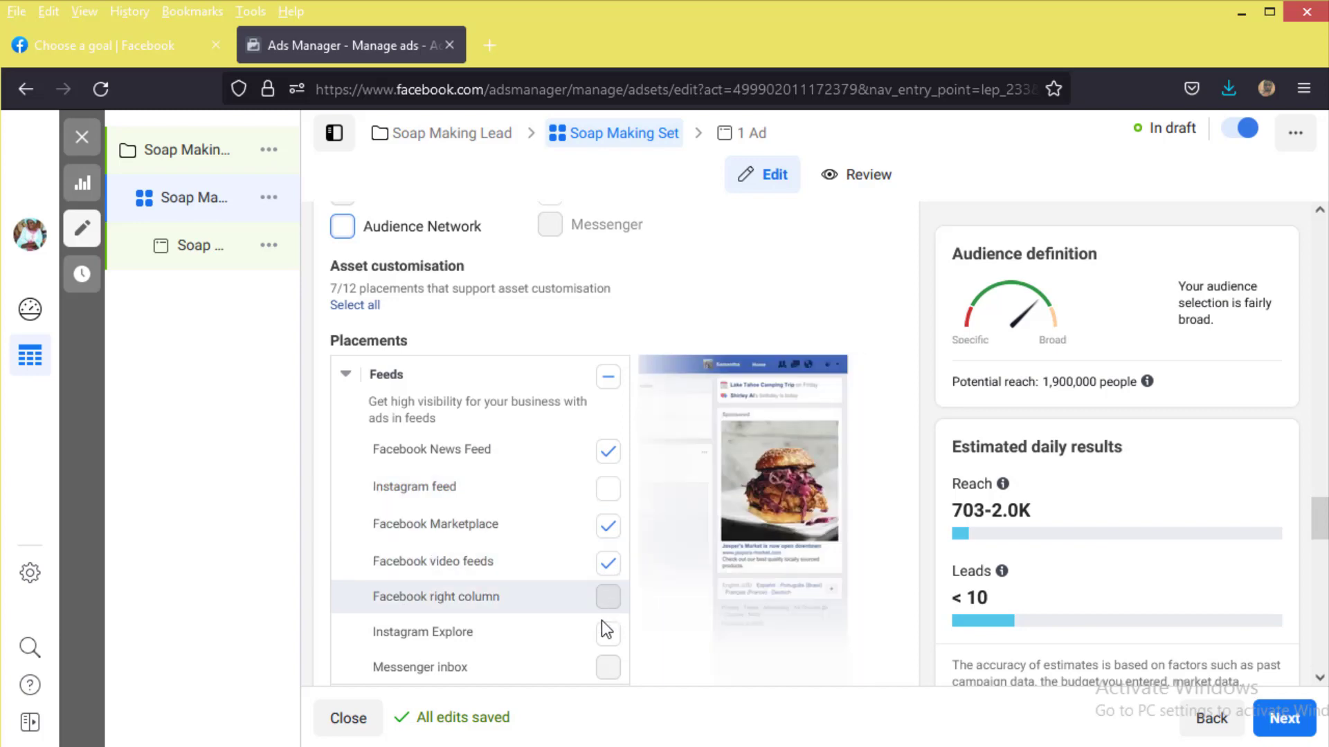
{"action": "scroll", "coordinate": [579, 646], "scroll_direction": "down", "scroll_amount": 8}
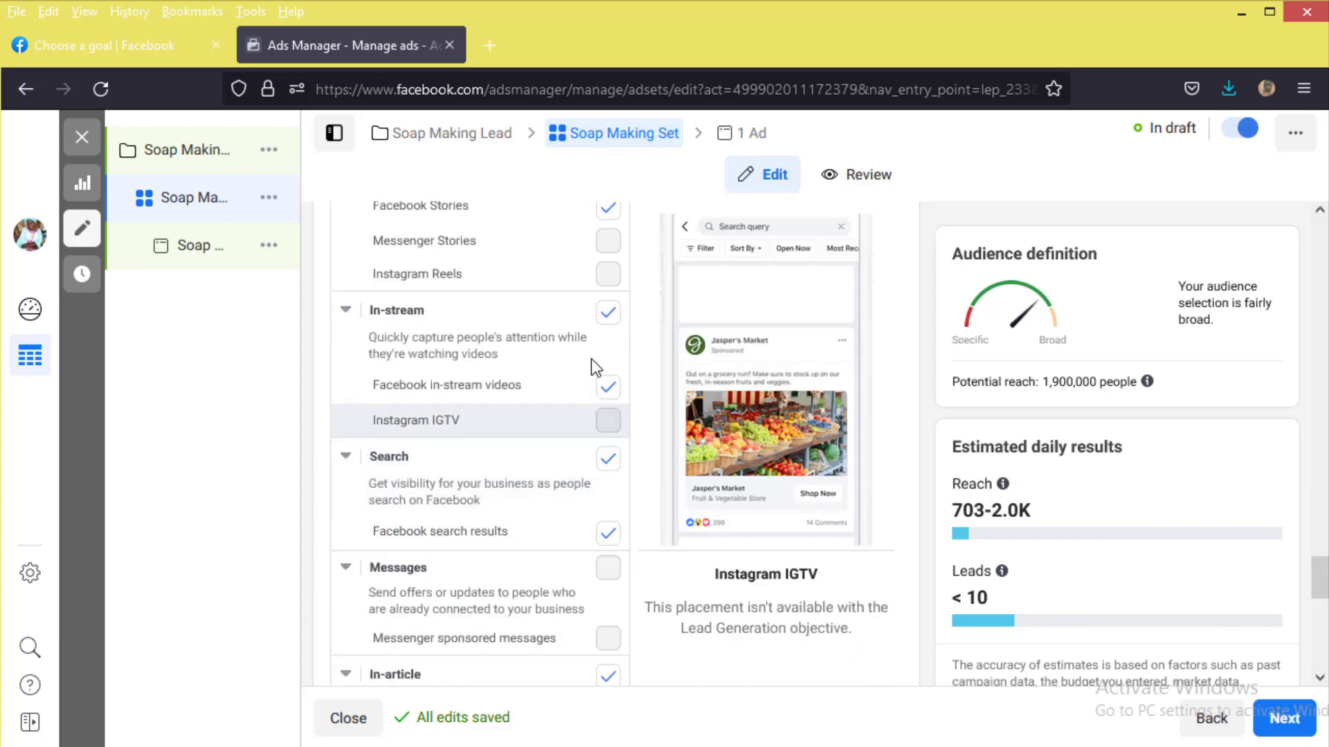
{"action": "scroll", "coordinate": [562, 356], "scroll_direction": "up", "scroll_amount": 10}
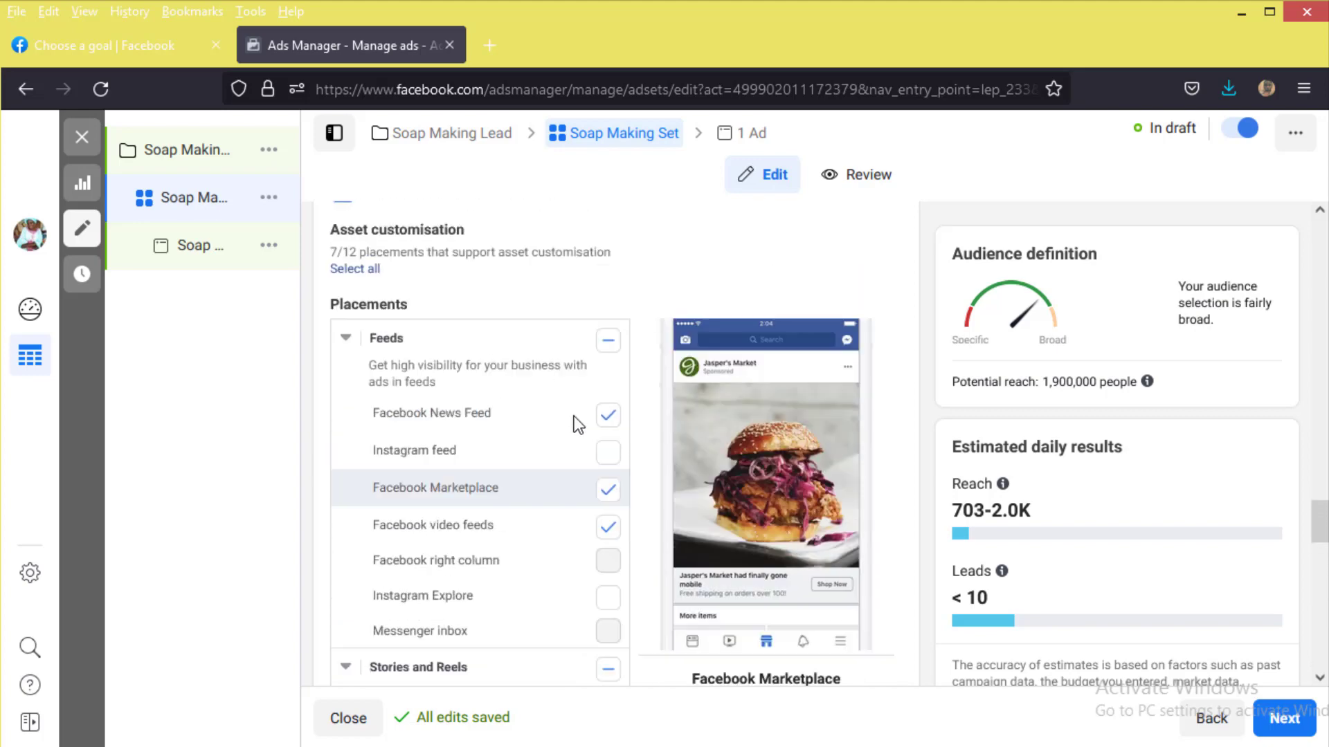
{"action": "scroll", "coordinate": [571, 393], "scroll_direction": "up", "scroll_amount": 3}
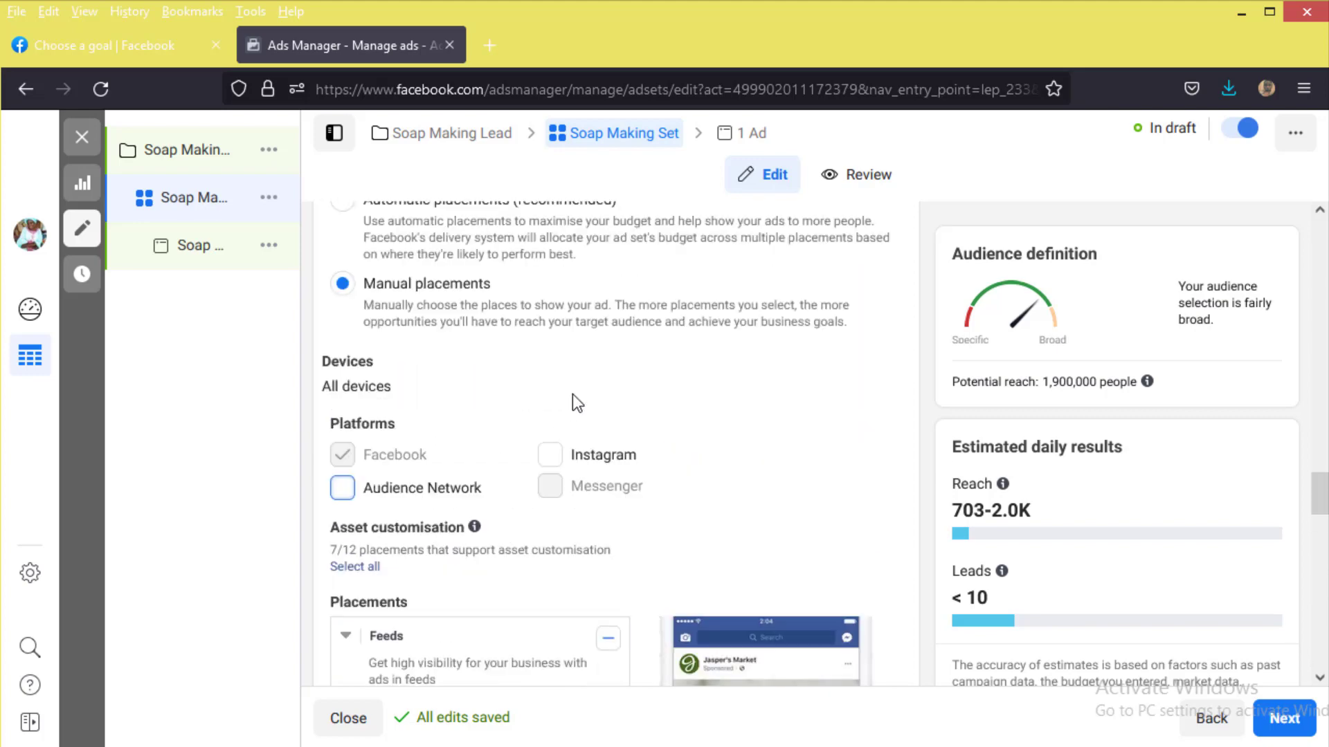
{"action": "scroll", "coordinate": [574, 401], "scroll_direction": "up", "scroll_amount": 2}
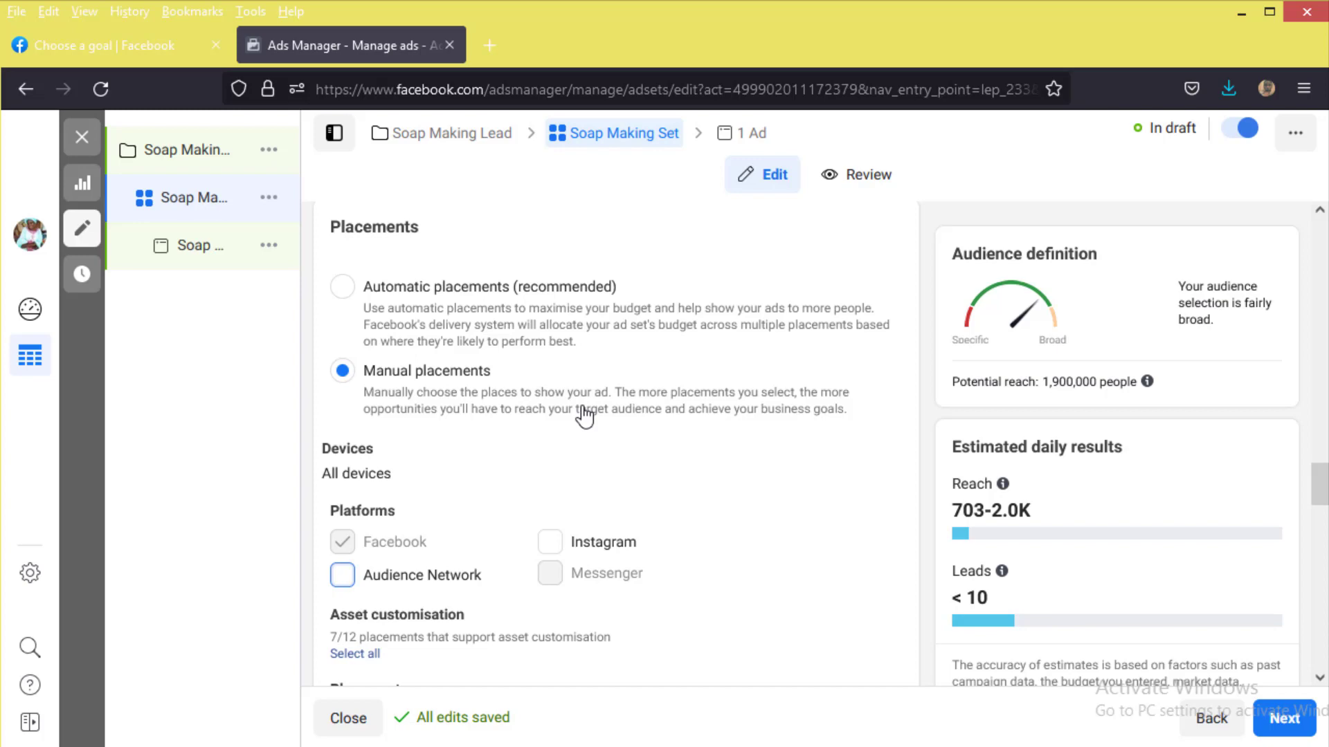
Step: Select Automatic placements (recommended) again in the Placements section
{"action": "left_click", "coordinate": [429, 286]}
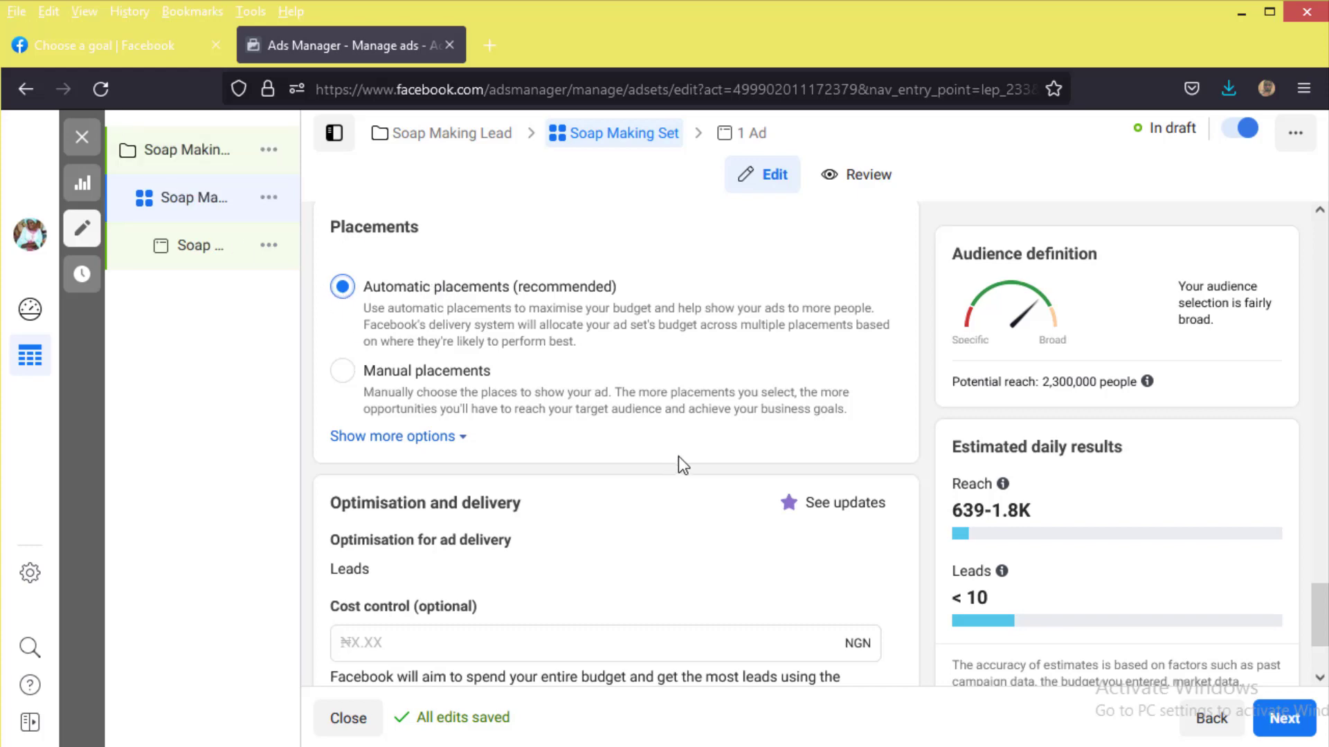
{"action": "scroll", "coordinate": [692, 529], "scroll_direction": "down", "scroll_amount": 2}
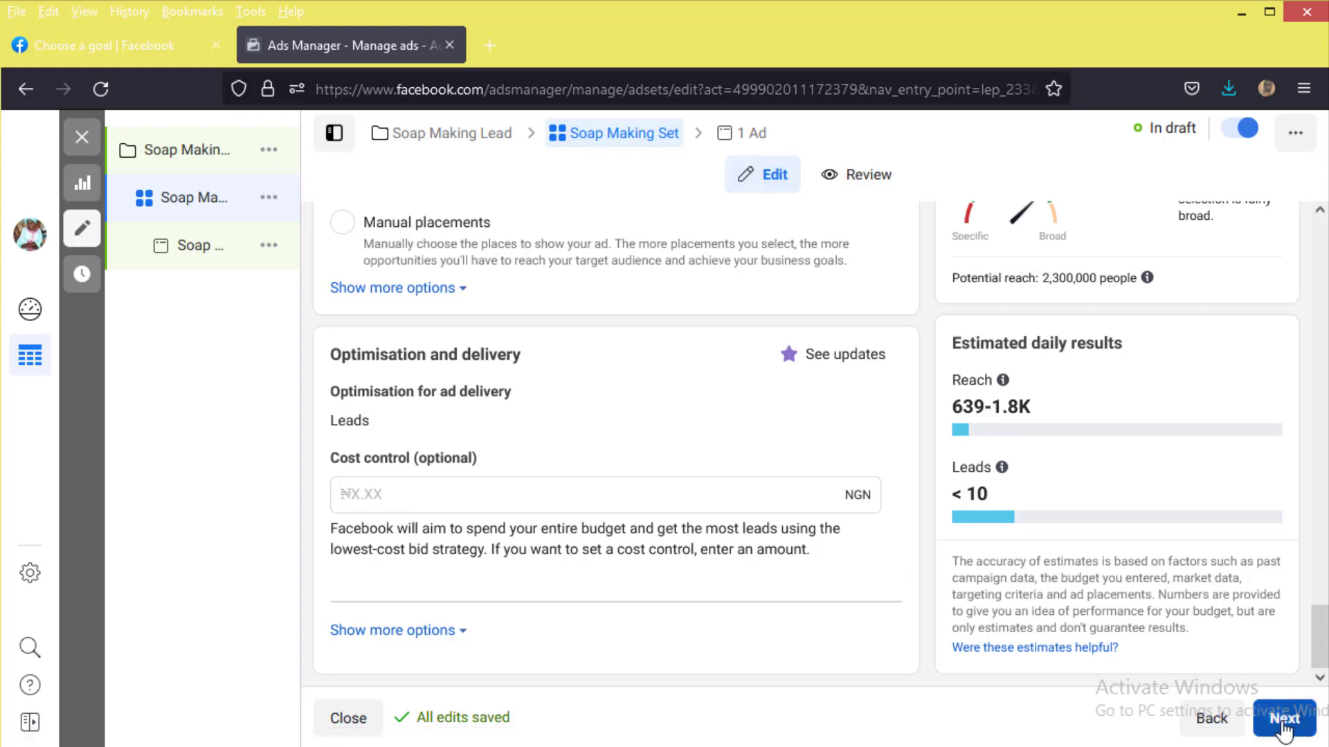
Step: Go to the Soap Making Ad level and check the Instagram account list without choosing one
{"action": "left_click", "coordinate": [1284, 720]}
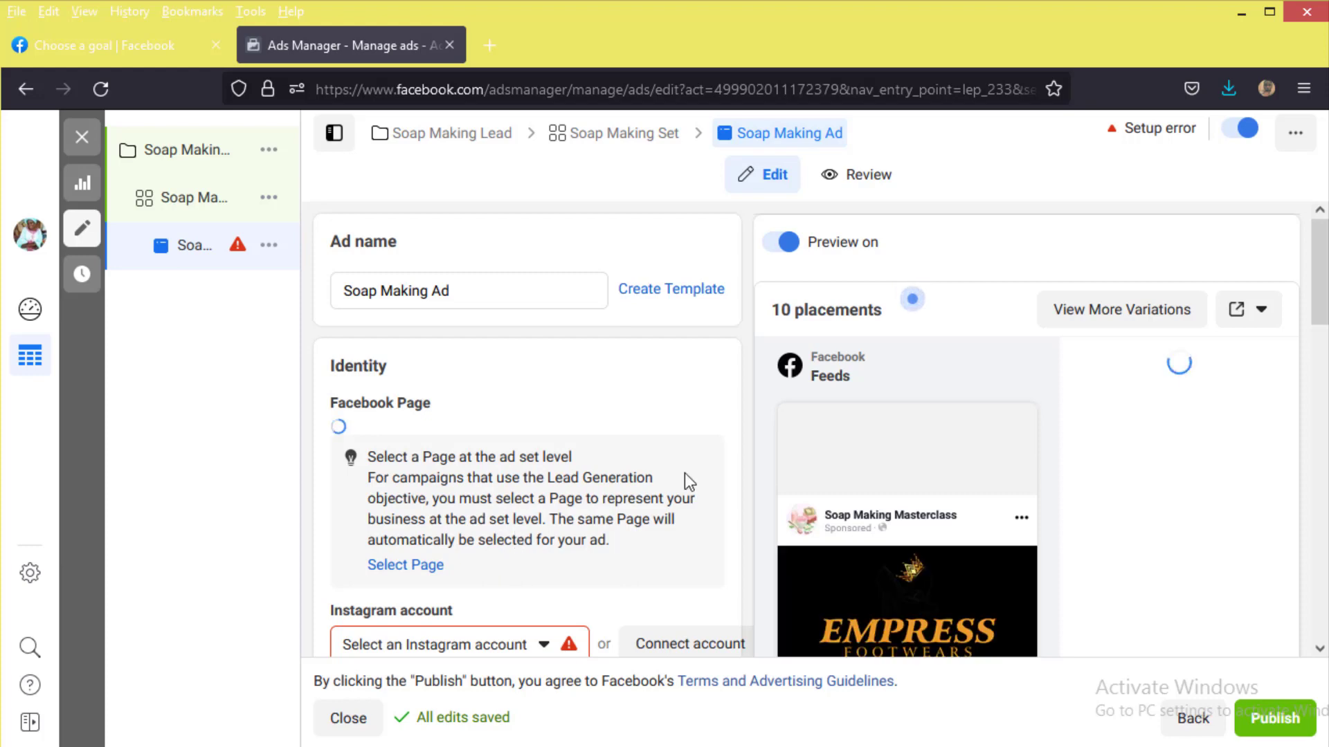
{"action": "scroll", "coordinate": [663, 443], "scroll_direction": "down", "scroll_amount": 2}
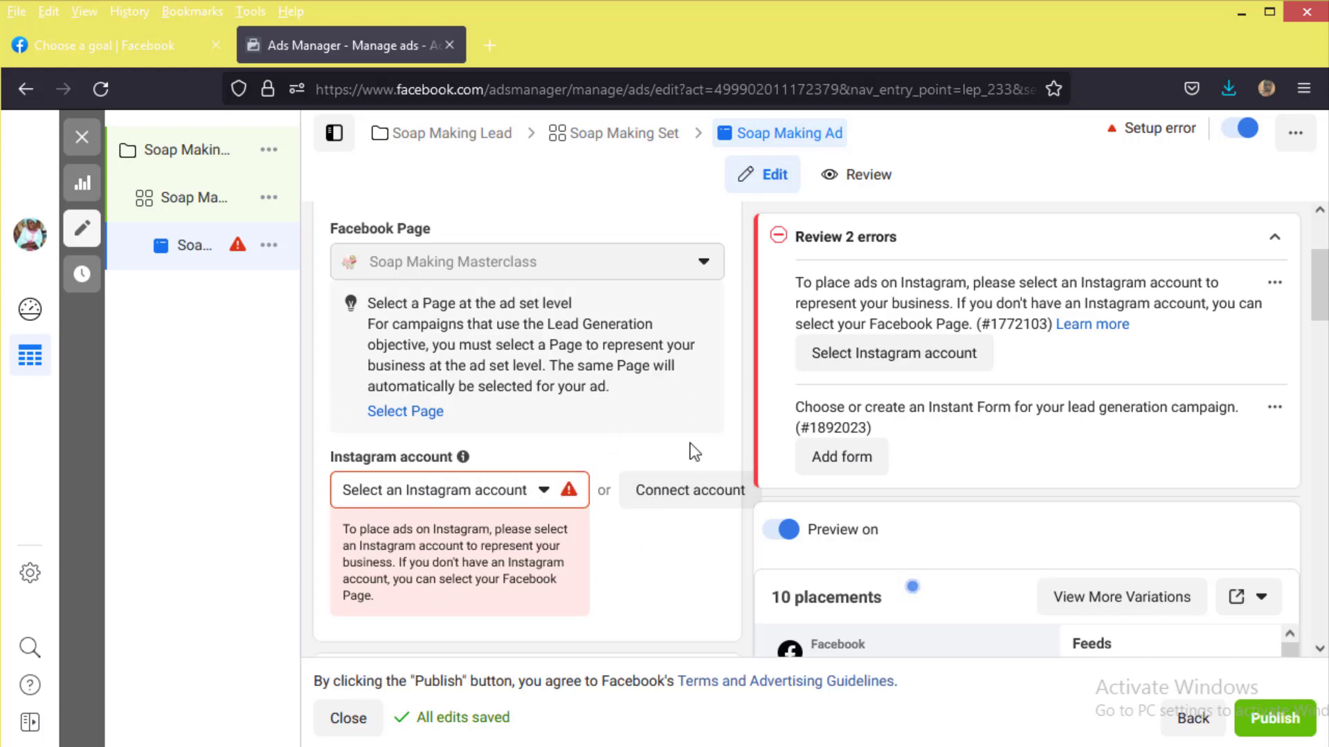
{"action": "scroll", "coordinate": [694, 451], "scroll_direction": "up", "scroll_amount": 3}
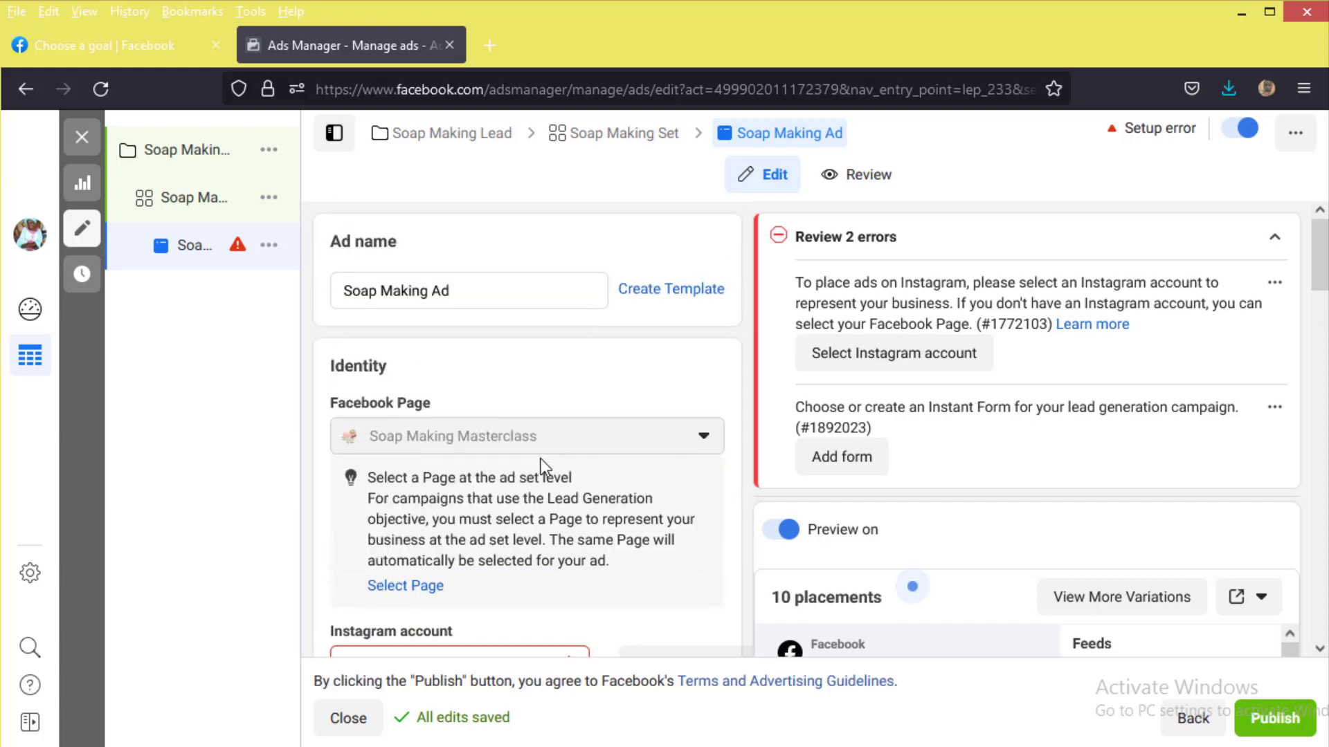
{"action": "scroll", "coordinate": [541, 459], "scroll_direction": "down", "scroll_amount": 3}
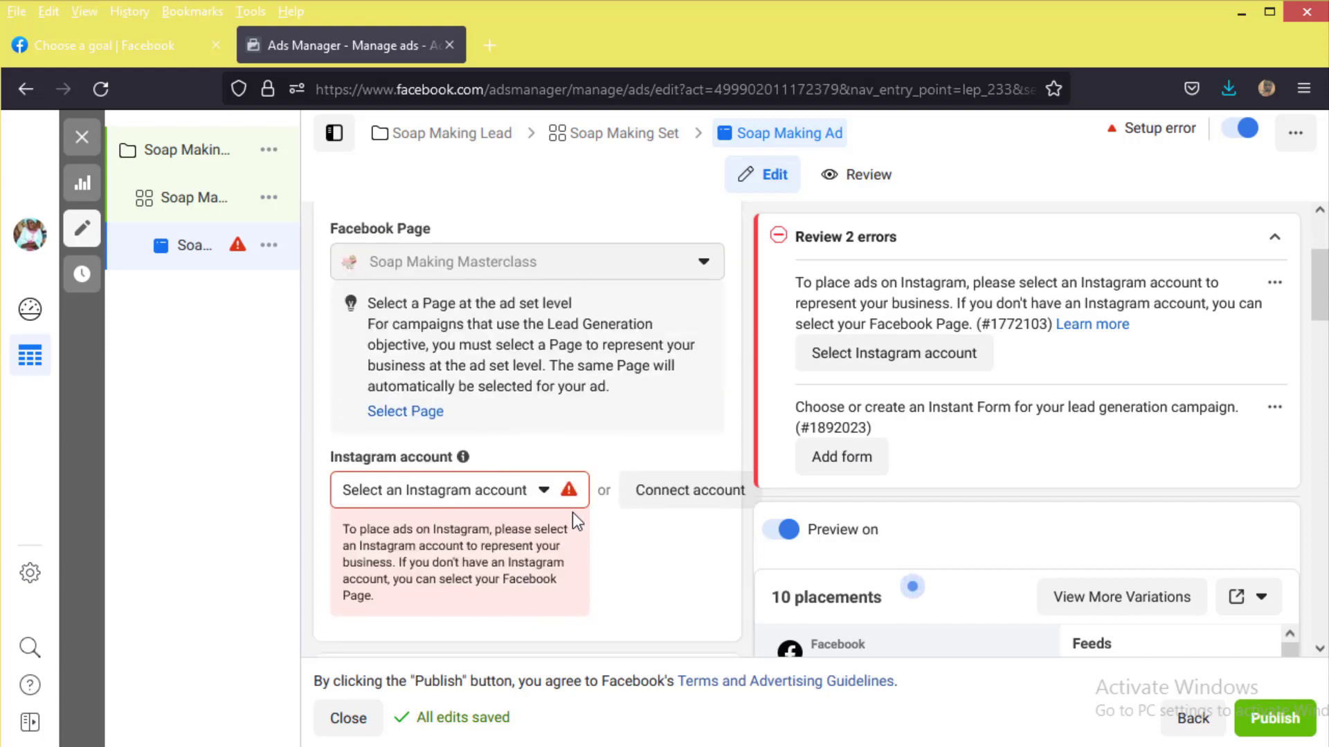
{"action": "left_click", "coordinate": [548, 491]}
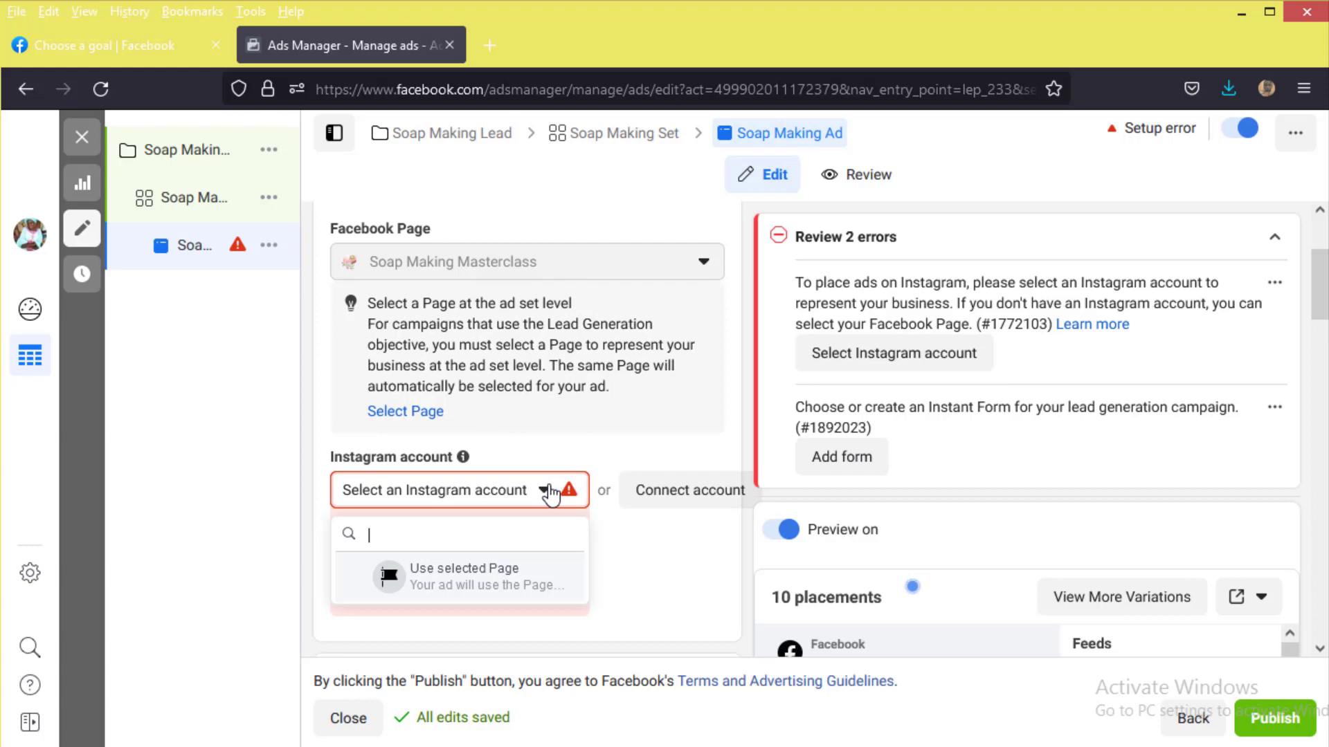
{"action": "left_click", "coordinate": [658, 542]}
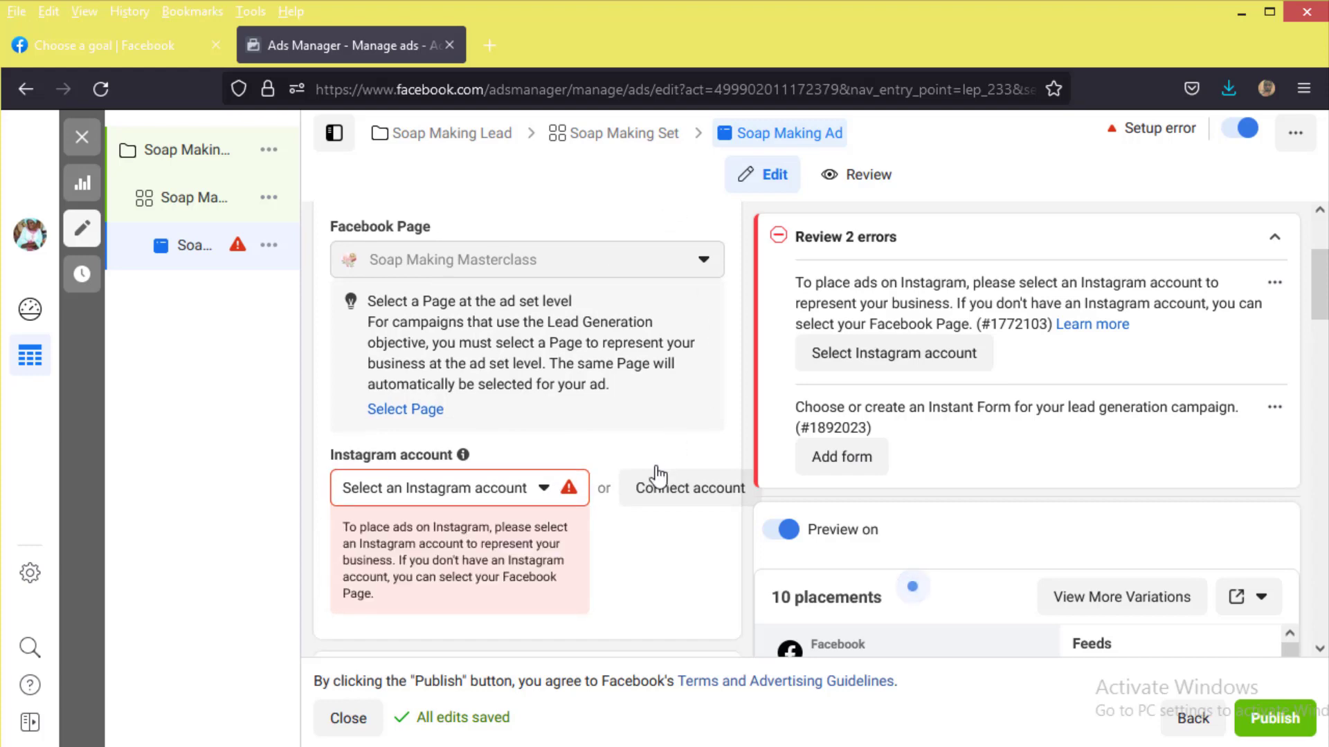
{"action": "scroll", "coordinate": [658, 474], "scroll_direction": "down", "scroll_amount": 5}
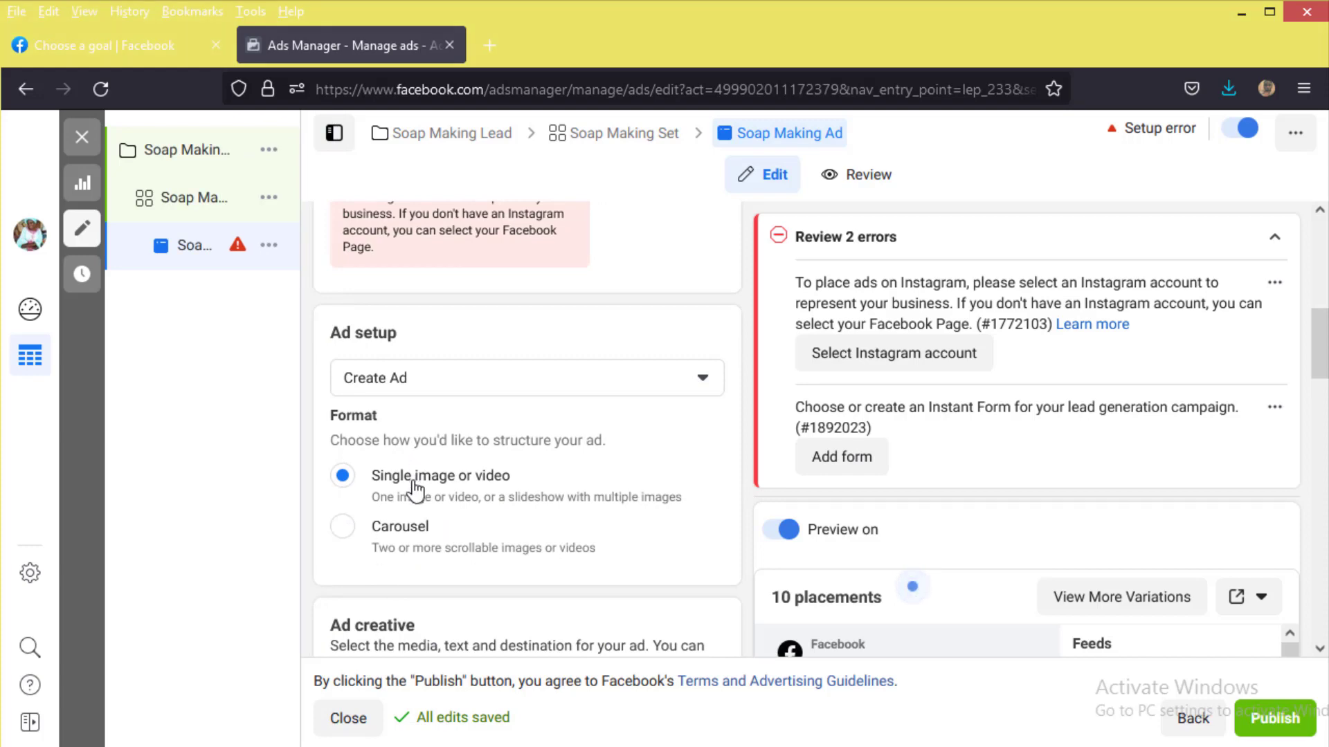
Step: Delete the Empress Footwears image from the ad's Media and bring up the Add media options
{"action": "scroll", "coordinate": [421, 436], "scroll_direction": "down", "scroll_amount": 4}
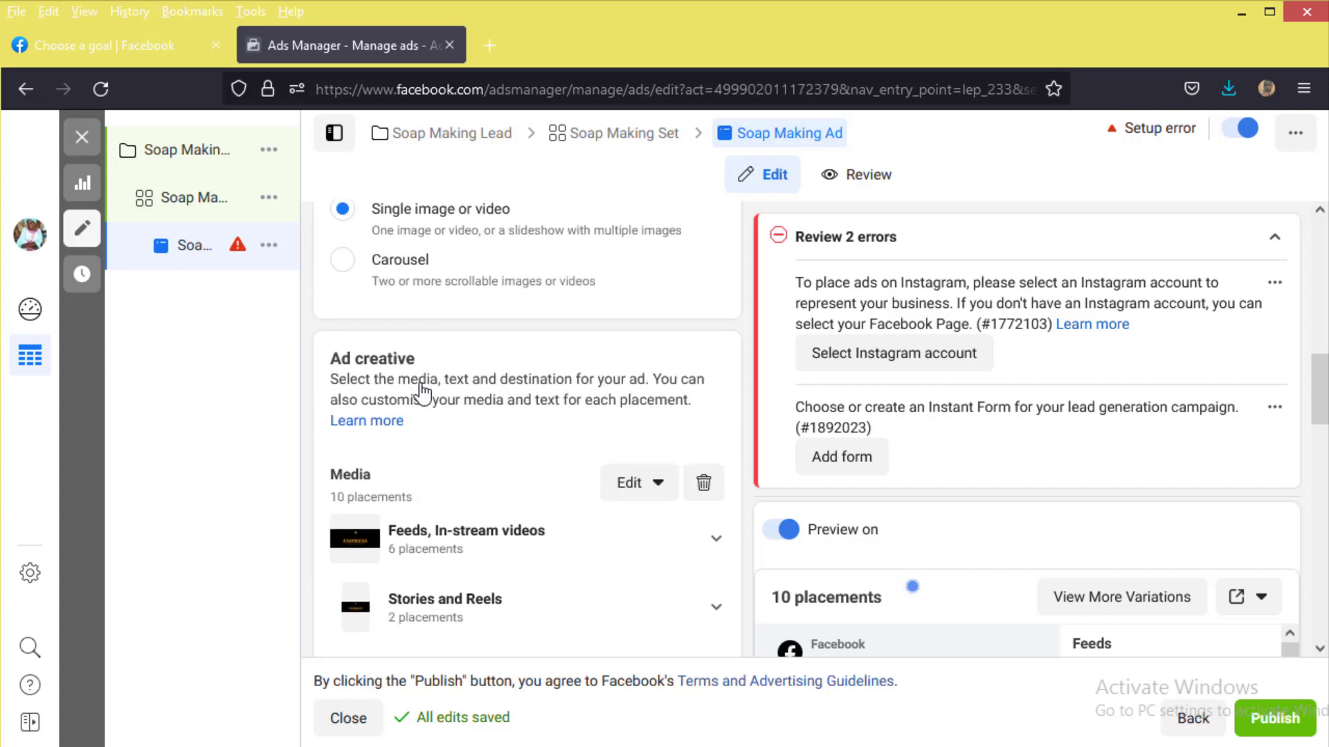
{"action": "scroll", "coordinate": [415, 385], "scroll_direction": "down", "scroll_amount": 4}
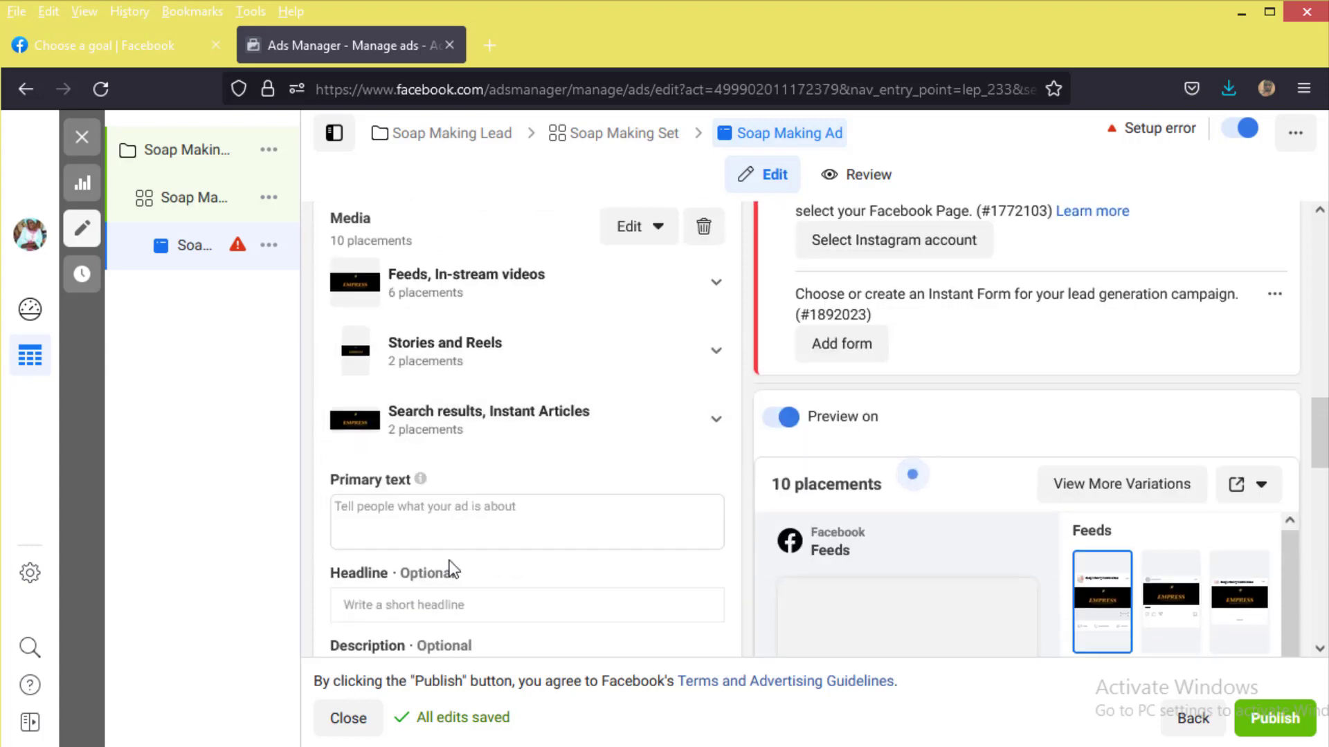
{"action": "scroll", "coordinate": [491, 587], "scroll_direction": "down", "scroll_amount": 4}
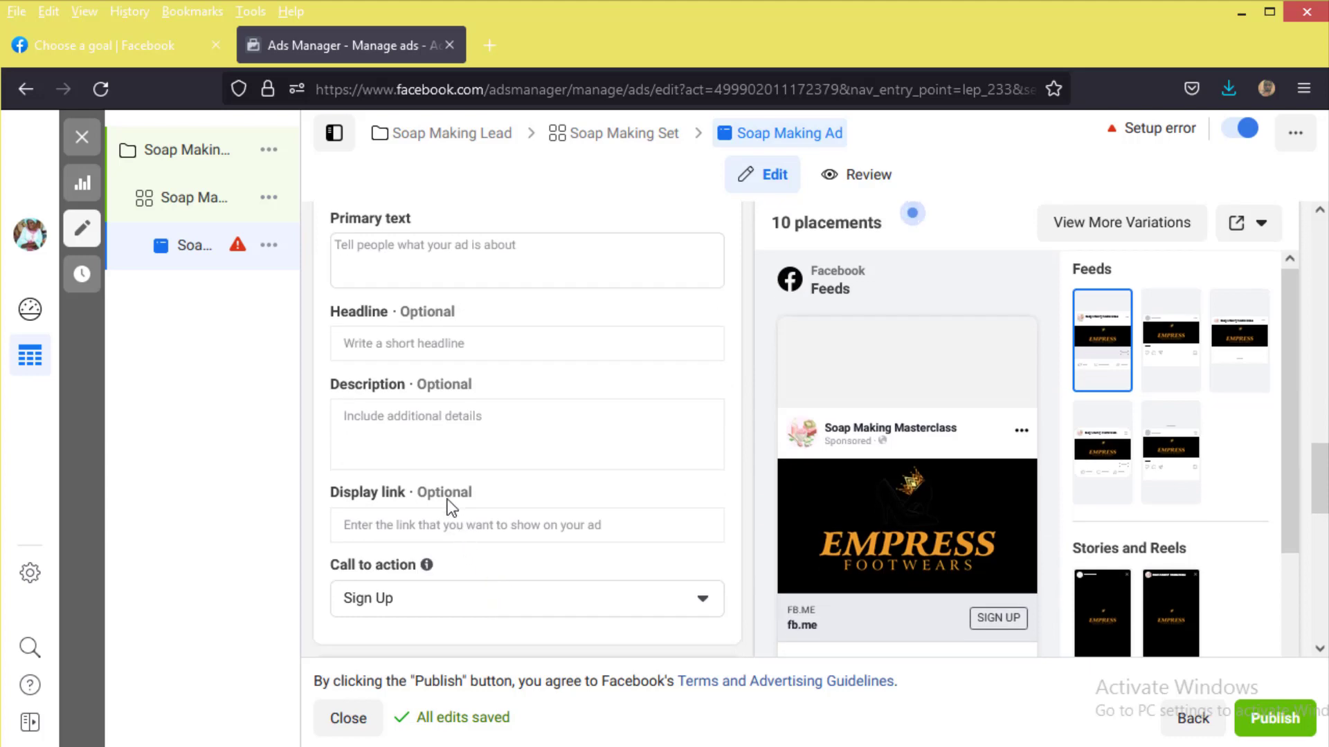
{"action": "scroll", "coordinate": [495, 426], "scroll_direction": "up", "scroll_amount": 5}
{"action": "scroll", "coordinate": [495, 427], "scroll_direction": "up", "scroll_amount": 5}
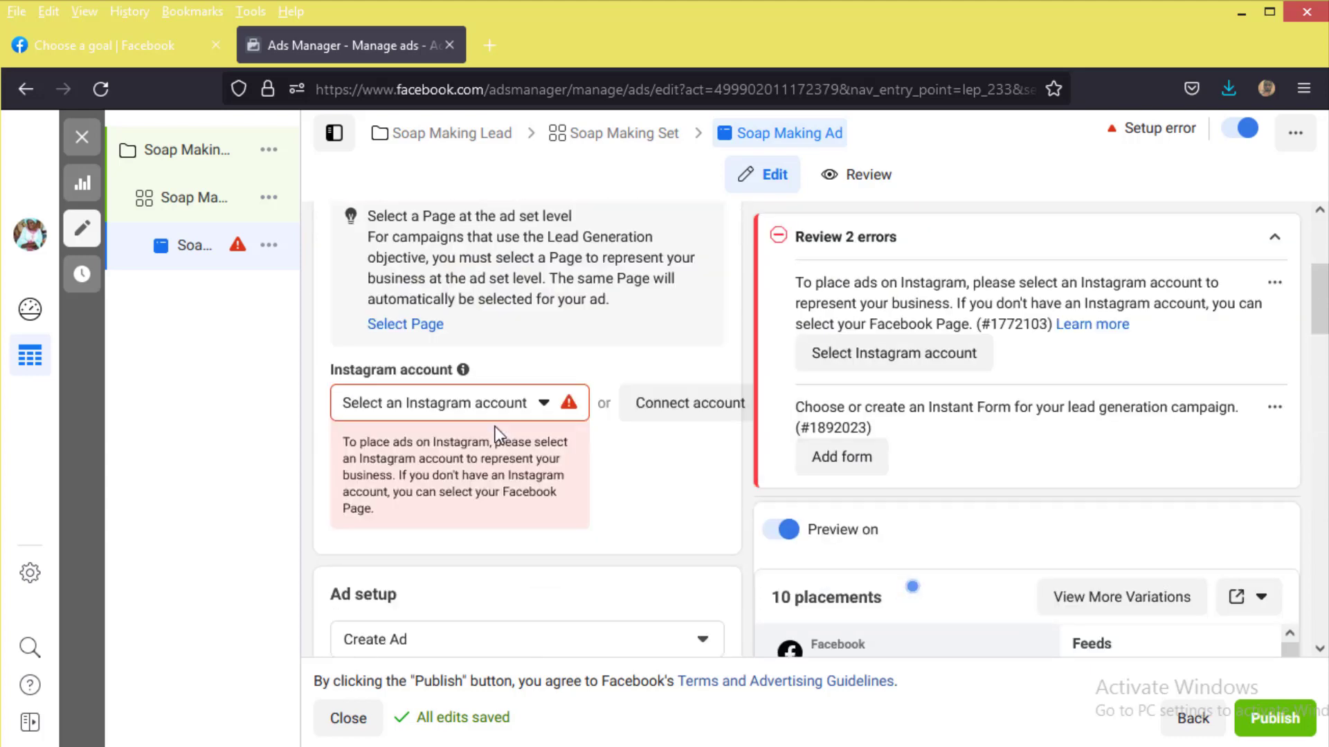
{"action": "scroll", "coordinate": [454, 528], "scroll_direction": "down", "scroll_amount": 1}
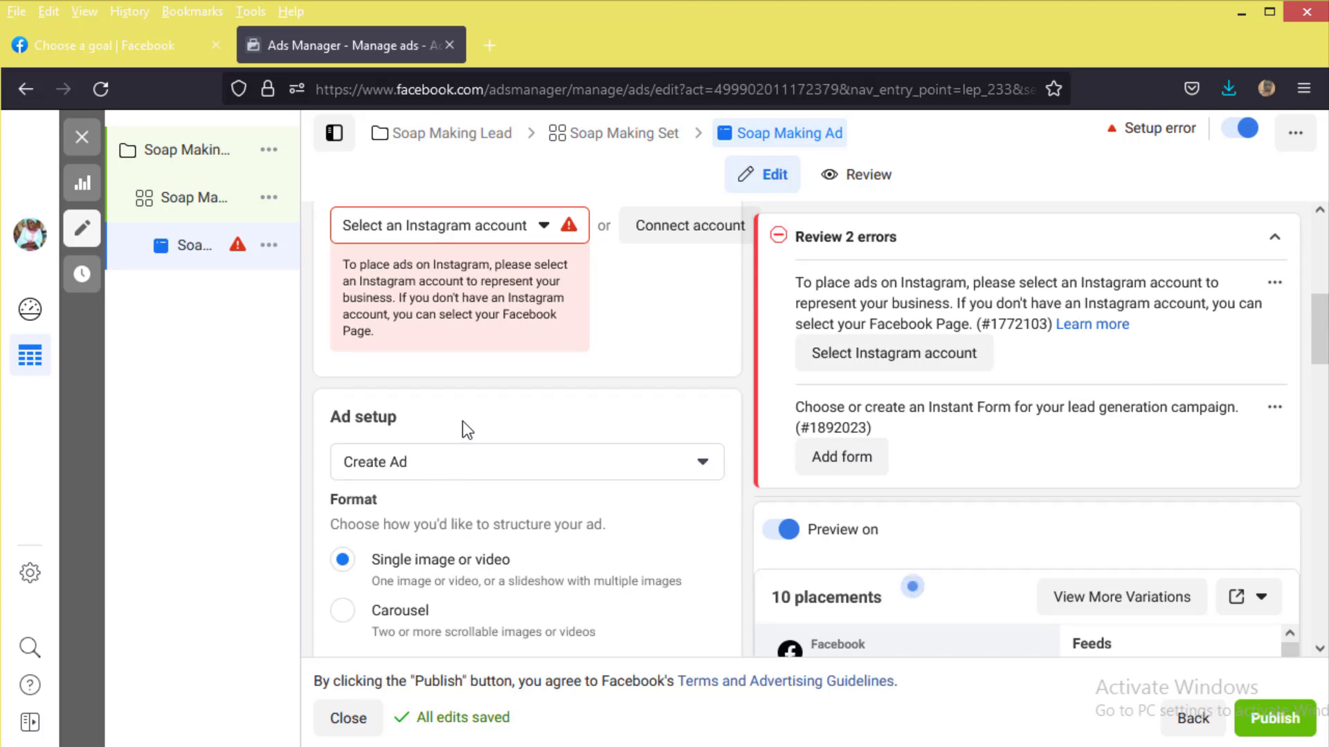
{"action": "scroll", "coordinate": [462, 420], "scroll_direction": "down", "scroll_amount": 2}
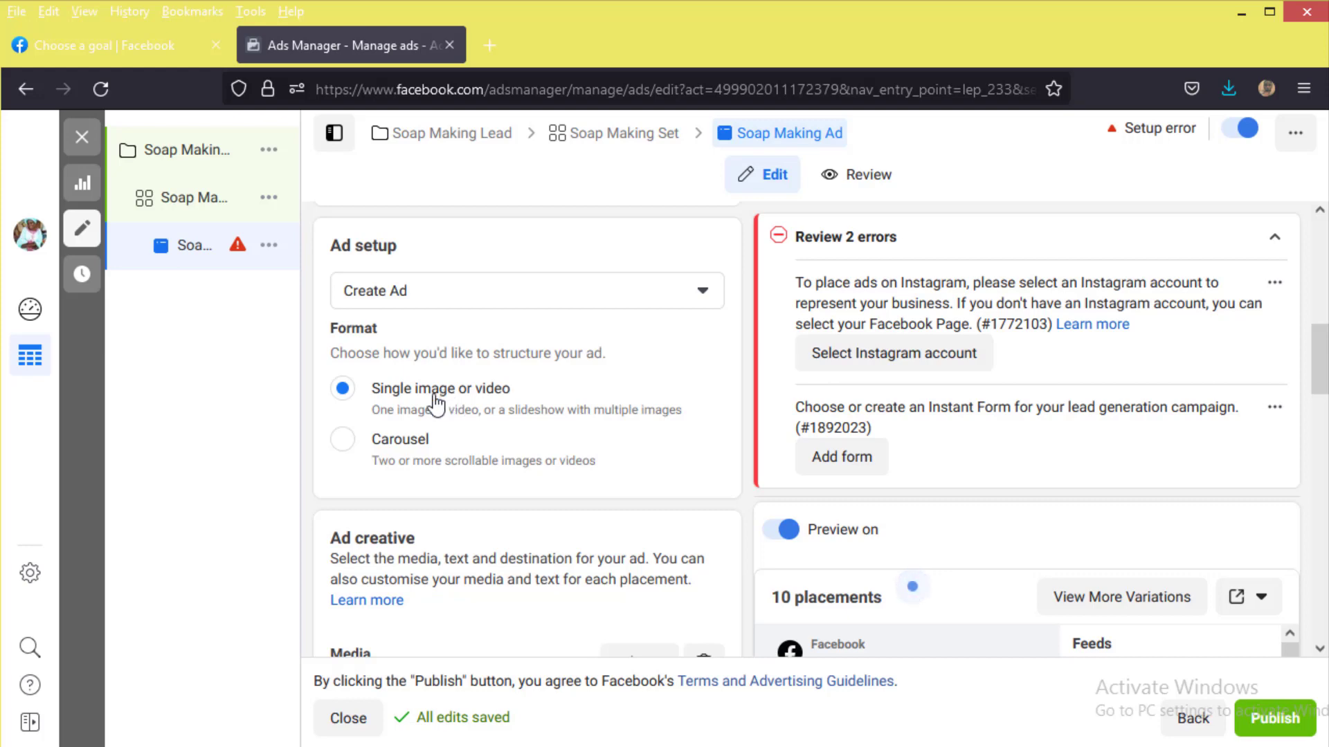
{"action": "scroll", "coordinate": [437, 415], "scroll_direction": "down", "scroll_amount": 2}
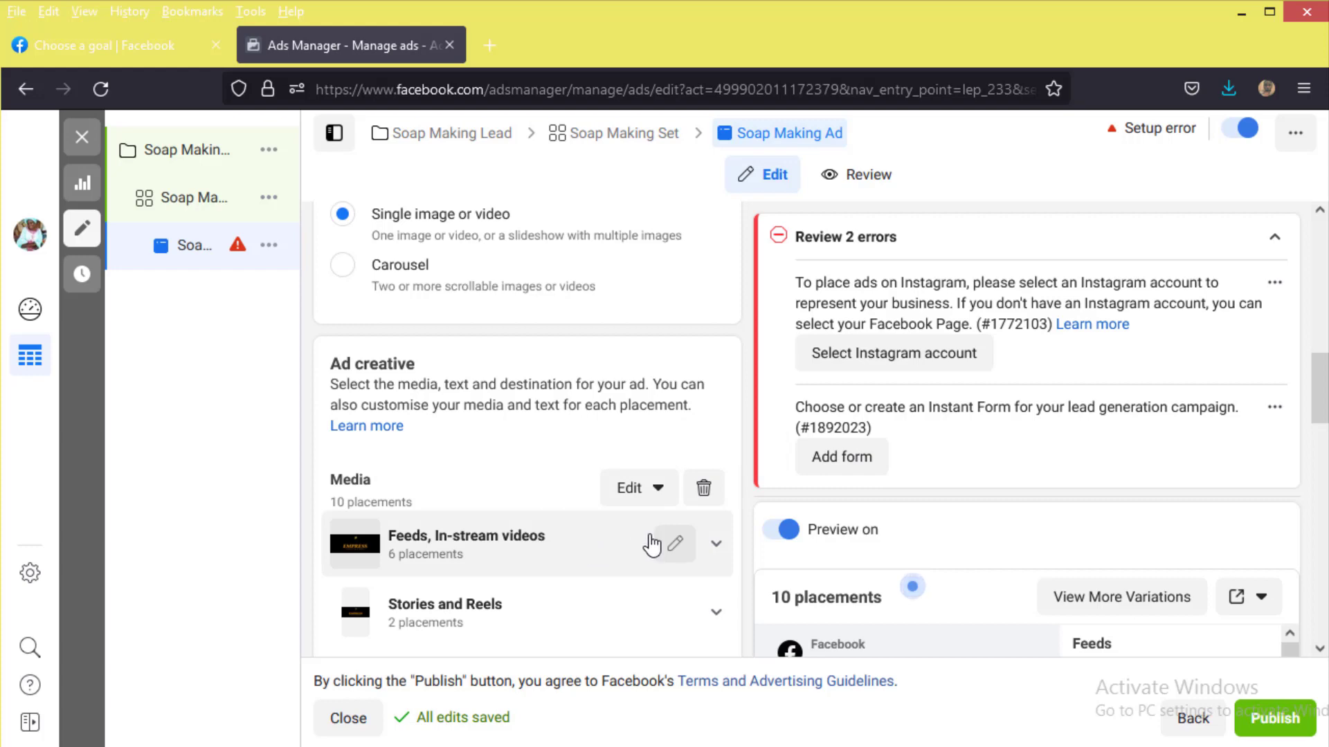
{"action": "left_click", "coordinate": [704, 488]}
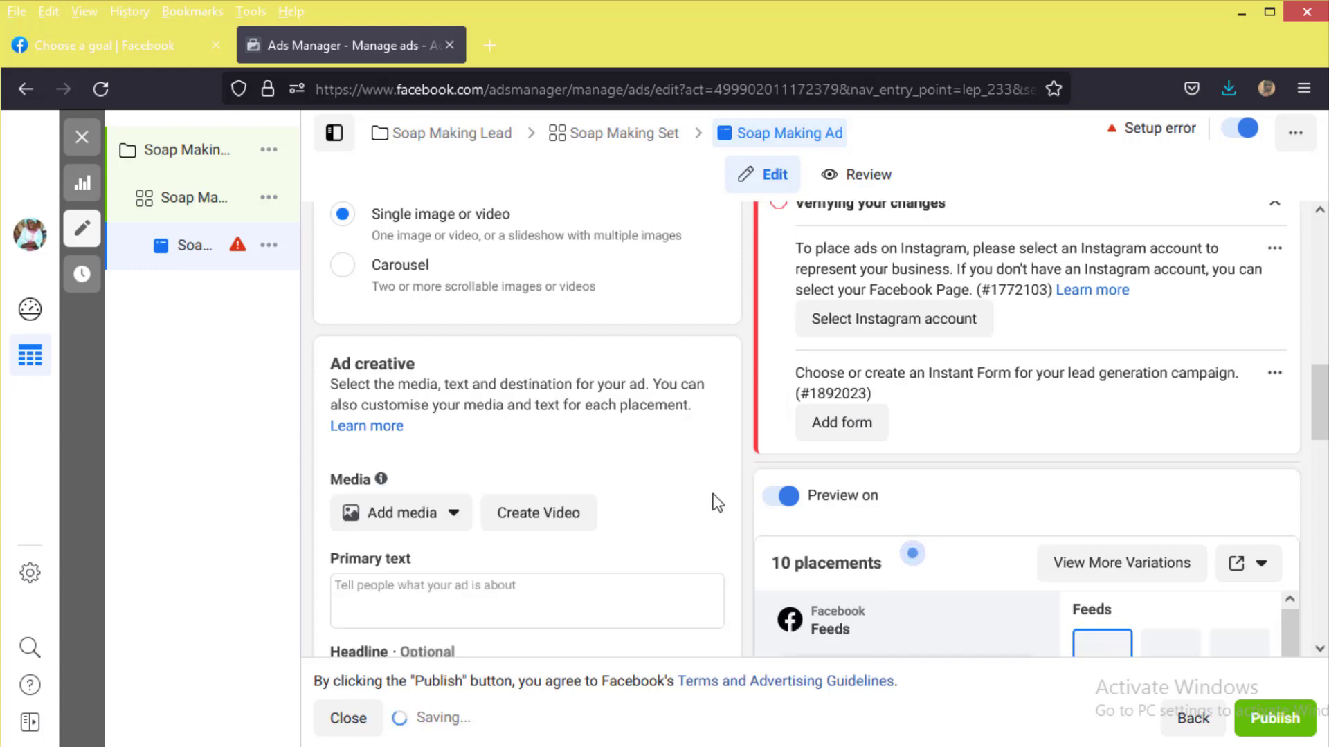
{"action": "left_click", "coordinate": [413, 529]}
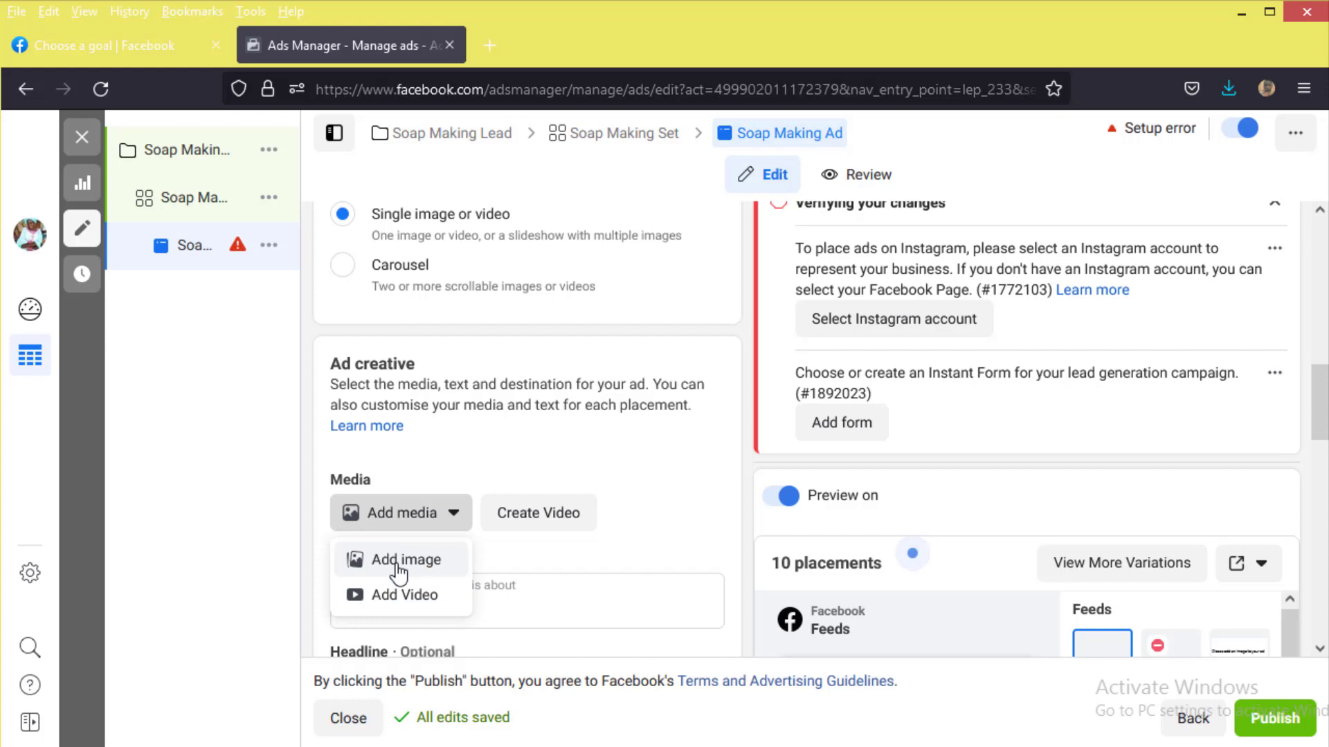
Step: Upload the 'Soap Making' image from Downloads and select it as the ad's image
{"action": "left_click", "coordinate": [398, 571]}
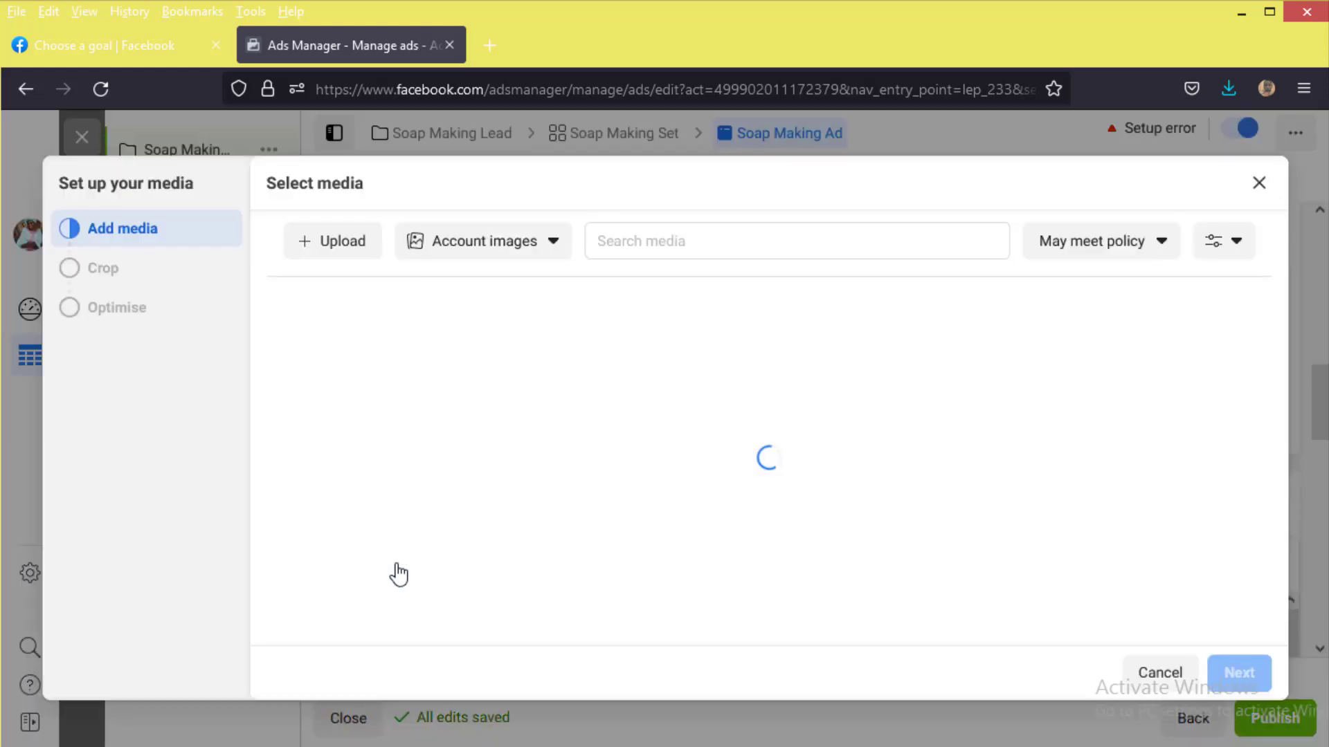
{"action": "left_click", "coordinate": [352, 244]}
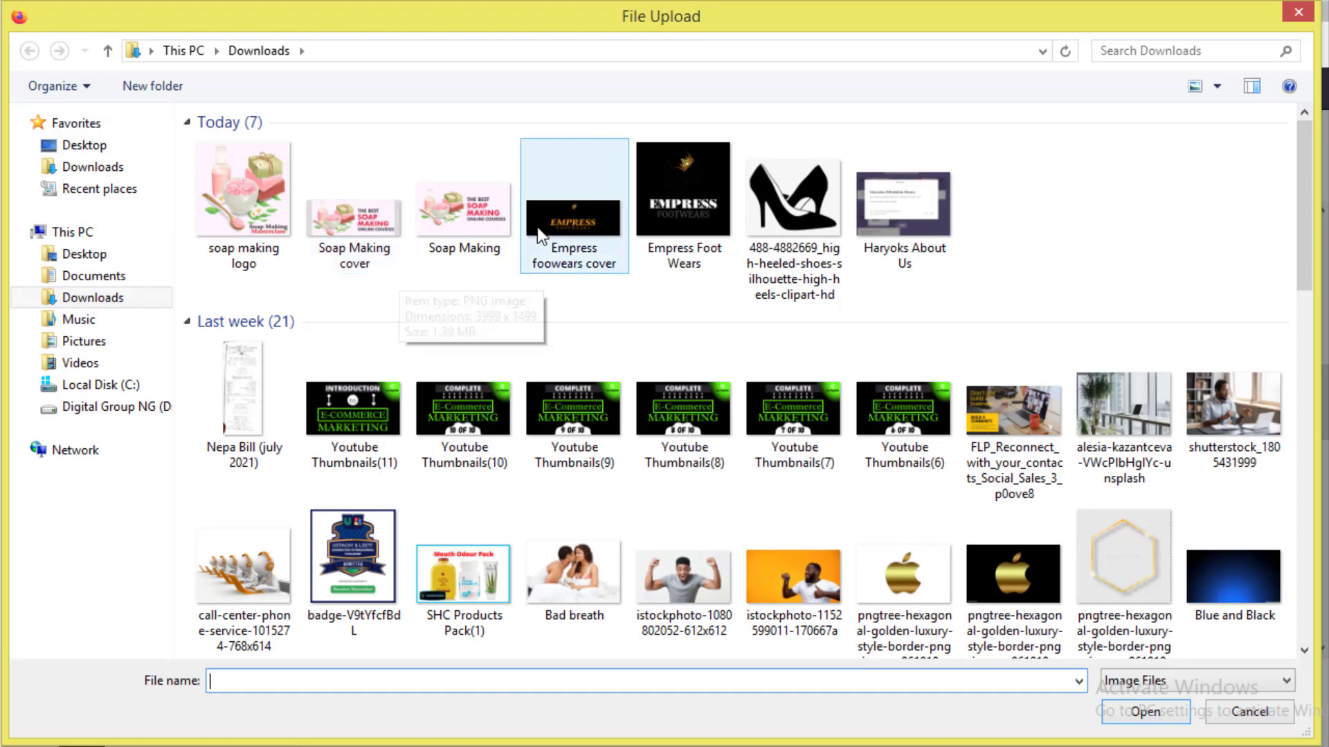
{"action": "left_click", "coordinate": [506, 238]}
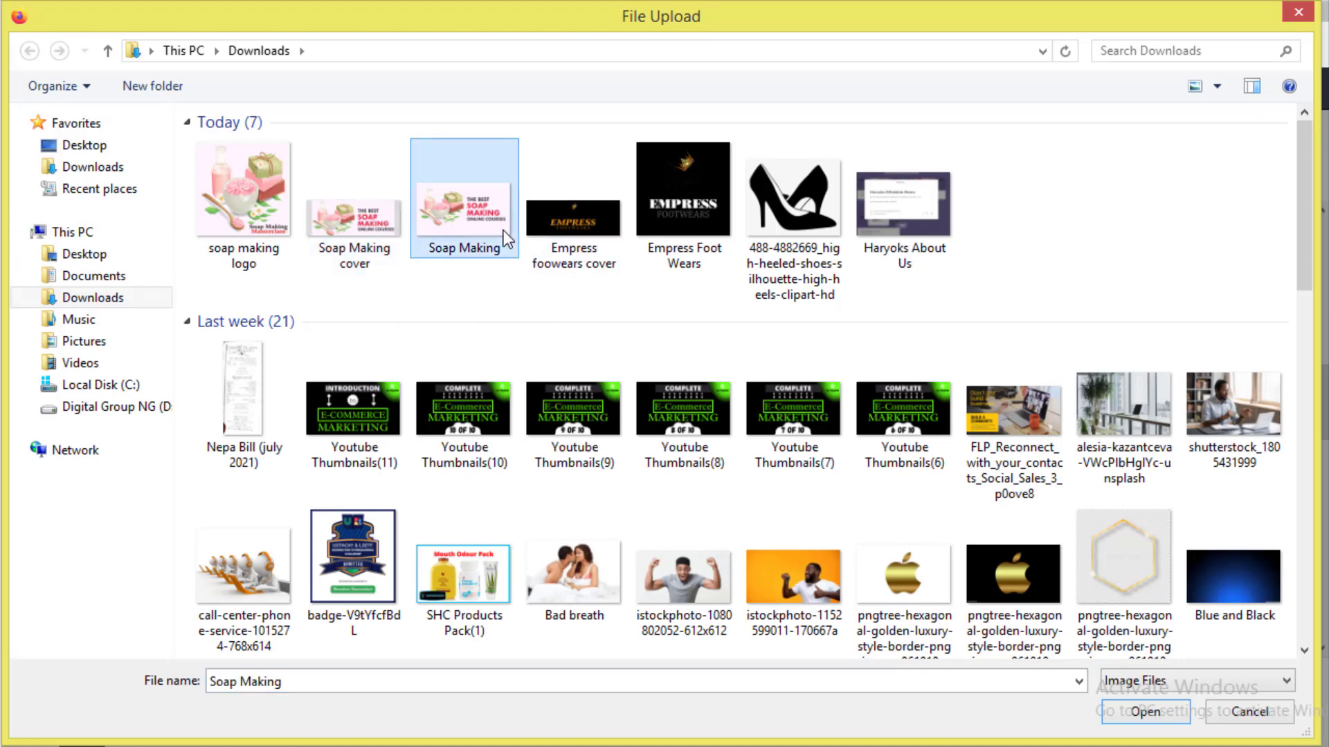
{"action": "left_click", "coordinate": [1130, 711]}
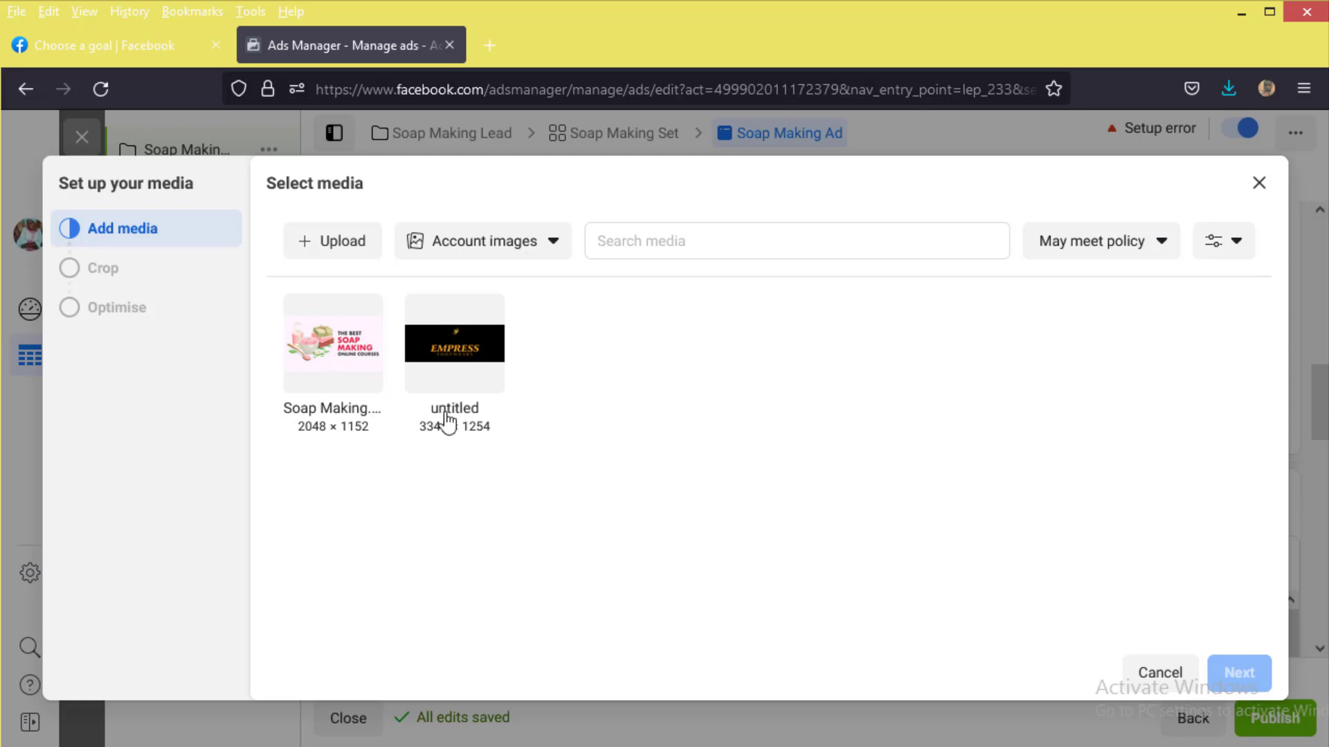
{"action": "left_click", "coordinate": [384, 400]}
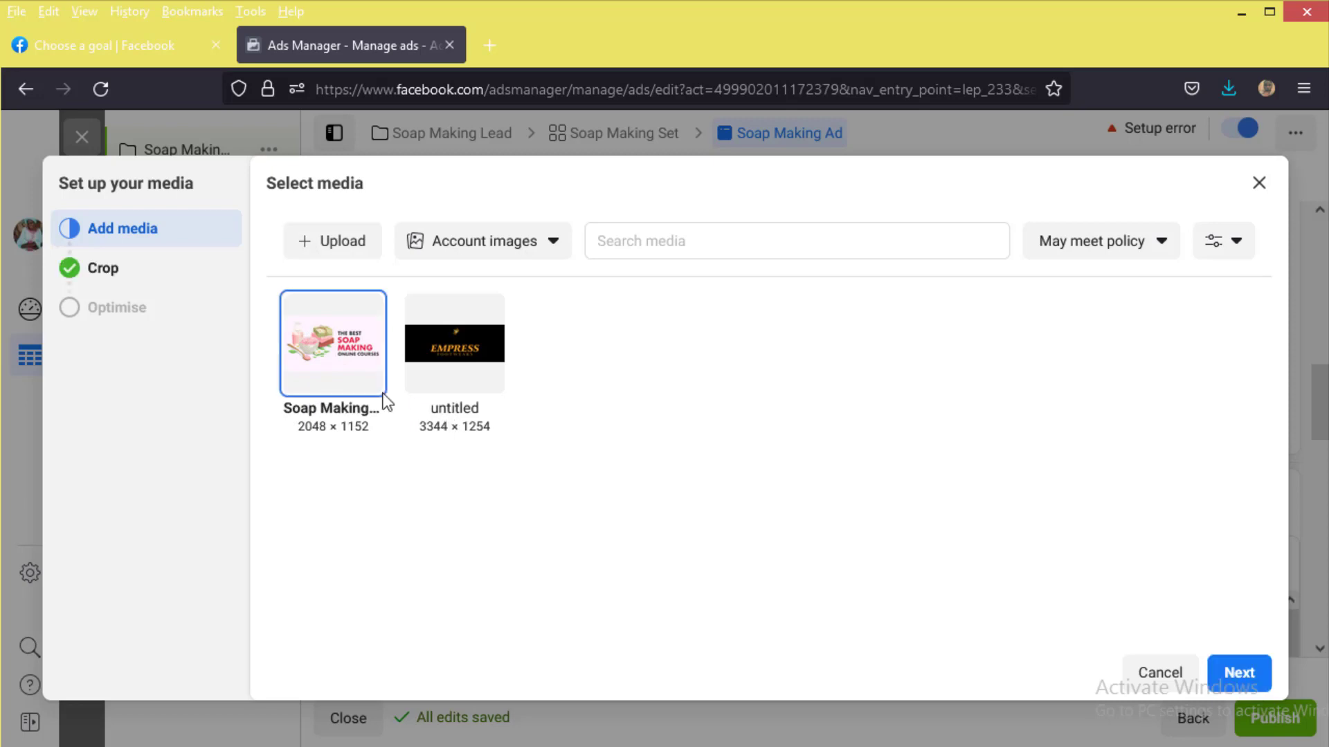
{"action": "left_click", "coordinate": [1238, 673]}
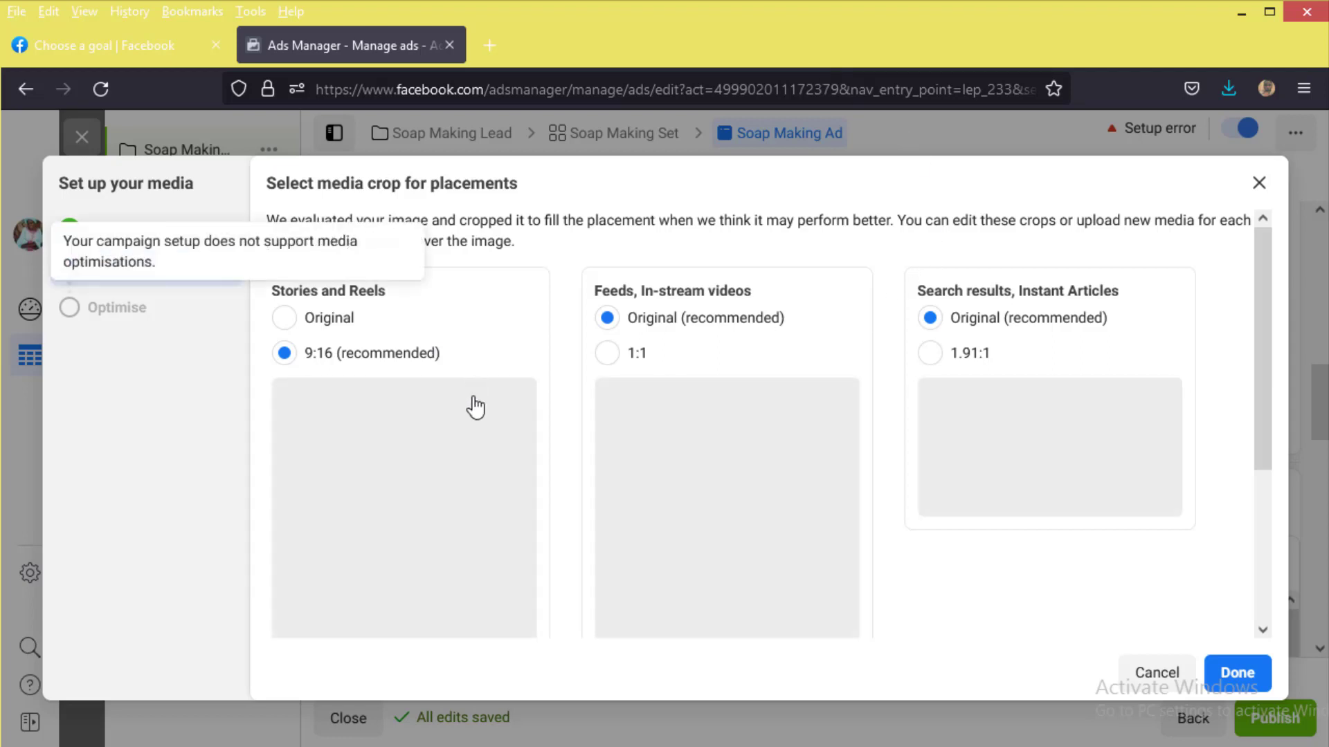
Step: Compare the Original and 9:16 crops for the Stories and Reels placements
{"action": "mouse_move", "coordinate": [415, 463]}
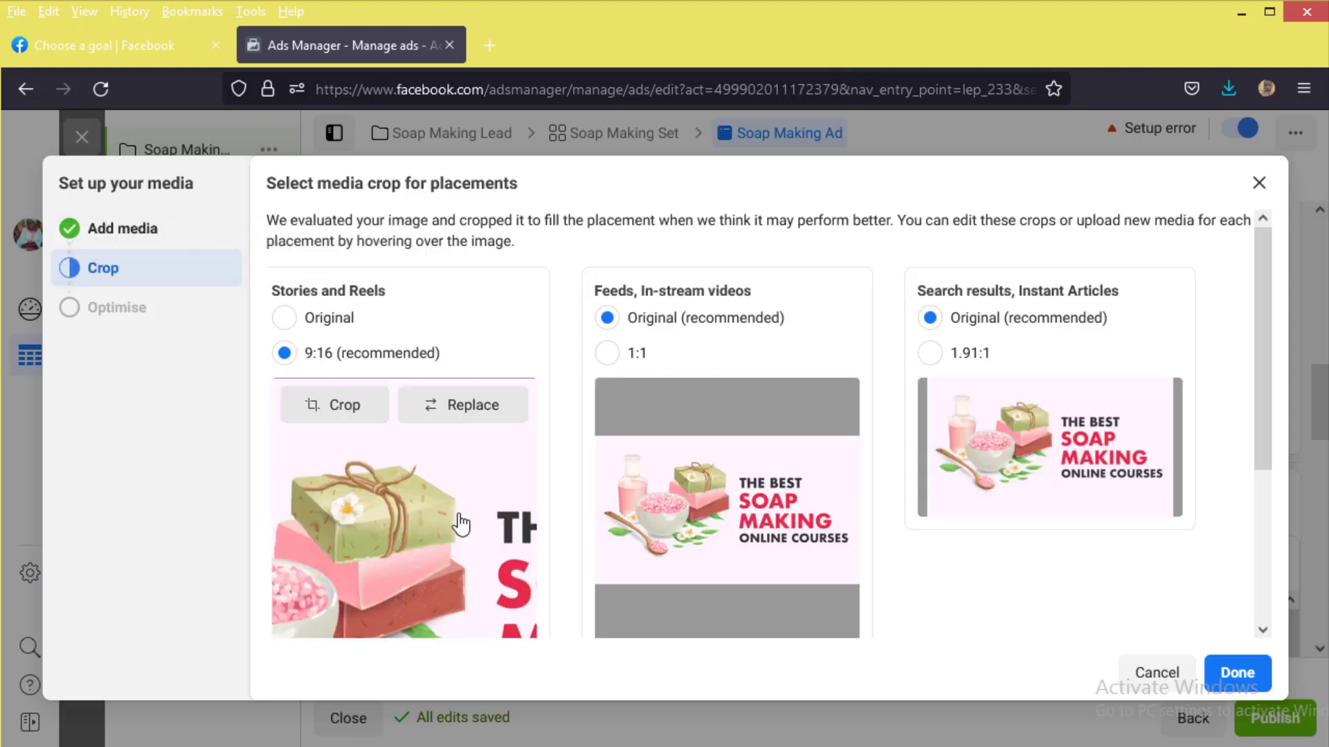
{"action": "left_click", "coordinate": [315, 318]}
{"action": "scroll", "coordinate": [462, 524], "scroll_direction": "down", "scroll_amount": 3}
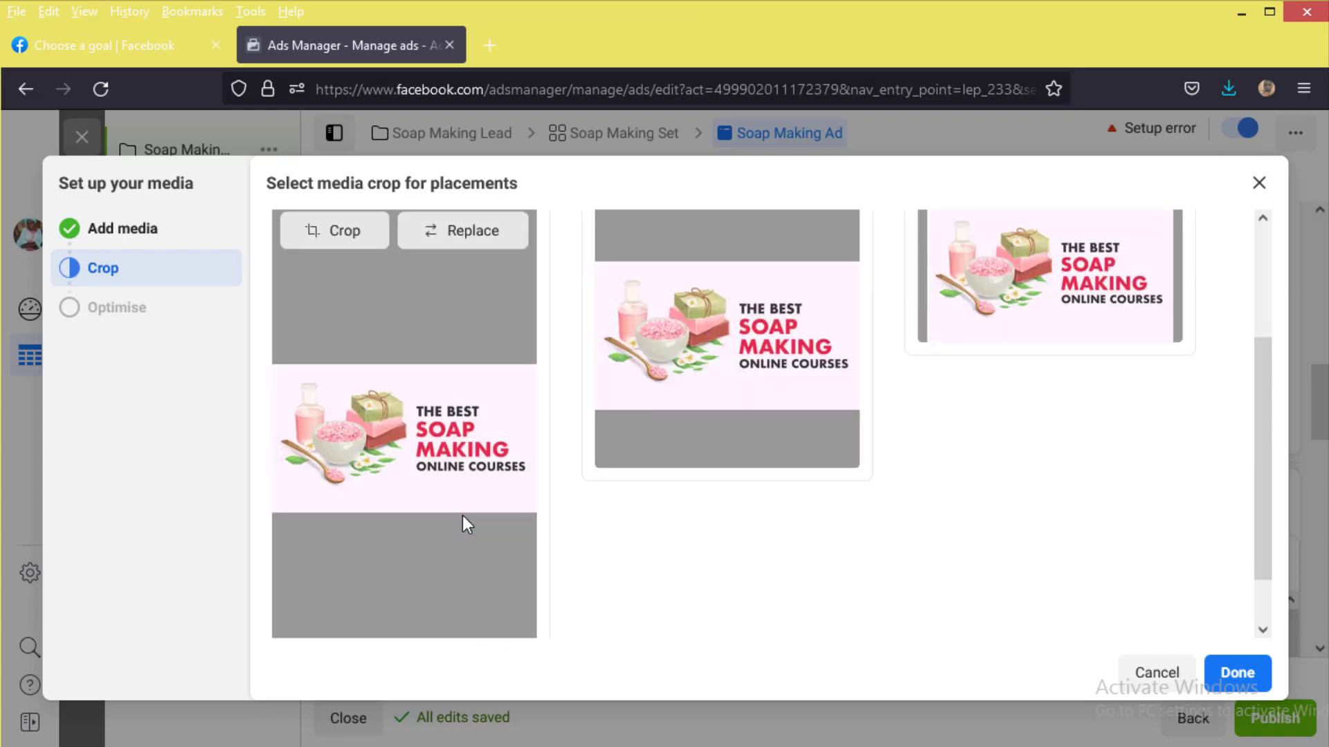
{"action": "scroll", "coordinate": [450, 504], "scroll_direction": "up", "scroll_amount": 3}
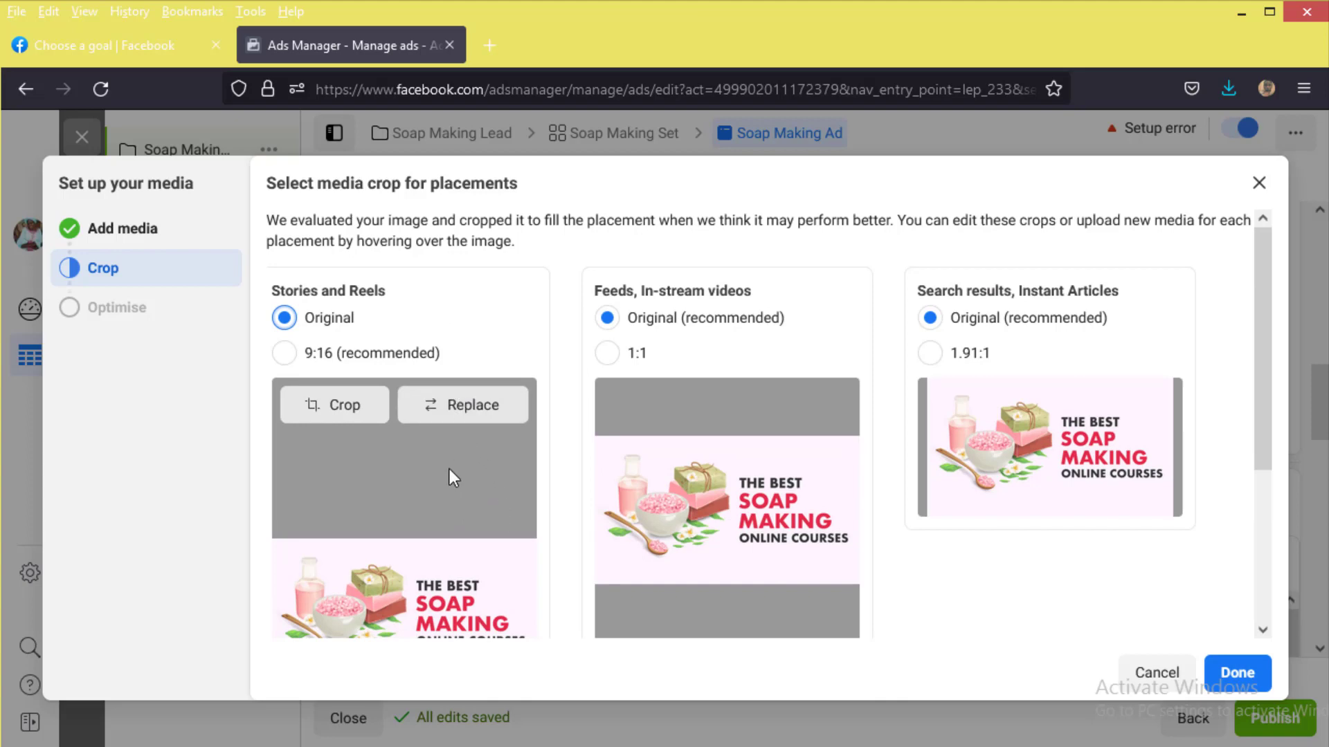
{"action": "scroll", "coordinate": [450, 468], "scroll_direction": "down", "scroll_amount": 2}
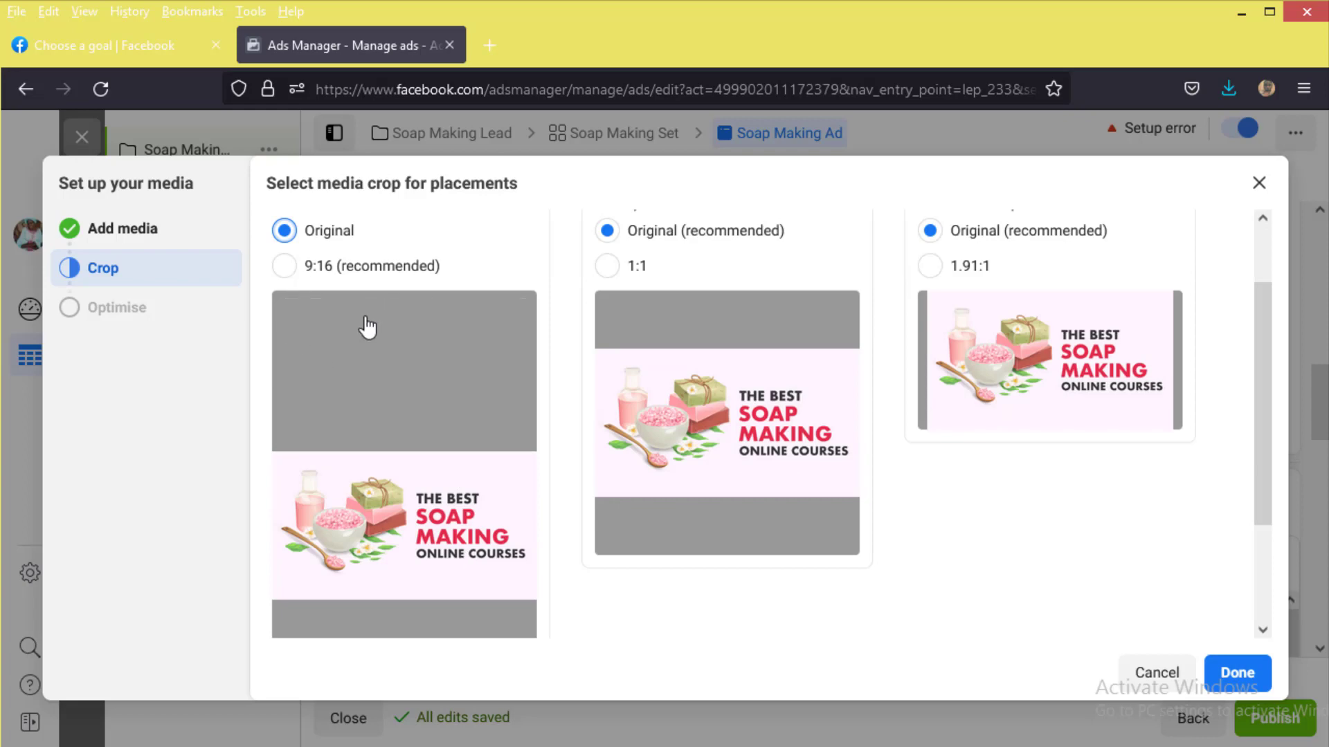
{"action": "scroll", "coordinate": [368, 325], "scroll_direction": "up", "scroll_amount": 2}
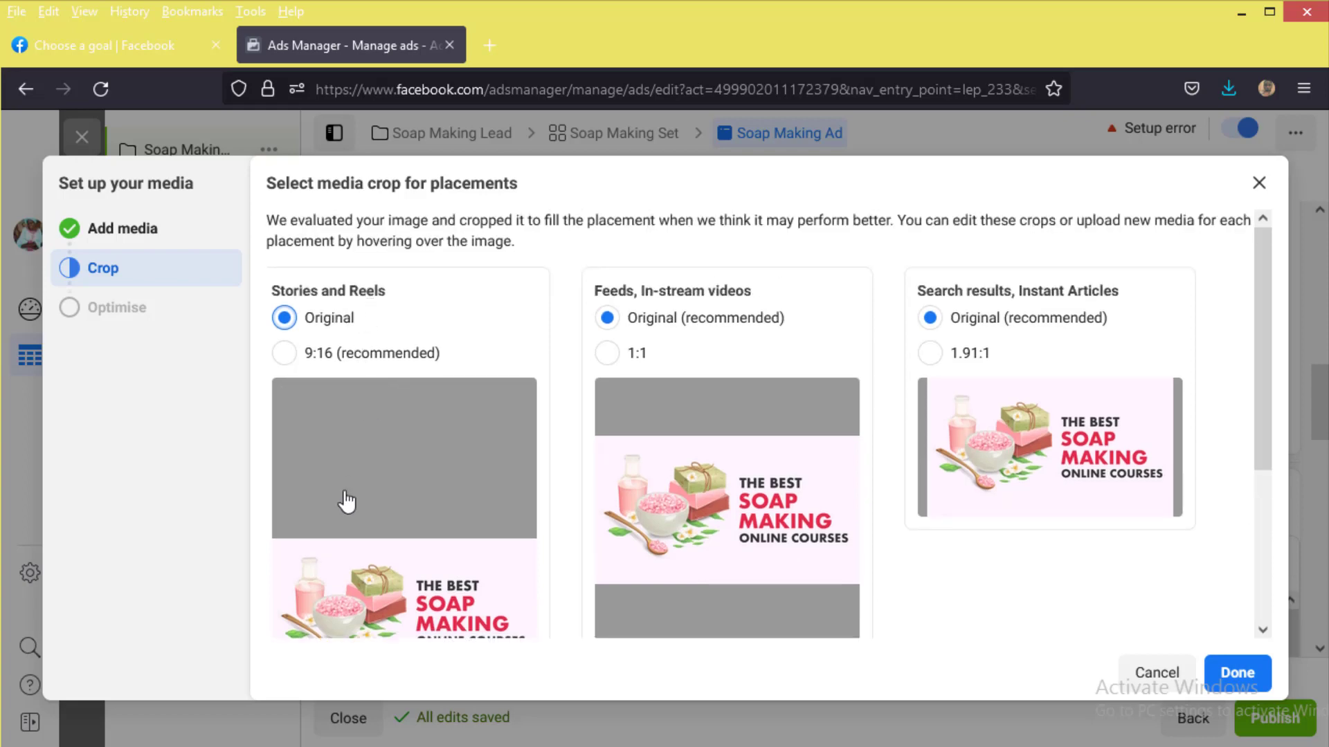
{"action": "mouse_move", "coordinate": [365, 415]}
{"action": "left_click", "coordinate": [284, 353]}
{"action": "scroll", "coordinate": [502, 457], "scroll_direction": "down", "scroll_amount": 4}
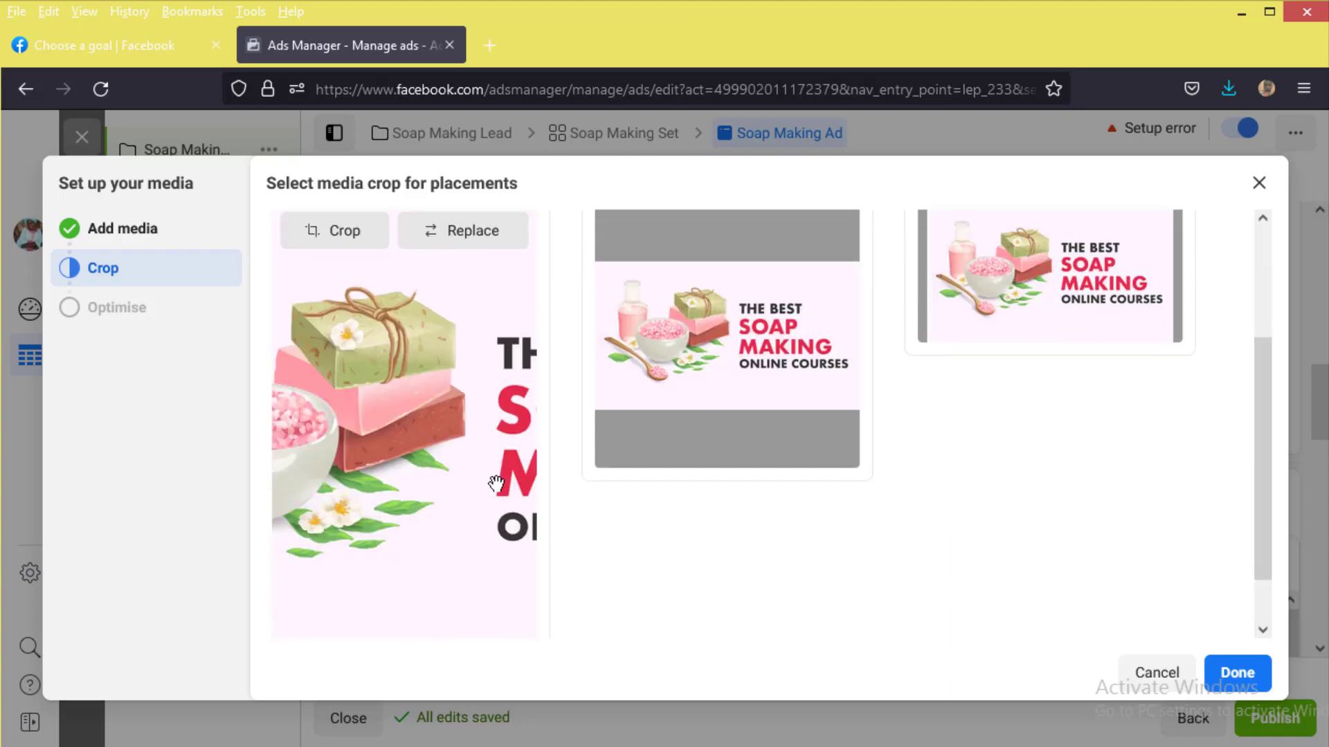
{"action": "left_click", "coordinate": [513, 484]}
{"action": "scroll", "coordinate": [470, 424], "scroll_direction": "up", "scroll_amount": 1}
{"action": "scroll", "coordinate": [470, 424], "scroll_direction": "up", "scroll_amount": 4}
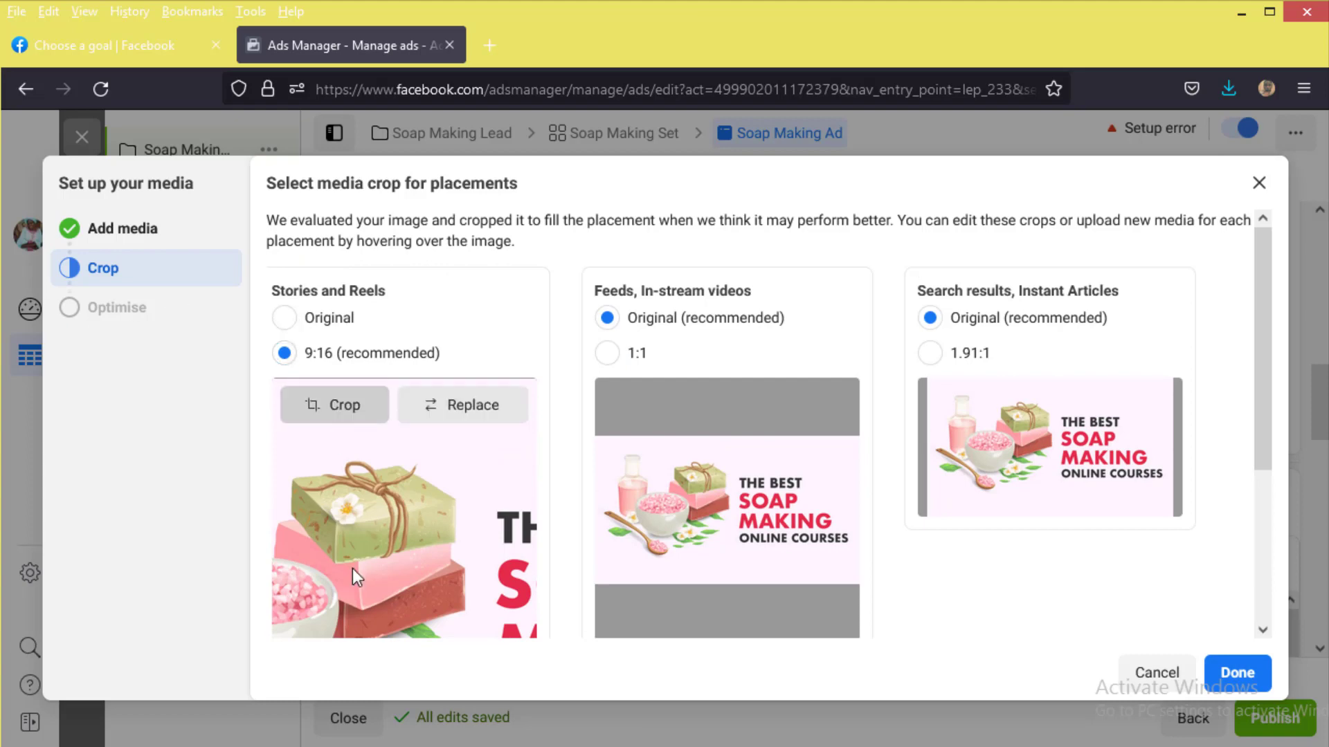
Step: Keep the original uncropped image for Stories and Reels and apply the crops to all placements
{"action": "left_click", "coordinate": [334, 405]}
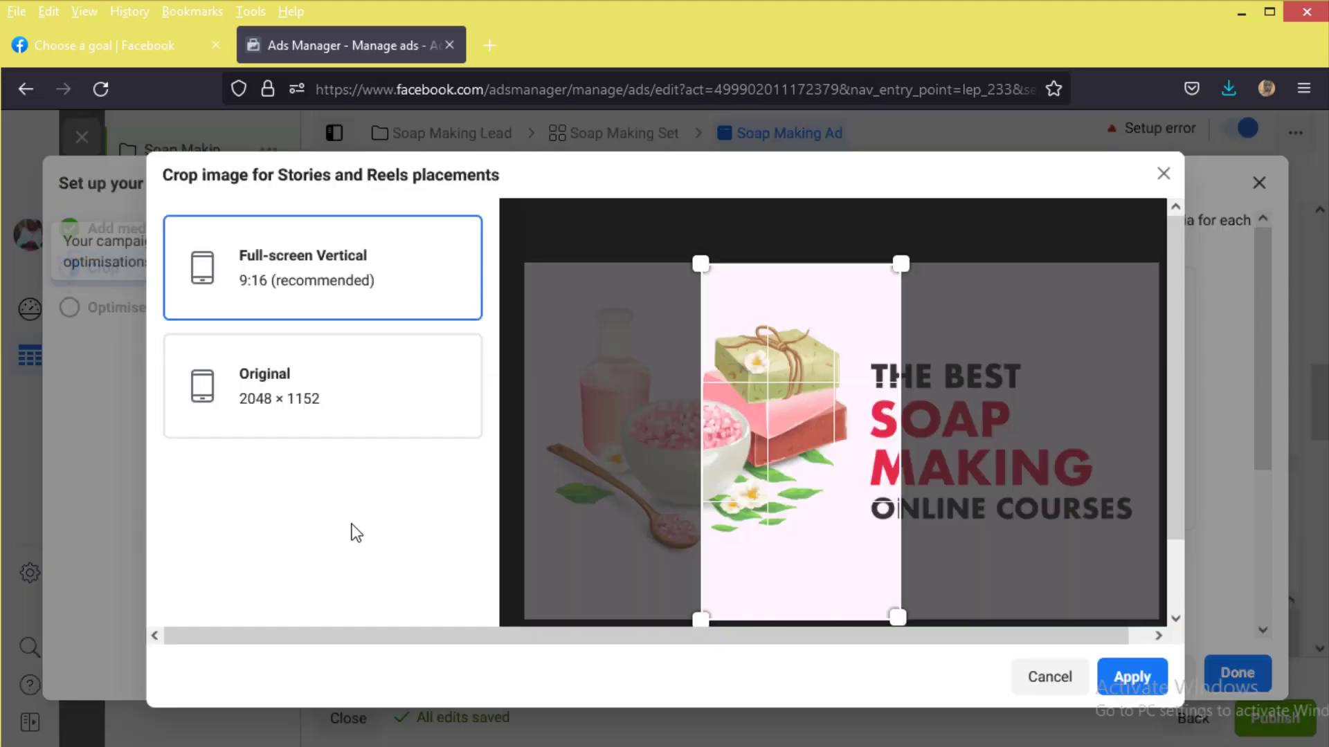
{"action": "left_click", "coordinate": [1166, 176]}
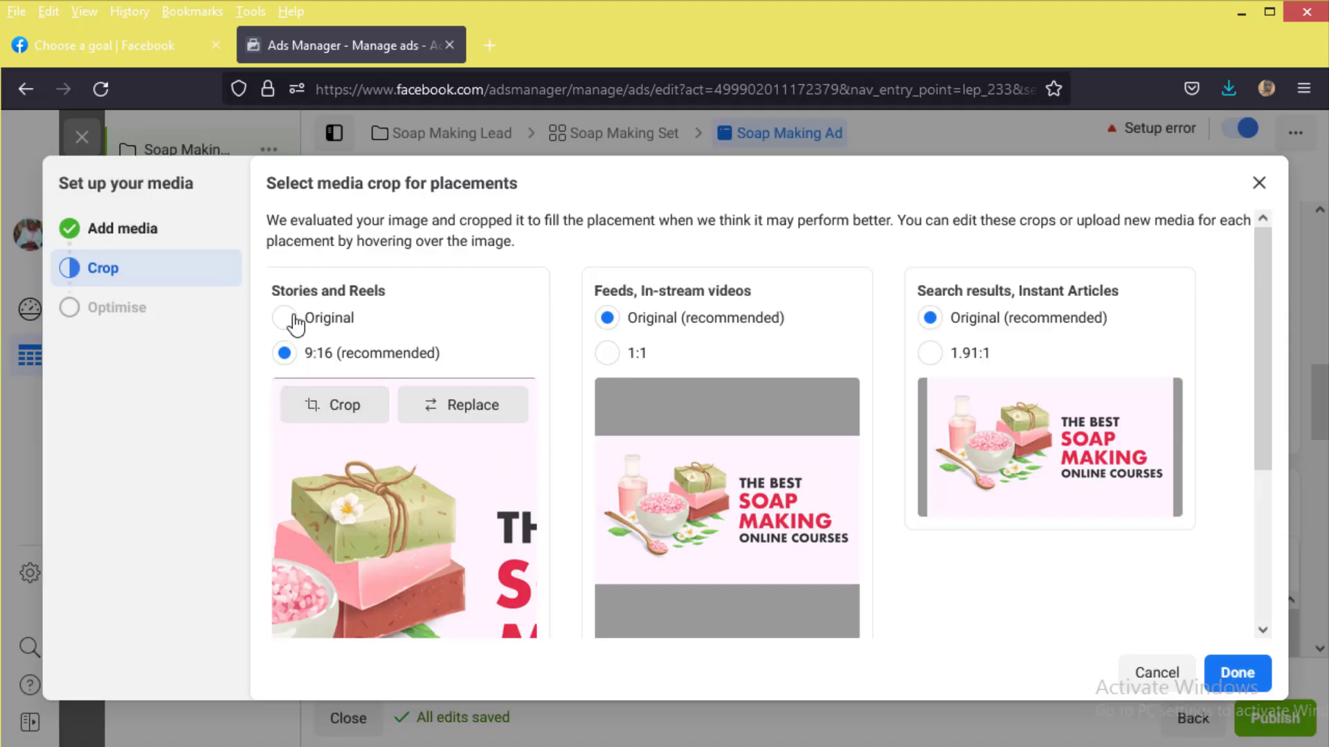
{"action": "left_click", "coordinate": [294, 319]}
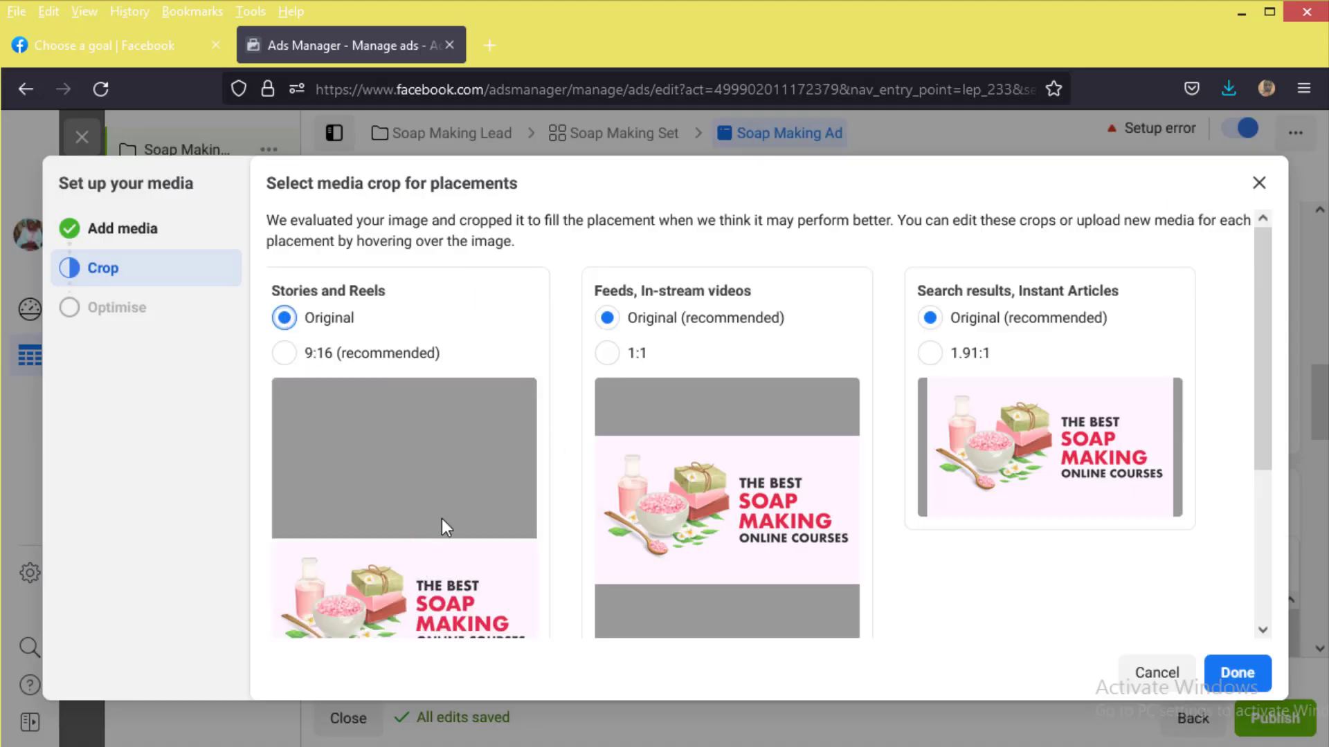
{"action": "mouse_move", "coordinate": [452, 529]}
{"action": "scroll", "coordinate": [451, 529], "scroll_direction": "down", "scroll_amount": 3}
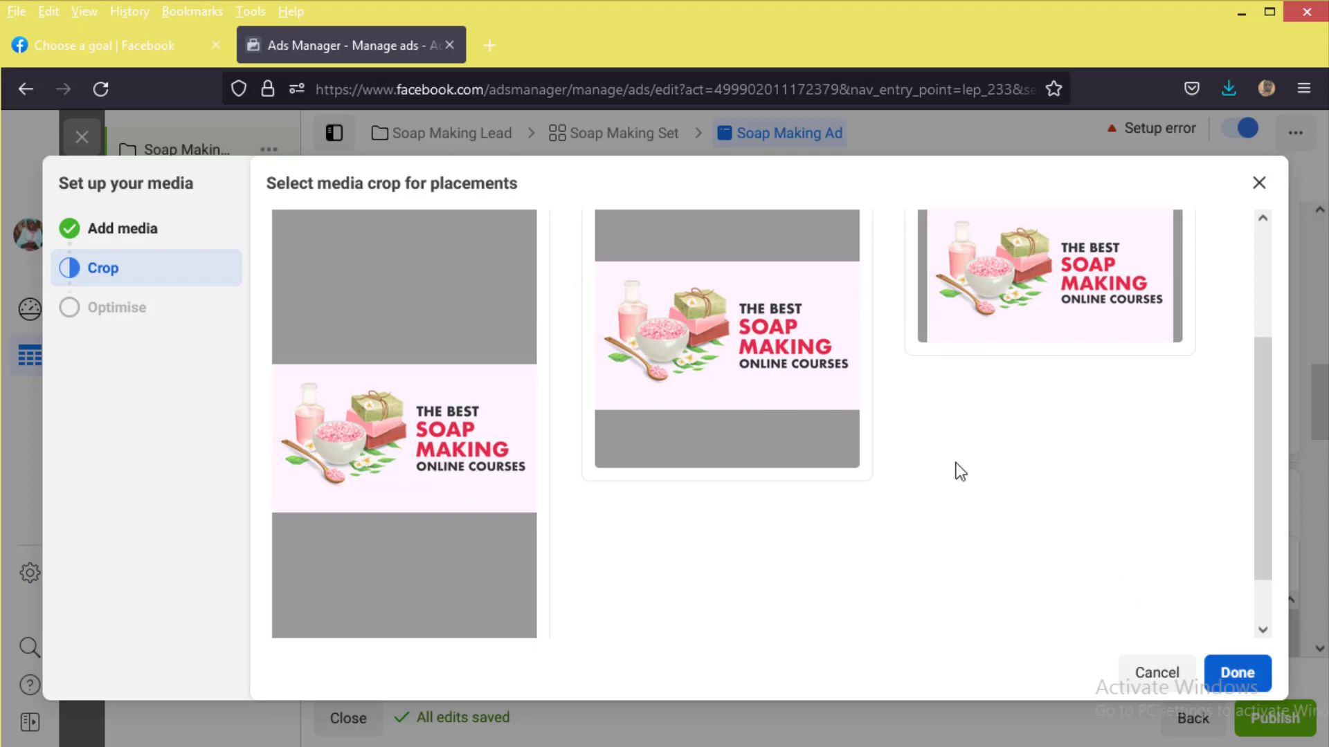
{"action": "scroll", "coordinate": [955, 468], "scroll_direction": "up", "scroll_amount": 3}
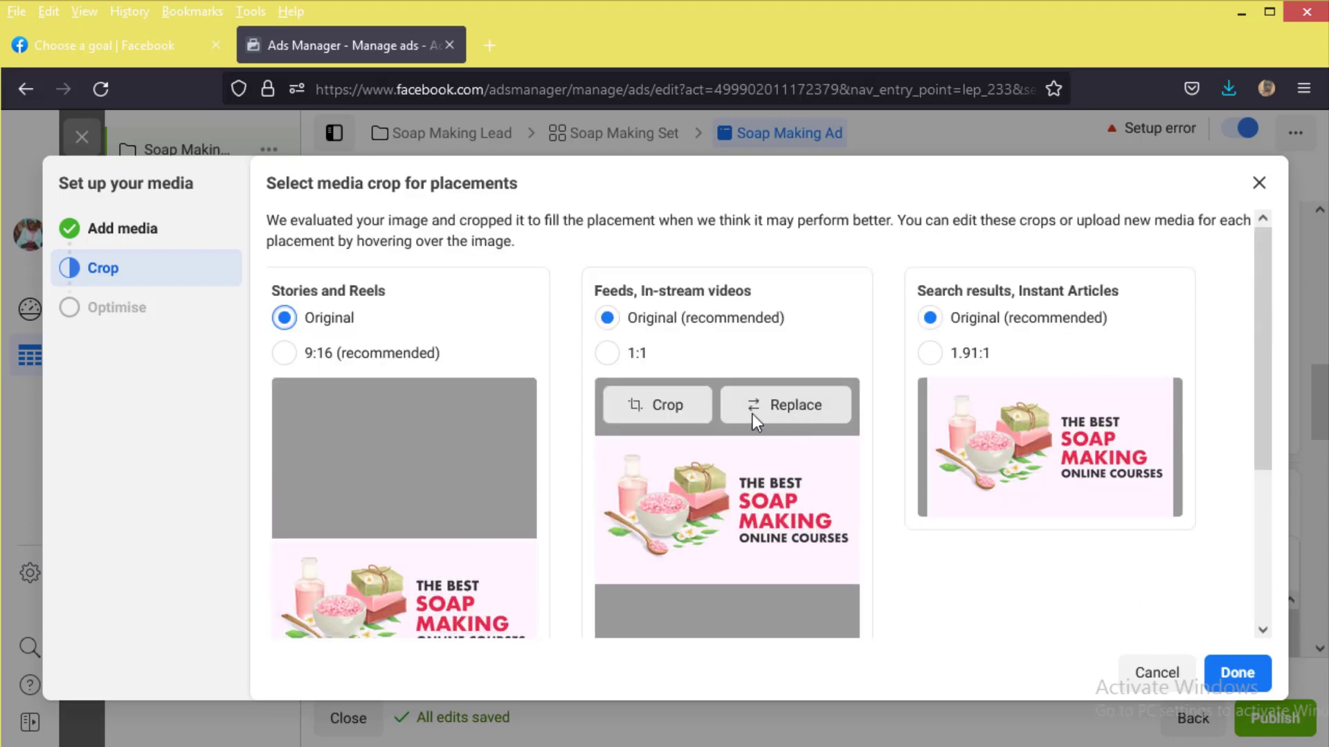
{"action": "mouse_move", "coordinate": [1056, 438]}
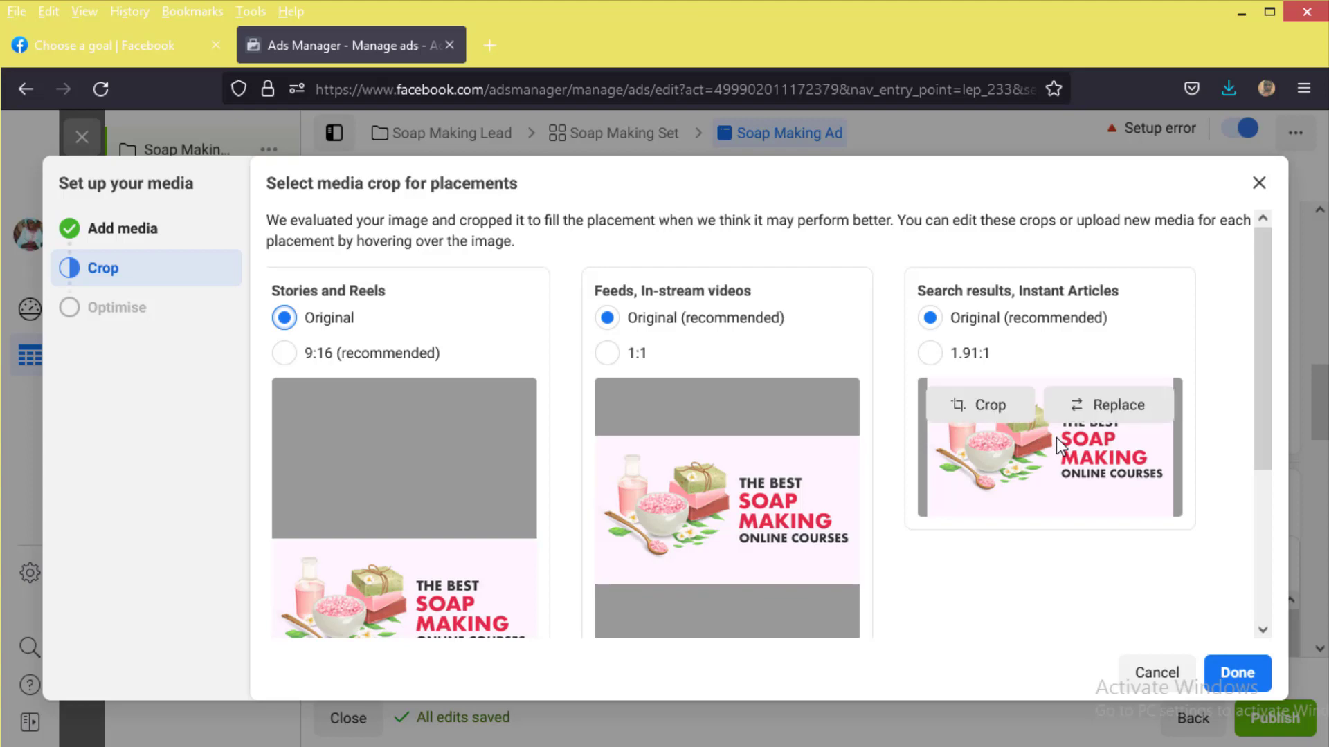
{"action": "left_click", "coordinate": [1237, 677]}
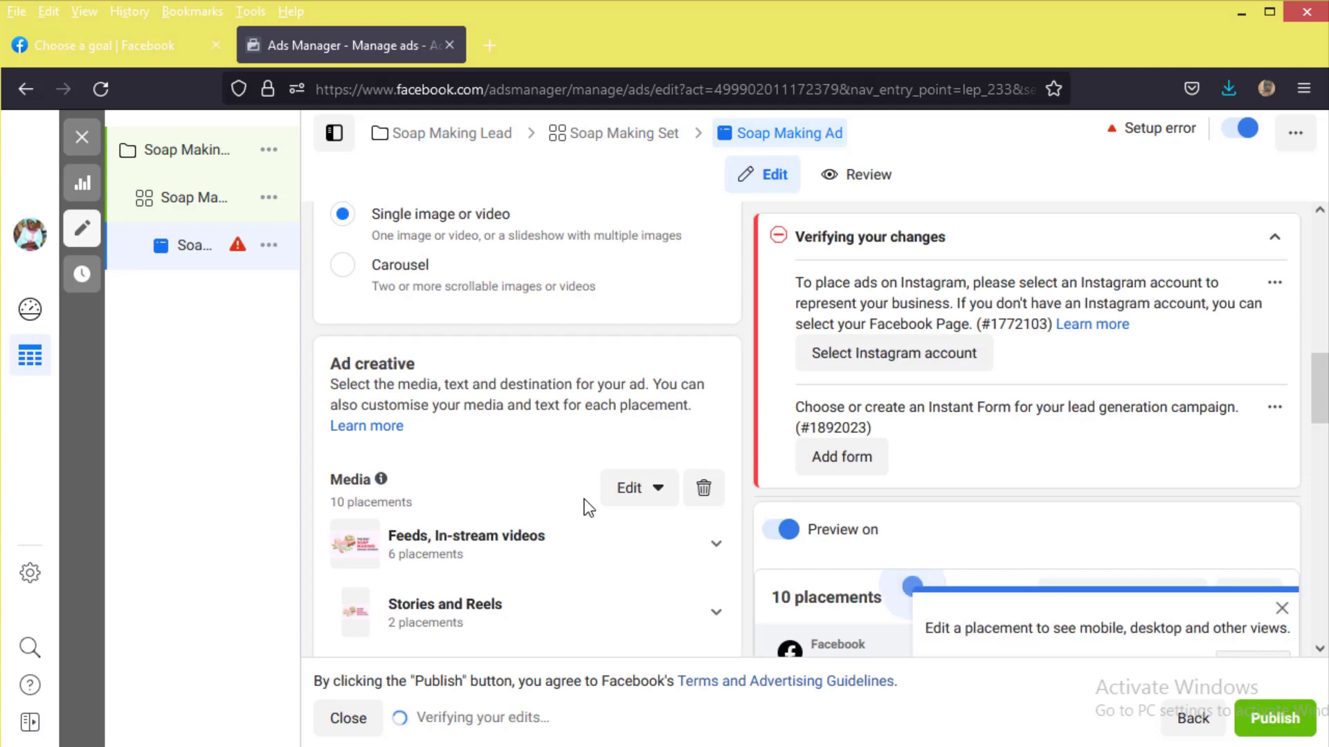
{"action": "scroll", "coordinate": [587, 503], "scroll_direction": "down", "scroll_amount": 2}
{"action": "scroll", "coordinate": [600, 512], "scroll_direction": "down", "scroll_amount": 2}
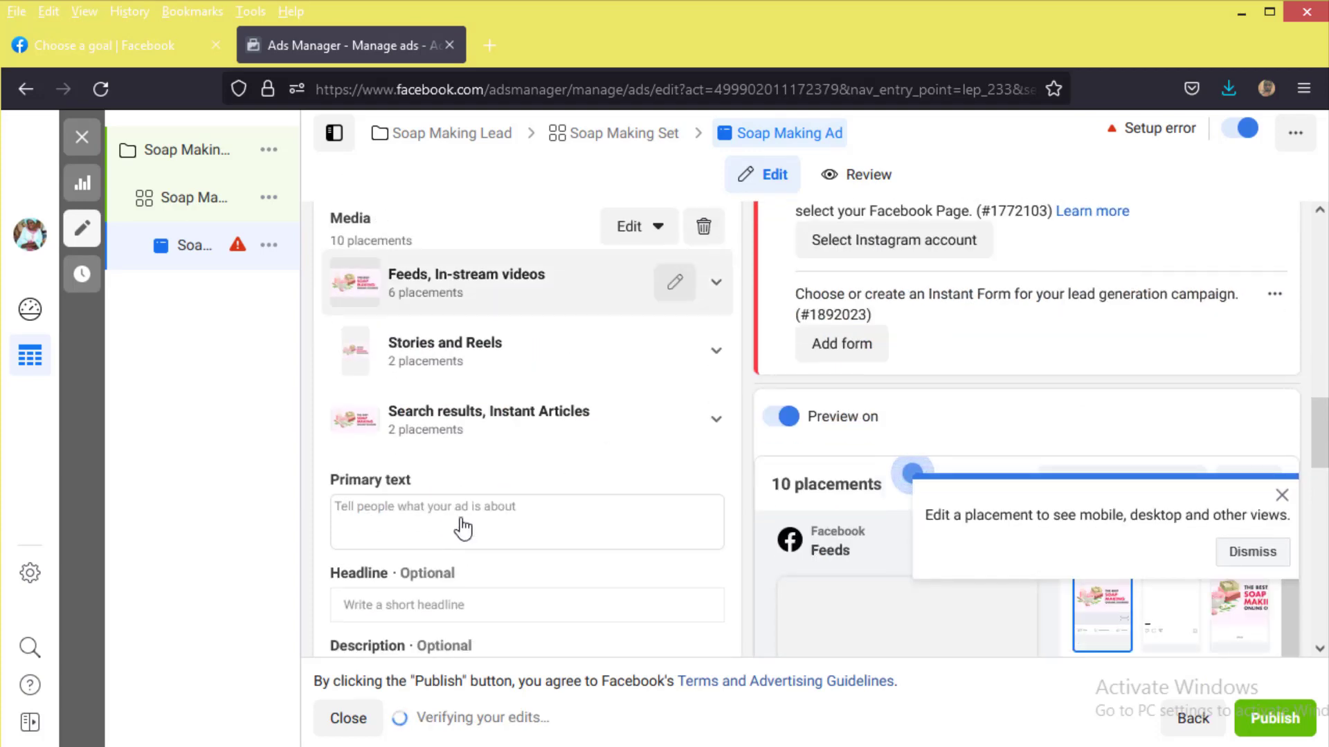
{"action": "scroll", "coordinate": [464, 526], "scroll_direction": "down", "scroll_amount": 2}
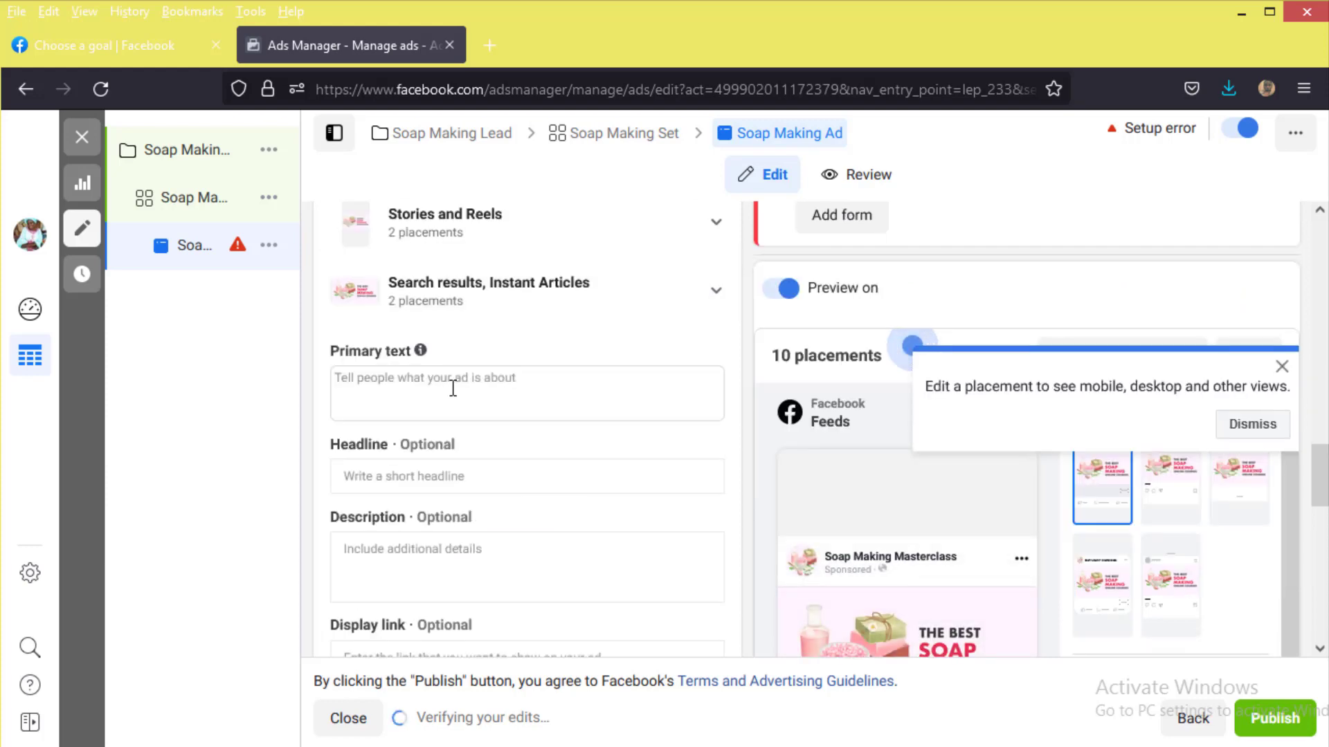
{"action": "left_click", "coordinate": [1282, 367]}
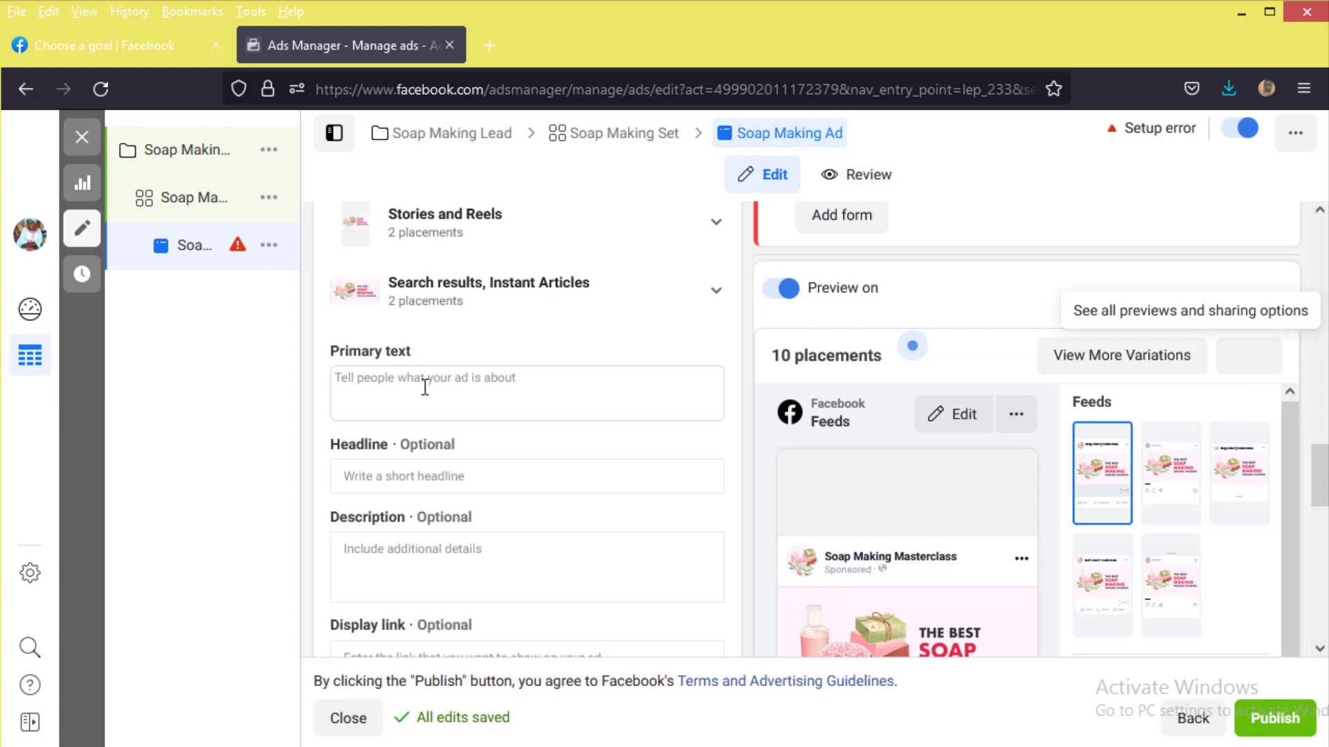
{"action": "left_click", "coordinate": [496, 383]}
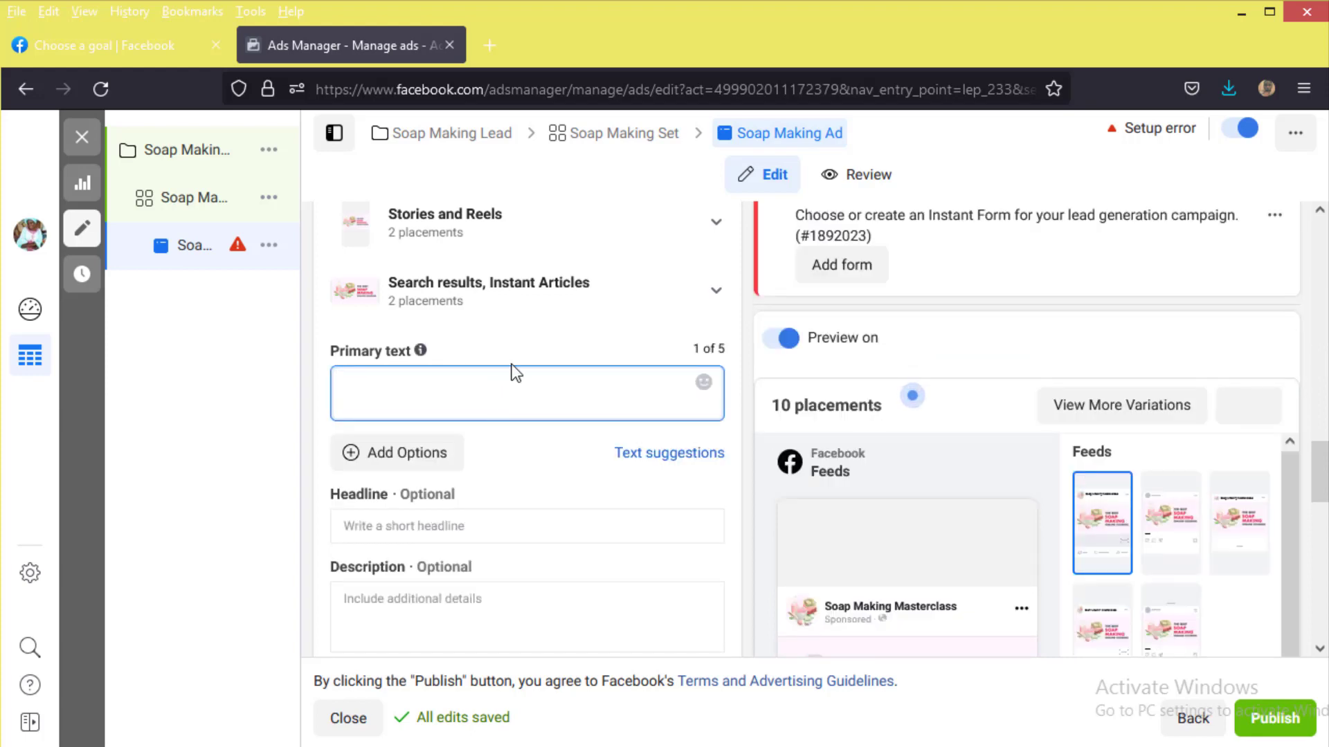
{"action": "scroll", "coordinate": [872, 498], "scroll_direction": "down", "scroll_amount": 3}
{"action": "scroll", "coordinate": [881, 537], "scroll_direction": "down", "scroll_amount": 1}
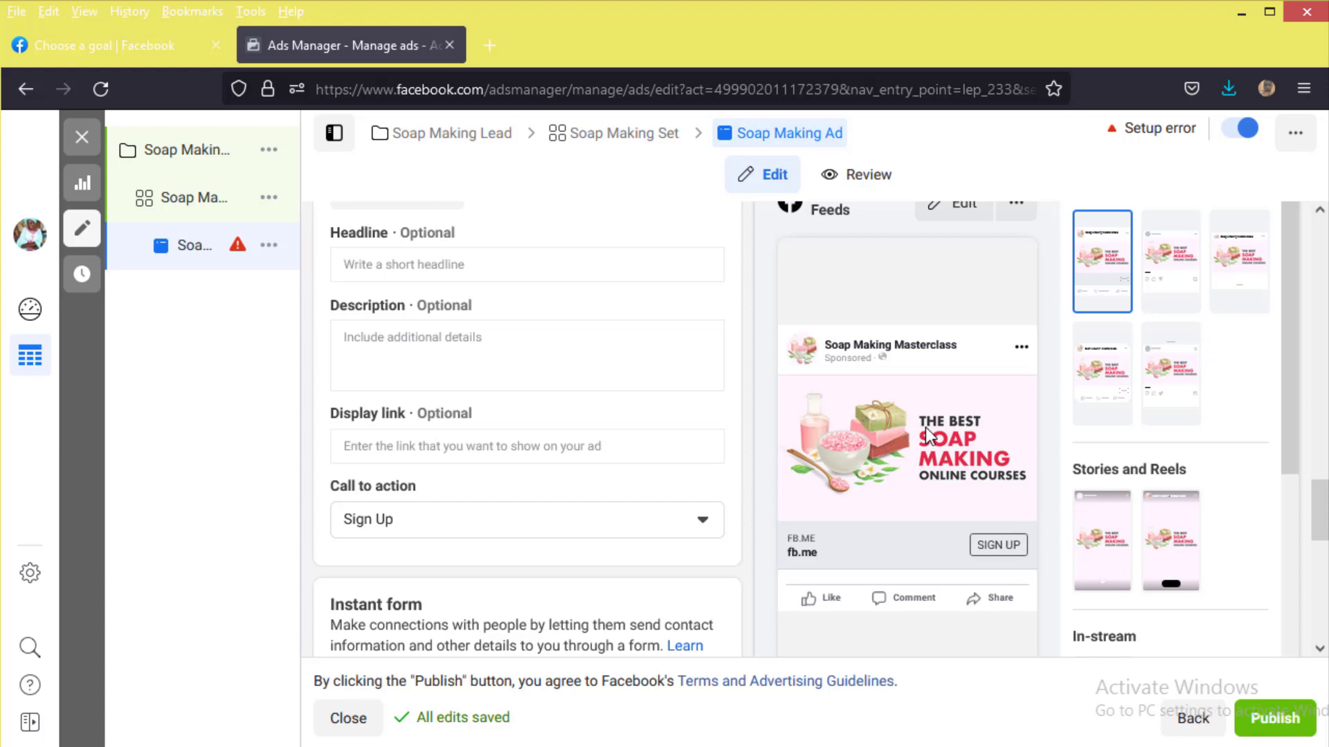
{"action": "scroll", "coordinate": [408, 298], "scroll_direction": "up", "scroll_amount": 2}
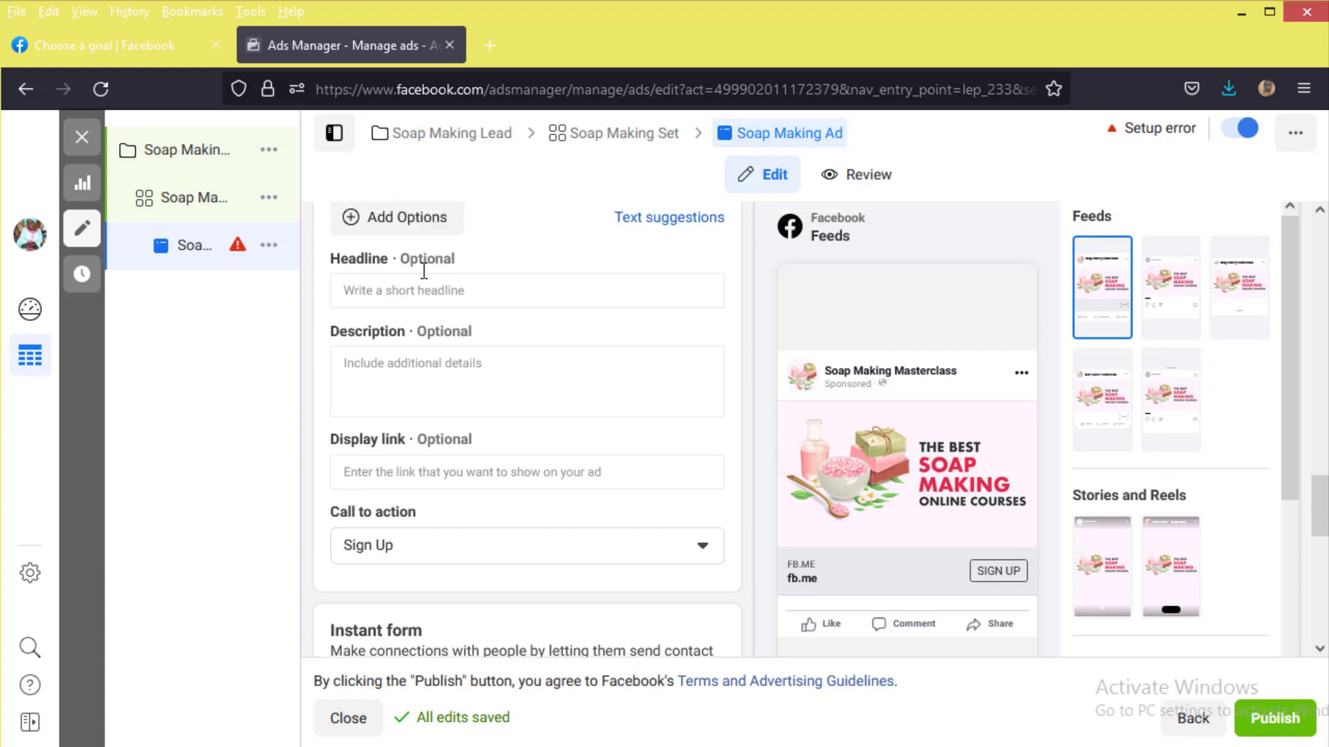
{"action": "scroll", "coordinate": [425, 346], "scroll_direction": "up", "scroll_amount": 3}
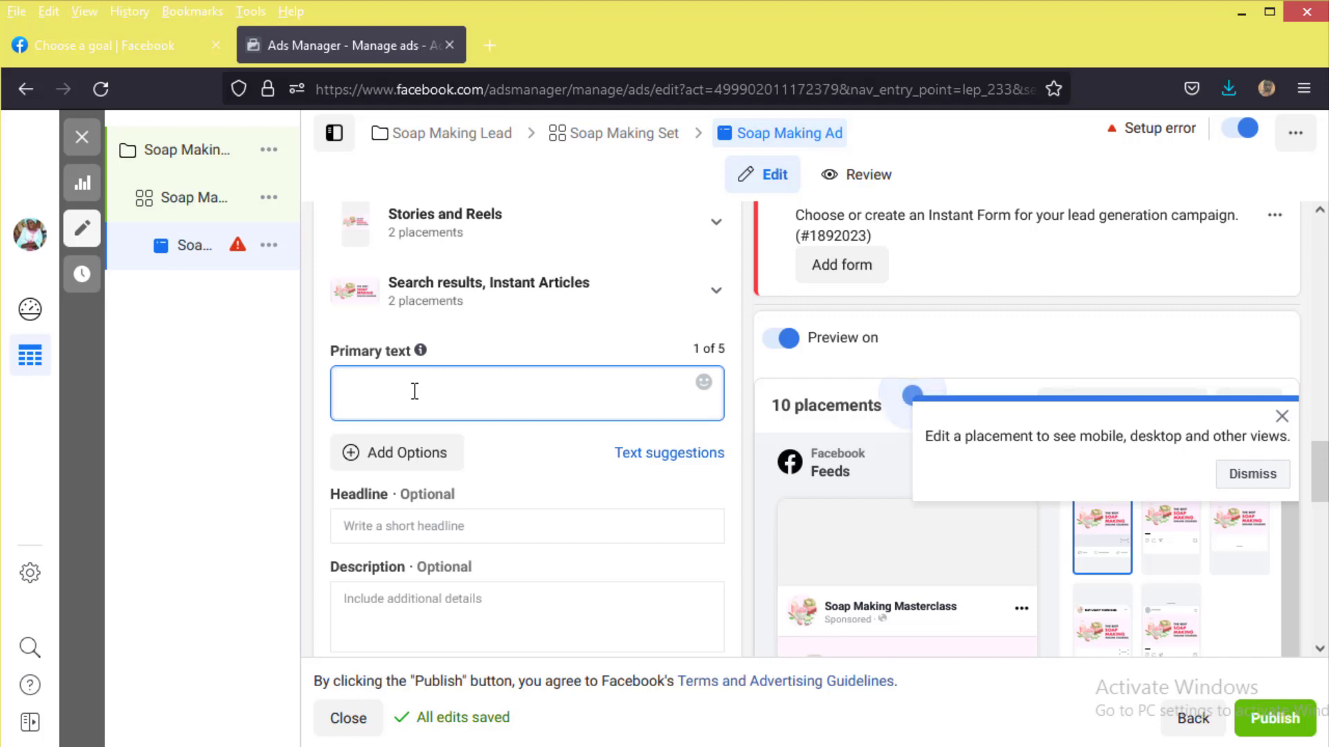
Step: Type 'Ultimate Soap Making Masterclass' and 'Date: 10th August, 2021' as primary text, then check that date's weekday
{"action": "type", "text": "Ultima"}
{"action": "type", "text": "te Soap Making Masterclass"}
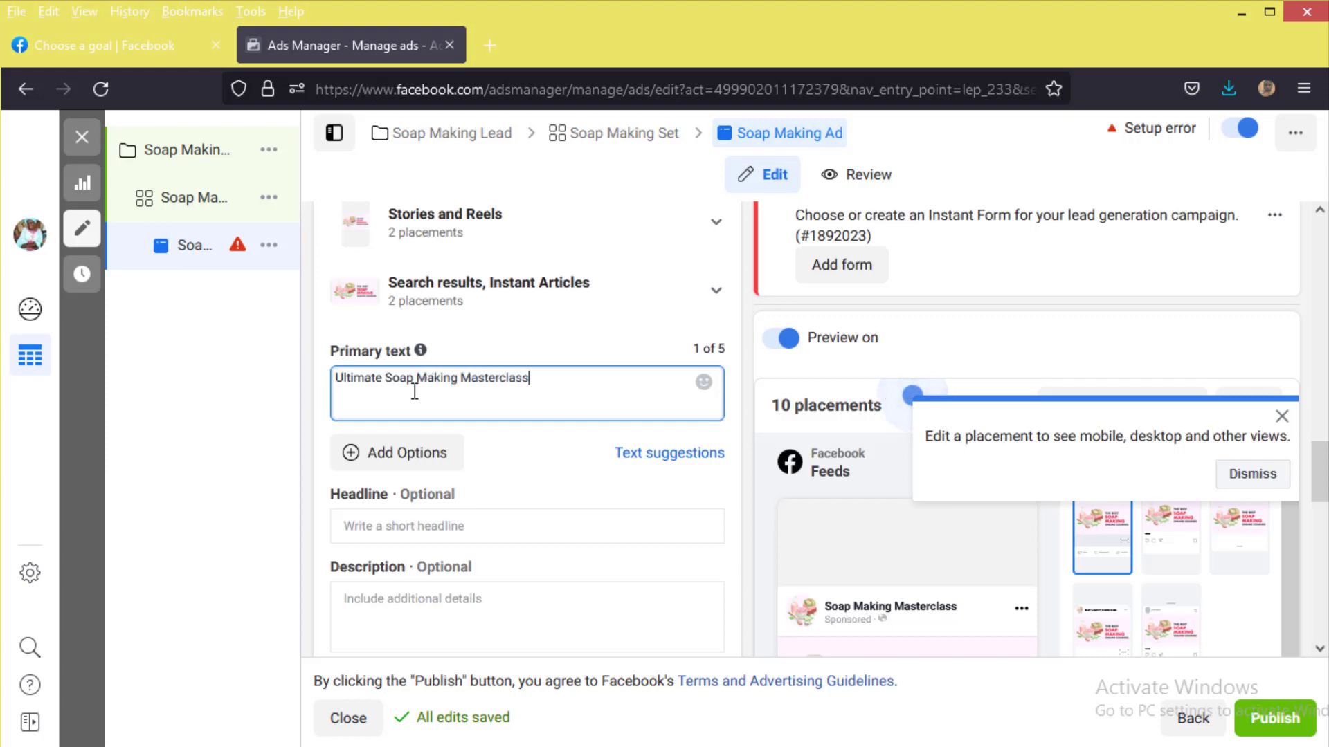
{"action": "key", "text": "Return"}
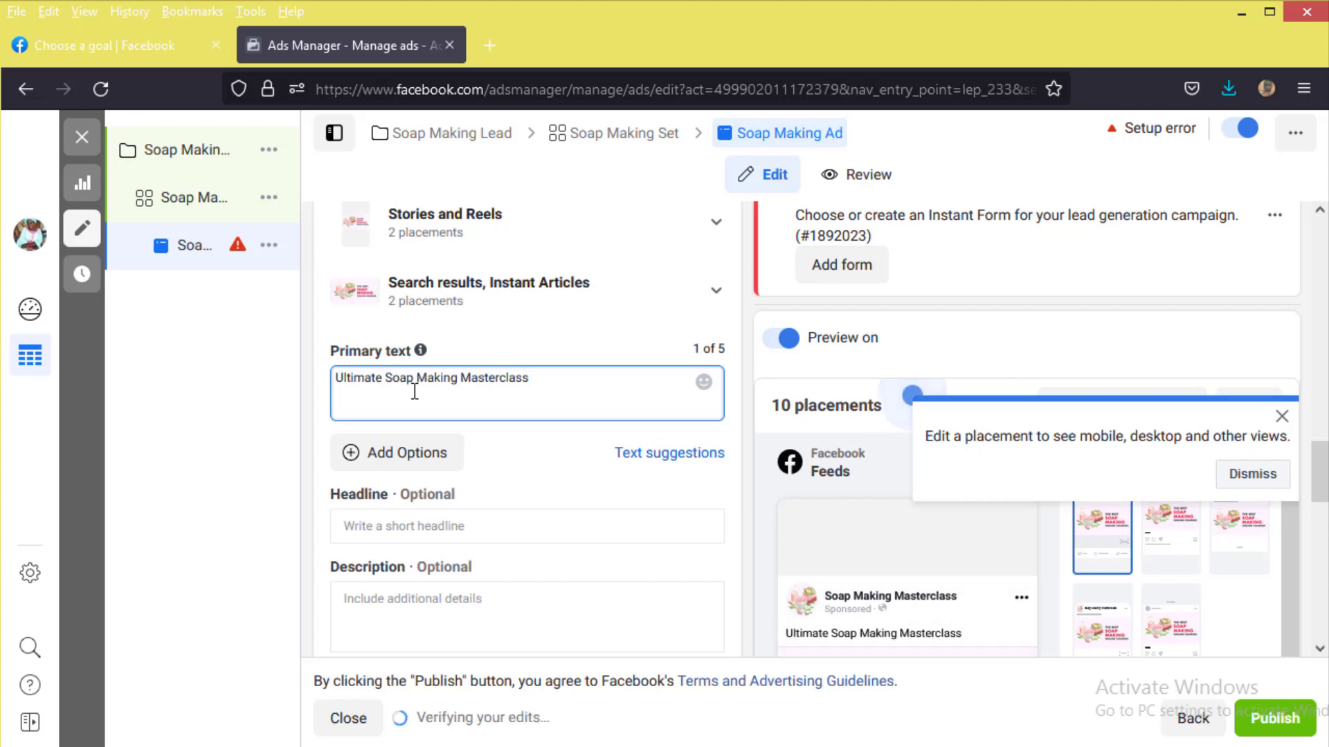
{"action": "type", "text": "Date: 10th"}
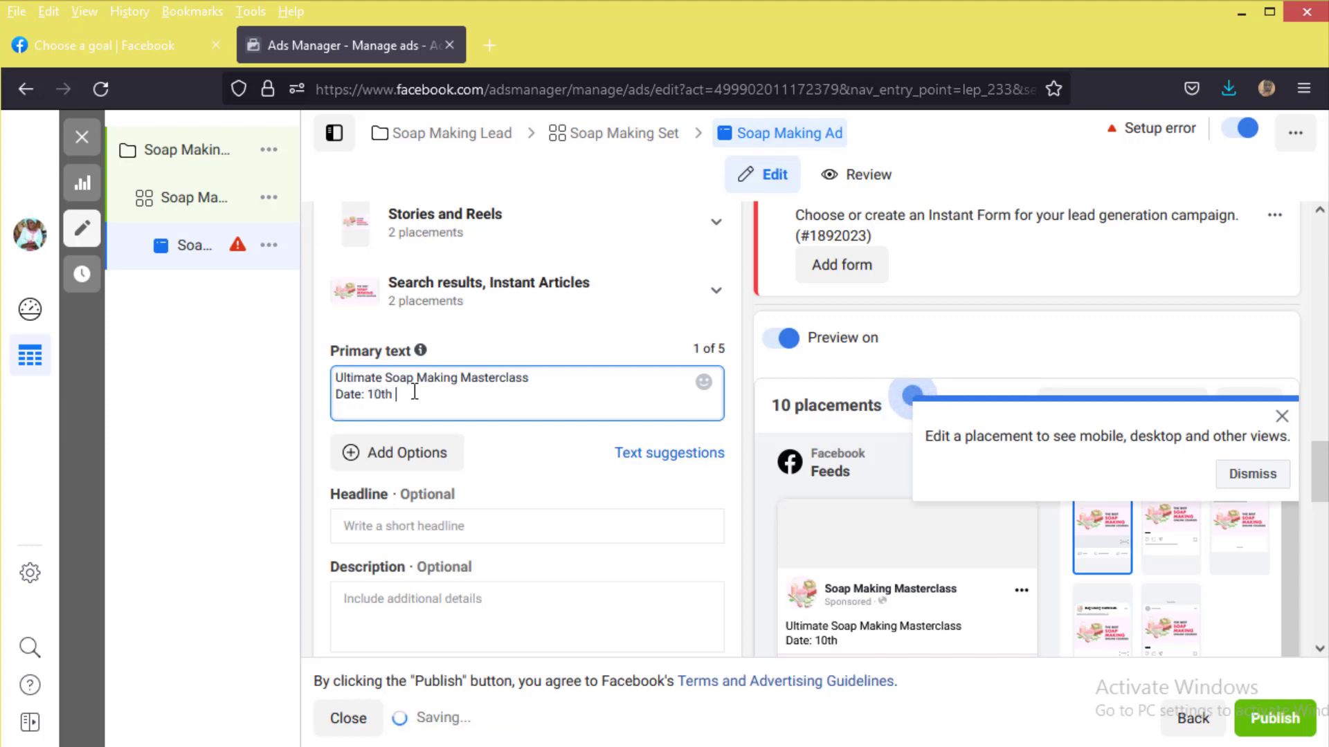
{"action": "type", "text": "August"}
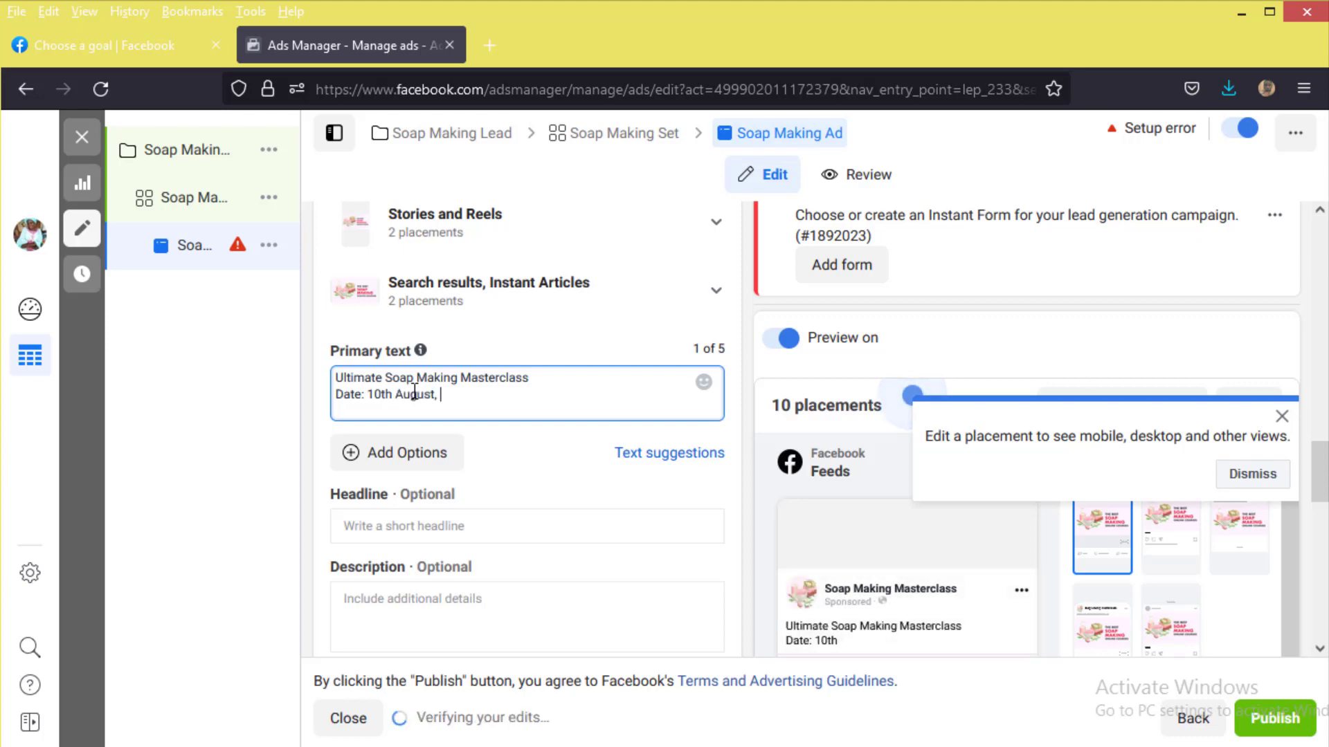
{"action": "type", "text": ", 2021"}
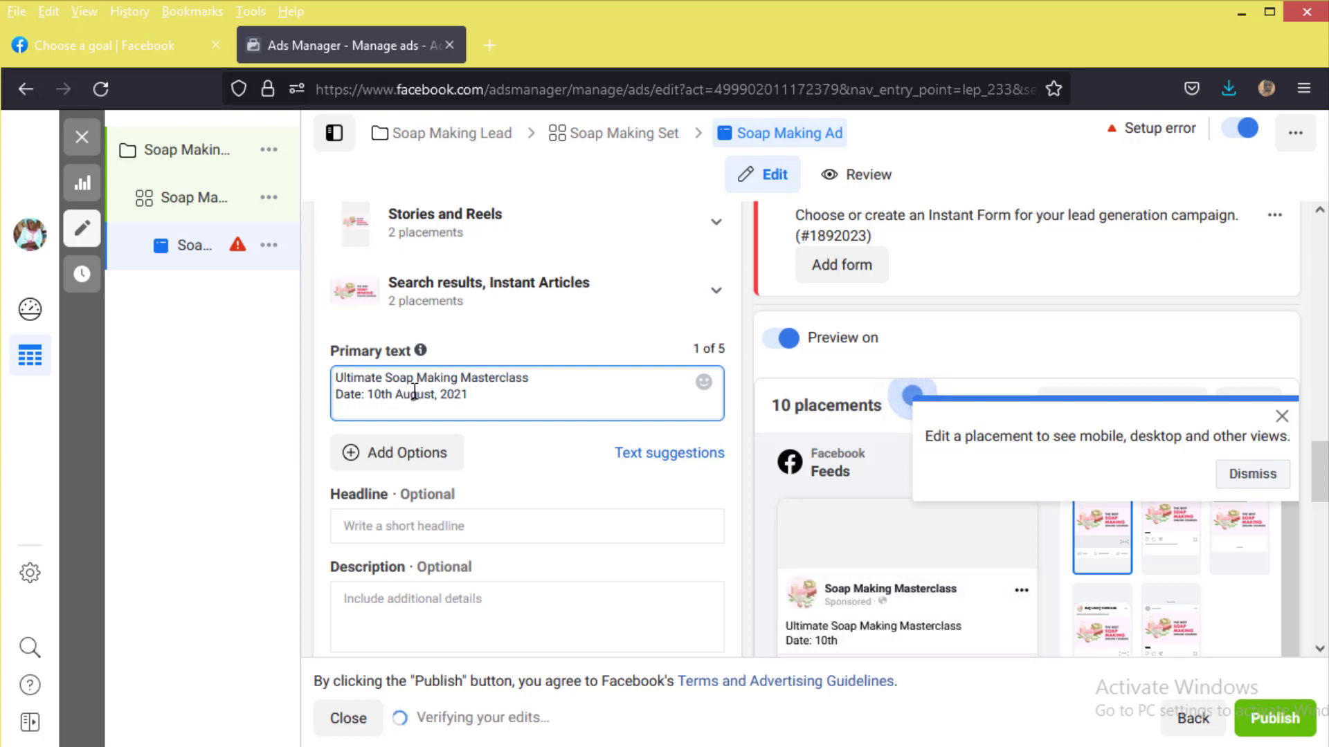
{"action": "left_click", "coordinate": [372, 398]}
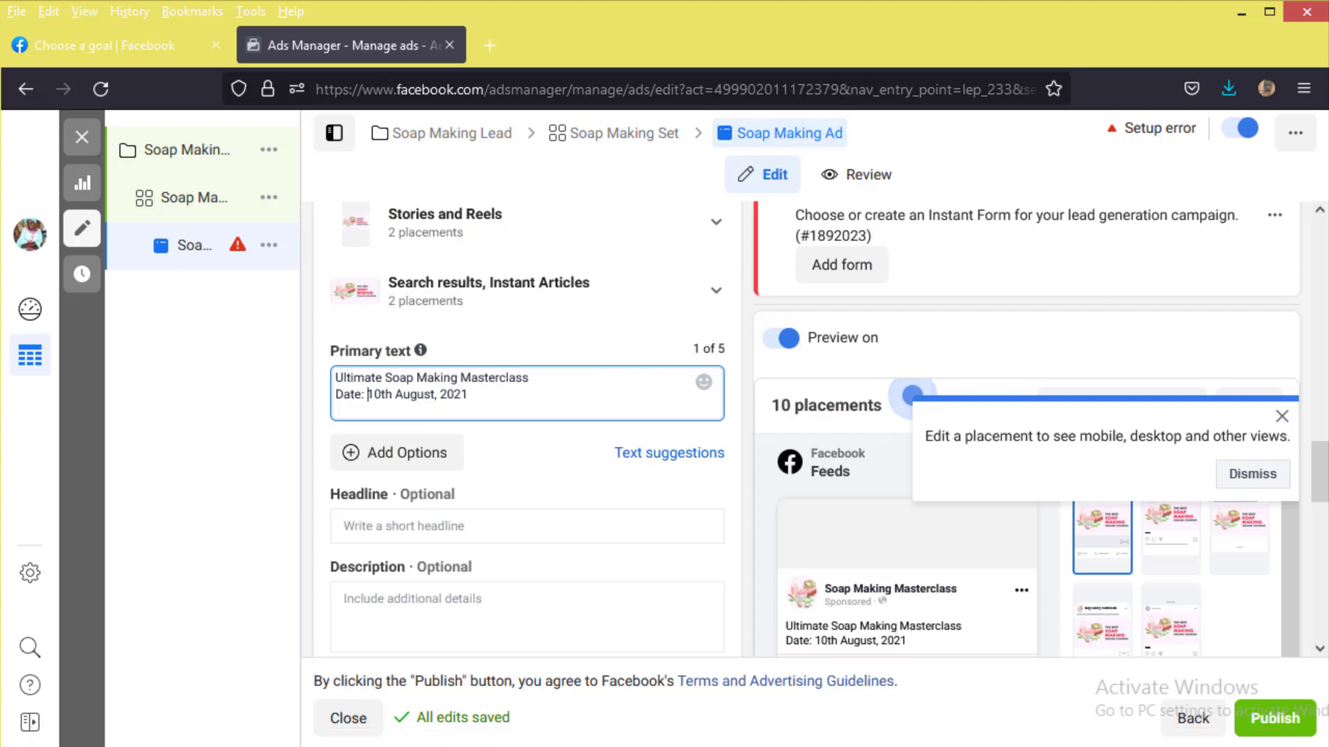
{"action": "left_click", "coordinate": [1308, 746]}
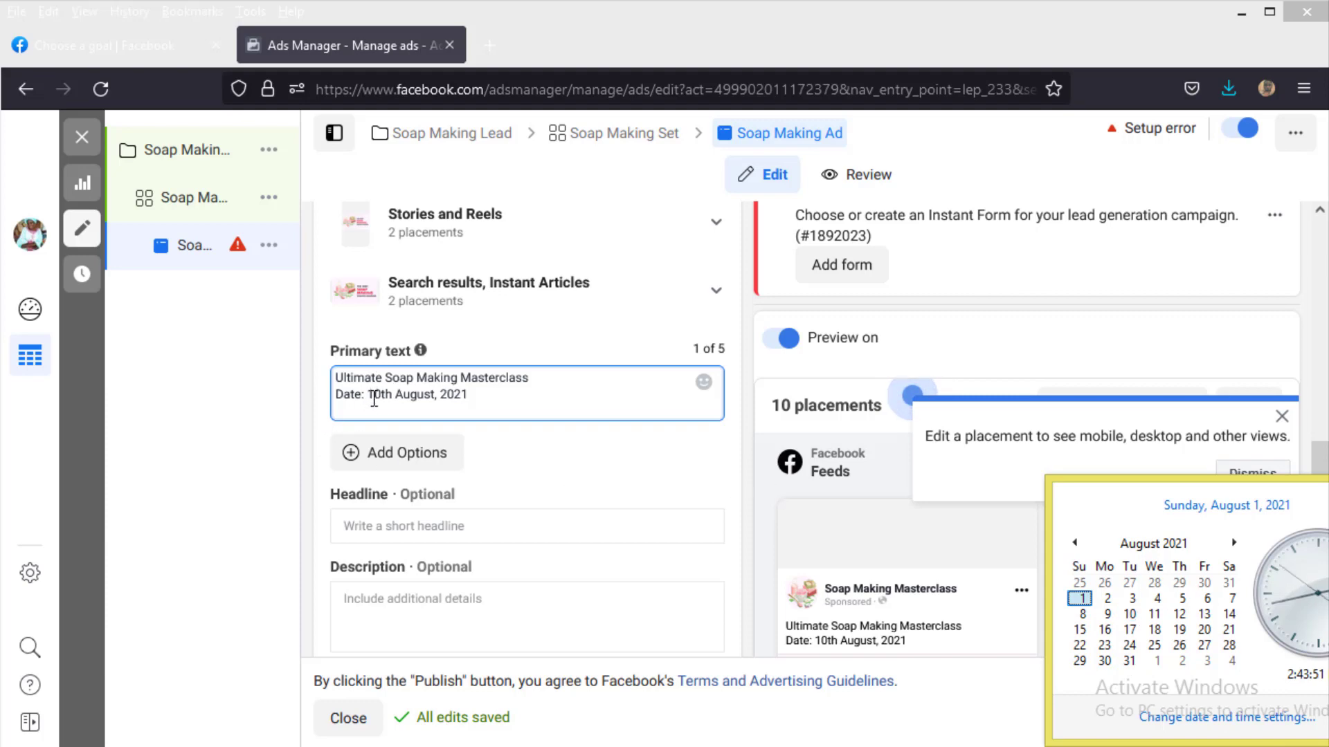
Step: Insert 'Tuesday,' before the 10th August date and start a new Time line in the primary text
{"action": "left_click", "coordinate": [375, 398]}
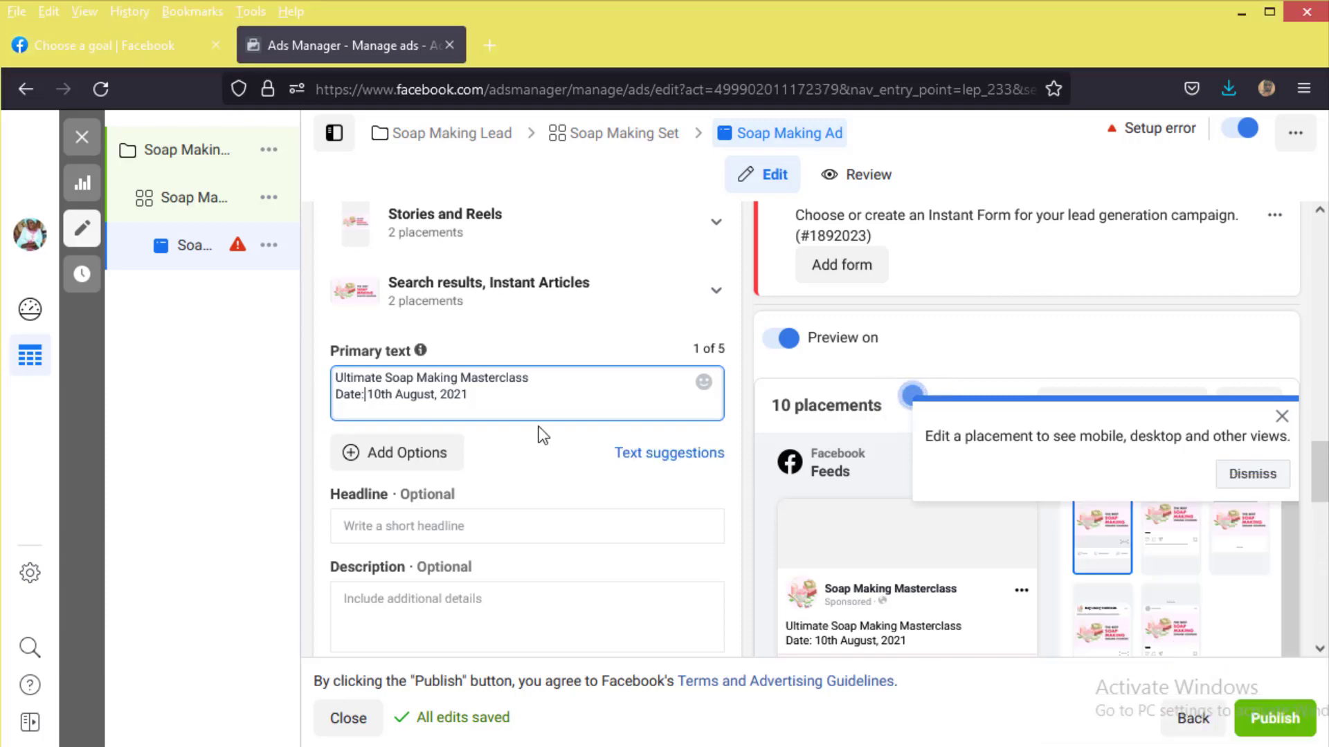
{"action": "type", "text": "Tues"}
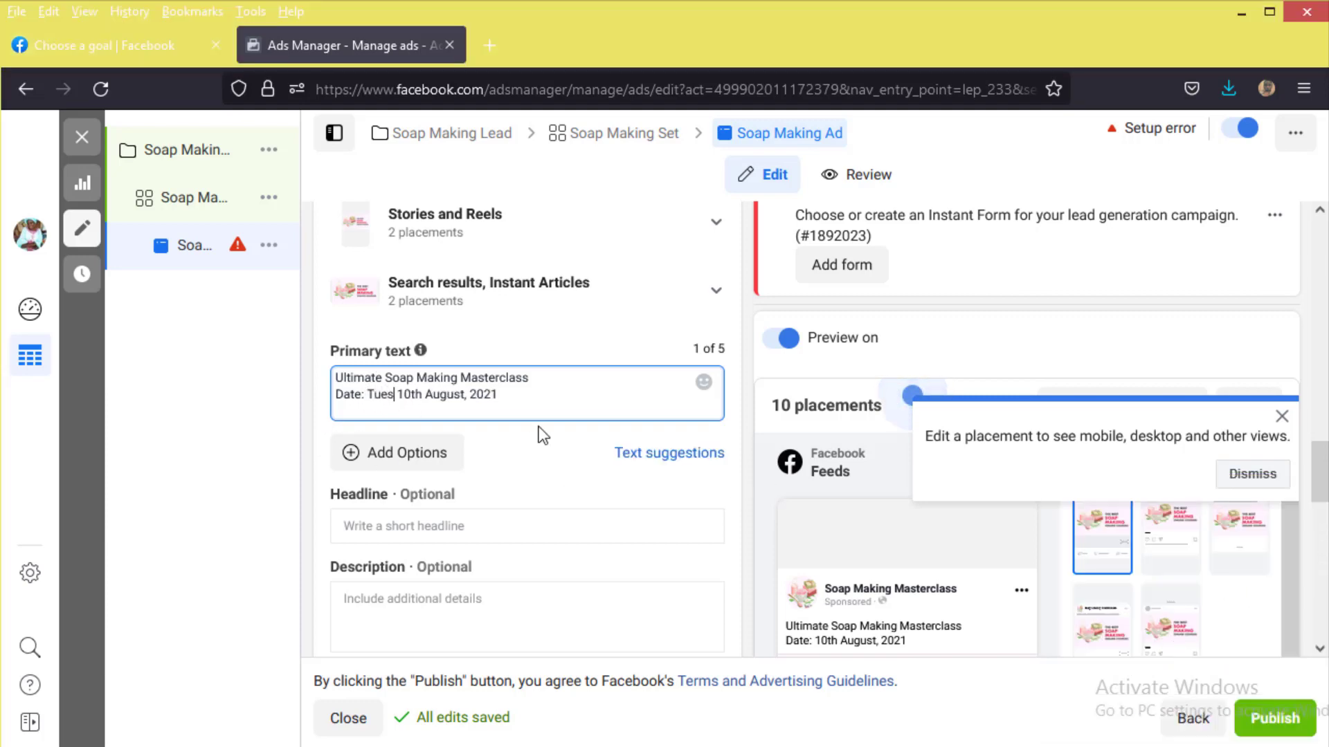
{"action": "type", "text": "day"}
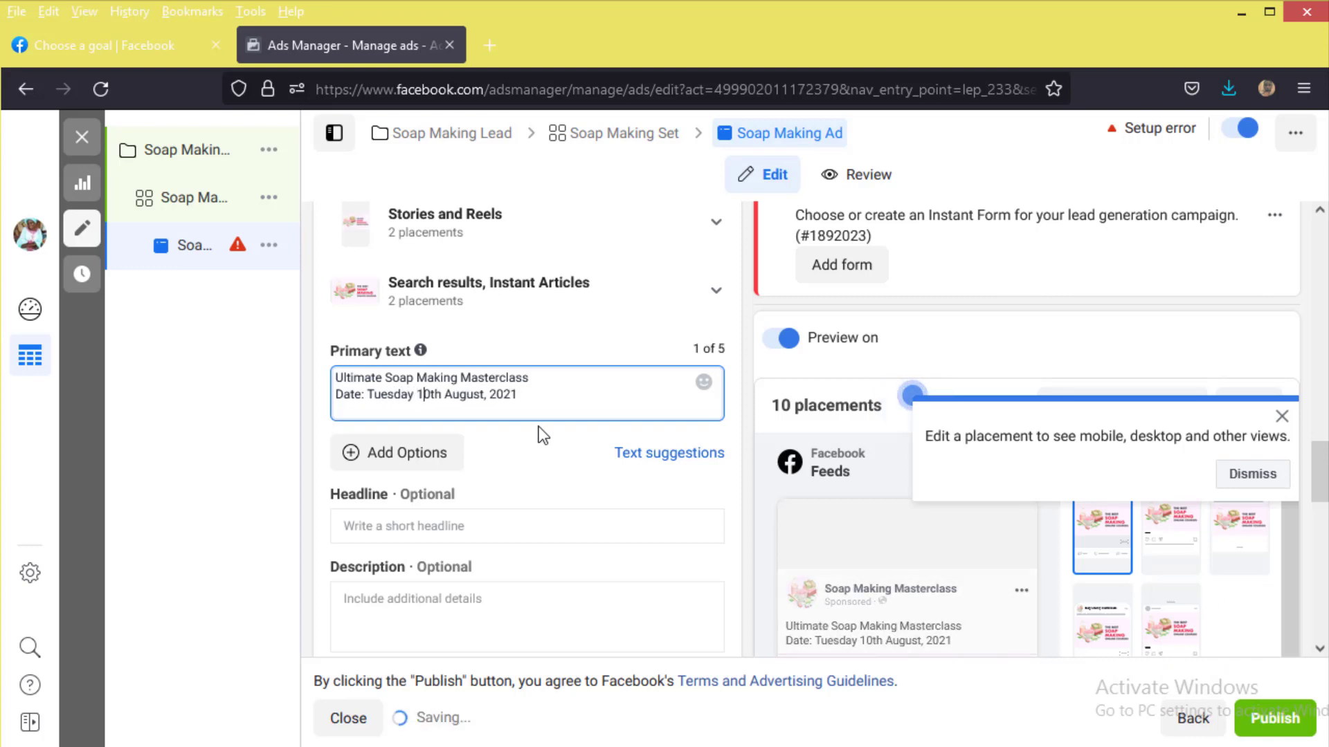
{"action": "type", "text": ","}
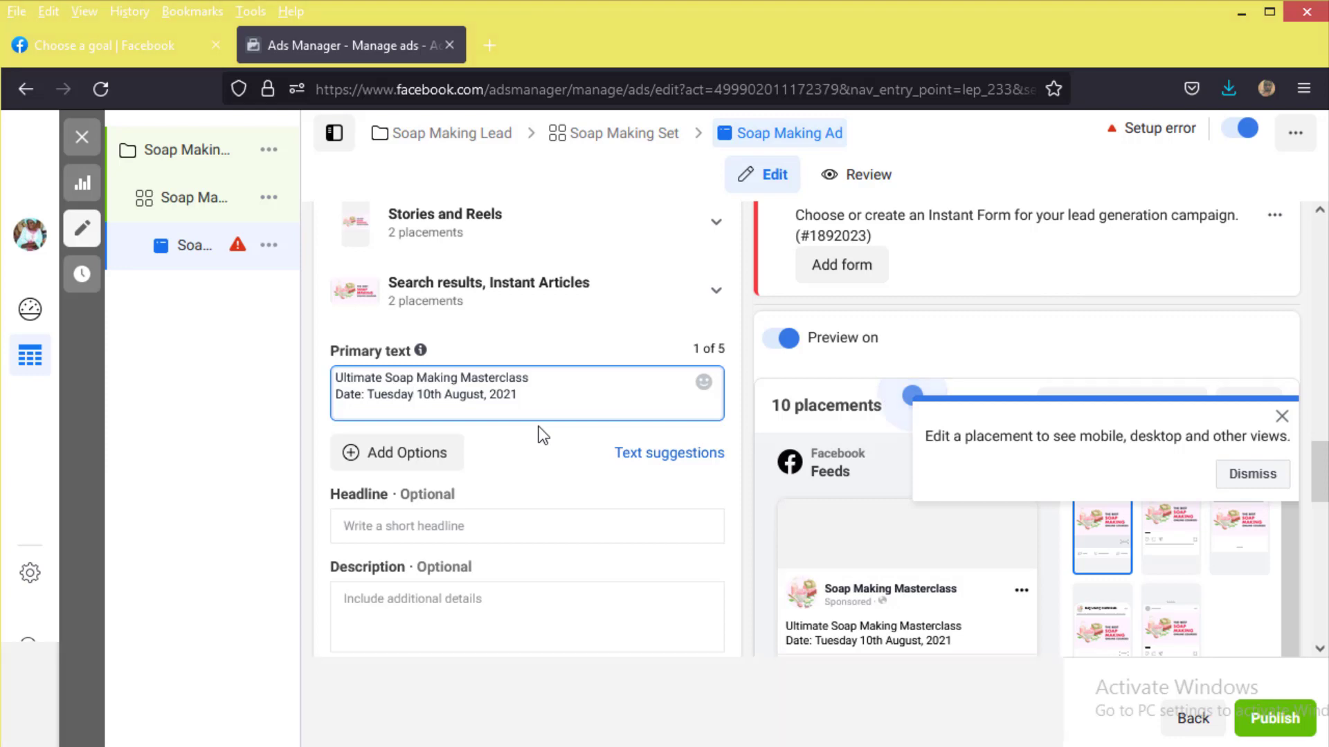
{"action": "left_click", "coordinate": [540, 405]}
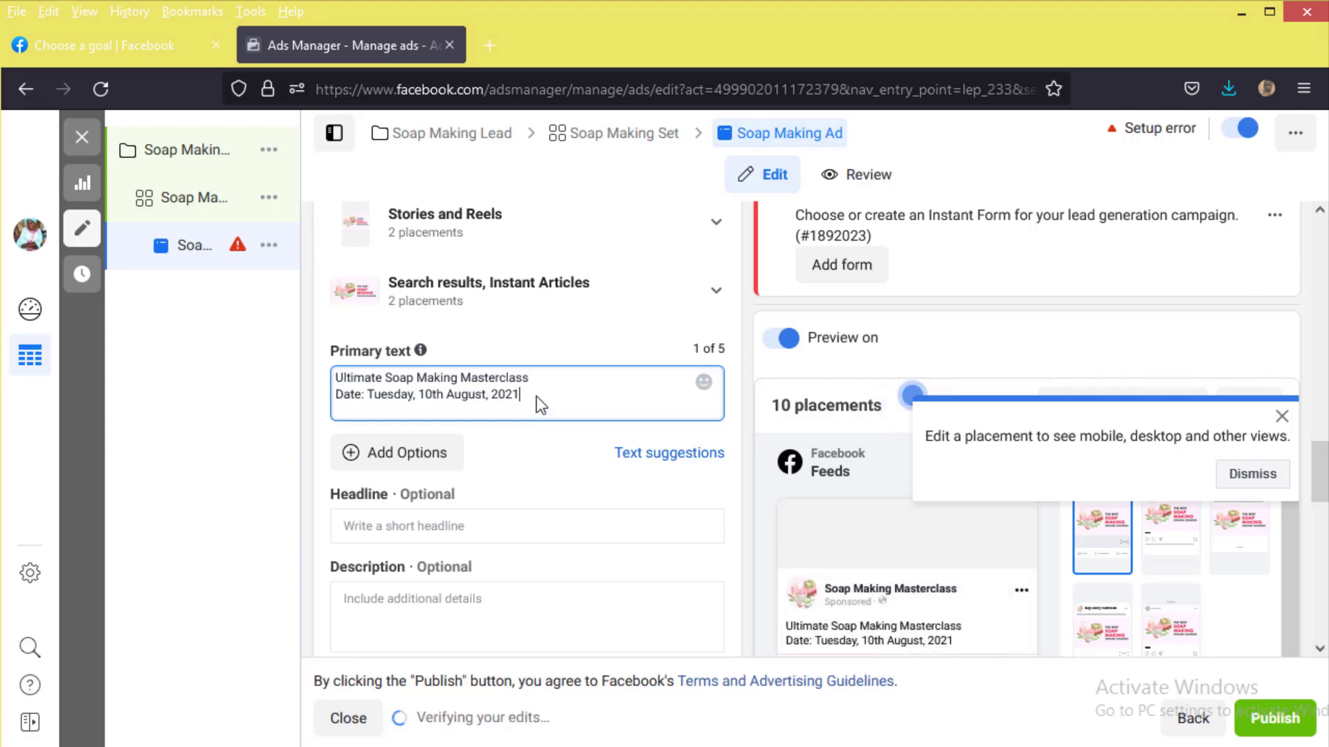
{"action": "key", "text": "Return"}
{"action": "type", "text": "Time: 10:00 Pm"}
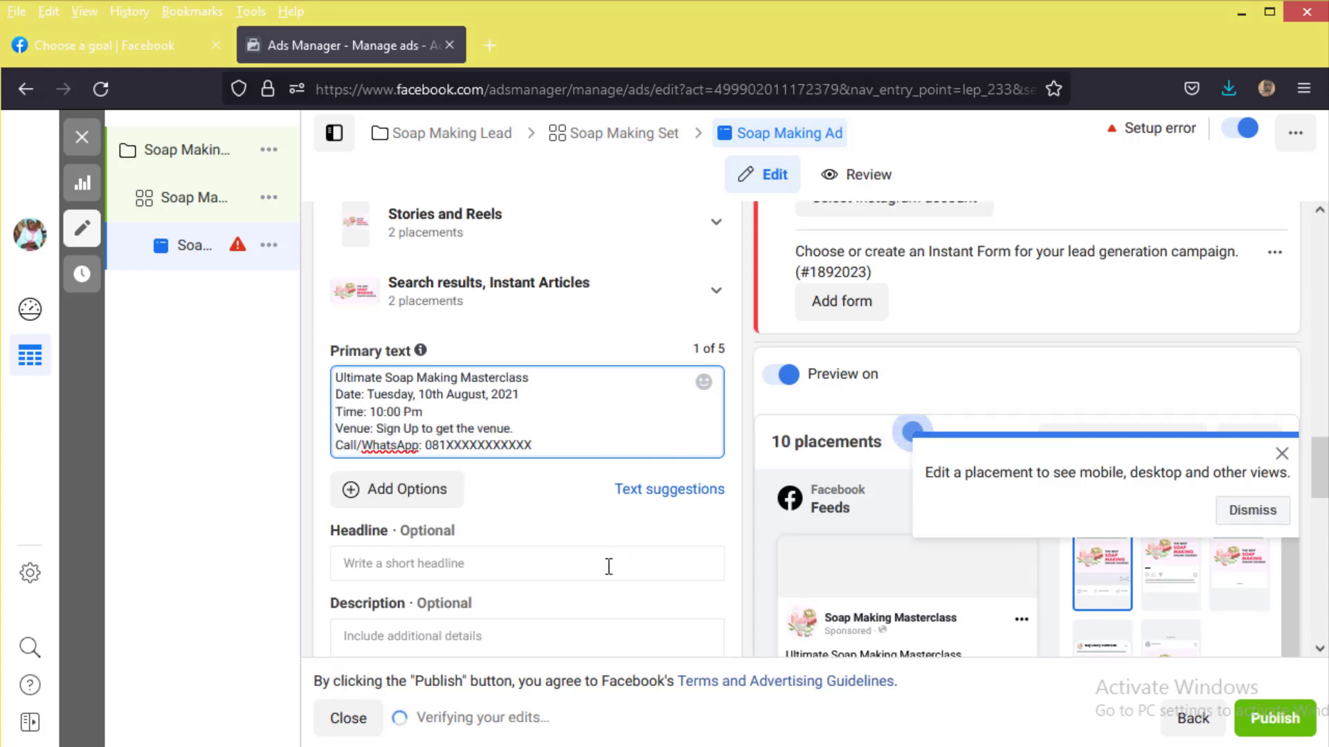
{"action": "left_click", "coordinate": [702, 526]}
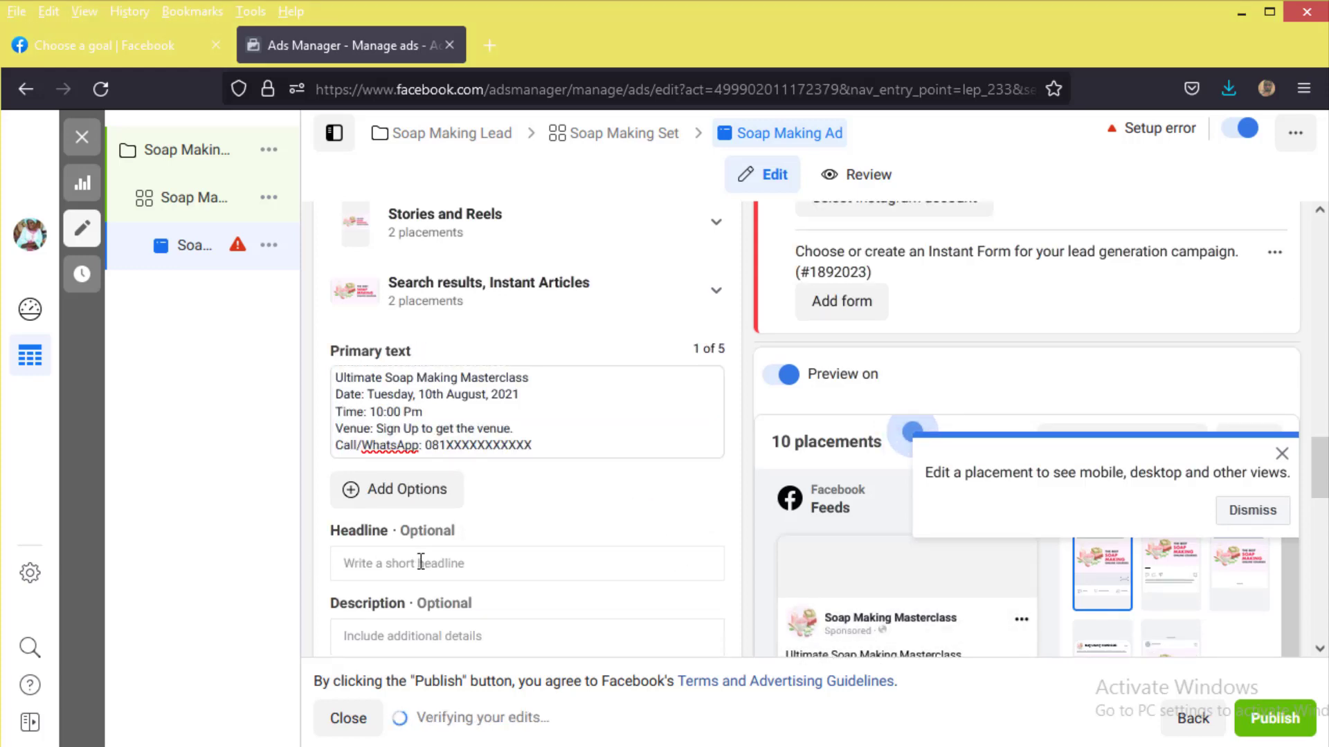
{"action": "scroll", "coordinate": [819, 532], "scroll_direction": "down", "scroll_amount": 3}
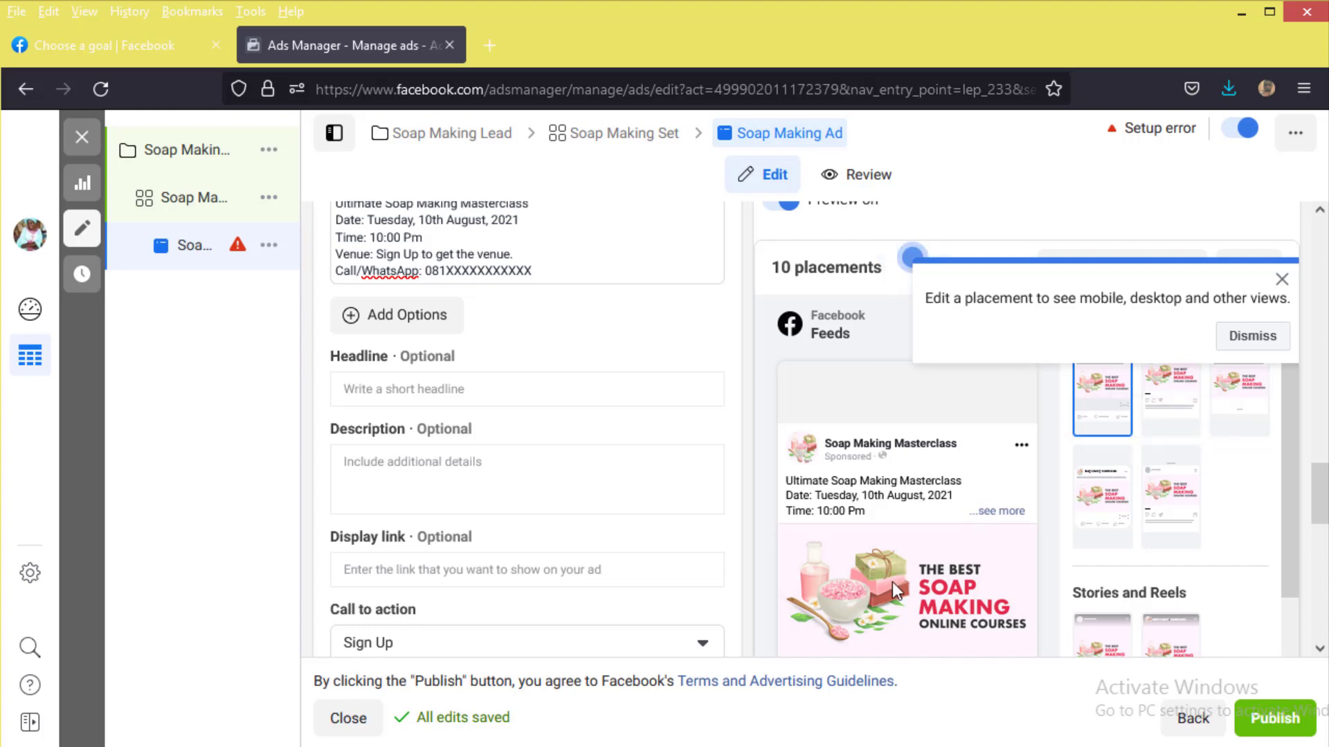
{"action": "scroll", "coordinate": [920, 476], "scroll_direction": "down", "scroll_amount": 3}
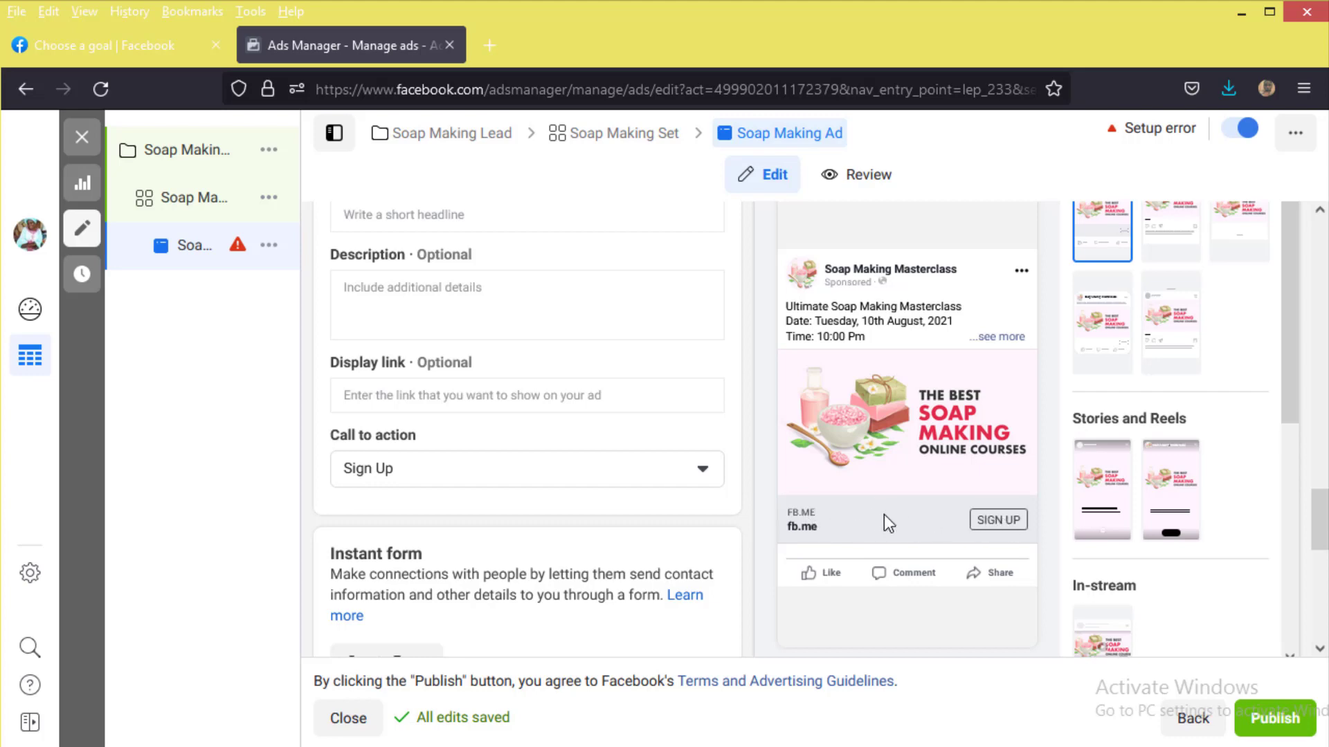
{"action": "scroll", "coordinate": [350, 315], "scroll_direction": "up", "scroll_amount": 2}
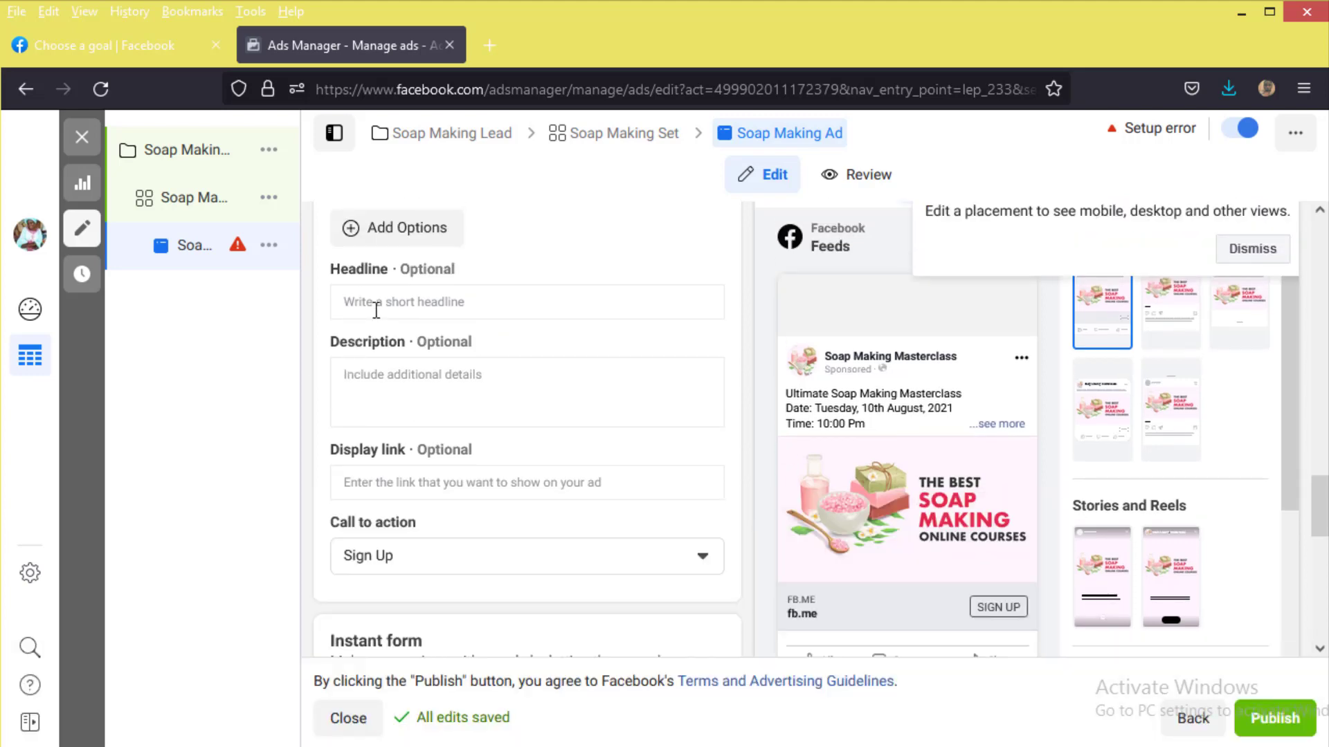
Step: Enter 'Soap Making Masterclass' as the ad headline
{"action": "left_click", "coordinate": [376, 304]}
{"action": "type", "text": "Soap"}
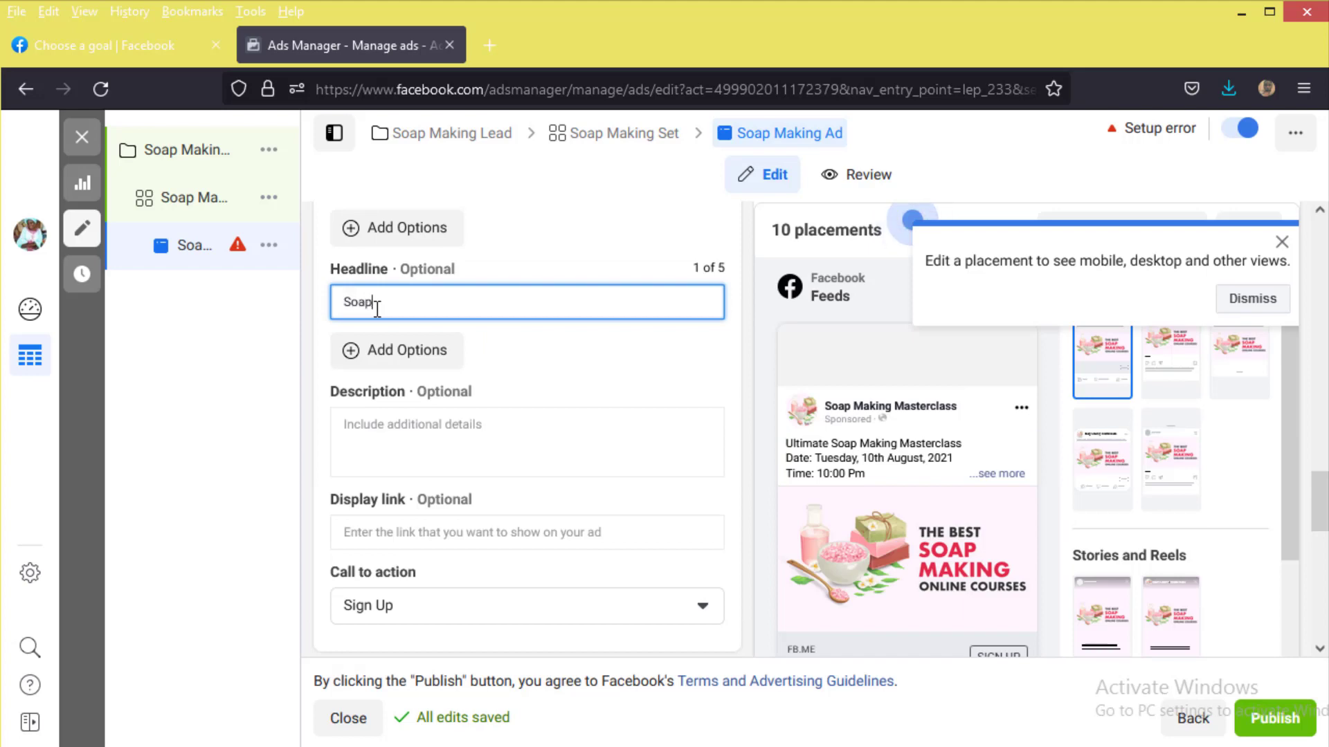
{"action": "type", "text": " Making"}
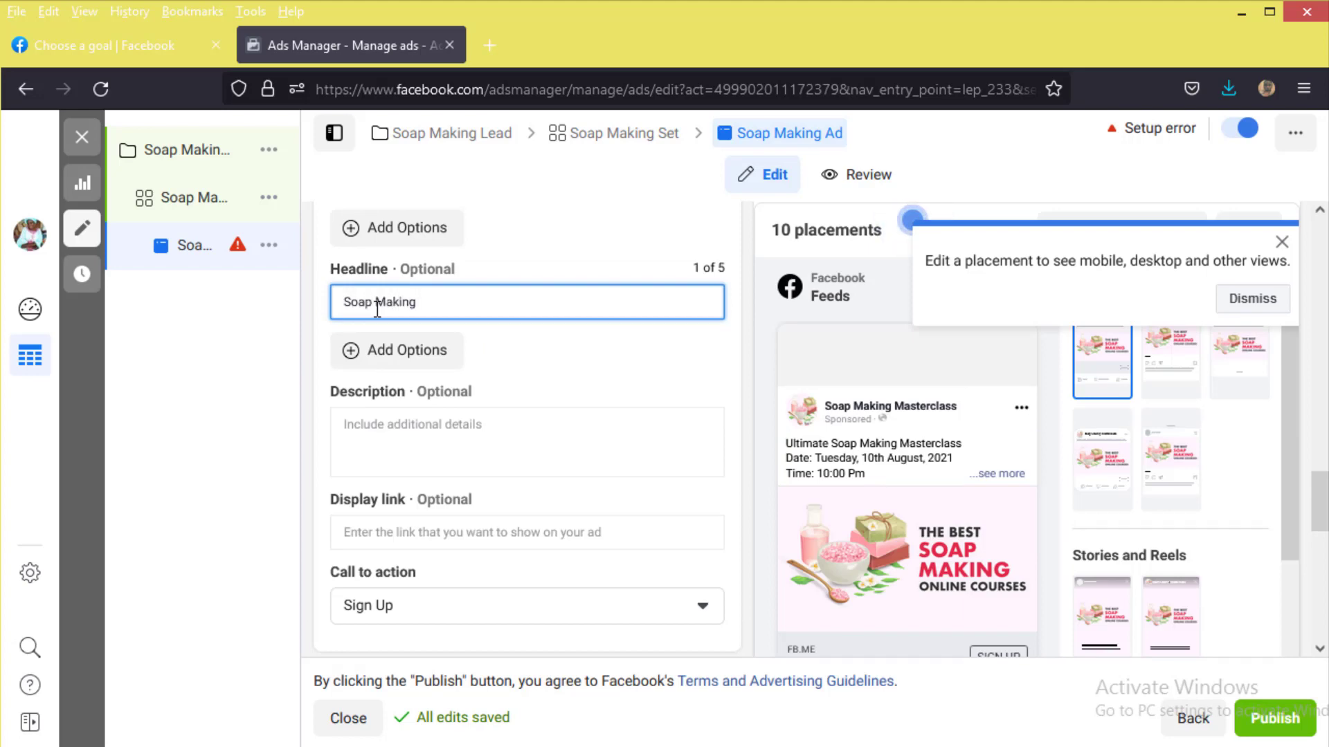
{"action": "type", "text": " Mas"}
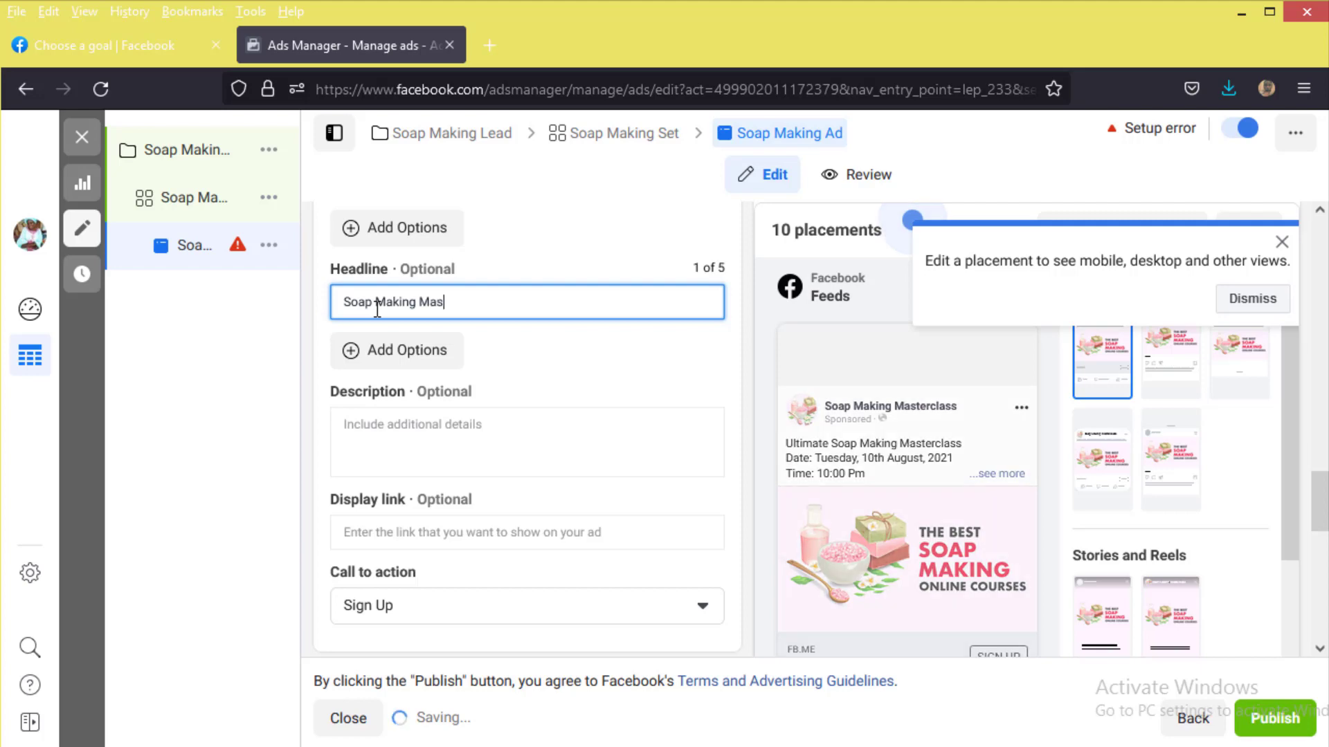
{"action": "type", "text": "terclass"}
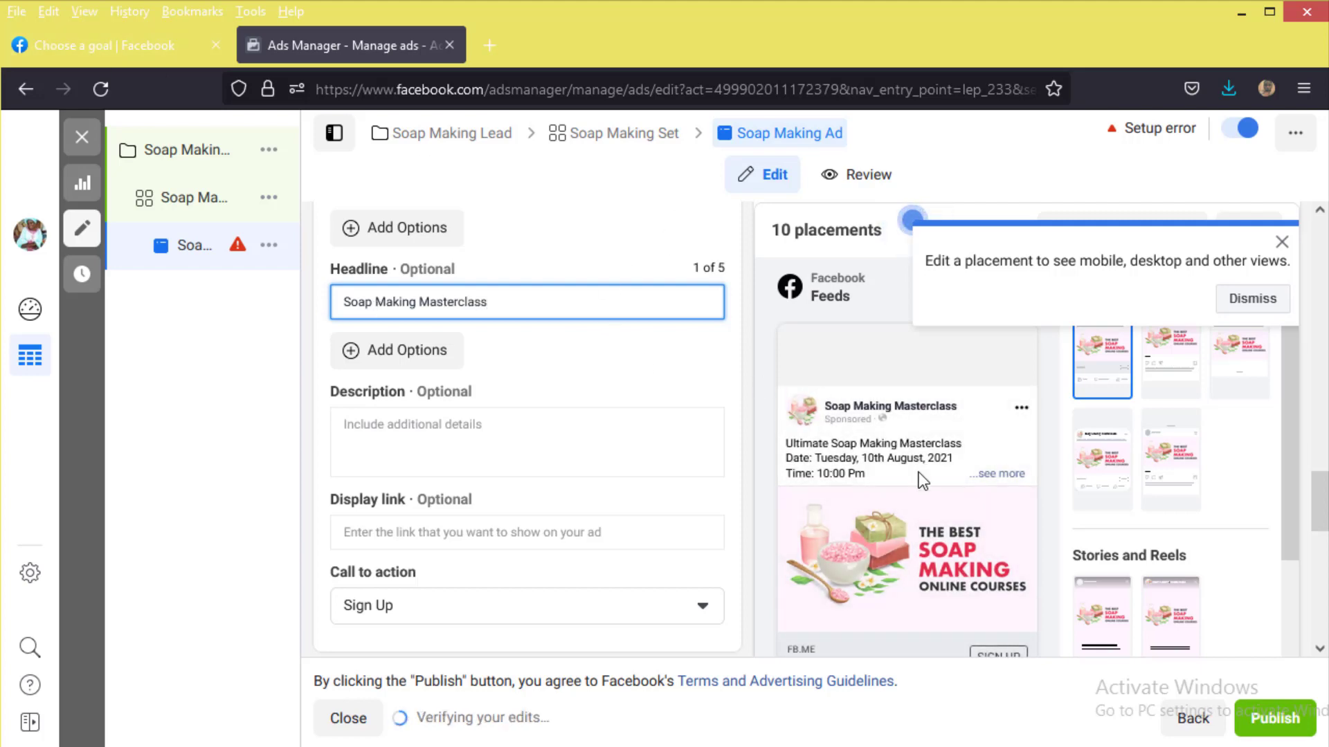
{"action": "scroll", "coordinate": [920, 476], "scroll_direction": "down", "scroll_amount": 3}
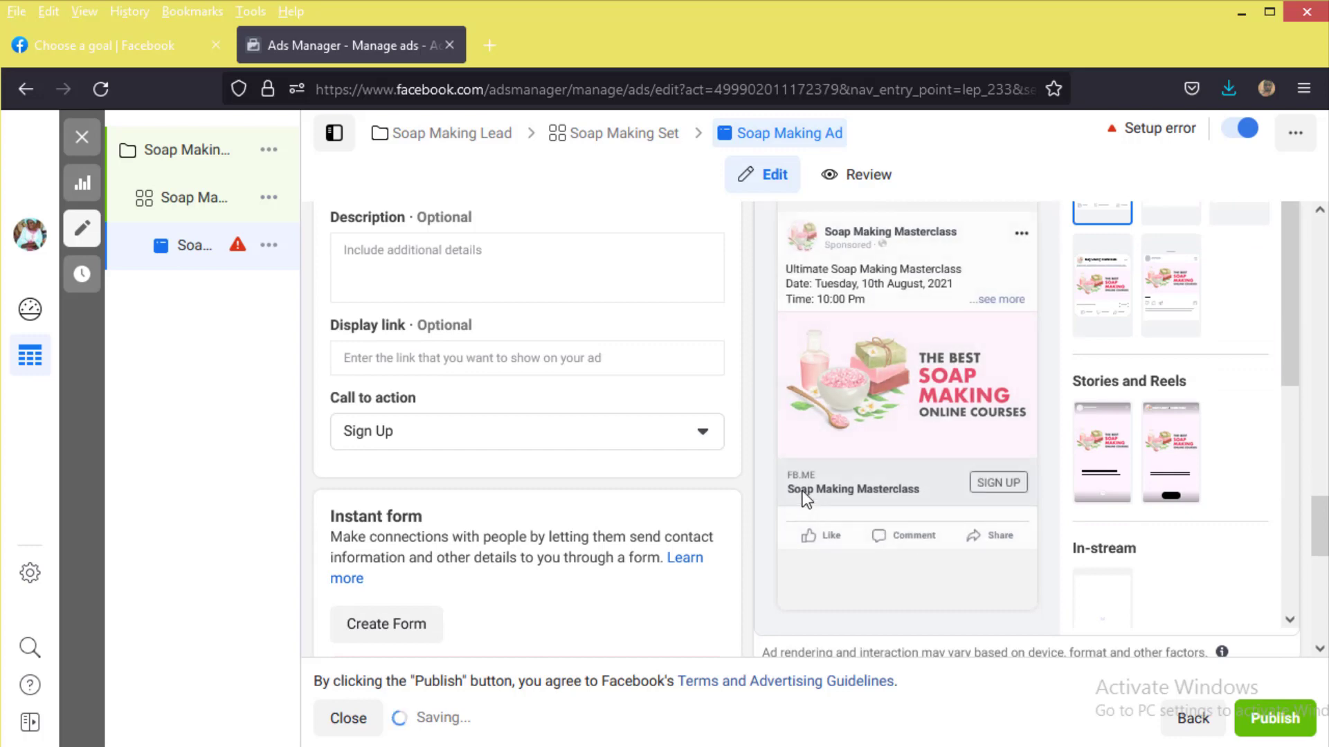
{"action": "left_click", "coordinate": [396, 266]}
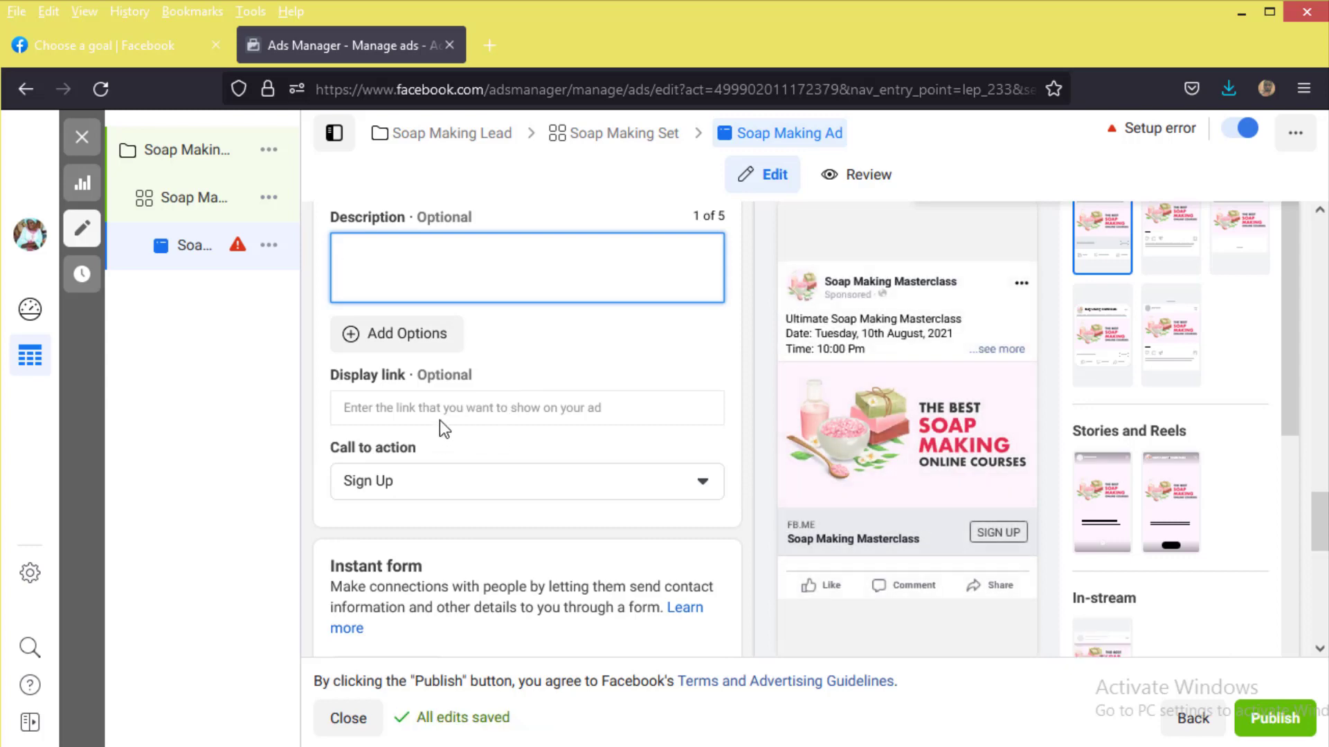
{"action": "scroll", "coordinate": [504, 402], "scroll_direction": "down", "scroll_amount": 2}
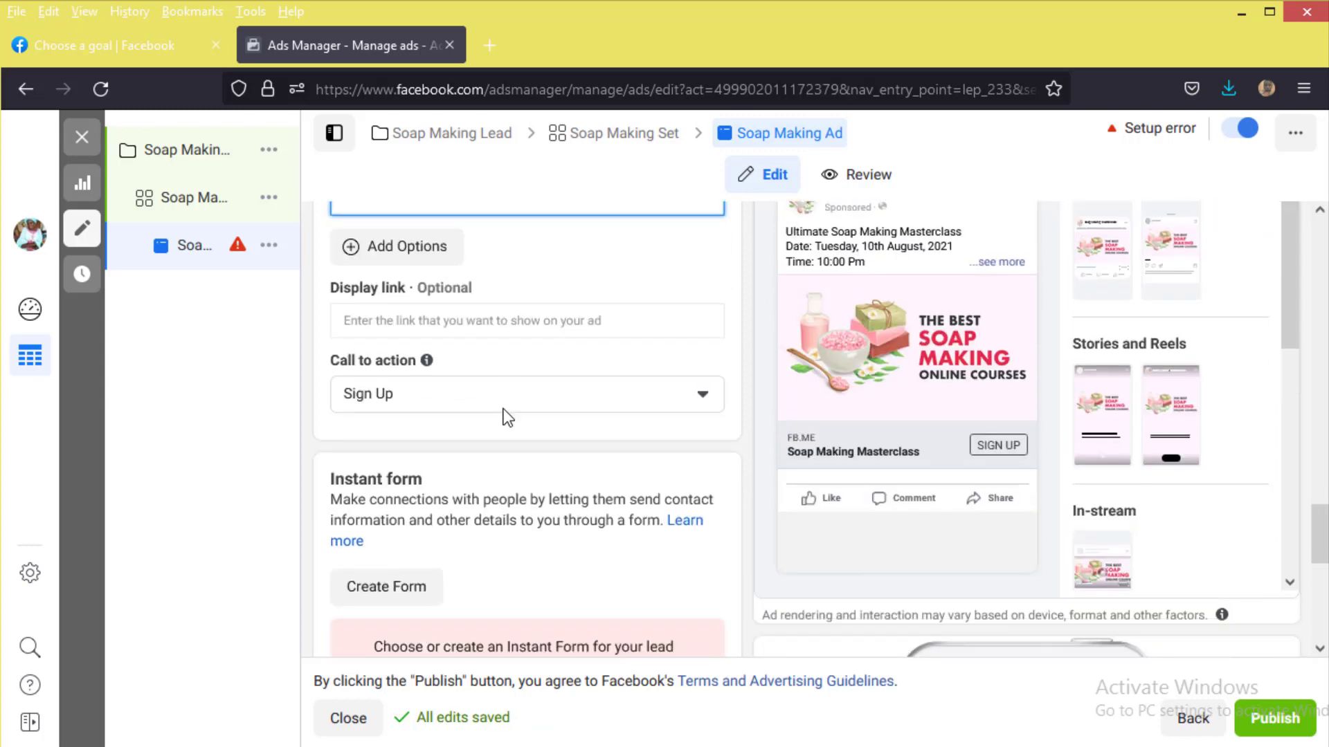
{"action": "scroll", "coordinate": [517, 401], "scroll_direction": "down", "scroll_amount": 2}
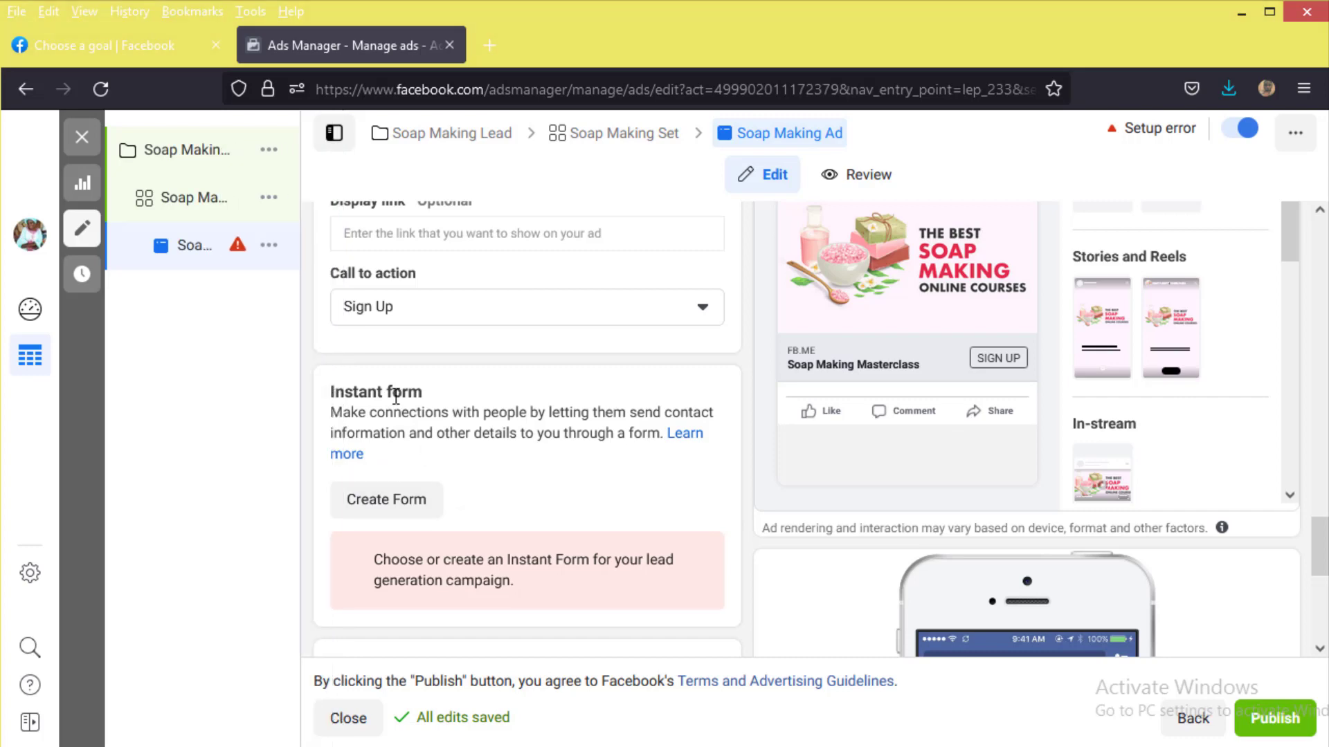
{"action": "left_click", "coordinate": [388, 499]}
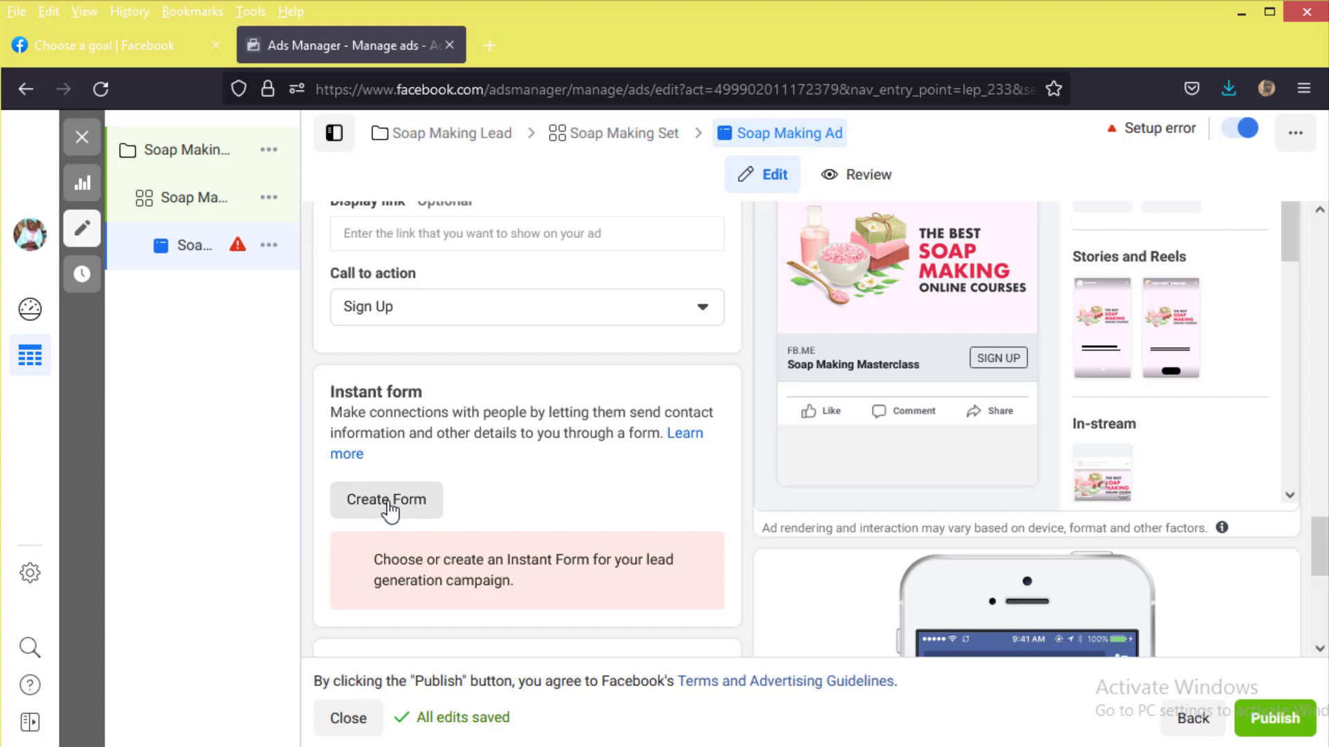
Step: Create a new instant form named 'Saop Making Lead', keeping More volume, and collapse Form type
{"action": "left_click", "coordinate": [383, 505]}
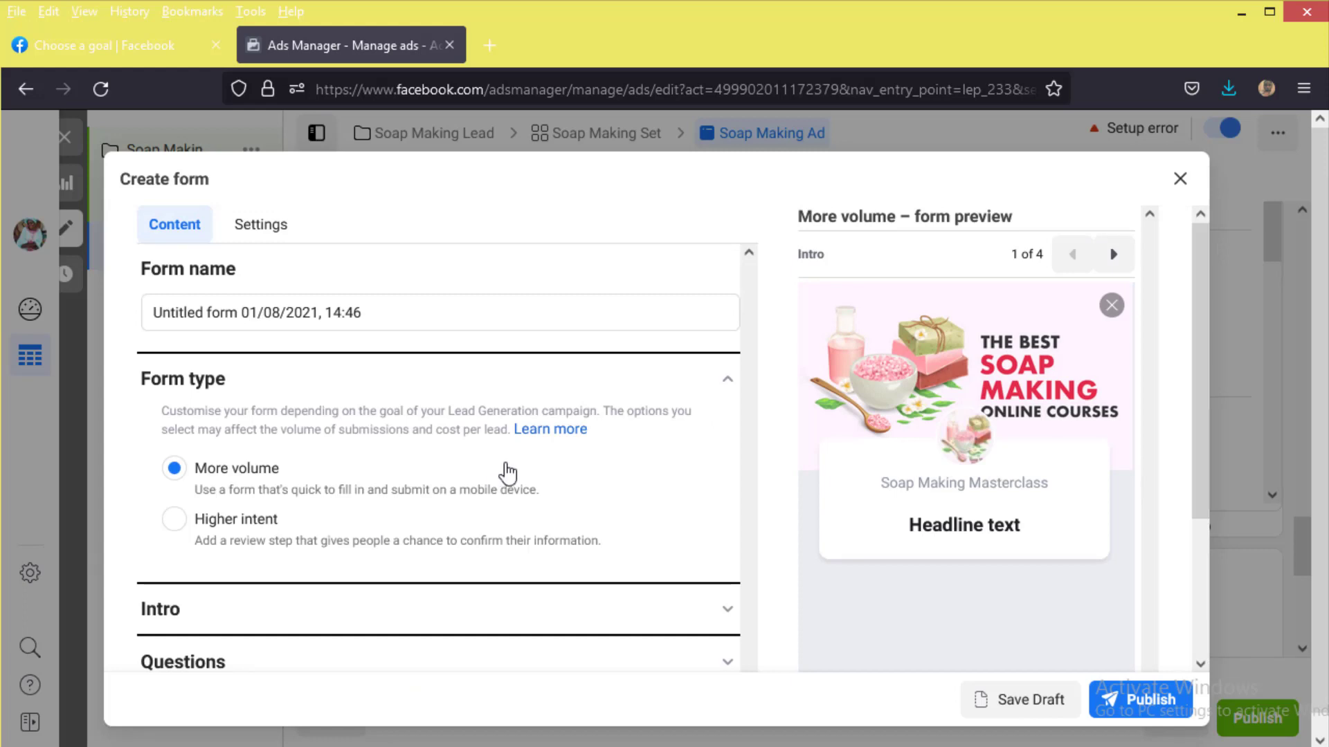
{"action": "left_click_drag", "start_coordinate": [413, 321], "coordinate": [116, 325]}
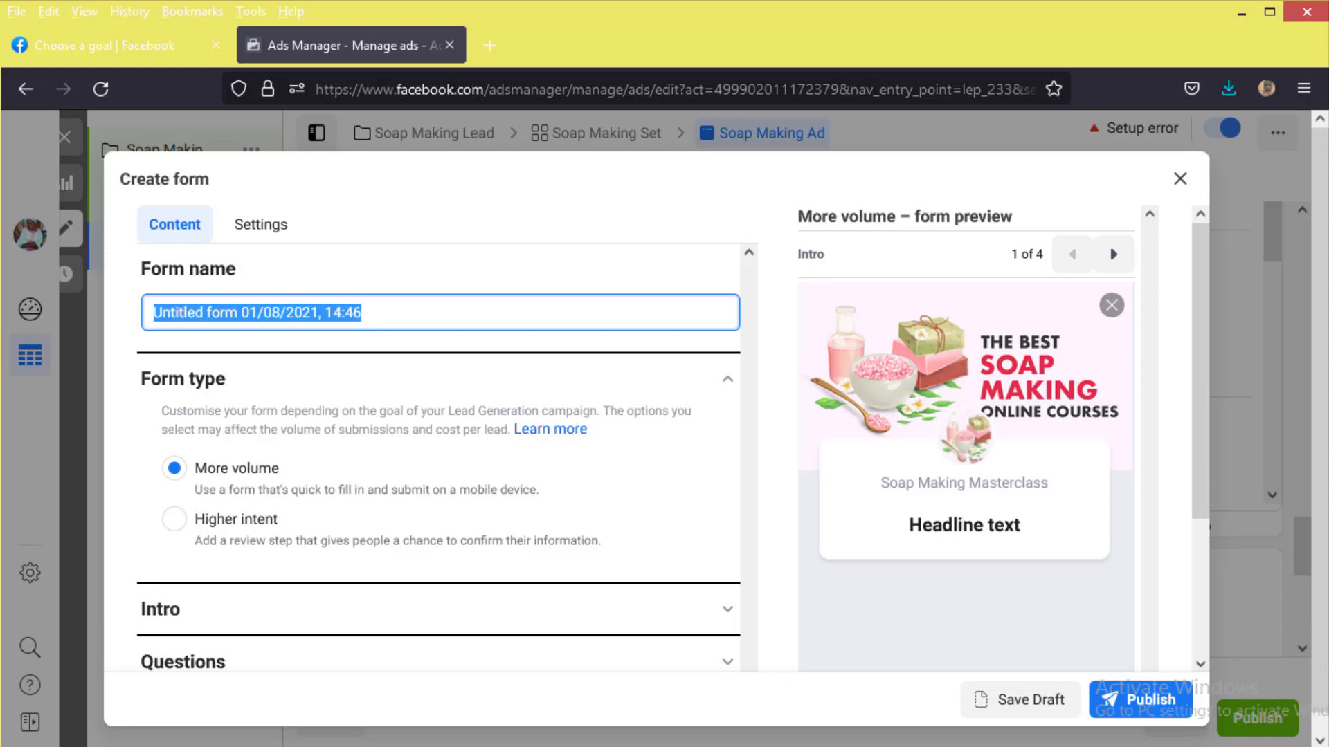
{"action": "type", "text": "Sa"}
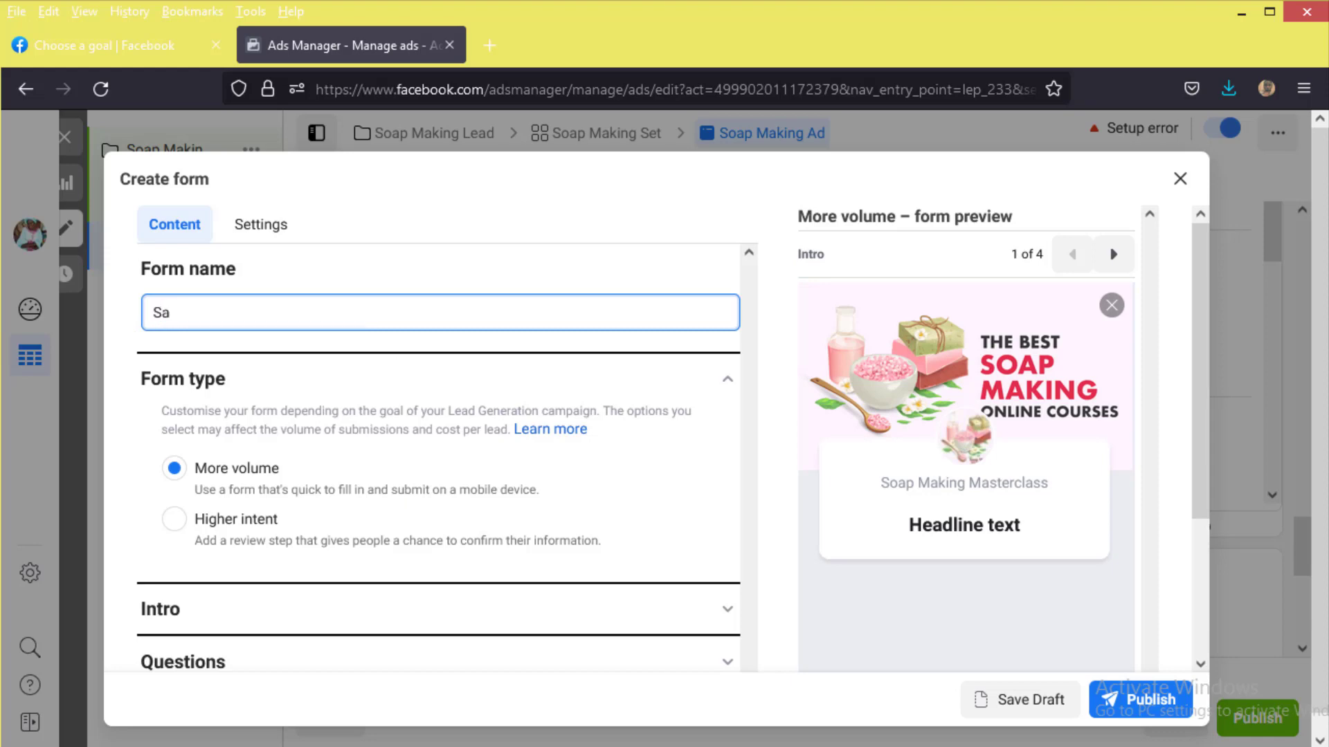
{"action": "type", "text": "op Making Lead"}
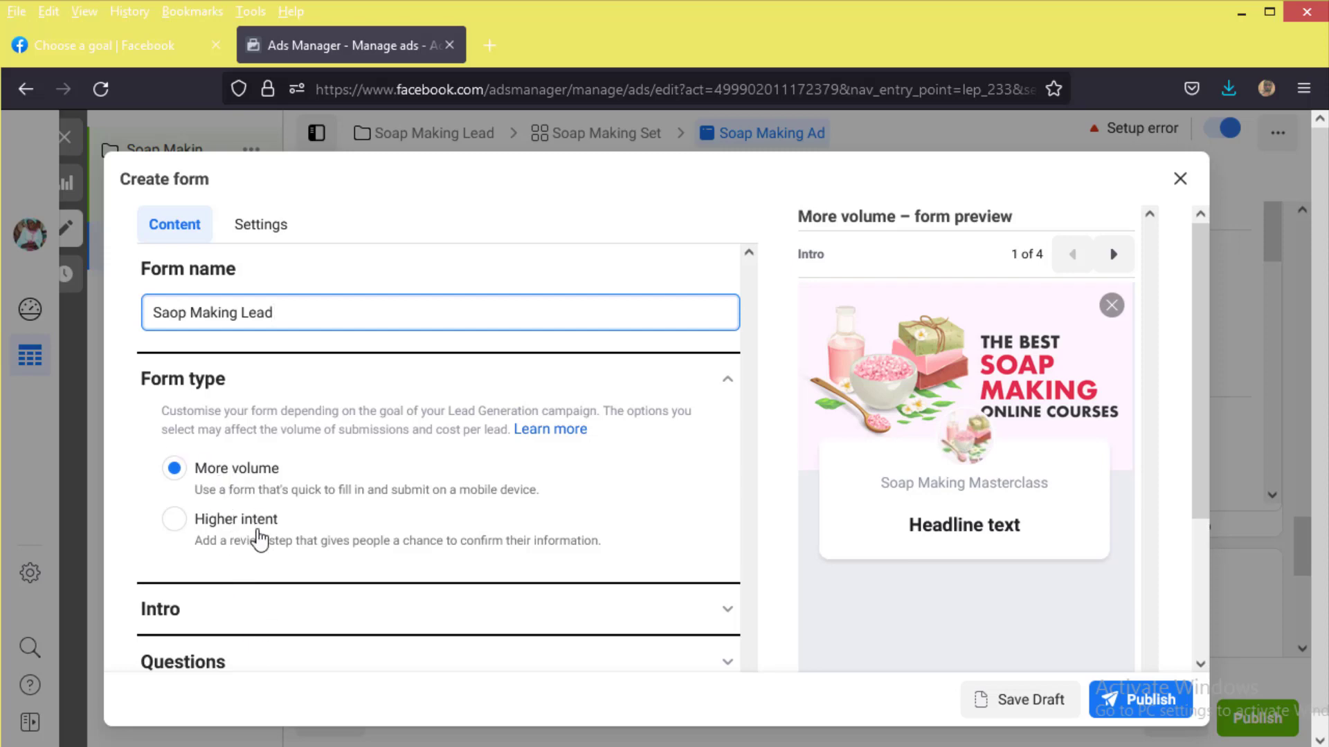
{"action": "left_click", "coordinate": [197, 493]}
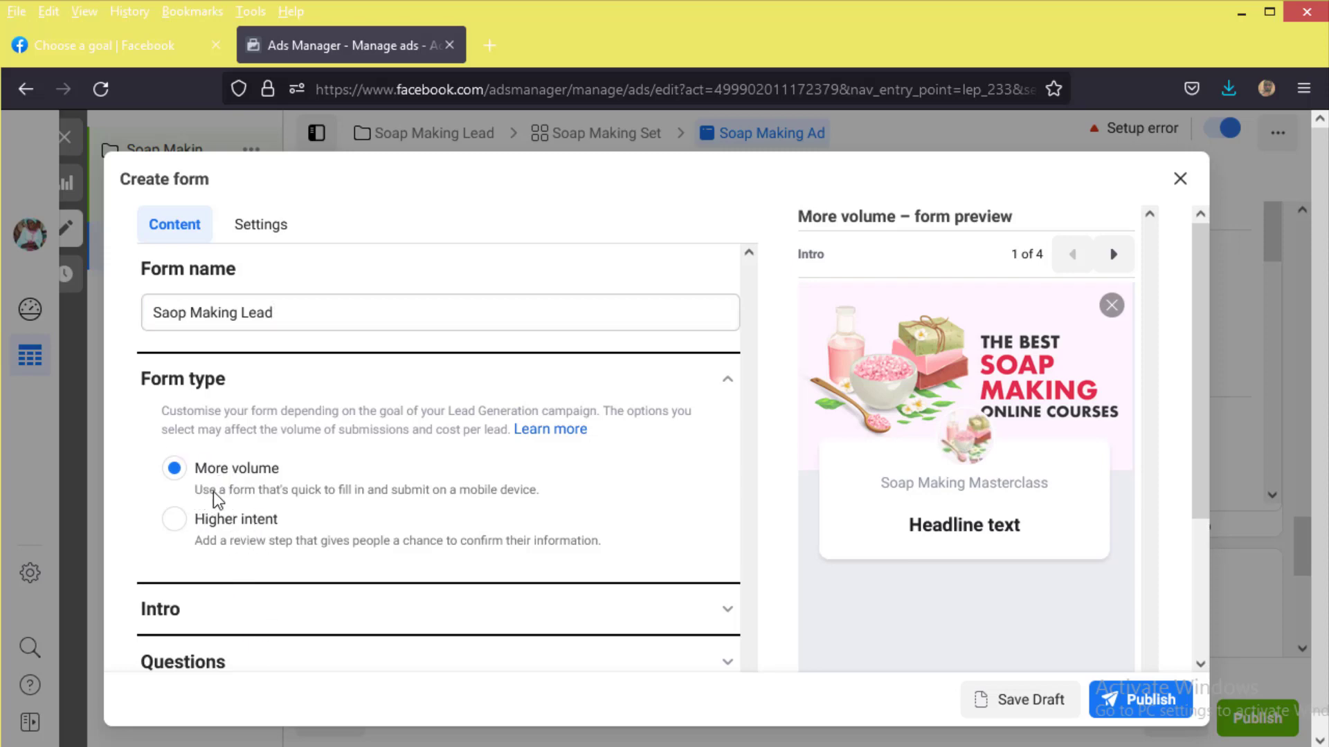
{"action": "double_click", "coordinate": [561, 492]}
{"action": "left_click", "coordinate": [555, 490]}
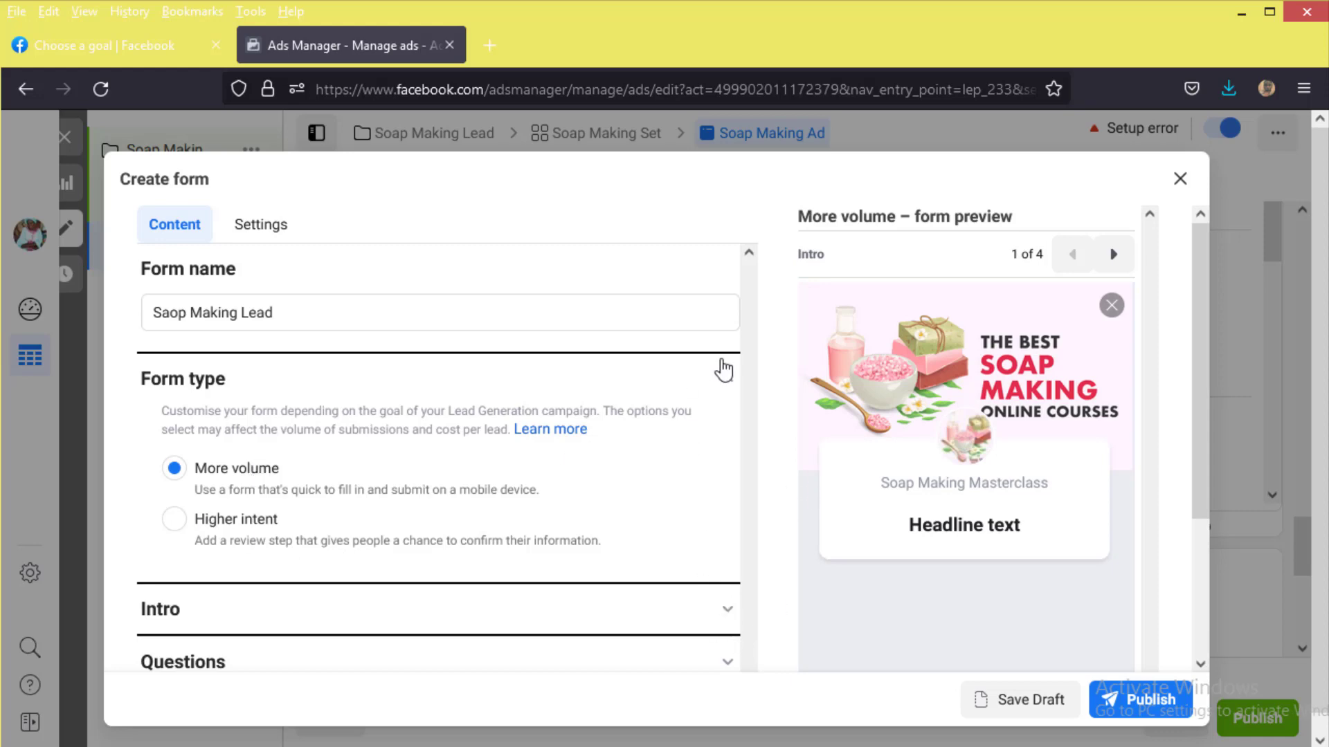
{"action": "left_click", "coordinate": [731, 381]}
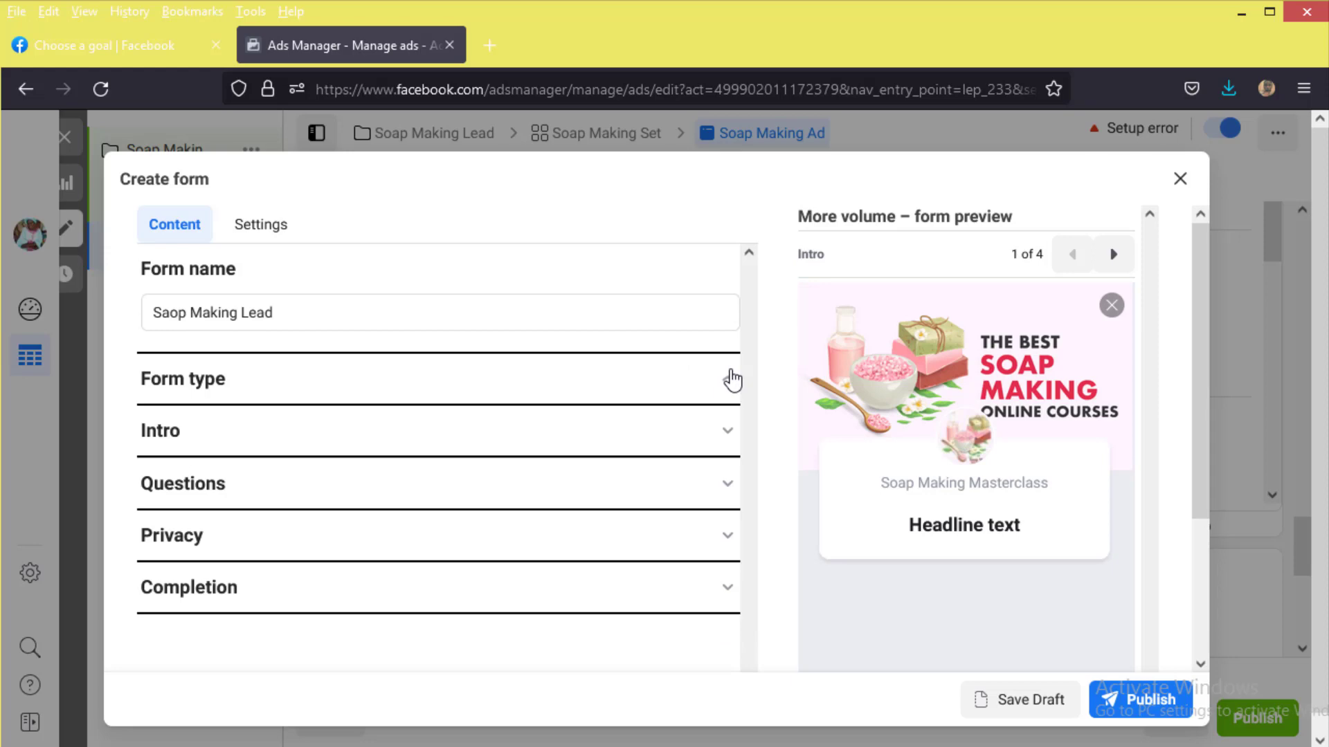
Step: In Intro, try an uploaded-image background, then revert to using the ad's own image
{"action": "left_click", "coordinate": [727, 438]}
{"action": "scroll", "coordinate": [598, 493], "scroll_direction": "down", "scroll_amount": 3}
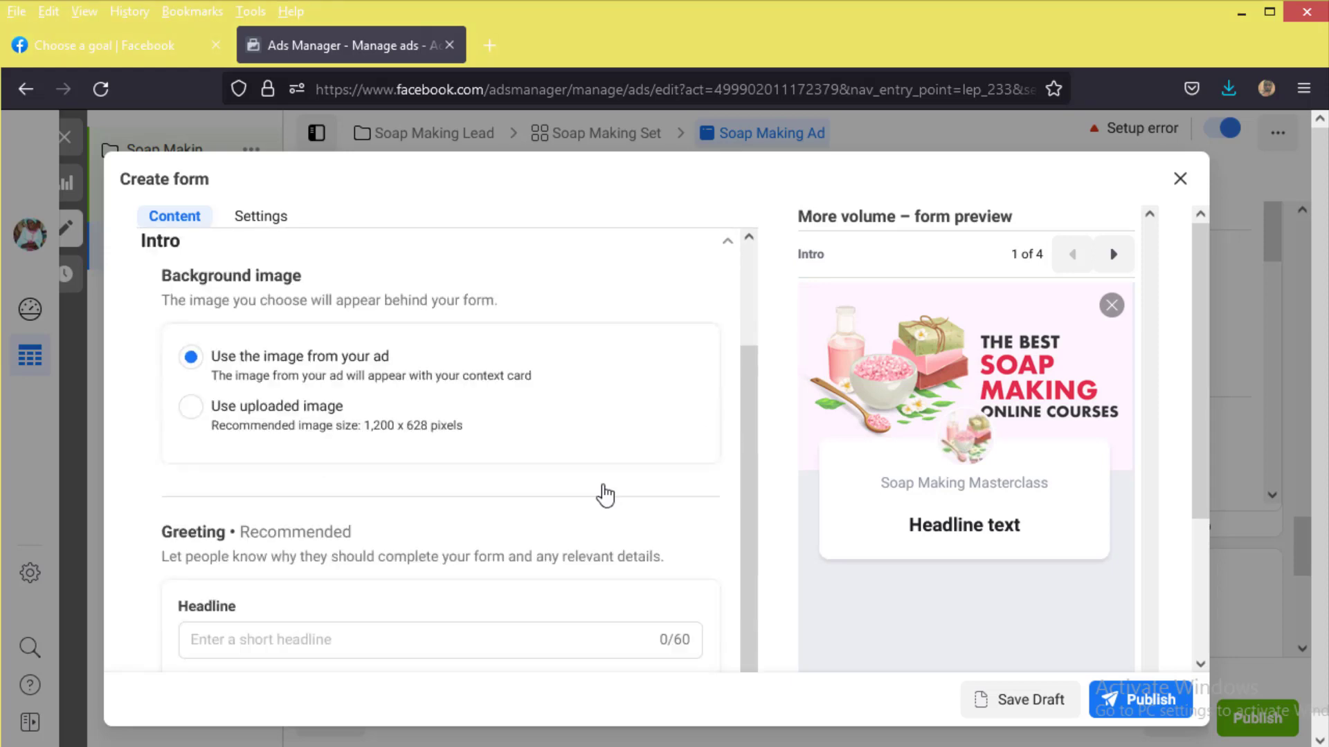
{"action": "scroll", "coordinate": [325, 419], "scroll_direction": "up", "scroll_amount": 2}
{"action": "left_click", "coordinate": [274, 416]}
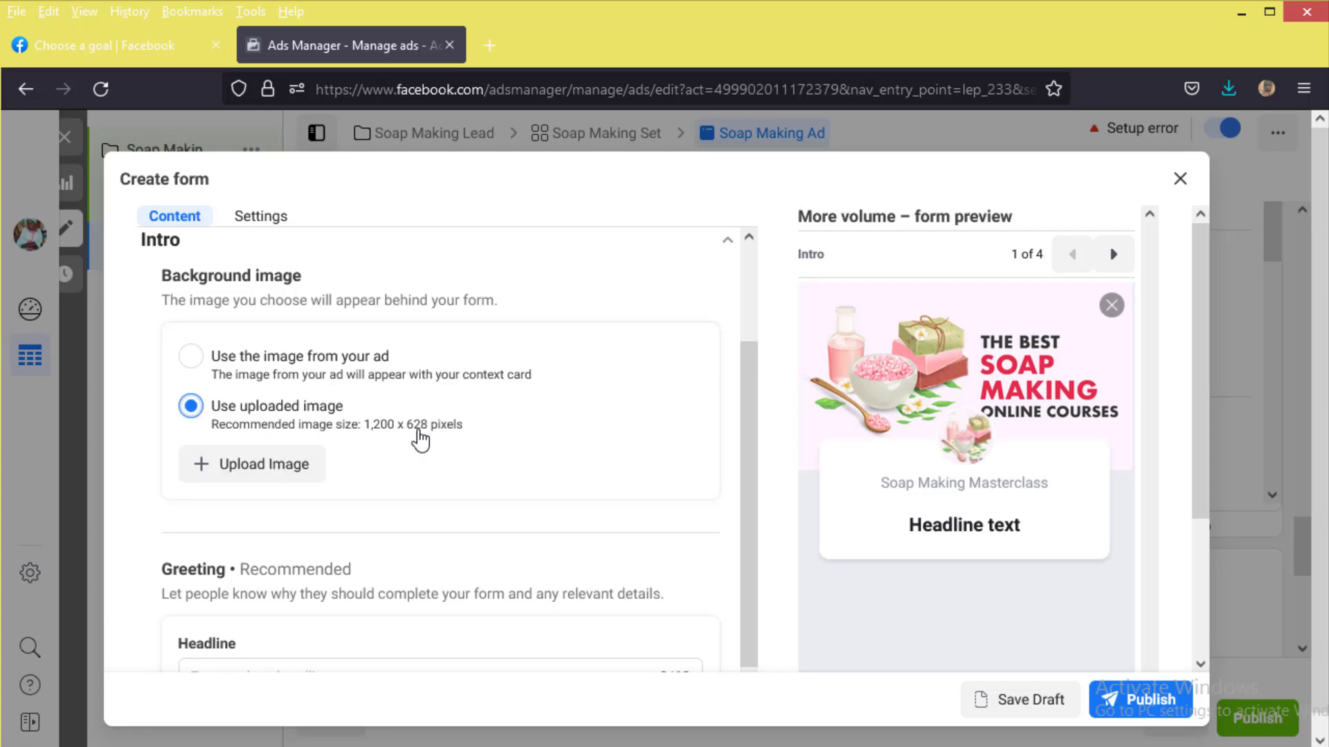
{"action": "left_click_drag", "start_coordinate": [478, 431], "coordinate": [379, 444]}
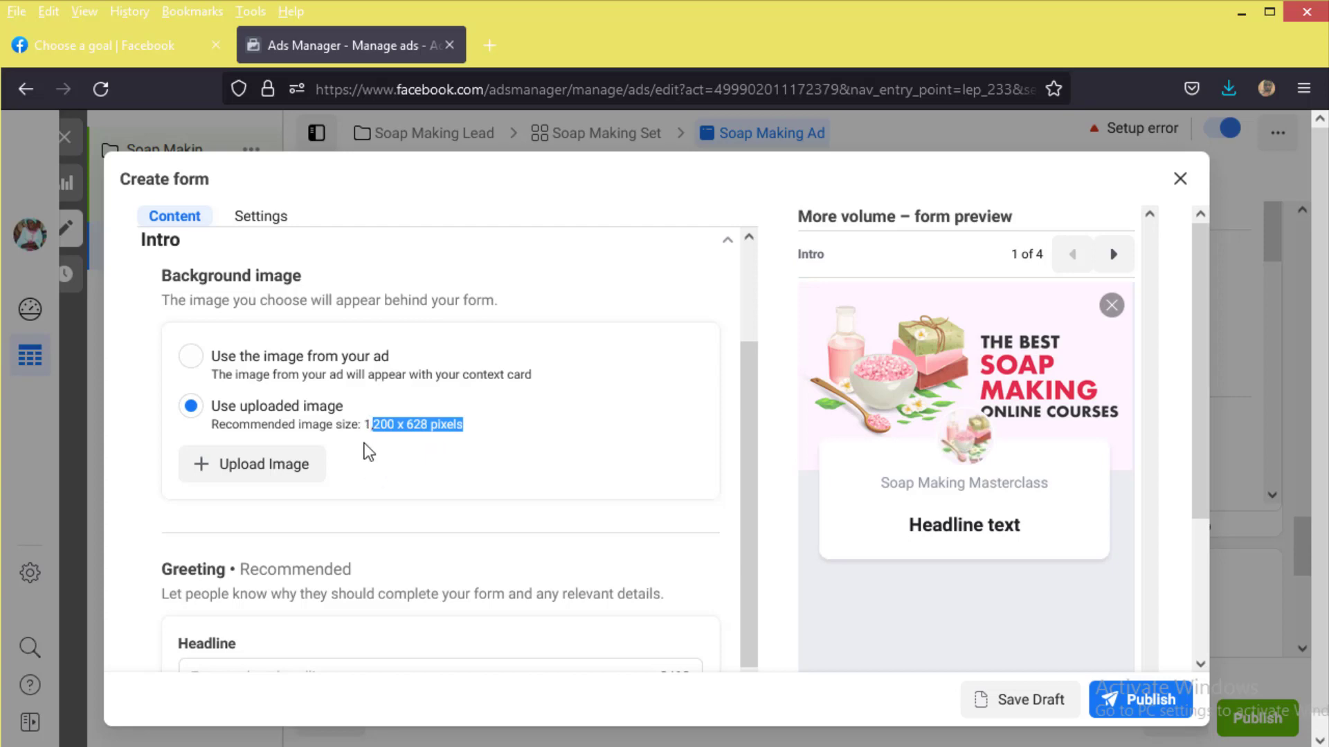
{"action": "left_click", "coordinate": [414, 450]}
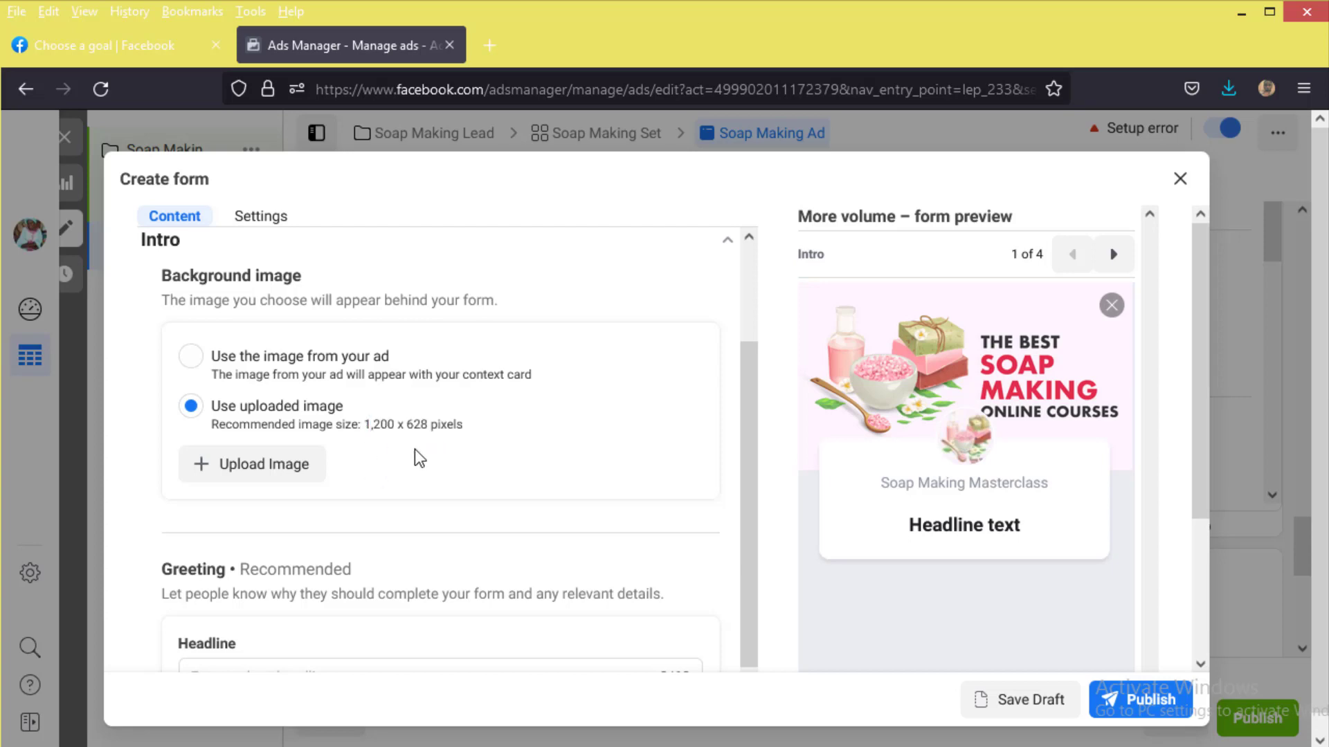
{"action": "left_click", "coordinate": [191, 356]}
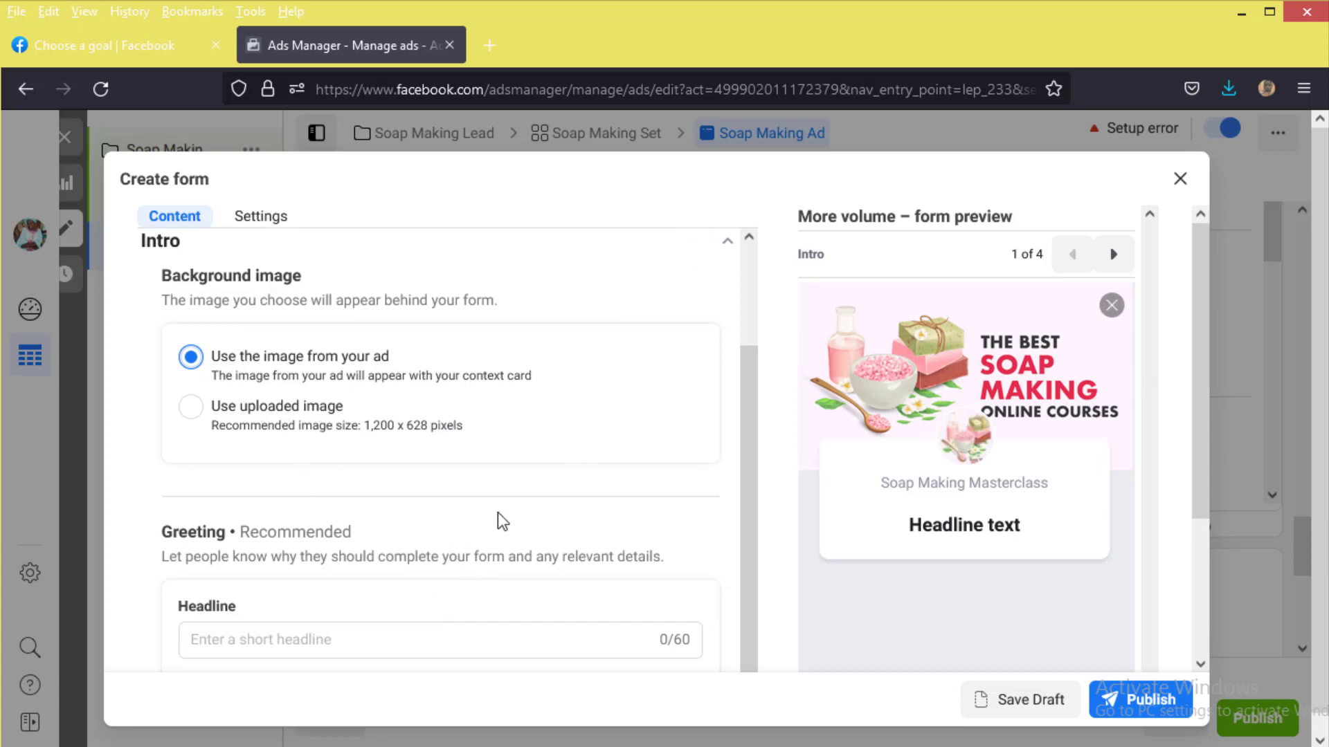
{"action": "scroll", "coordinate": [492, 508], "scroll_direction": "down", "scroll_amount": 3}
Step: Set the greeting headline to 'Sign Up For THE BEST SOAP MAKING MASTERCLASS'
{"action": "scroll", "coordinate": [387, 450], "scroll_direction": "down", "scroll_amount": 2}
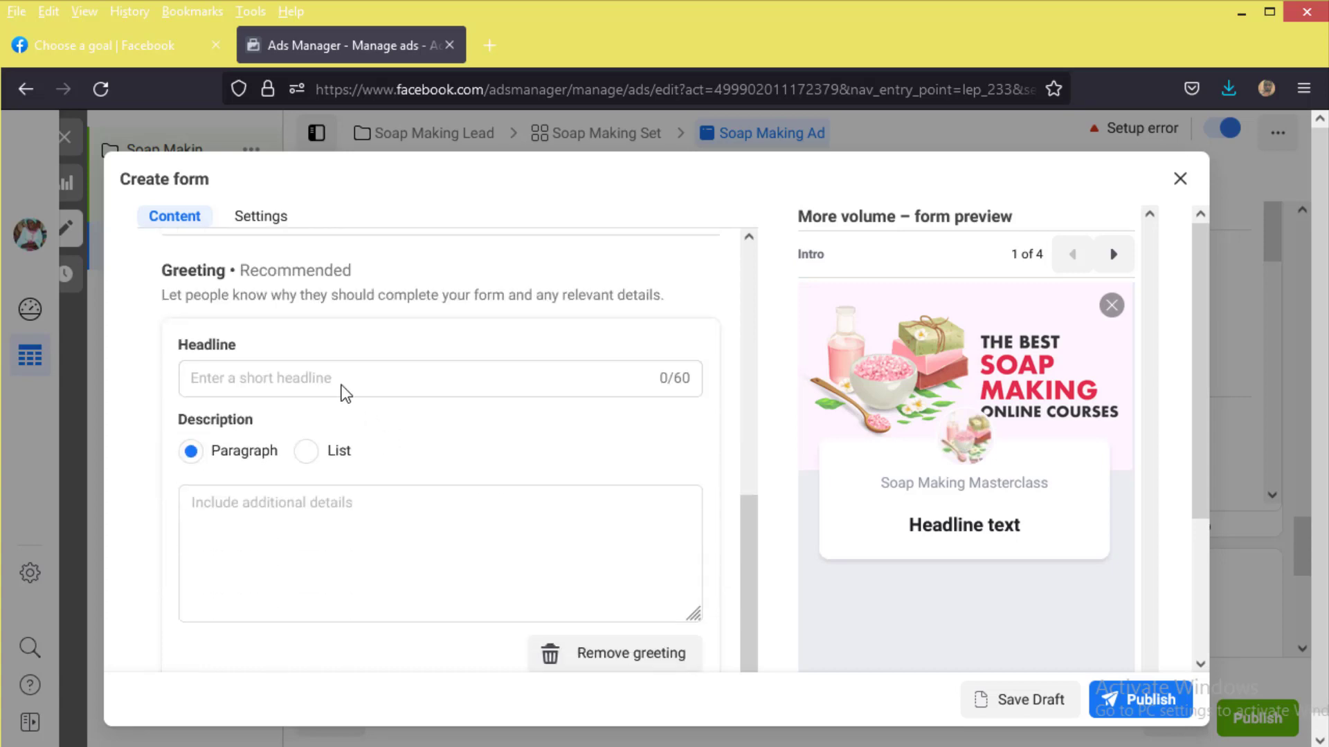
{"action": "left_click", "coordinate": [243, 377]}
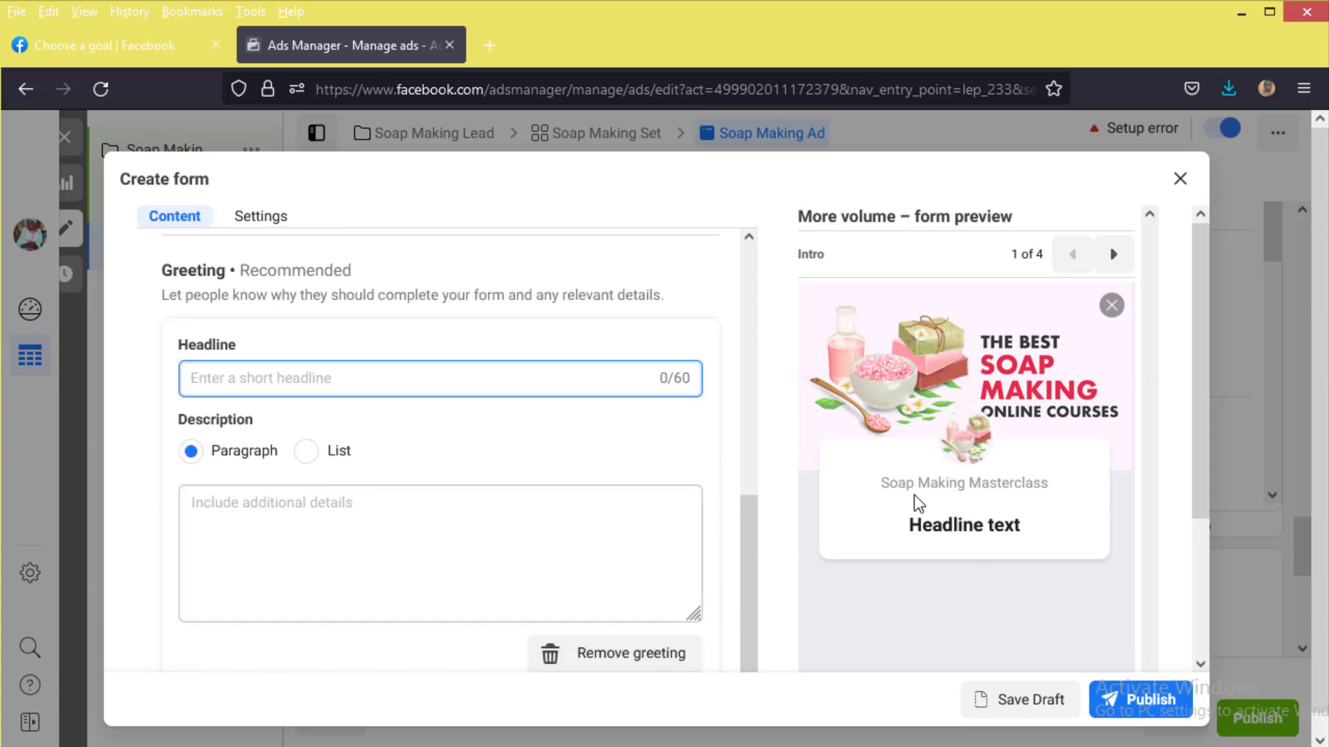
{"action": "triple_click", "coordinate": [1024, 527]}
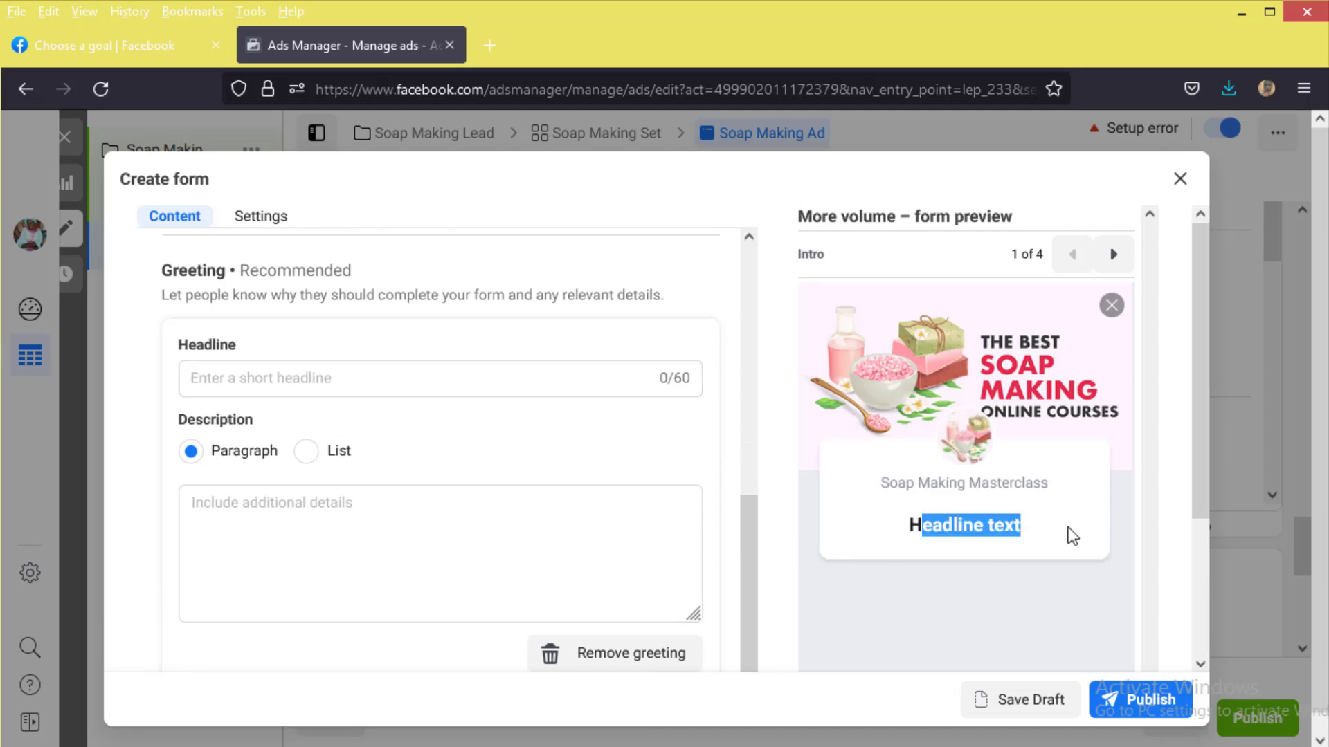
{"action": "left_click", "coordinate": [246, 385]}
{"action": "type", "text": "Sign "}
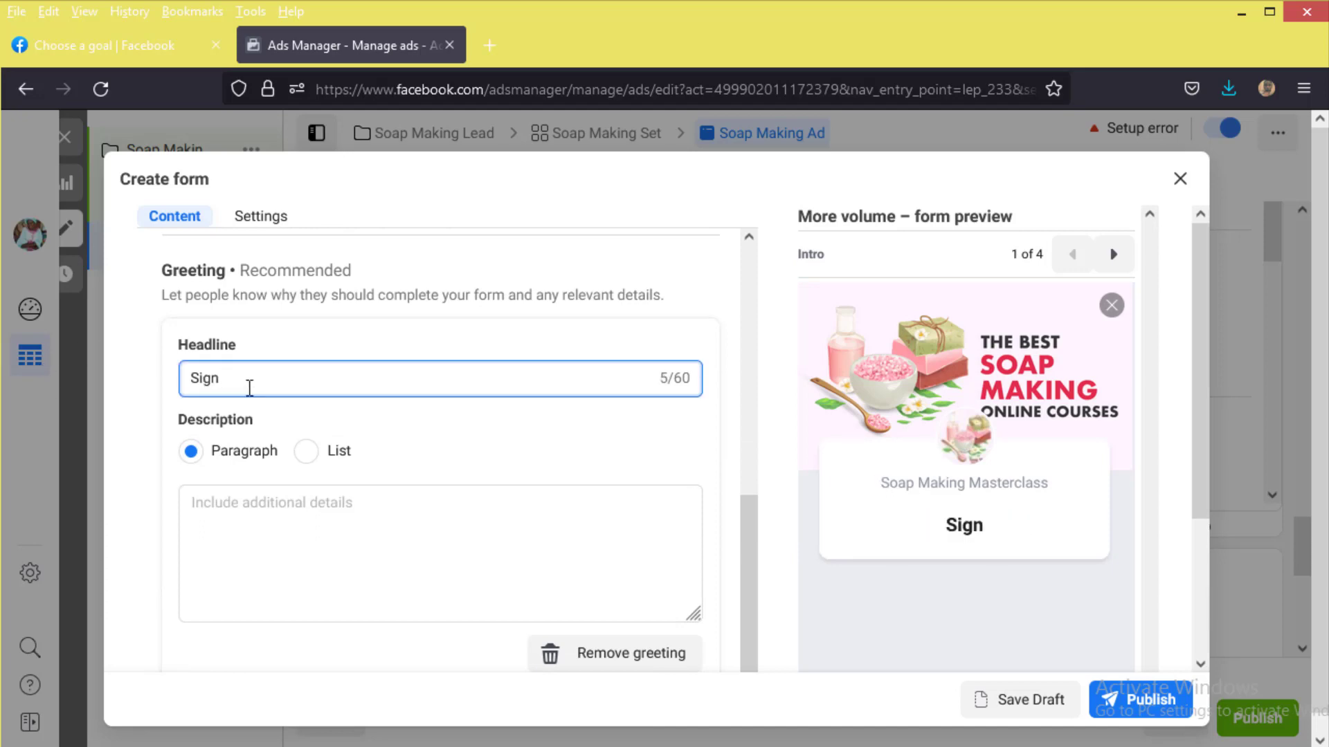
{"action": "type", "text": "Up"}
{"action": "type", "text": "For THE BEST SOAP MAKING MASTERCLASS"}
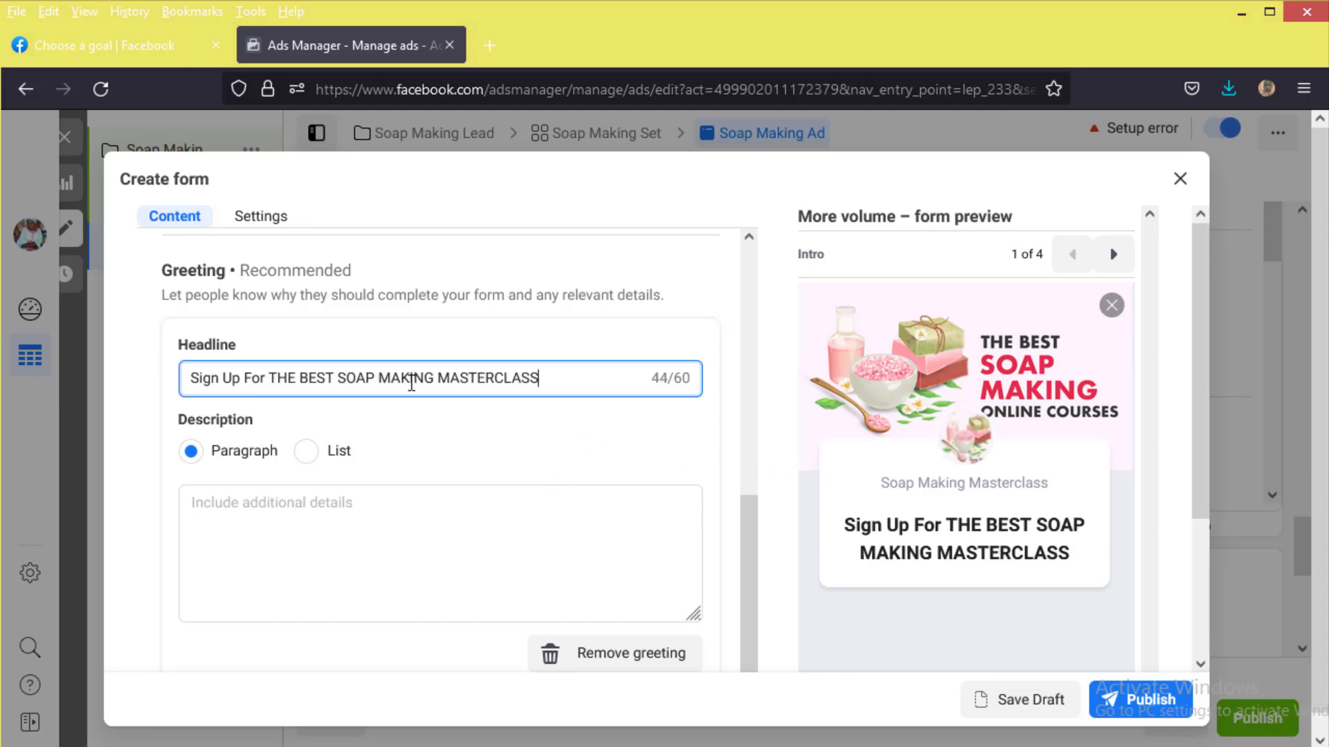
{"action": "double_click", "coordinate": [670, 377]}
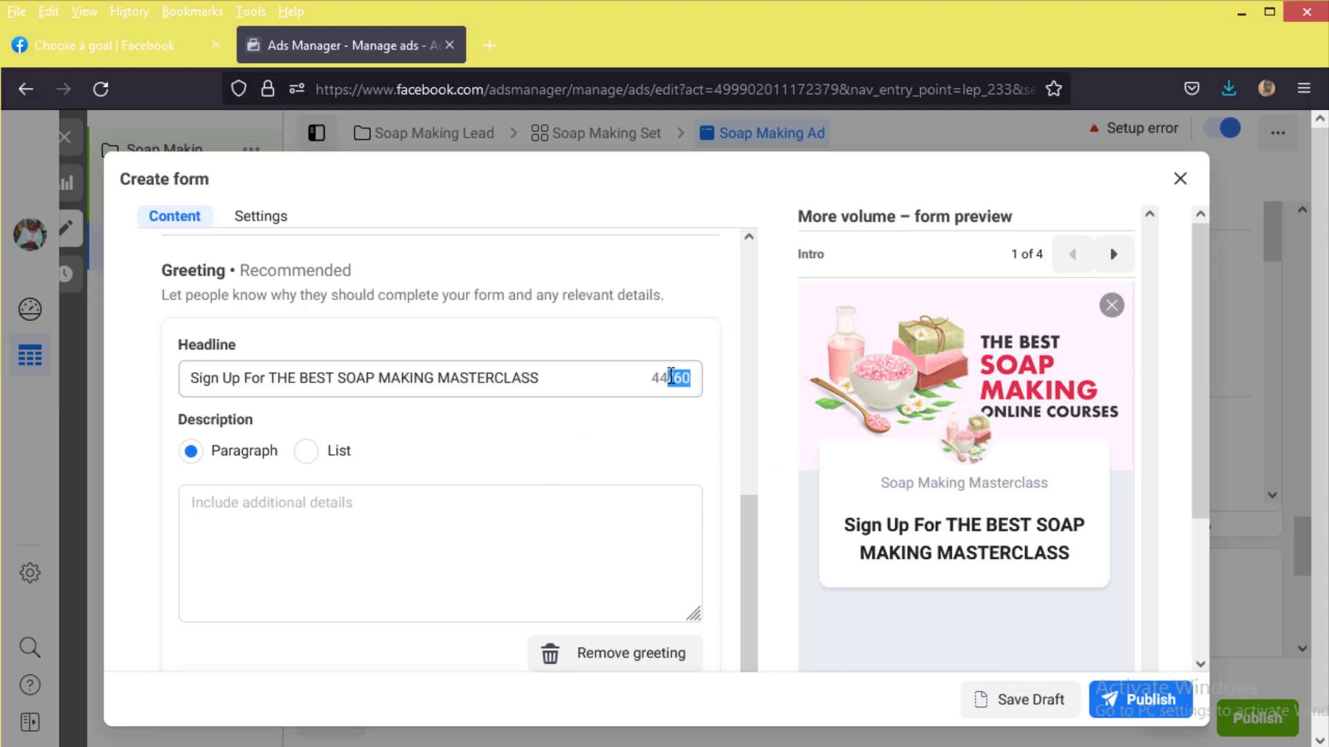
{"action": "left_click_drag", "start_coordinate": [669, 377], "coordinate": [653, 377]}
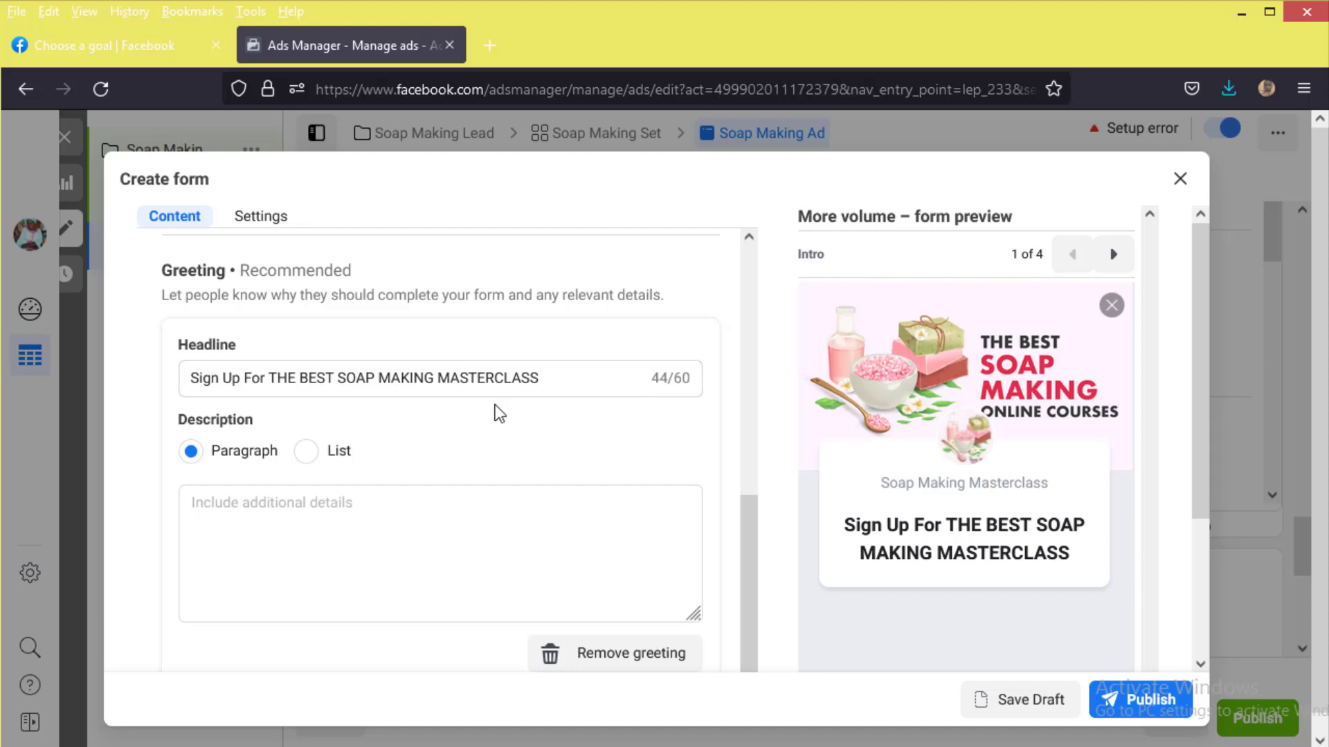
{"action": "scroll", "coordinate": [514, 471], "scroll_direction": "down", "scroll_amount": 1}
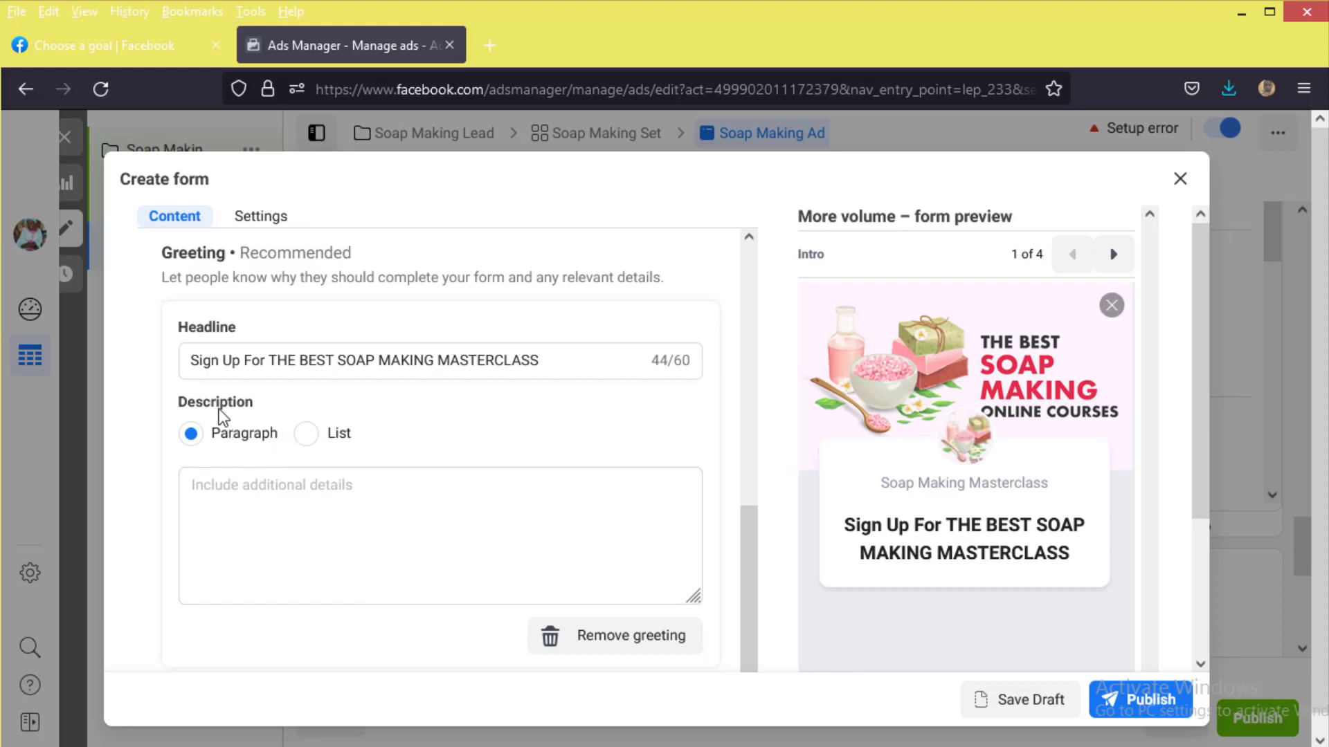
Step: Write a 'What you will…' greeting description listing the three soap-making topics, then collapse Intro
{"action": "left_click", "coordinate": [274, 493]}
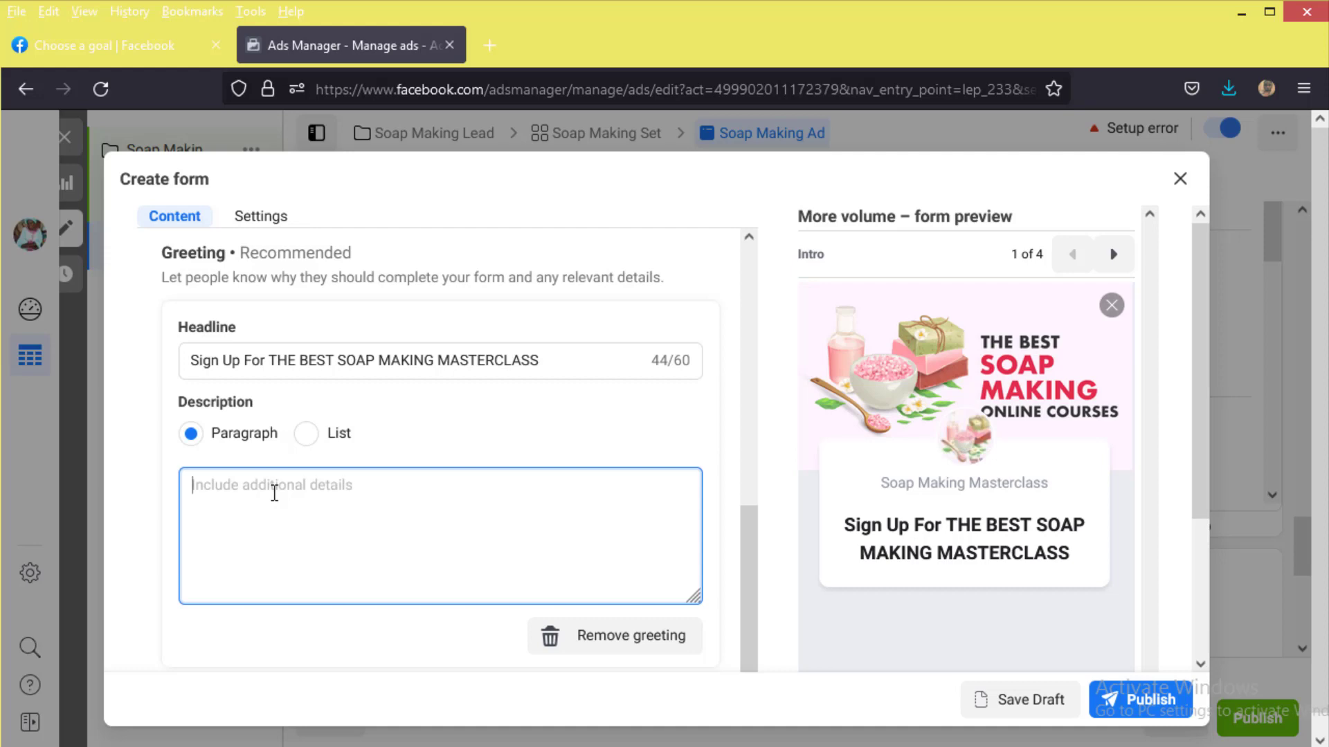
{"action": "type", "text": "Wha"}
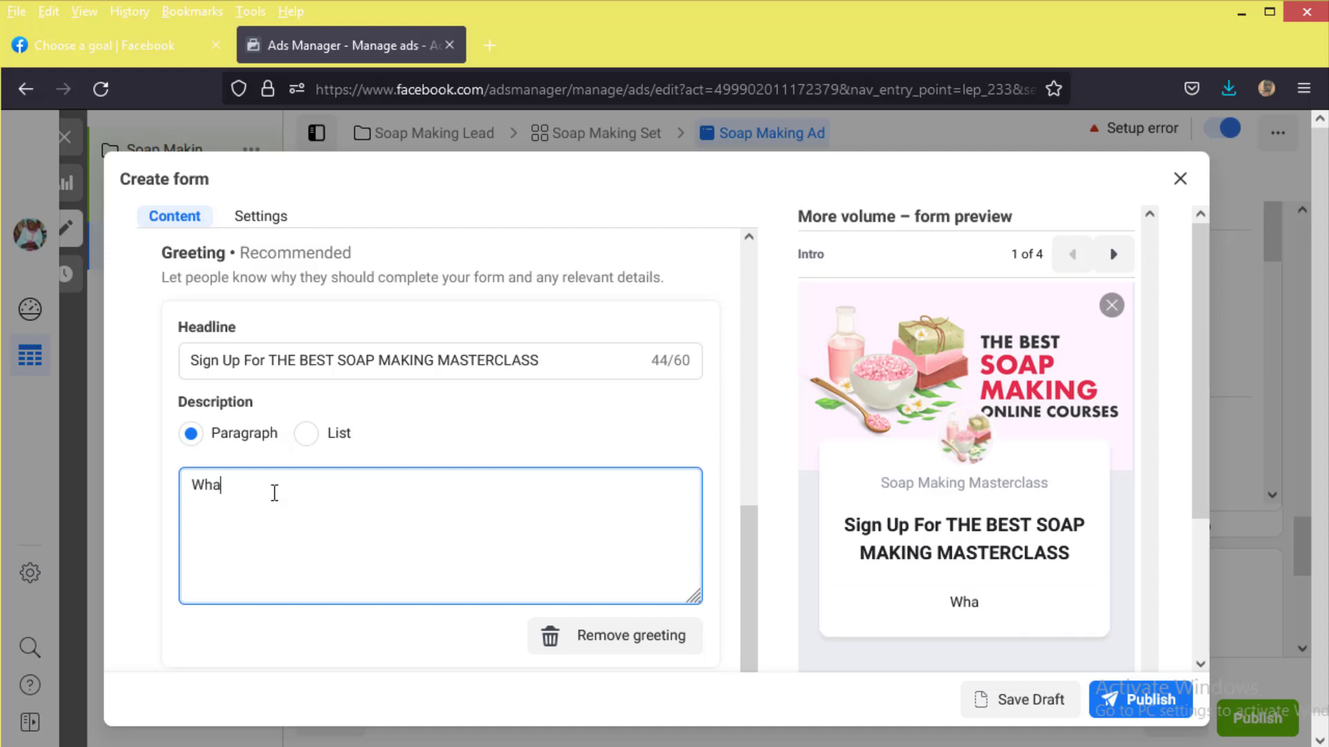
{"action": "type", "text": "t you will w"}
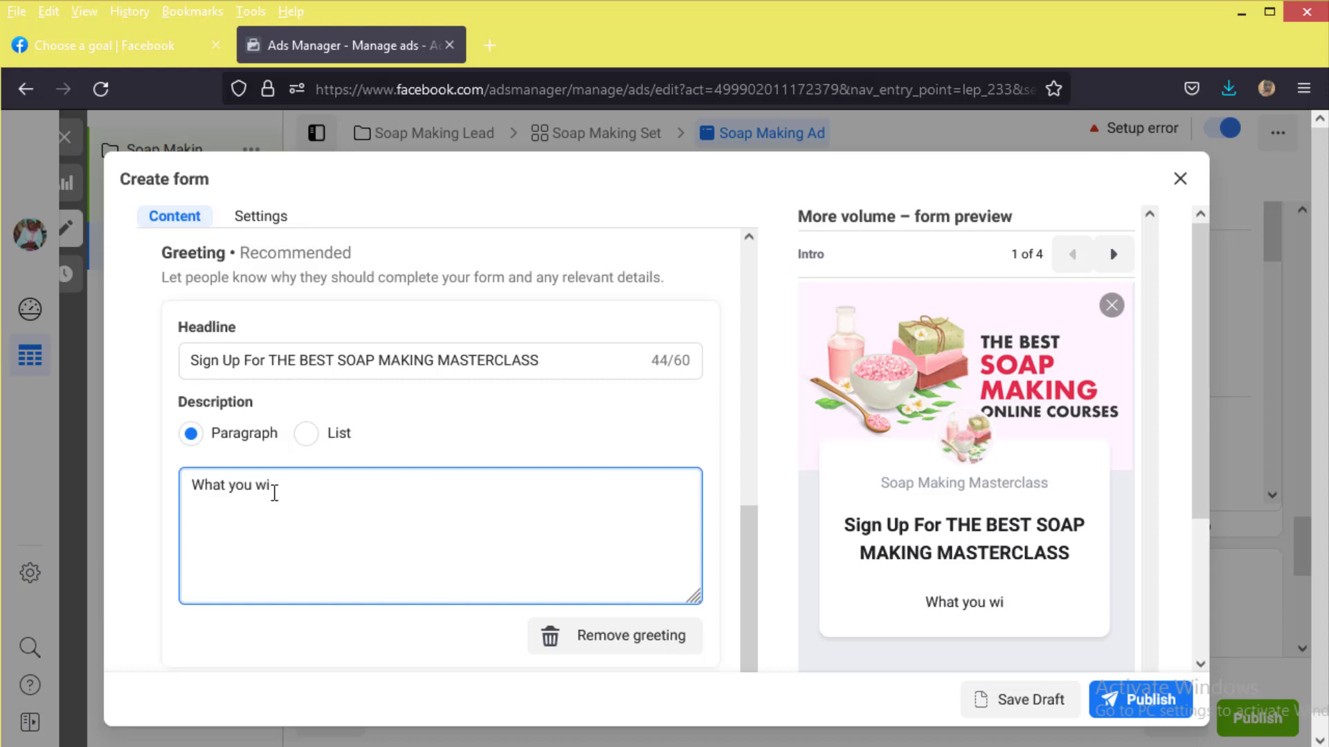
{"action": "key", "text": "BackSpace"}
{"action": "key", "text": "BackSpace"}
{"action": "type", "text": "learn; 1. How to make Liquid Soap. 2. How to make Solid Soap. 3. How to mane Detergent."}
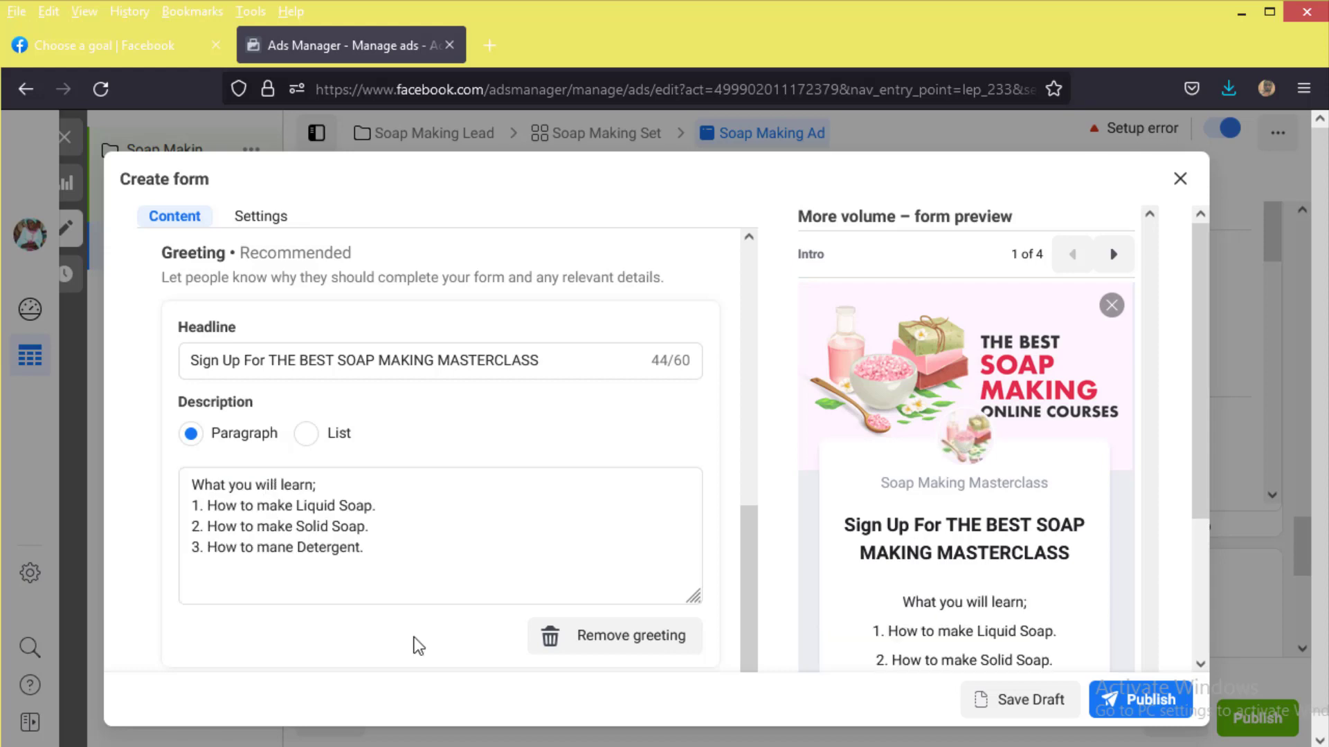
{"action": "scroll", "coordinate": [438, 511], "scroll_direction": "down", "scroll_amount": 2}
{"action": "scroll", "coordinate": [438, 510], "scroll_direction": "down", "scroll_amount": 2}
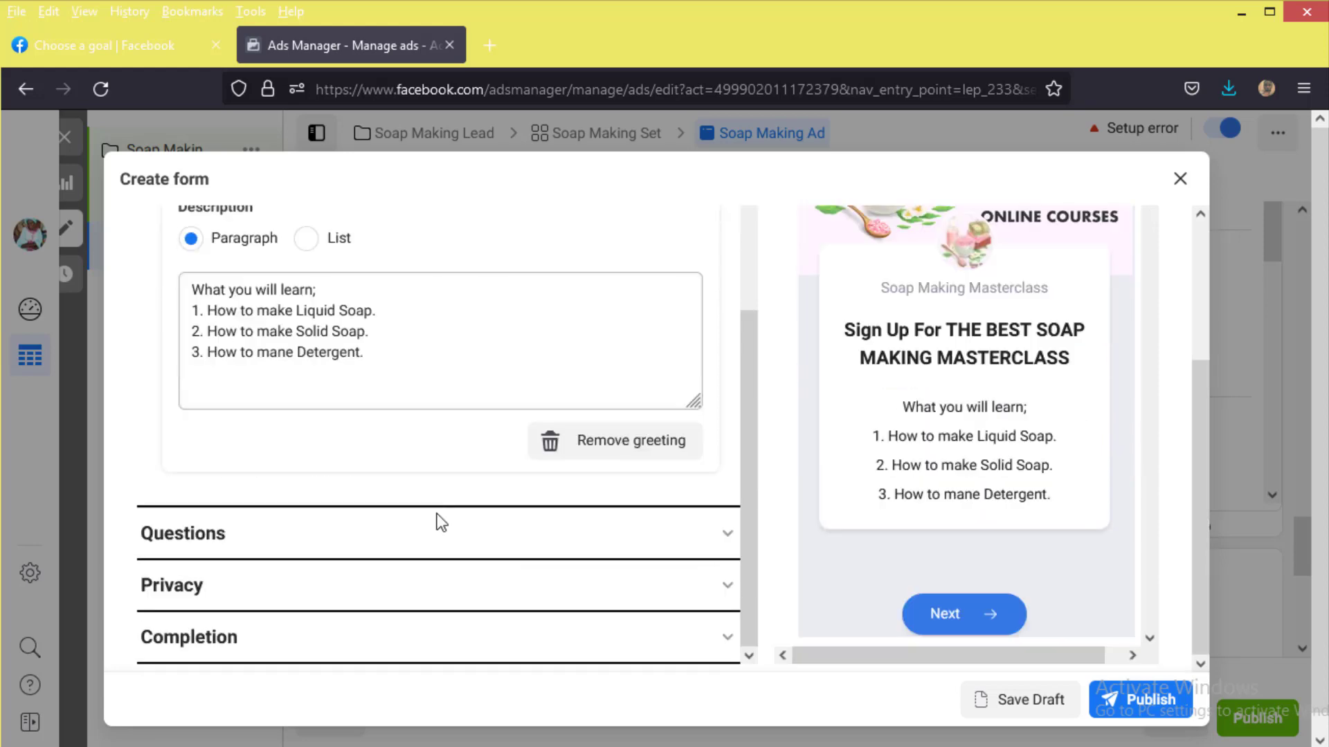
{"action": "left_click", "coordinate": [438, 526]}
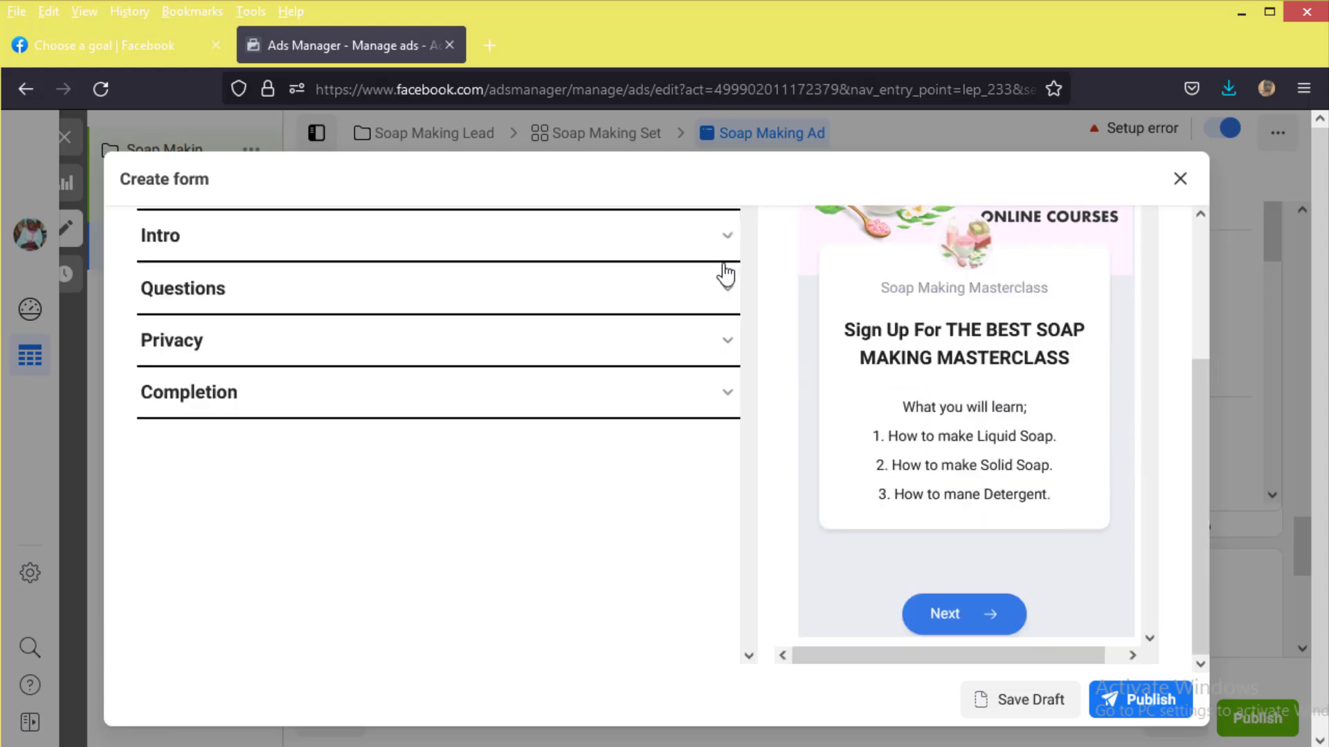
Step: Set the prefill questions description to 'You would be contacted with your details.'
{"action": "left_click", "coordinate": [717, 307]}
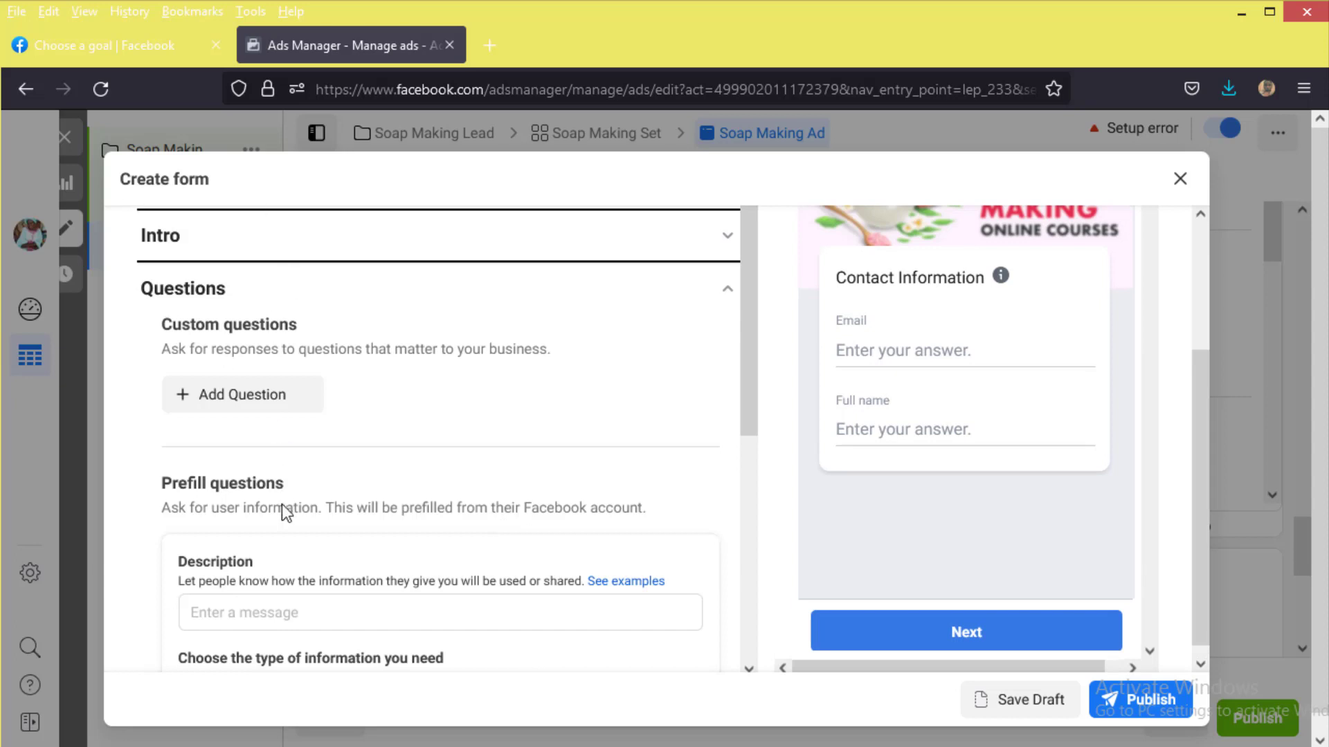
{"action": "scroll", "coordinate": [297, 512], "scroll_direction": "down", "scroll_amount": 1}
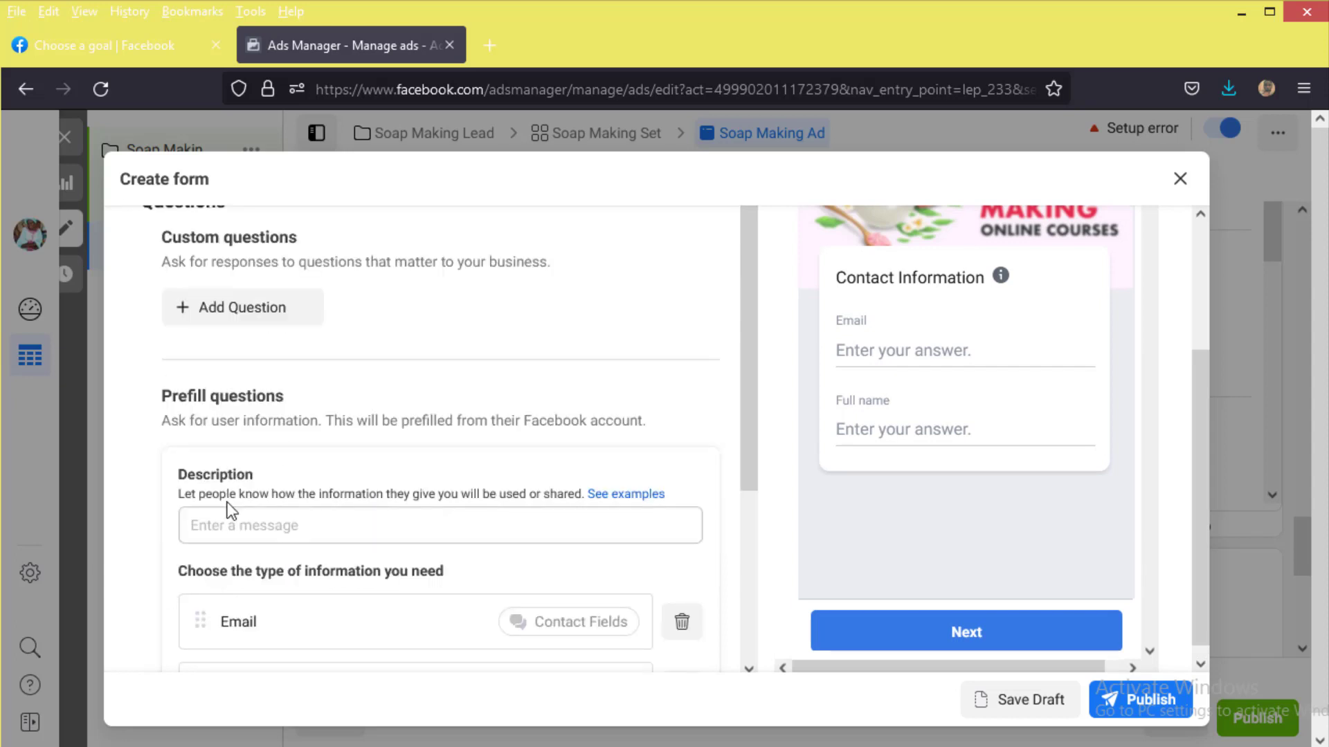
{"action": "left_click", "coordinate": [236, 524]}
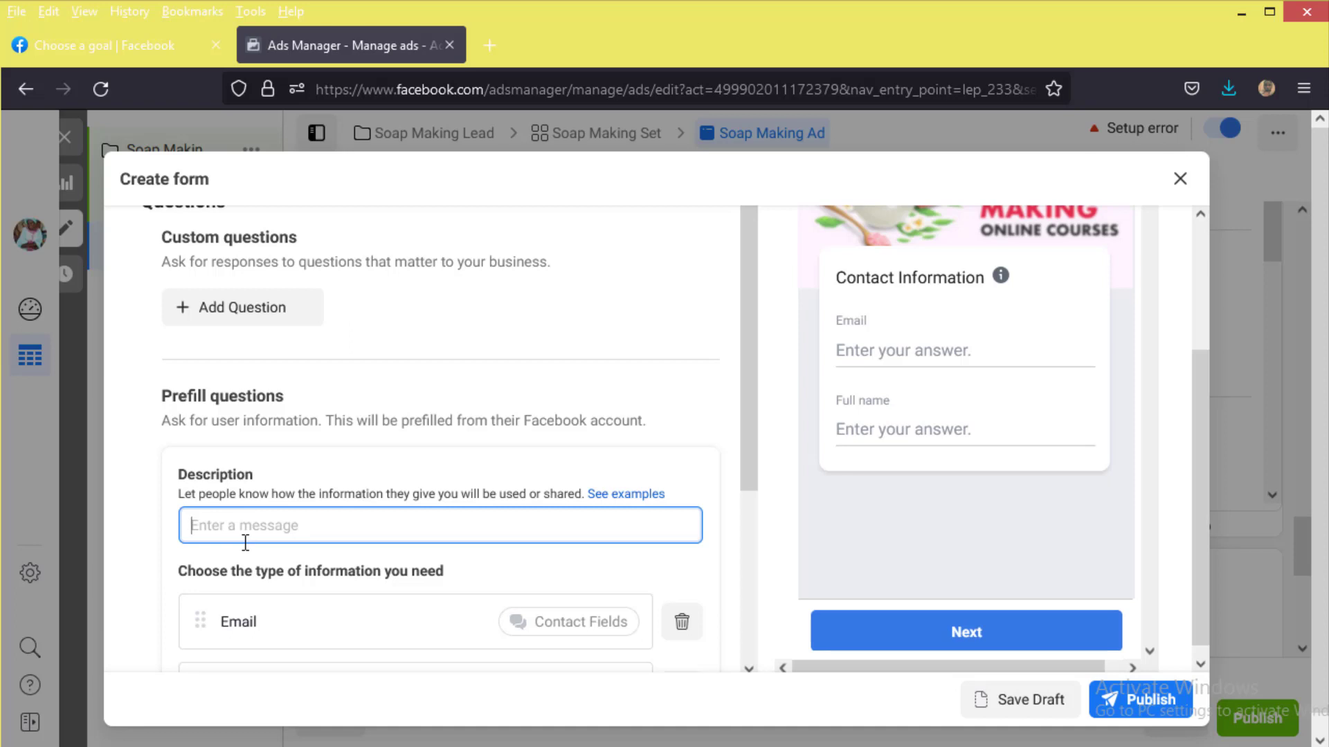
{"action": "type", "text": "W"}
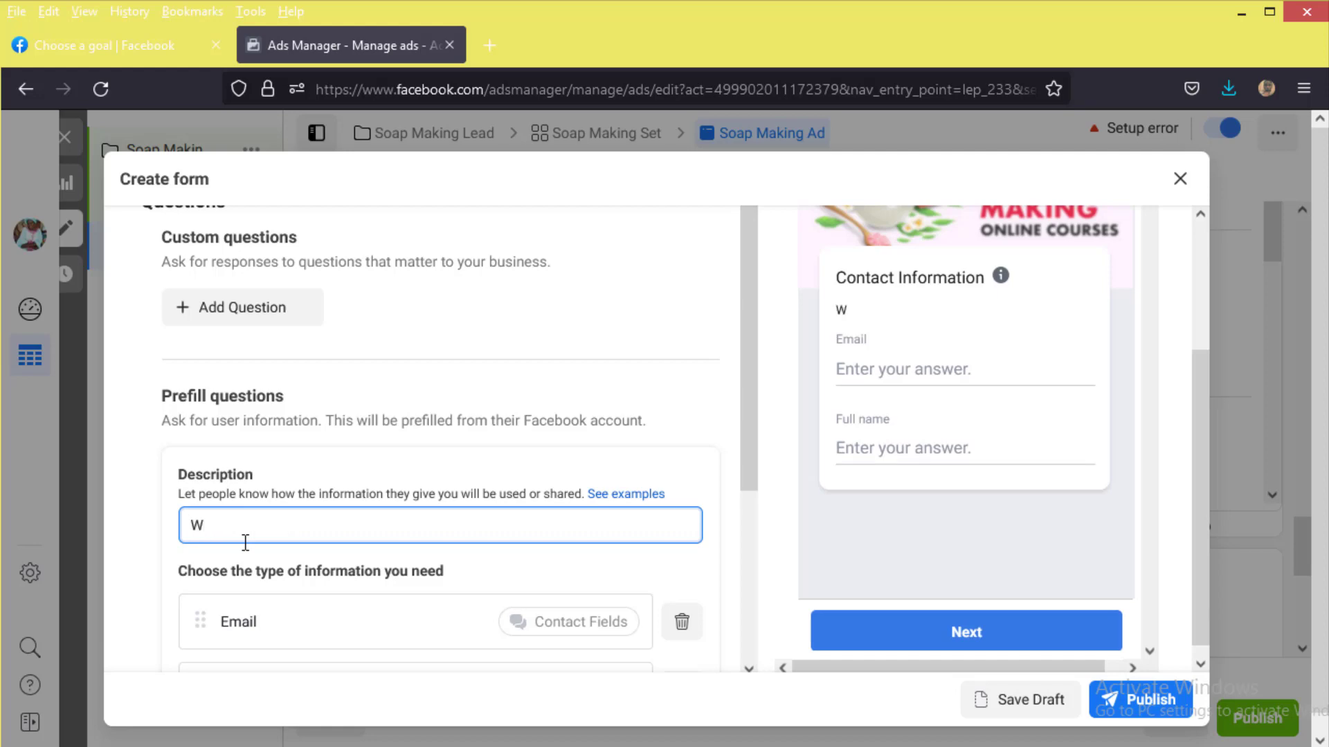
{"action": "key", "text": "BackSpace"}
{"action": "type", "text": "You would be contacted with your details."}
{"action": "scroll", "coordinate": [425, 597], "scroll_direction": "down", "scroll_amount": 4}
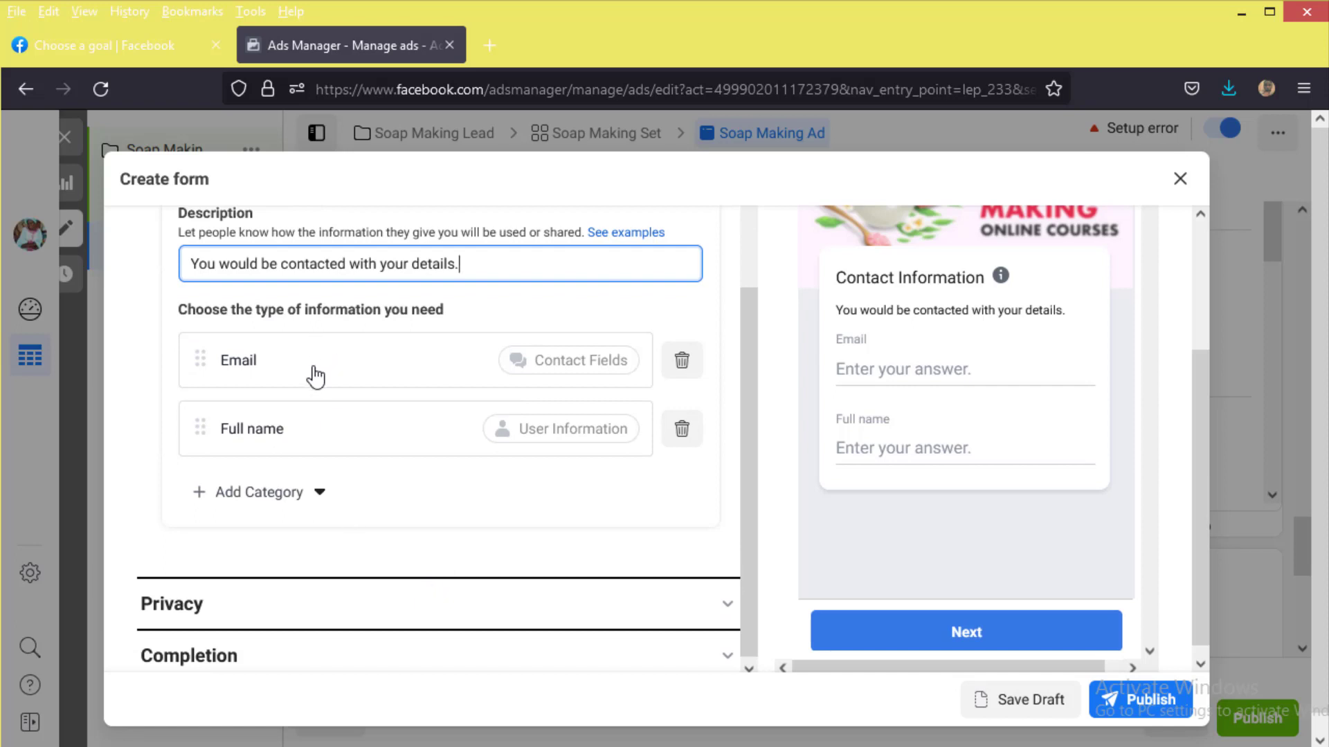
Step: Add Phone number from Contact fields as a prefill question
{"action": "left_click", "coordinate": [312, 494]}
{"action": "mouse_move", "coordinate": [330, 538]}
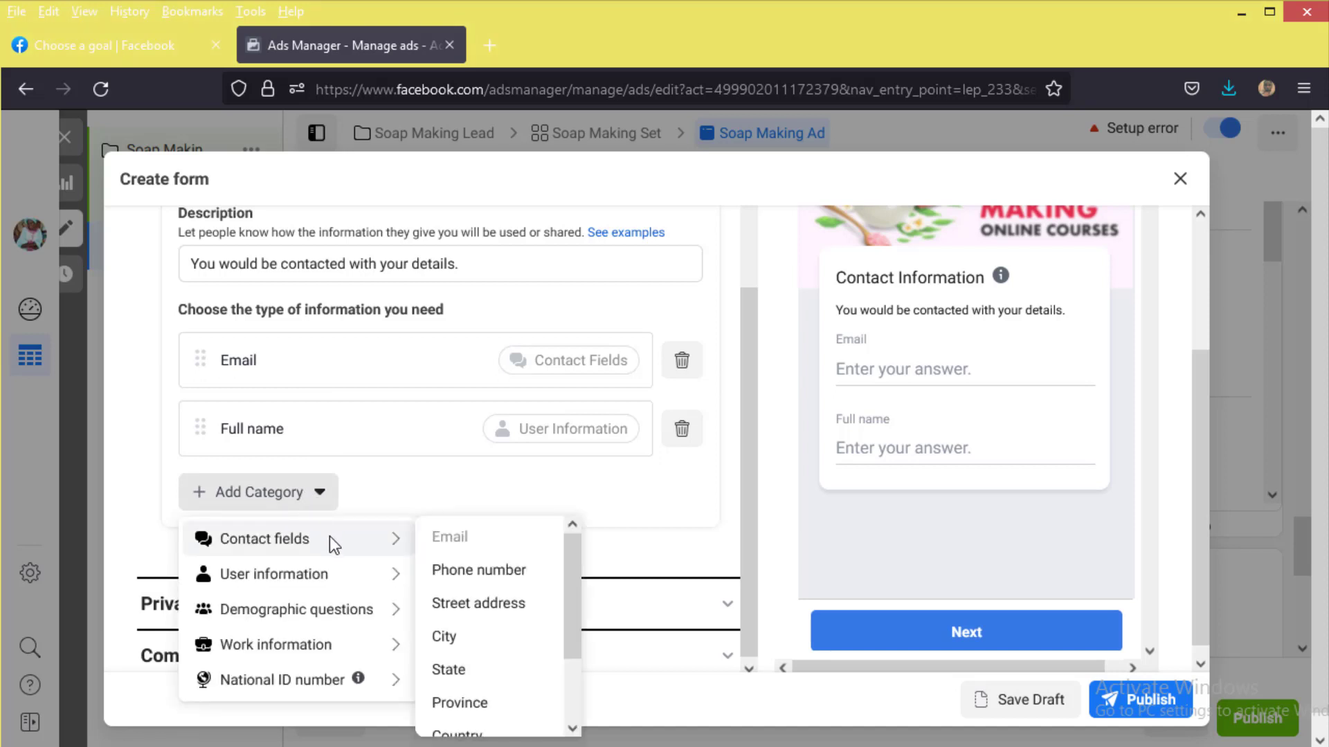
{"action": "left_click", "coordinate": [509, 574]}
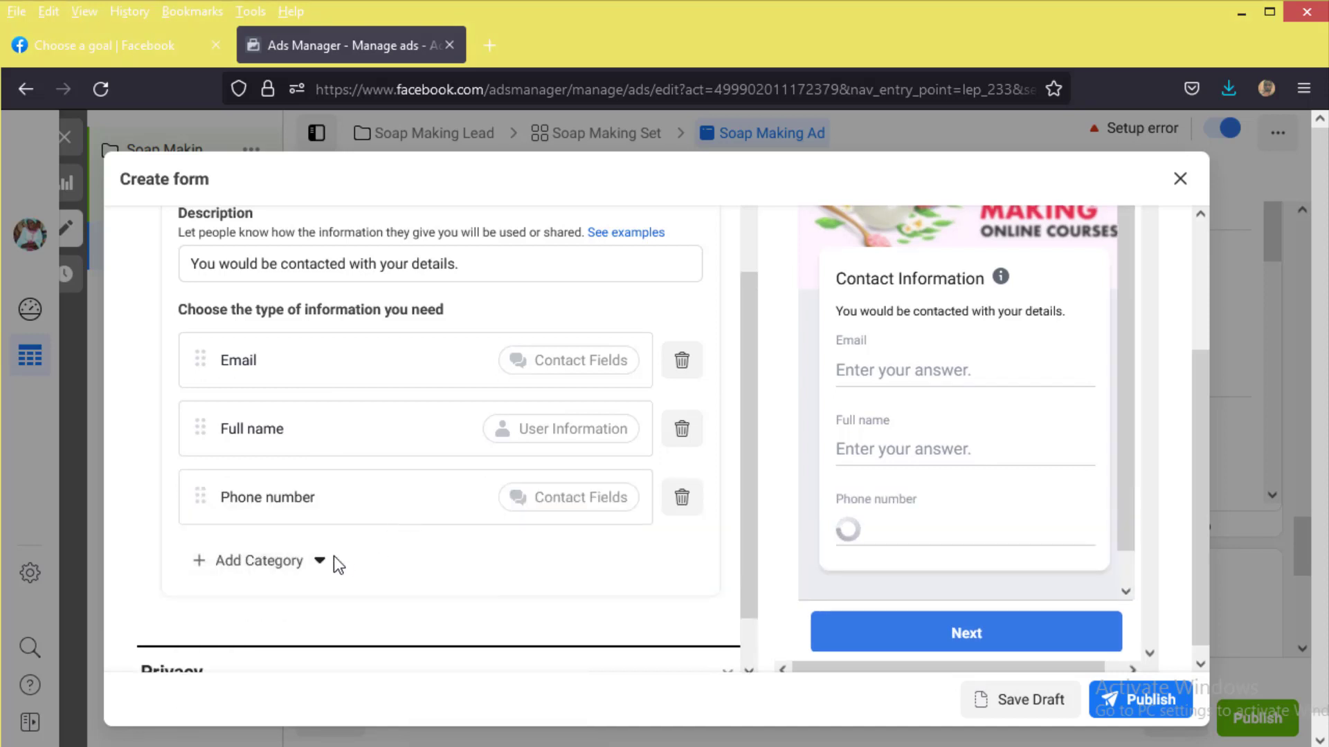
{"action": "left_click", "coordinate": [313, 561]}
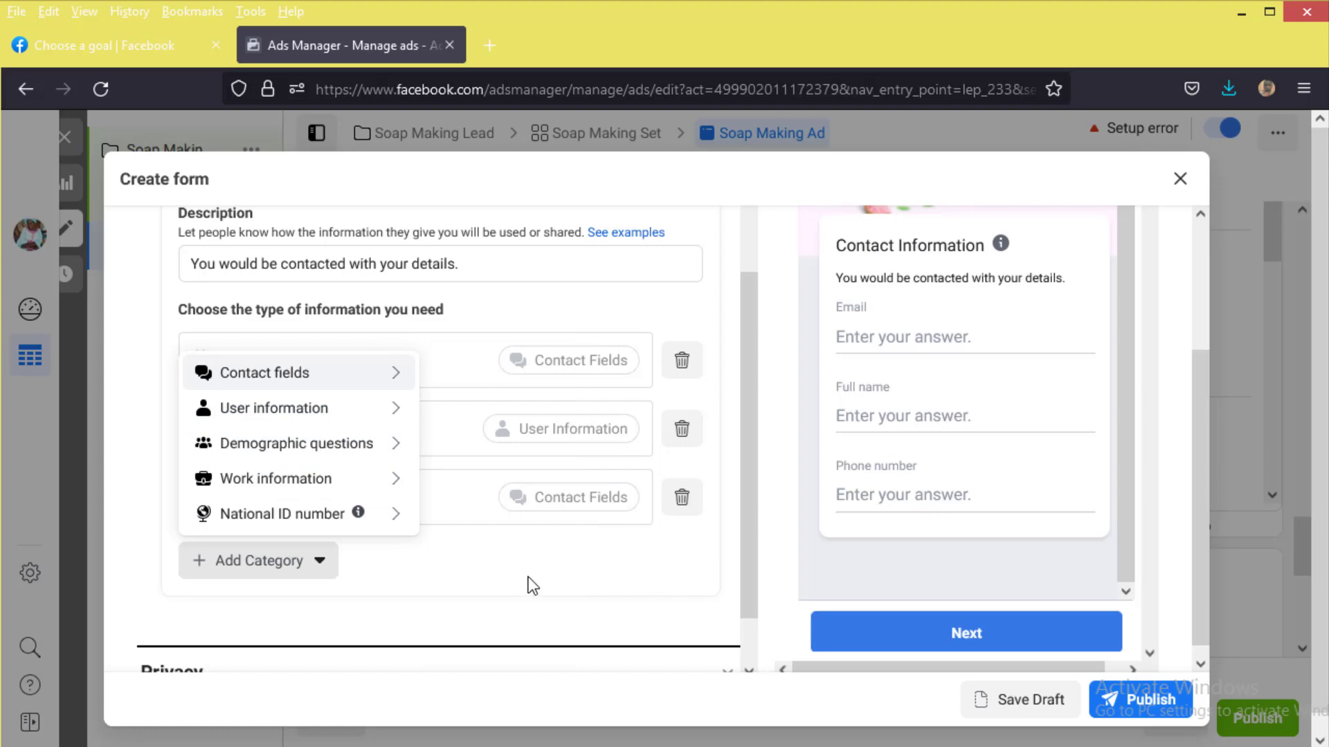
{"action": "left_click", "coordinate": [531, 586]}
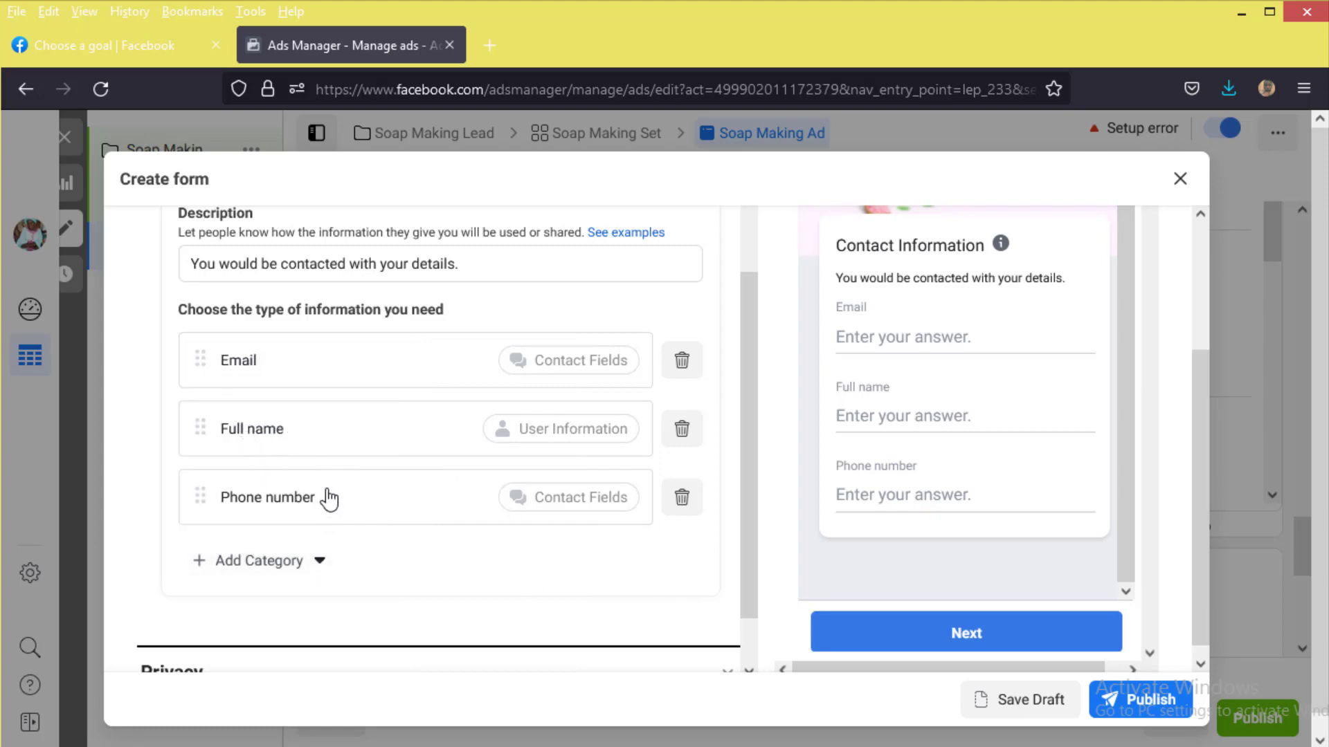
{"action": "scroll", "coordinate": [330, 496], "scroll_direction": "up", "scroll_amount": 5}
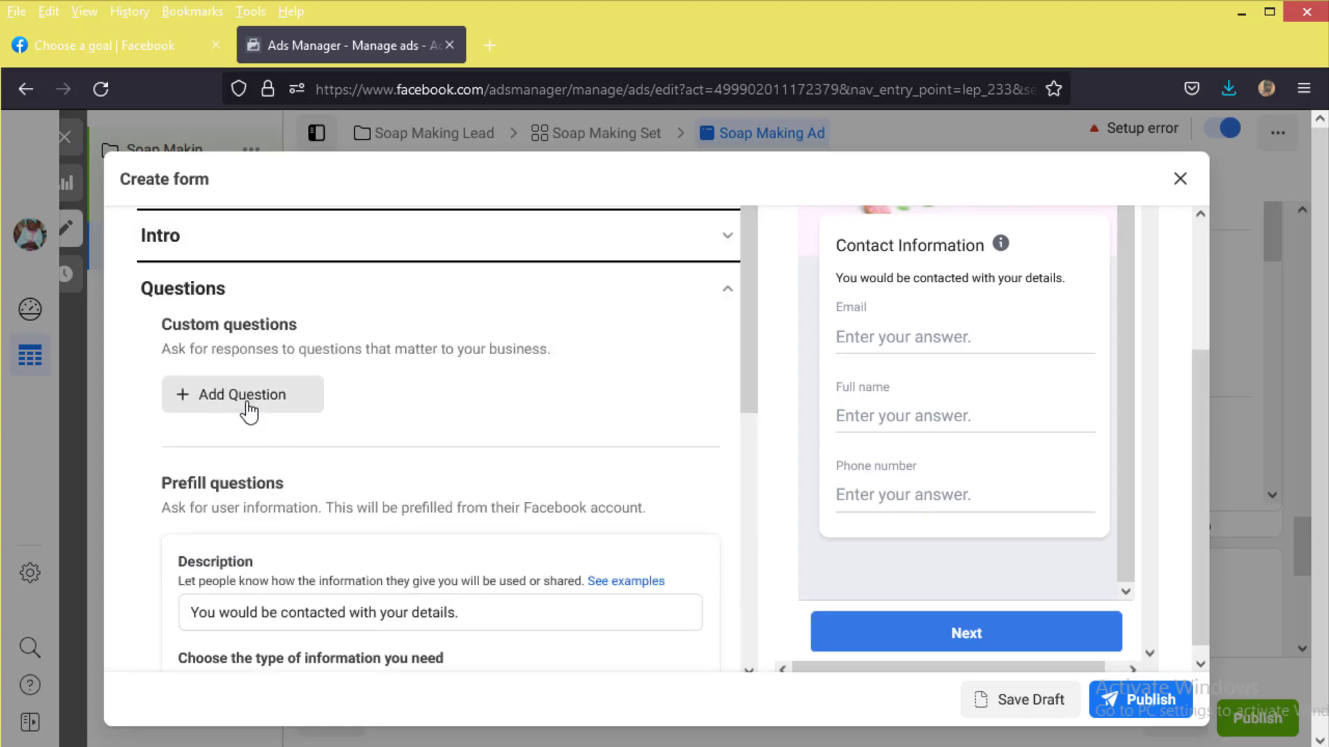
Step: Add a short-answer 'WhatsApp Number' question and delete the Phone number prefill question
{"action": "left_click", "coordinate": [276, 393]}
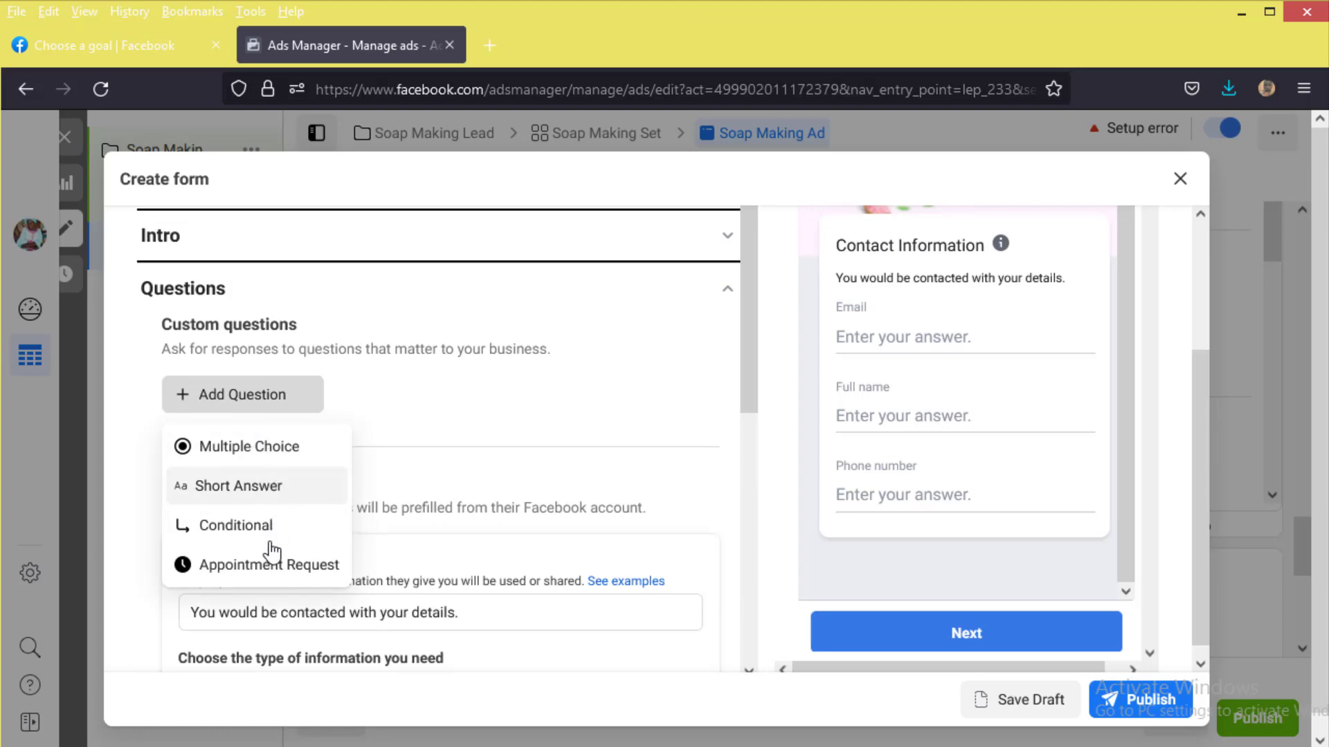
{"action": "left_click", "coordinate": [272, 486]}
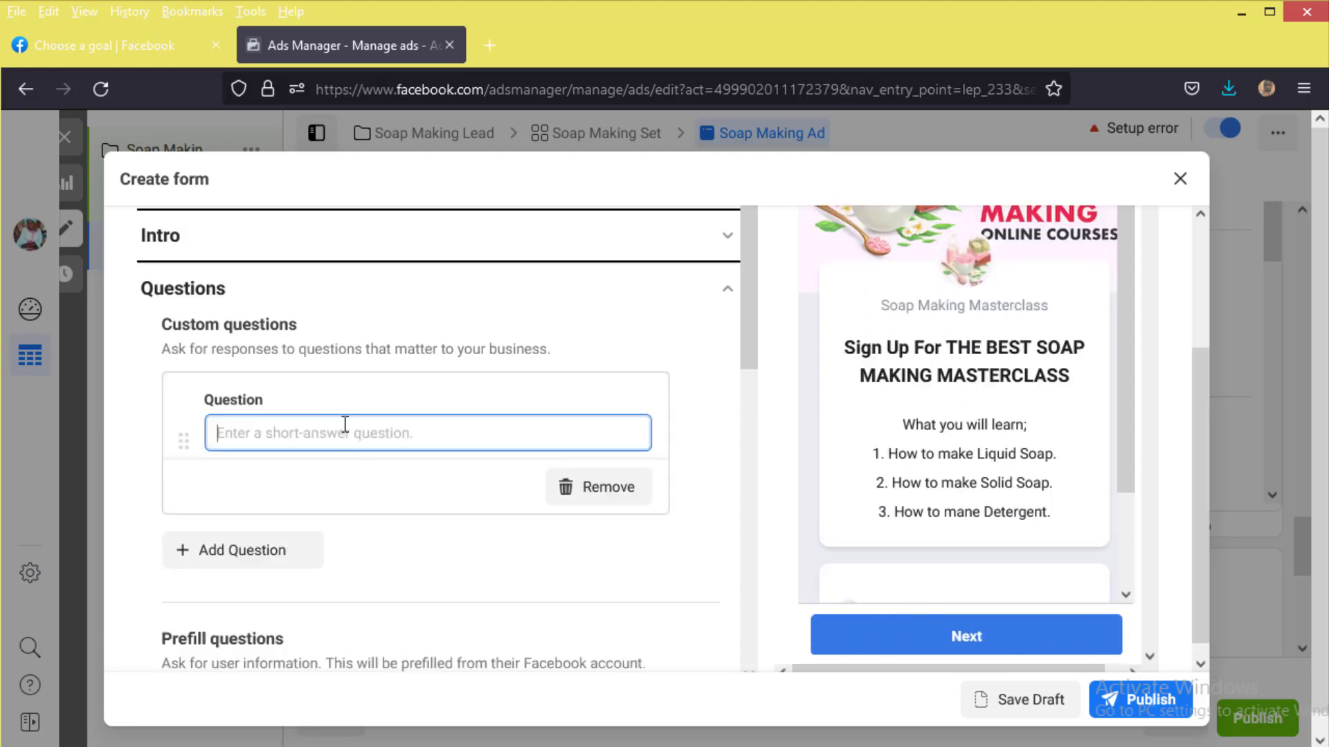
{"action": "type", "text": "Whats"}
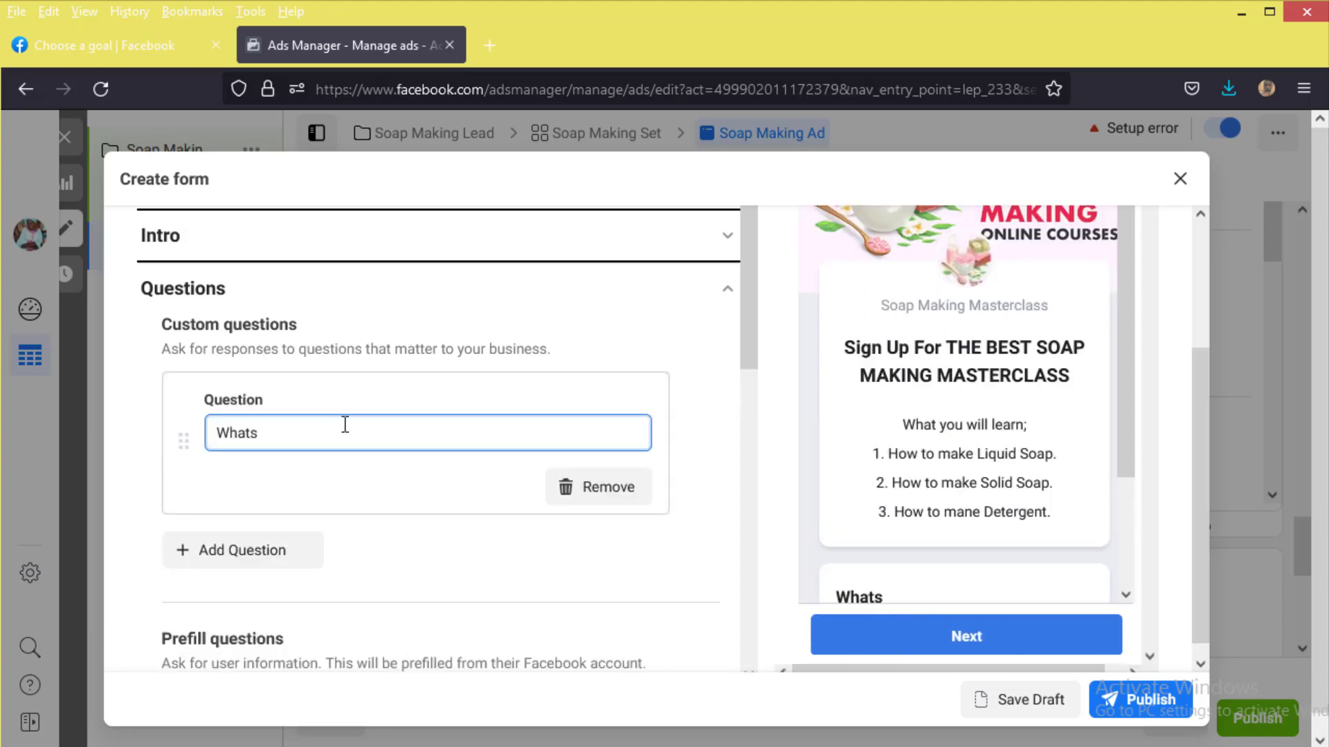
{"action": "type", "text": "App Number"}
{"action": "scroll", "coordinate": [309, 548], "scroll_direction": "down", "scroll_amount": 7}
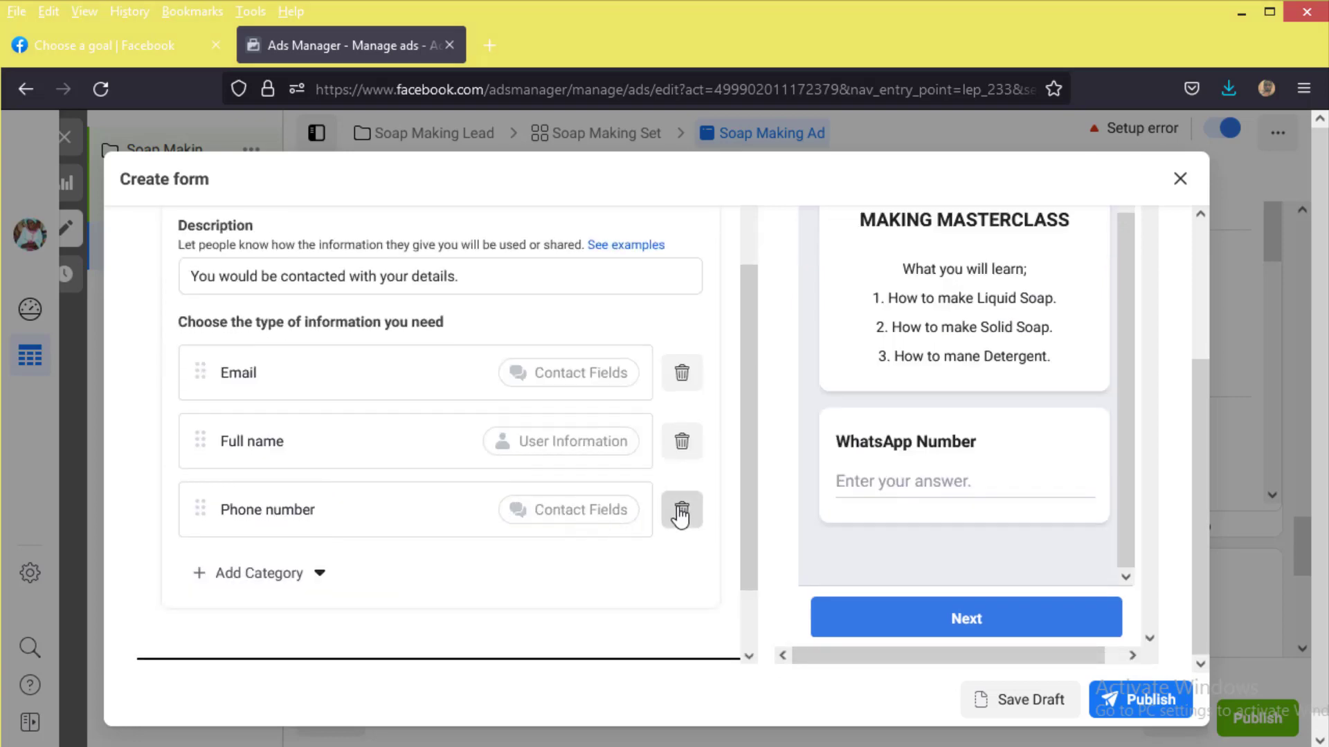
{"action": "left_click", "coordinate": [681, 512]}
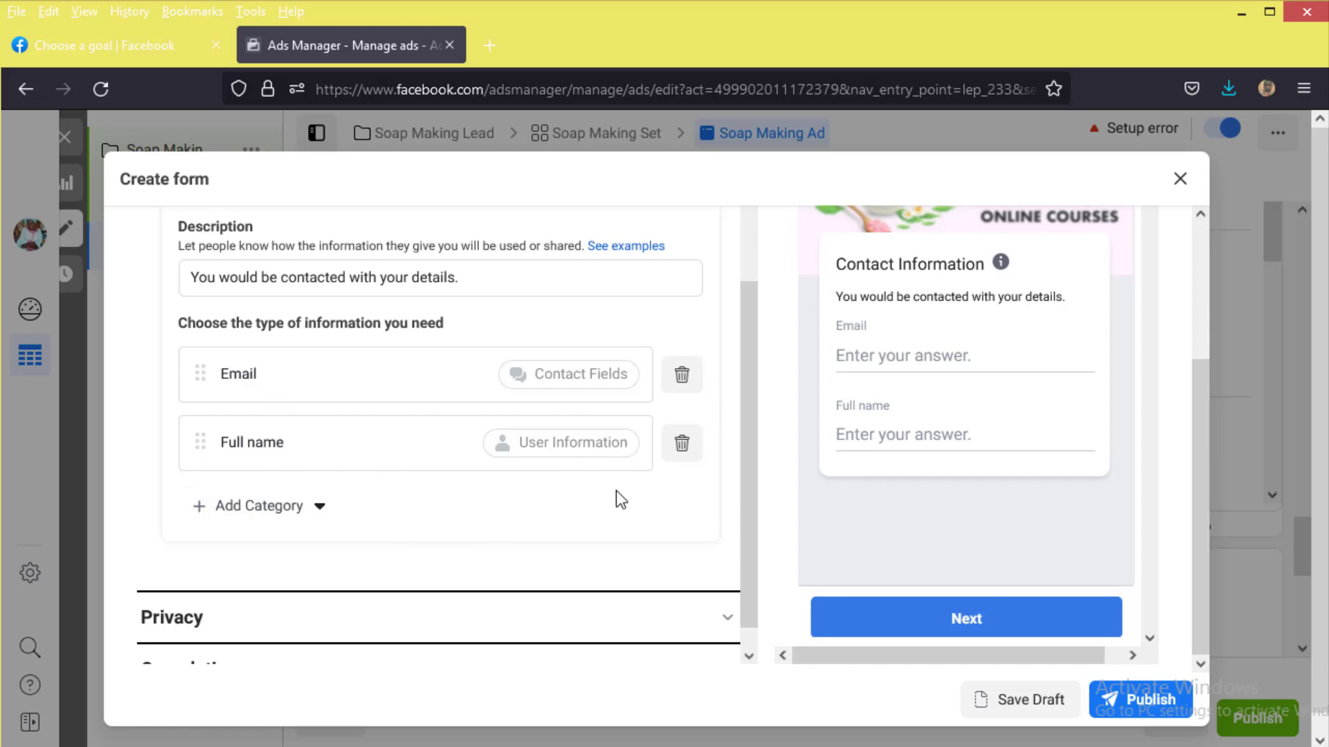
{"action": "scroll", "coordinate": [409, 451], "scroll_direction": "down", "scroll_amount": 1}
{"action": "scroll", "coordinate": [537, 412], "scroll_direction": "up", "scroll_amount": 5}
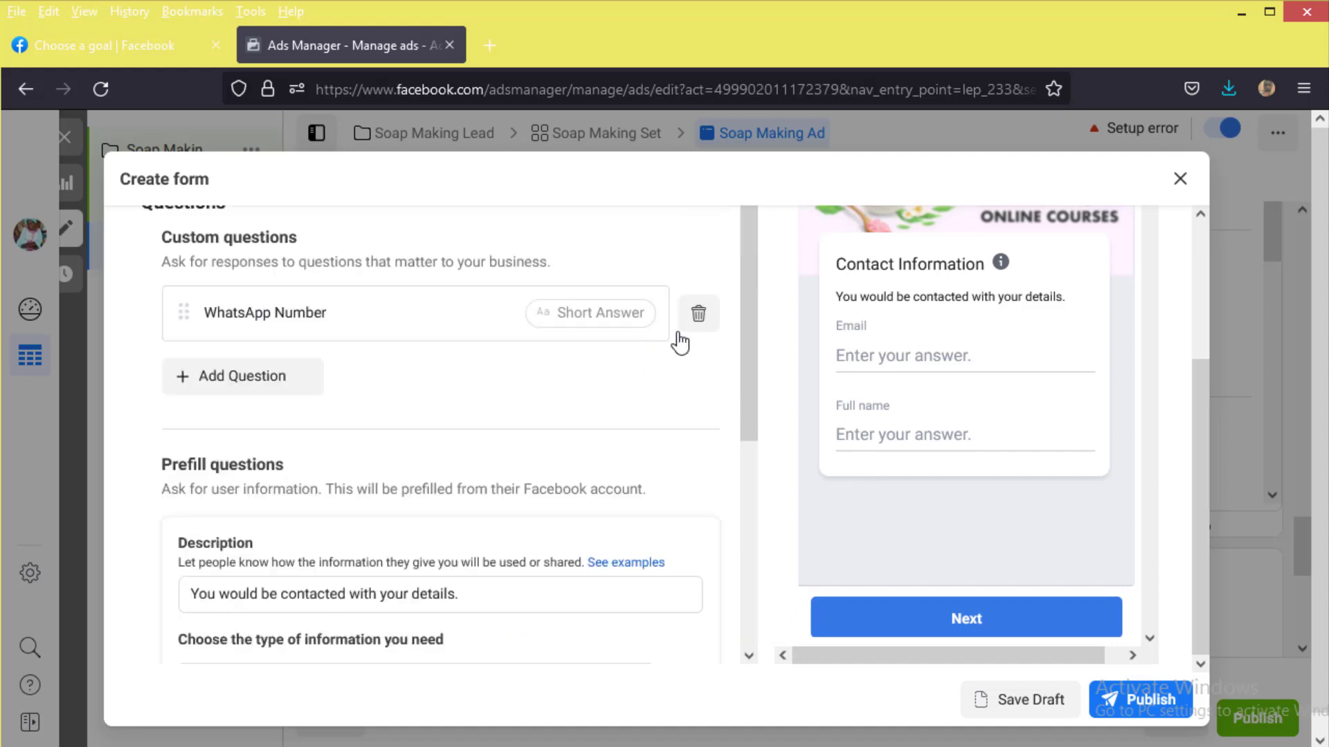
{"action": "scroll", "coordinate": [700, 353], "scroll_direction": "up", "scroll_amount": 1}
{"action": "left_click", "coordinate": [726, 286]}
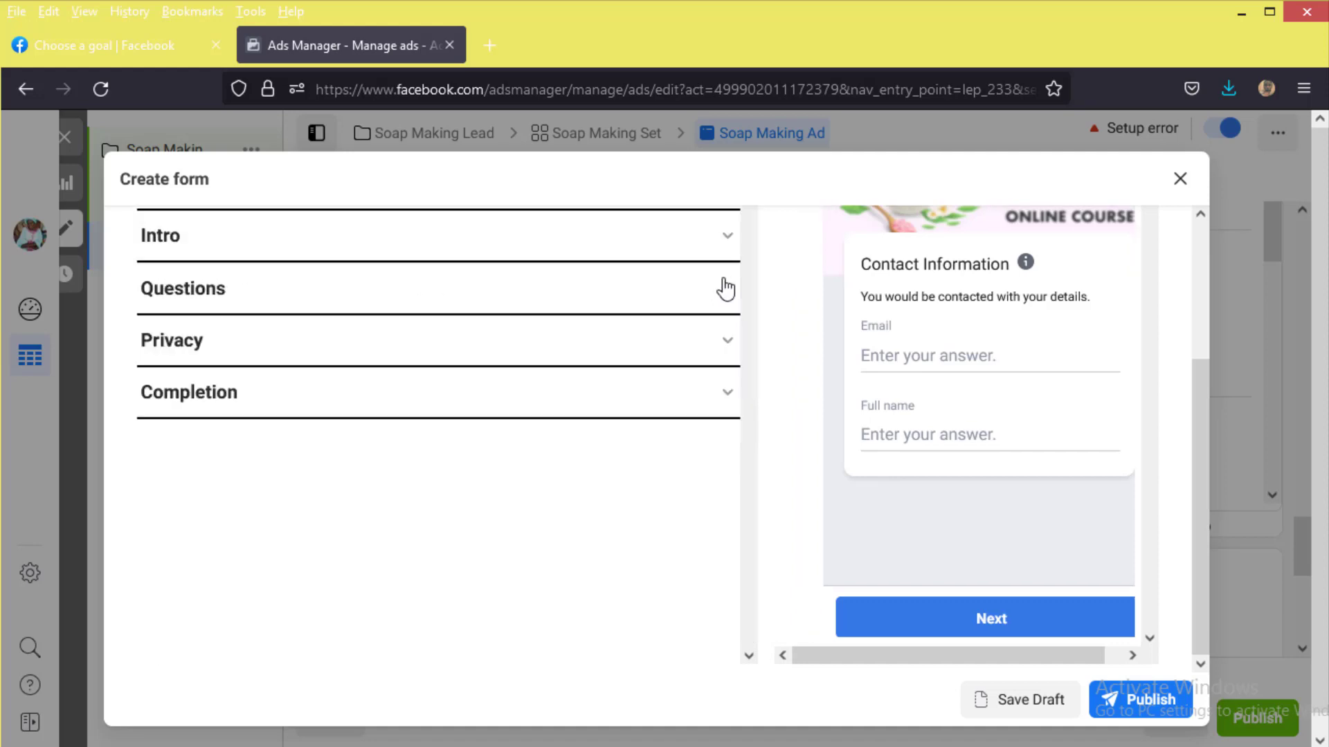
Step: Set the privacy policy link to a wa.me WhatsApp number URL instead of facebook.com
{"action": "left_click", "coordinate": [479, 344]}
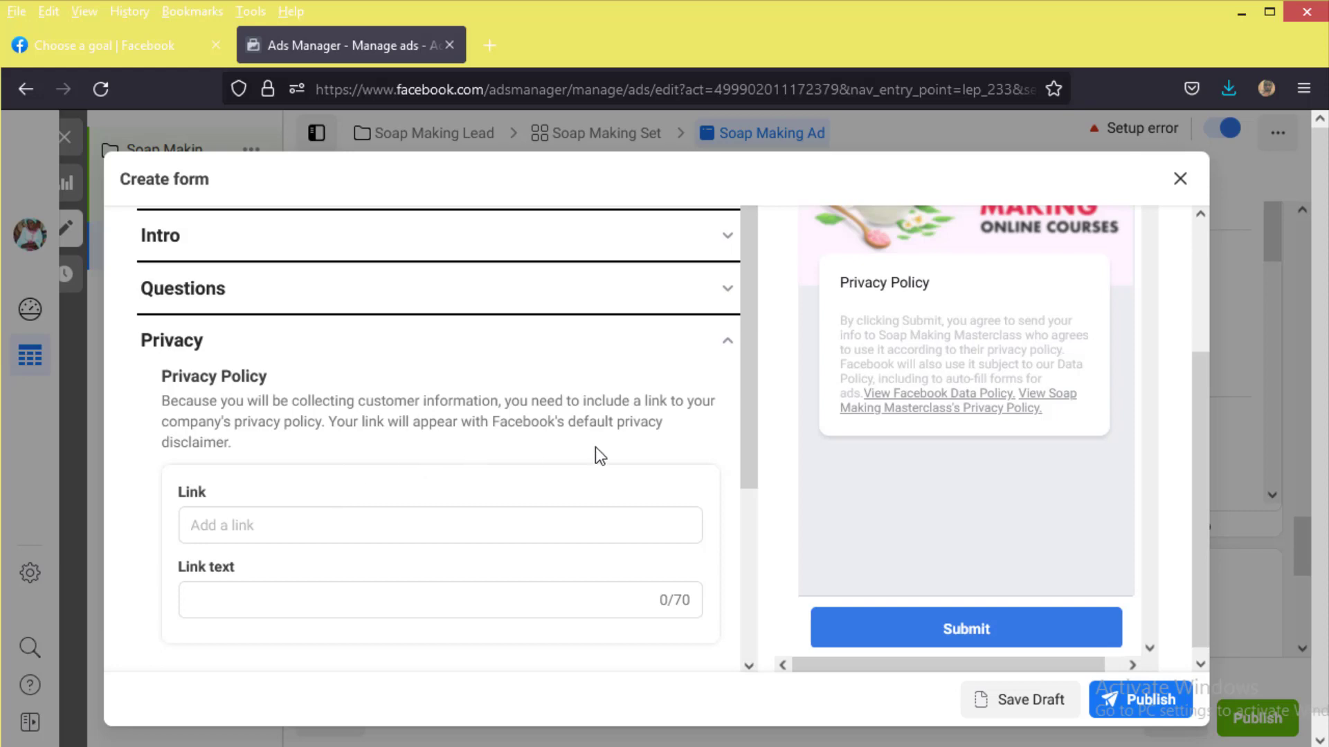
{"action": "left_click", "coordinate": [493, 522]}
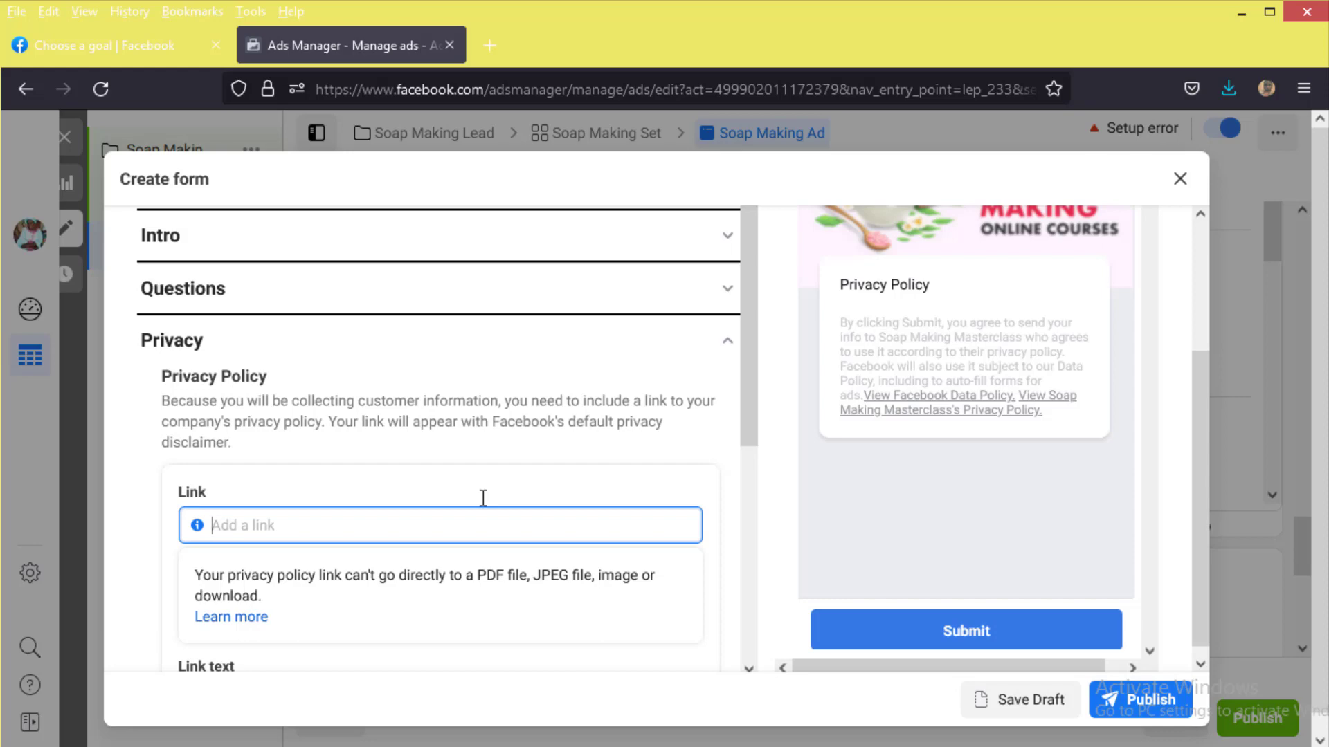
{"action": "left_click", "coordinate": [483, 498]}
{"action": "type", "text": "faceb"}
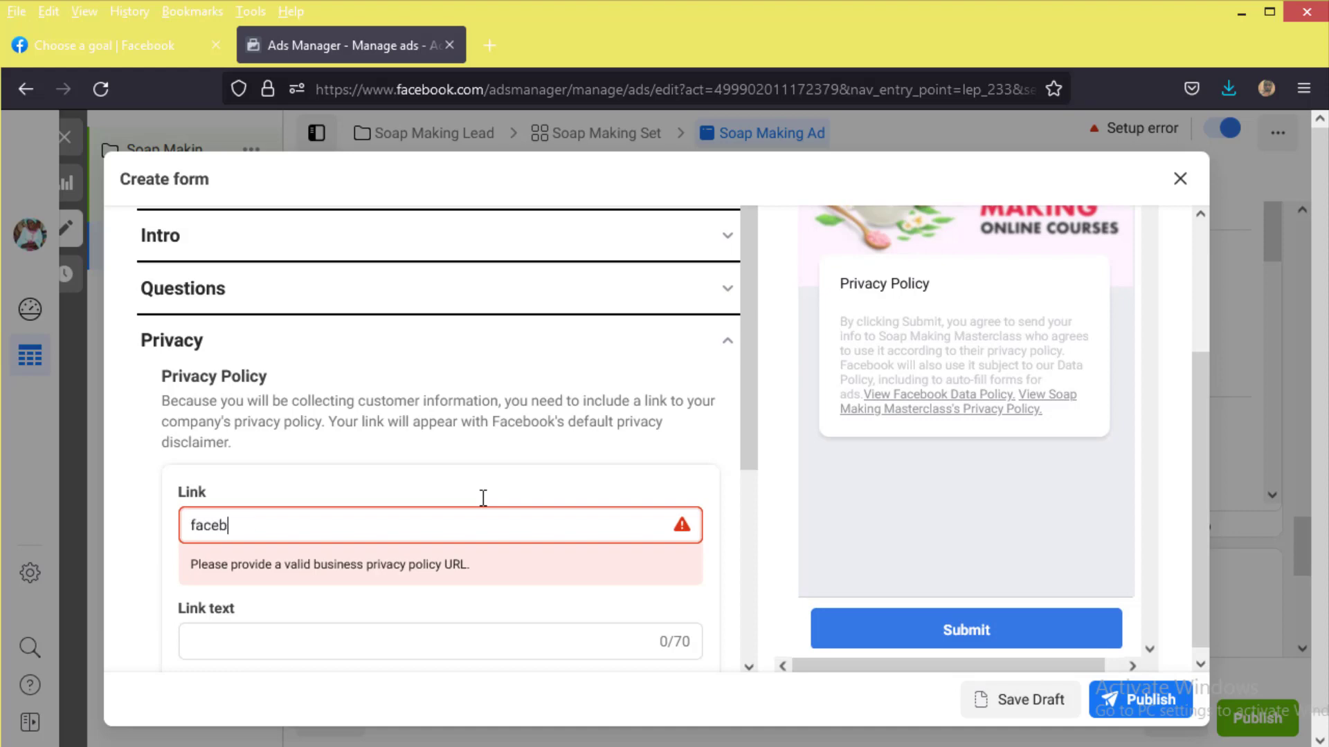
{"action": "type", "text": "ook.com"}
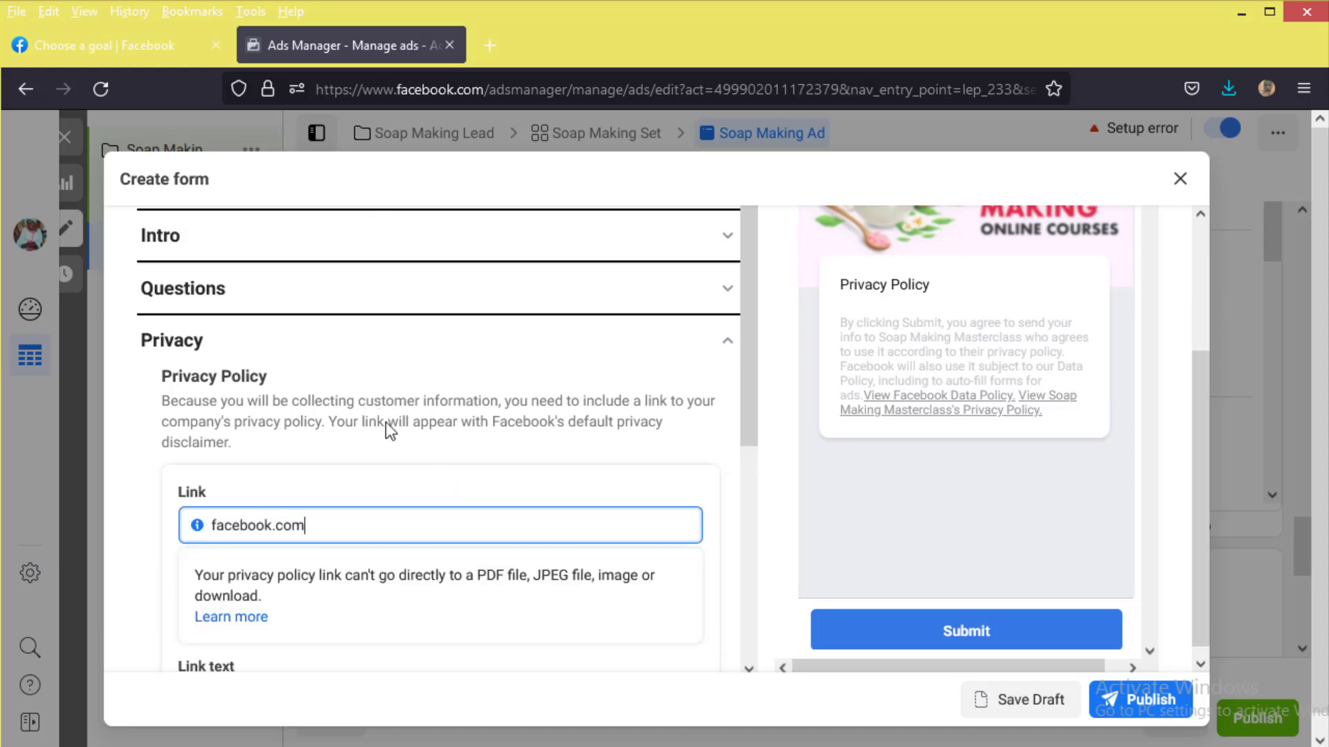
{"action": "key", "text": "ctrl+a"}
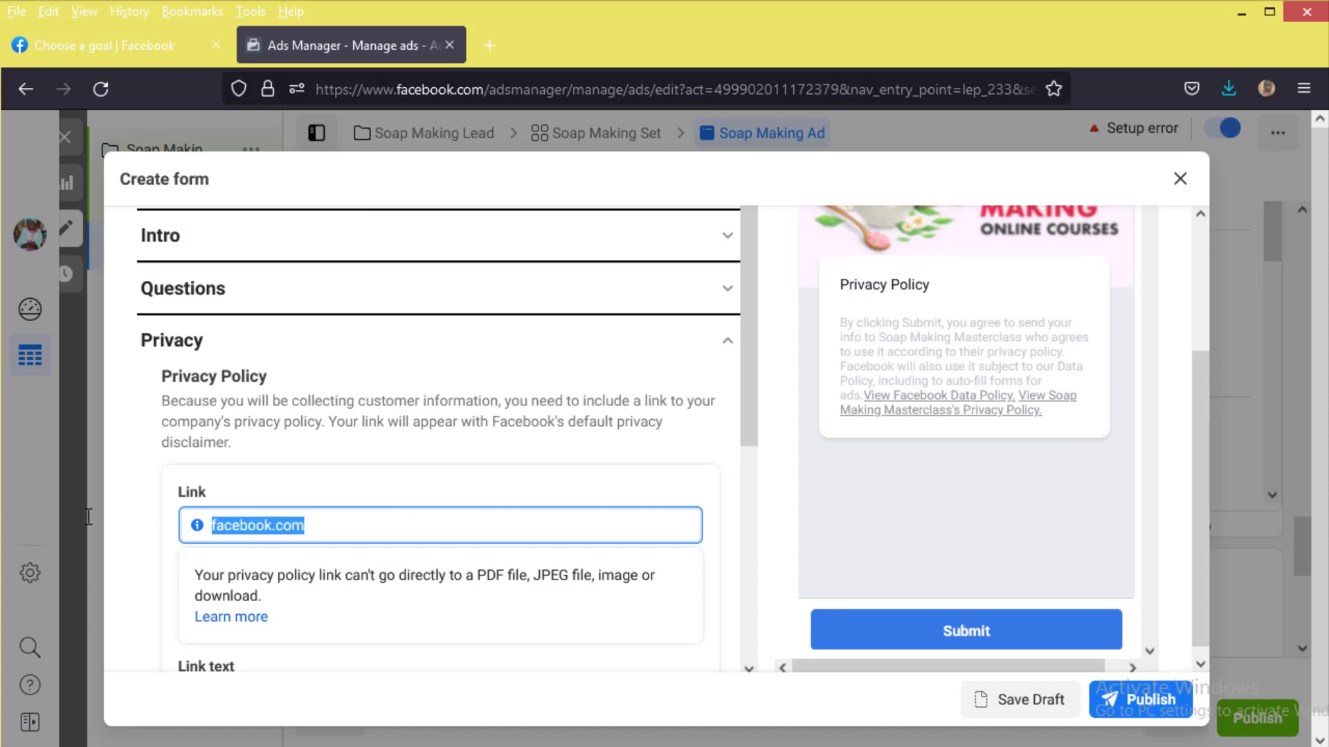
{"action": "key", "text": "BackSpace"}
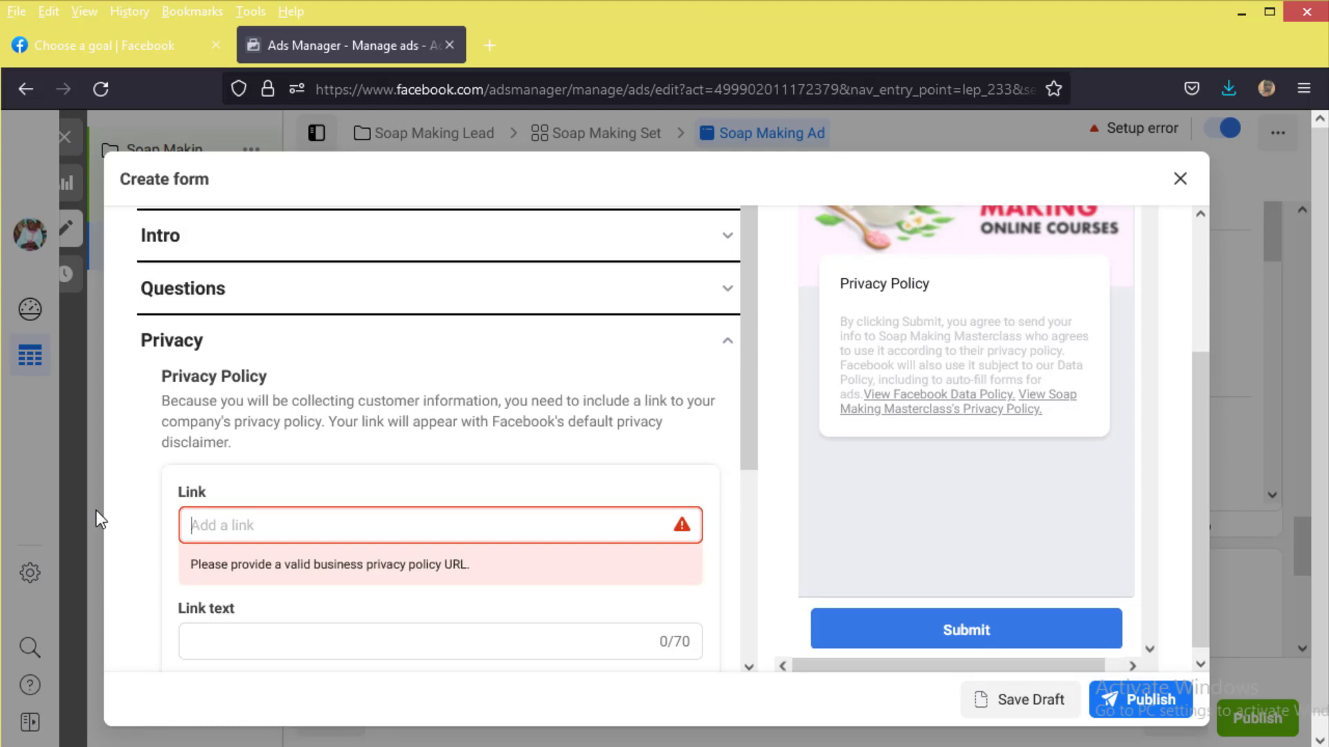
{"action": "scroll", "coordinate": [261, 483], "scroll_direction": "down", "scroll_amount": 2}
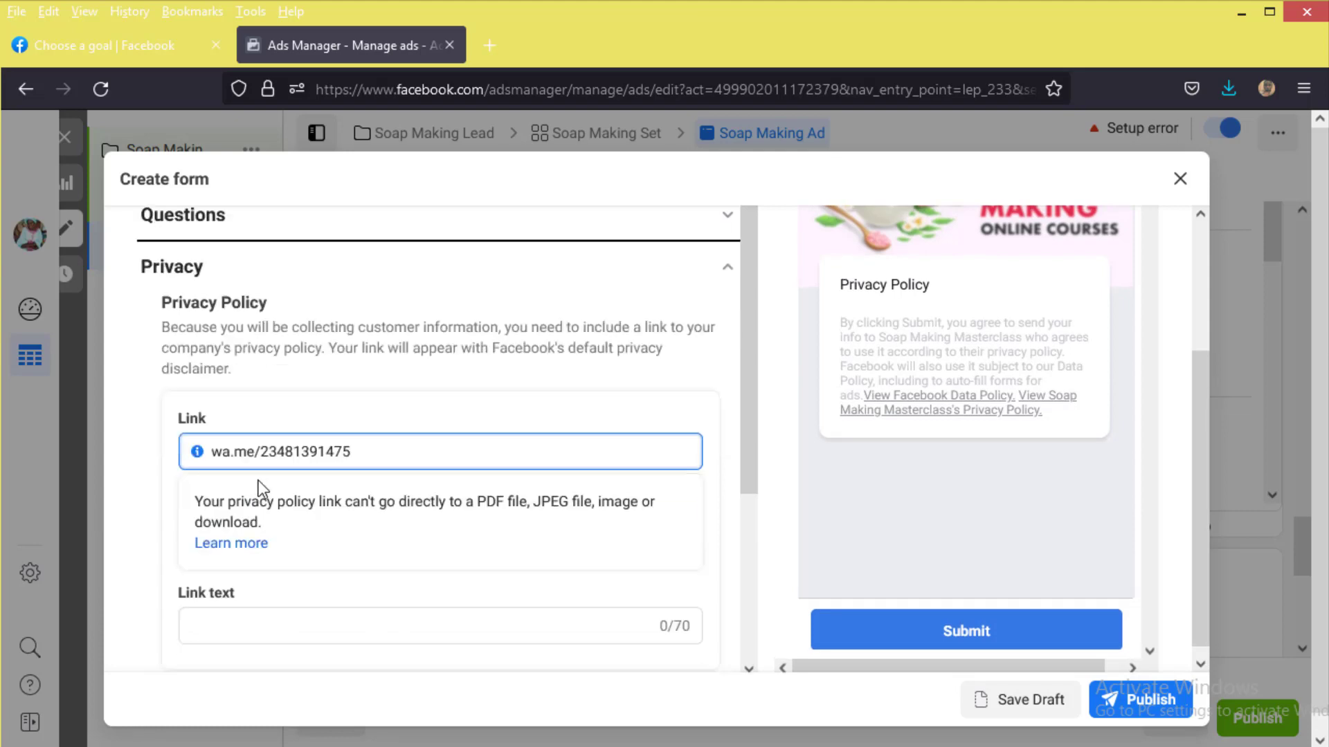
Step: Set the privacy link text to 'Our Policy' and collapse Privacy
{"action": "left_click", "coordinate": [263, 611]}
{"action": "type", "text": "Ou"}
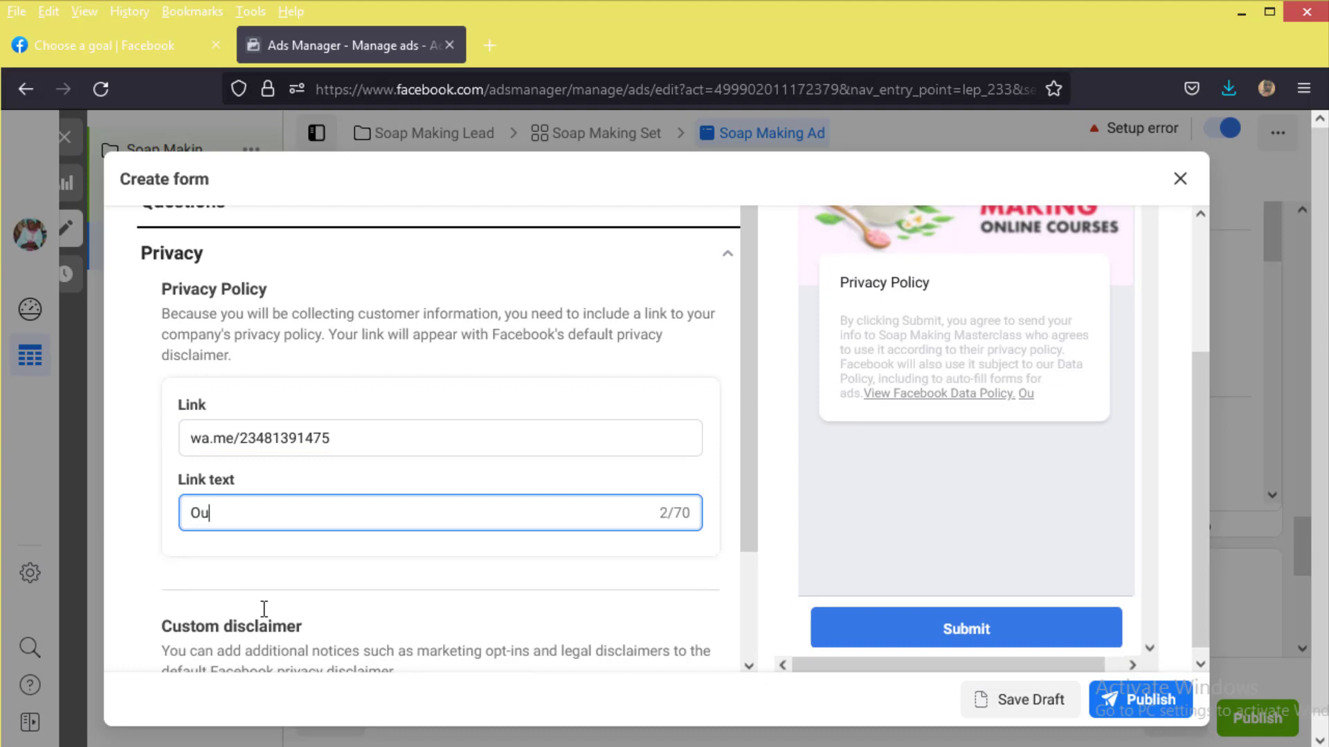
{"action": "type", "text": "r Policy"}
{"action": "left_click", "coordinate": [213, 564]}
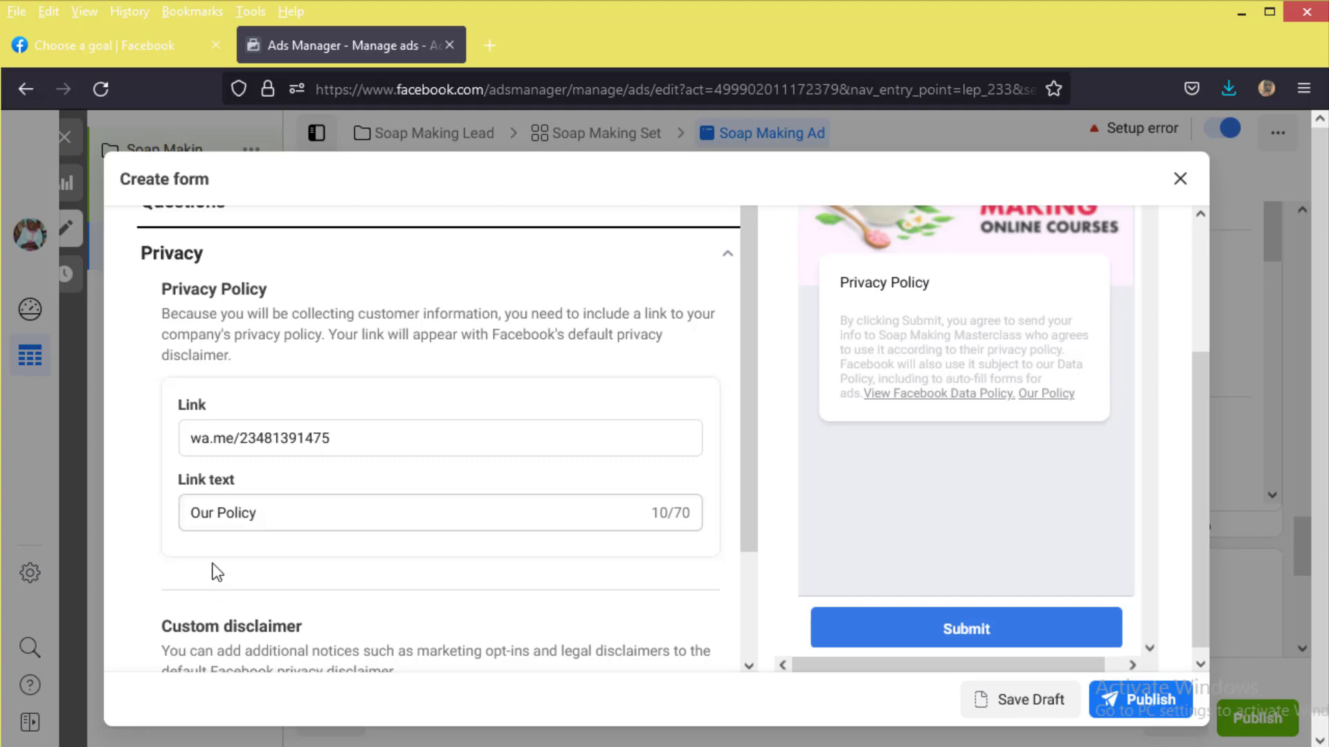
{"action": "left_click", "coordinate": [725, 255]}
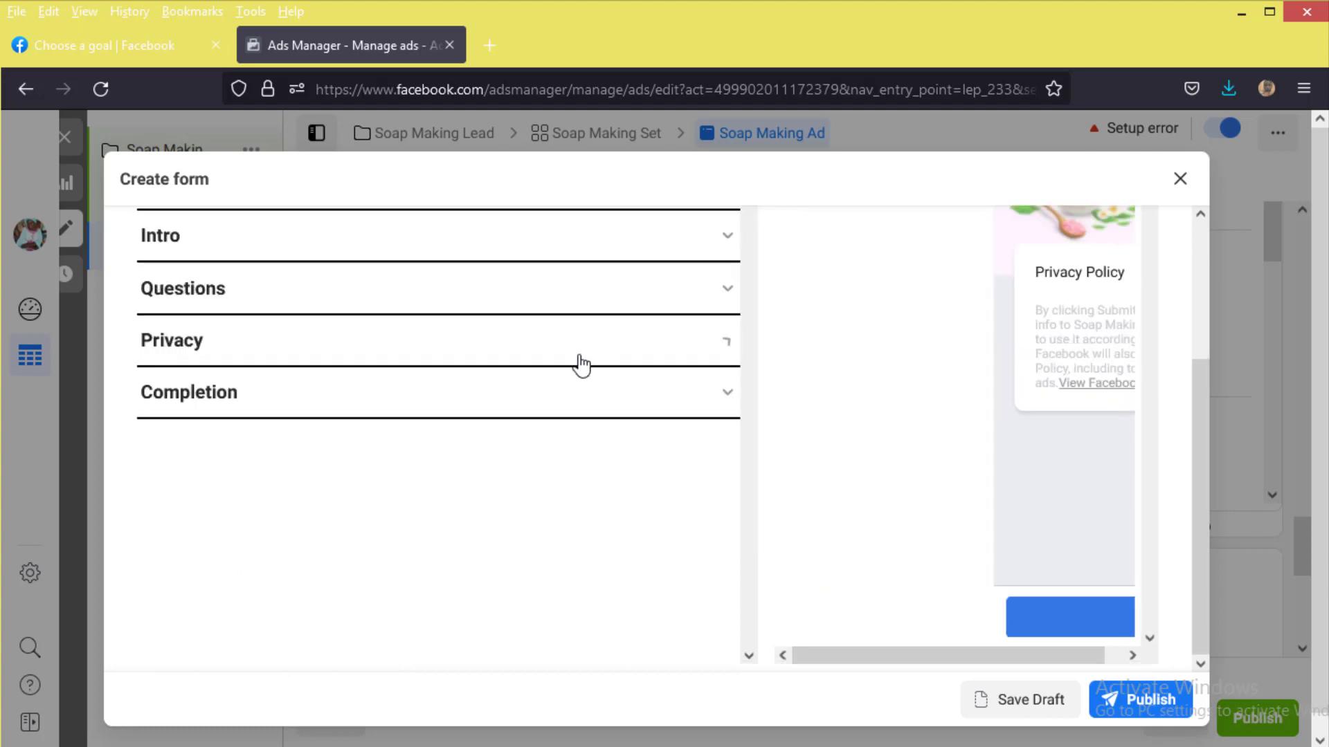
Step: Set the completion headline to 'Congratulations! You have successfully registed.'
{"action": "left_click", "coordinate": [339, 409]}
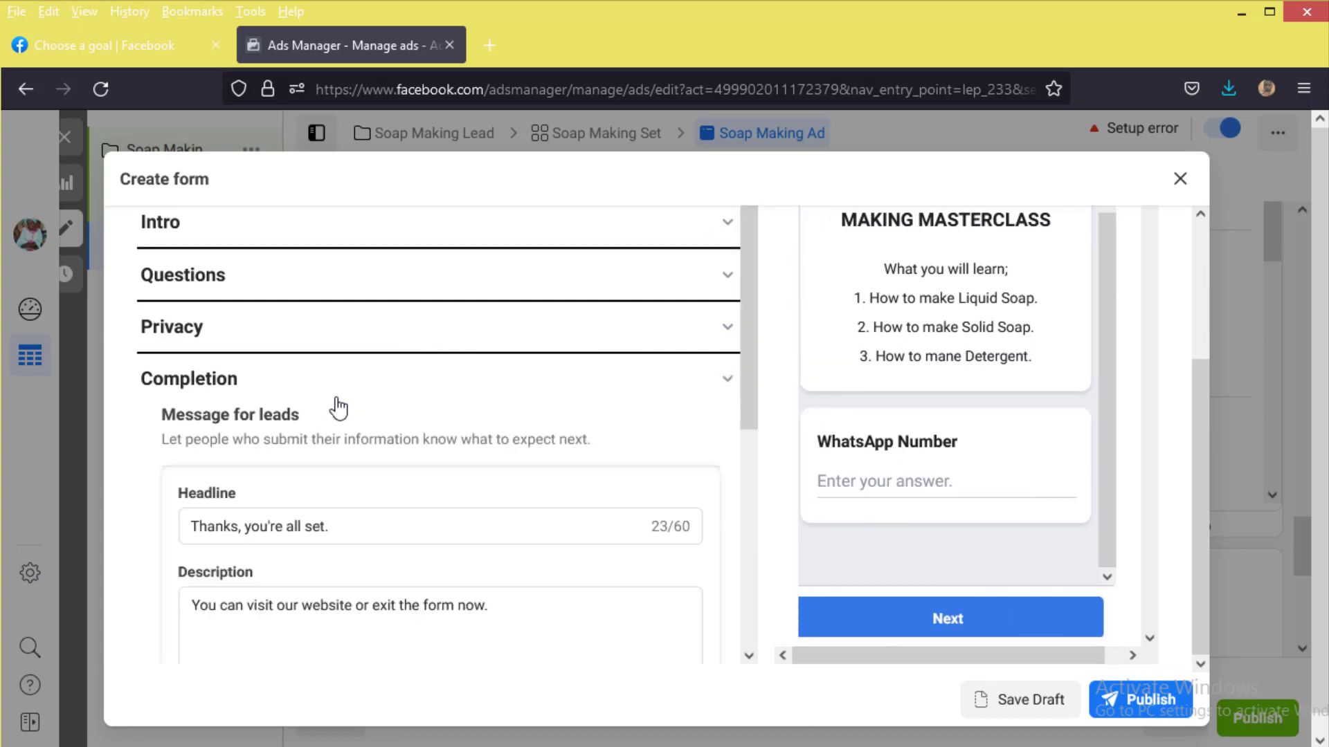
{"action": "scroll", "coordinate": [332, 460], "scroll_direction": "up", "scroll_amount": 2}
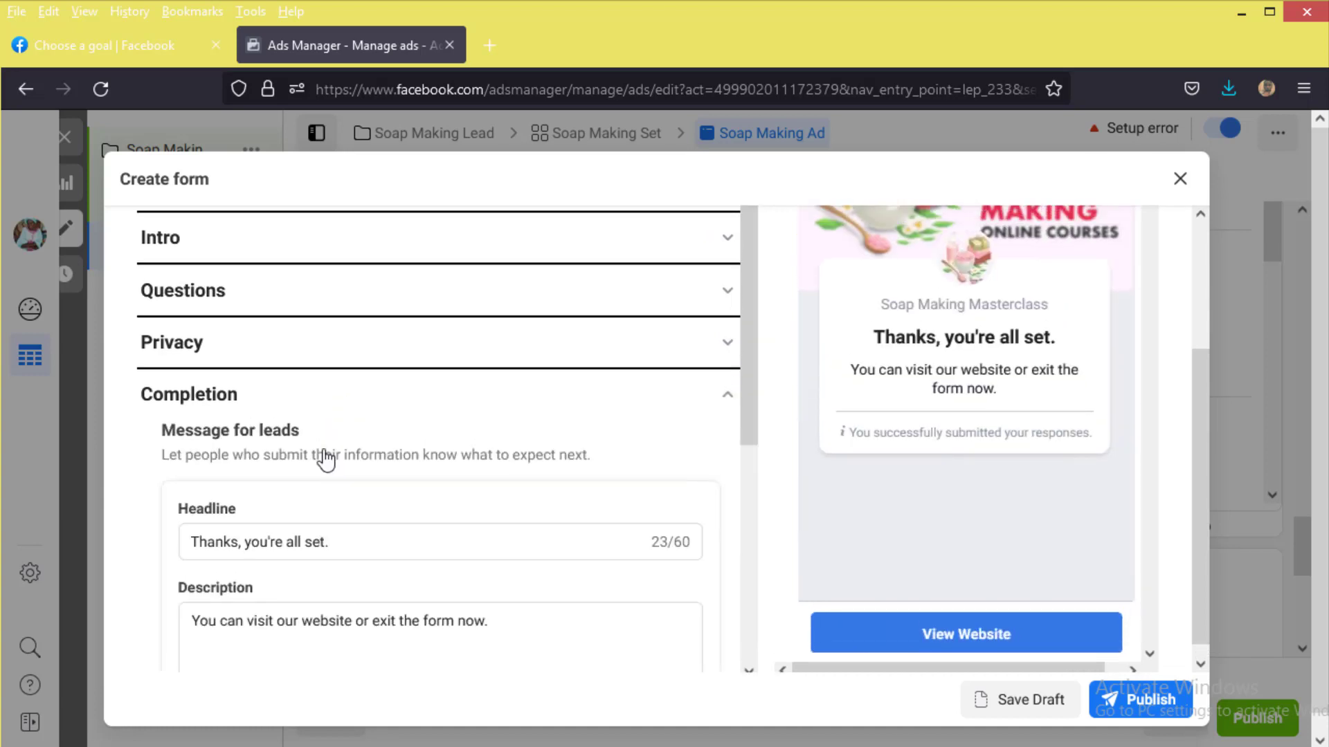
{"action": "scroll", "coordinate": [327, 460], "scroll_direction": "down", "scroll_amount": 2}
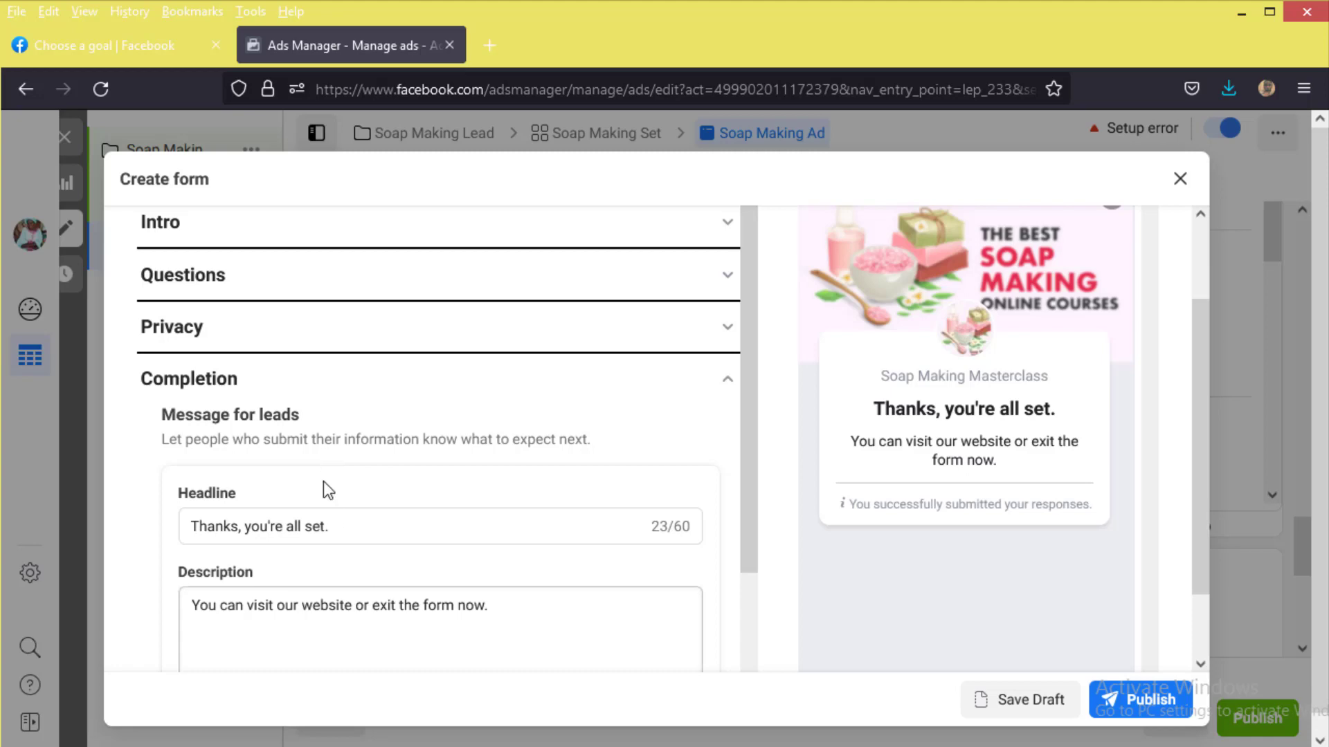
{"action": "scroll", "coordinate": [323, 481], "scroll_direction": "down", "scroll_amount": 4}
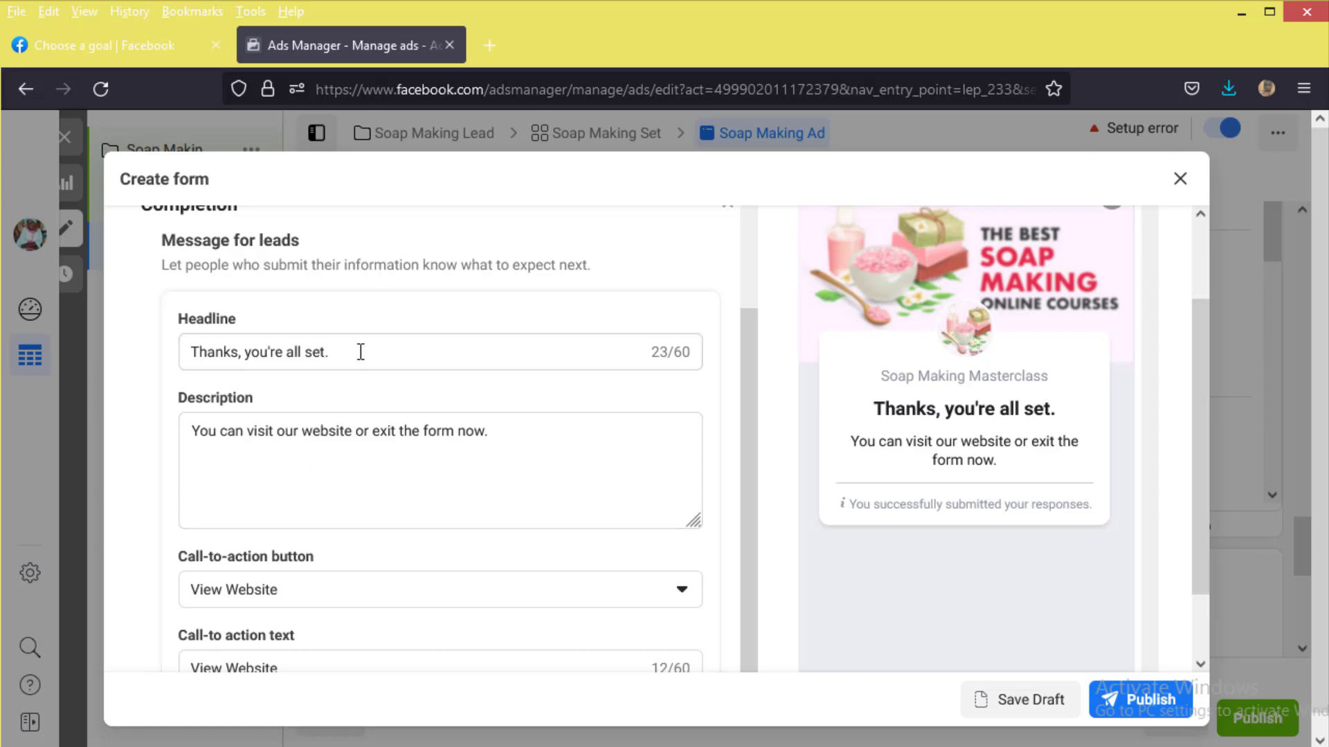
{"action": "left_click_drag", "start_coordinate": [353, 350], "coordinate": [147, 364]}
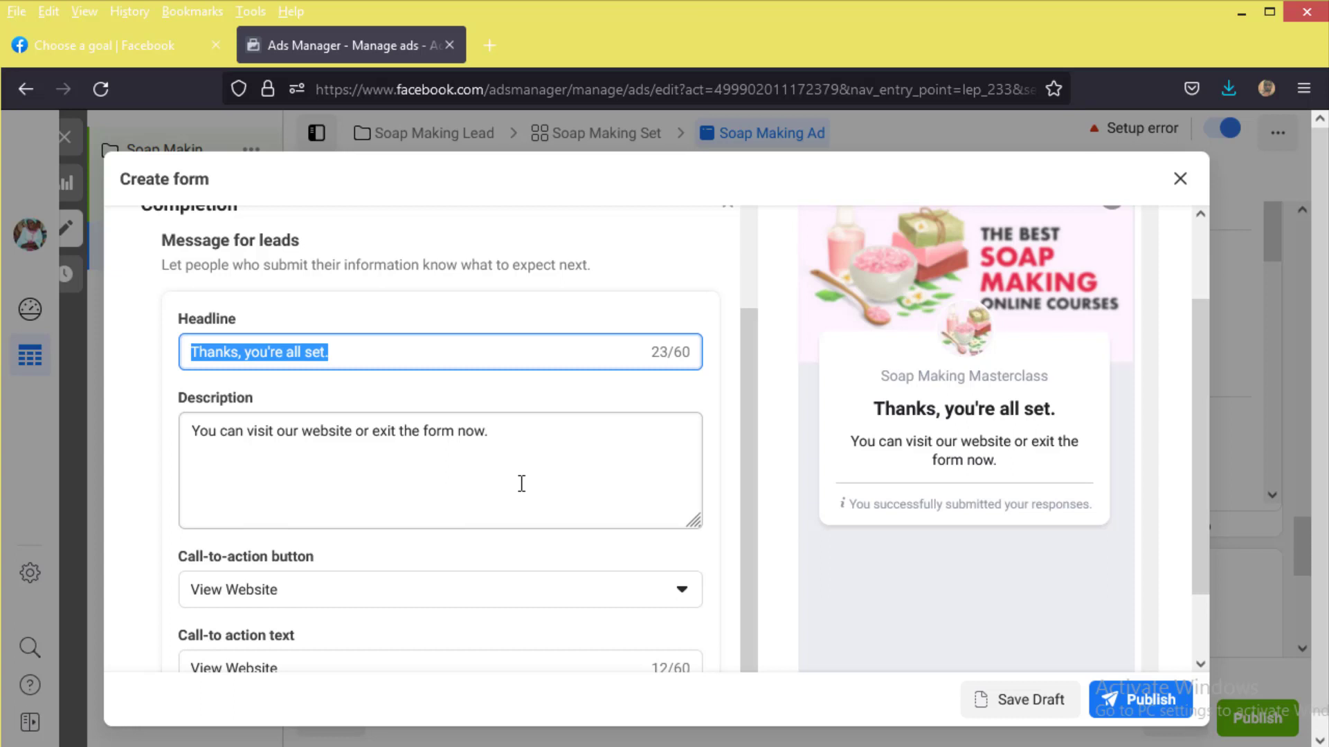
{"action": "type", "text": "Congratulations! Y"}
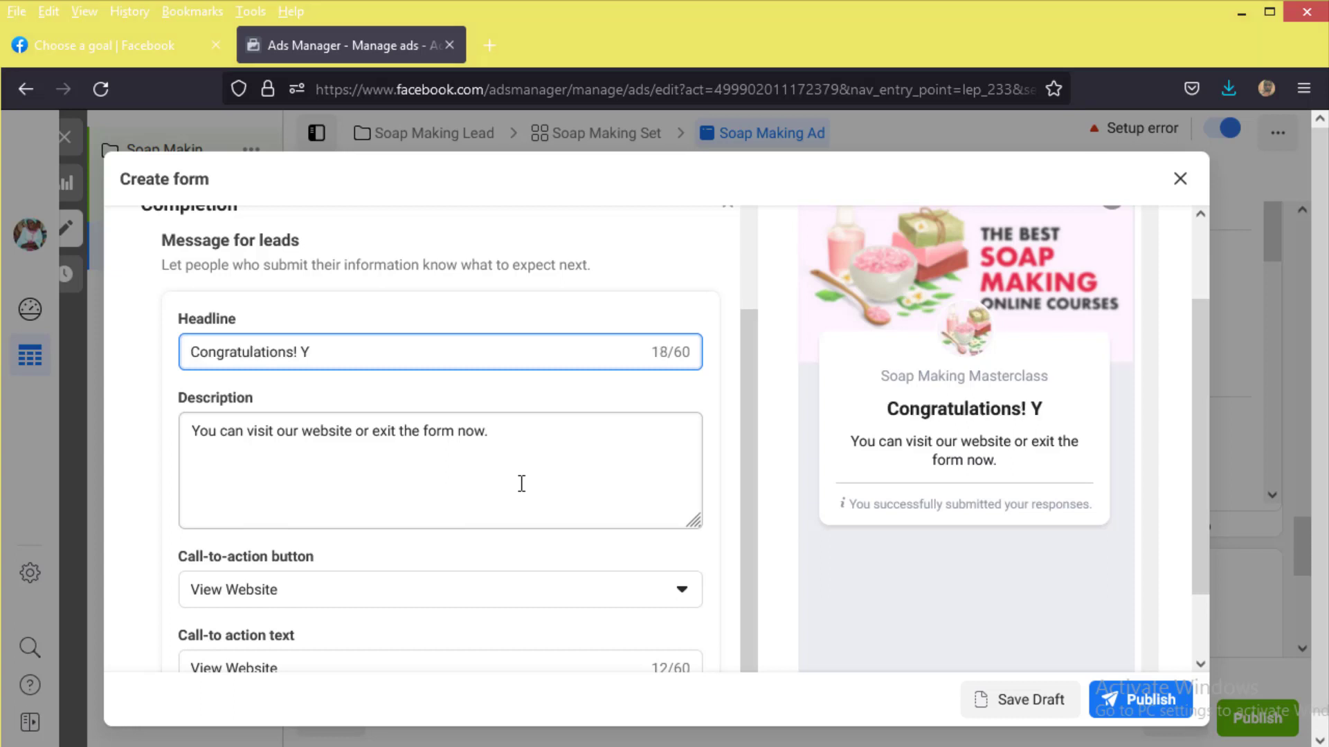
{"action": "type", "text": "ou have successfully registed."}
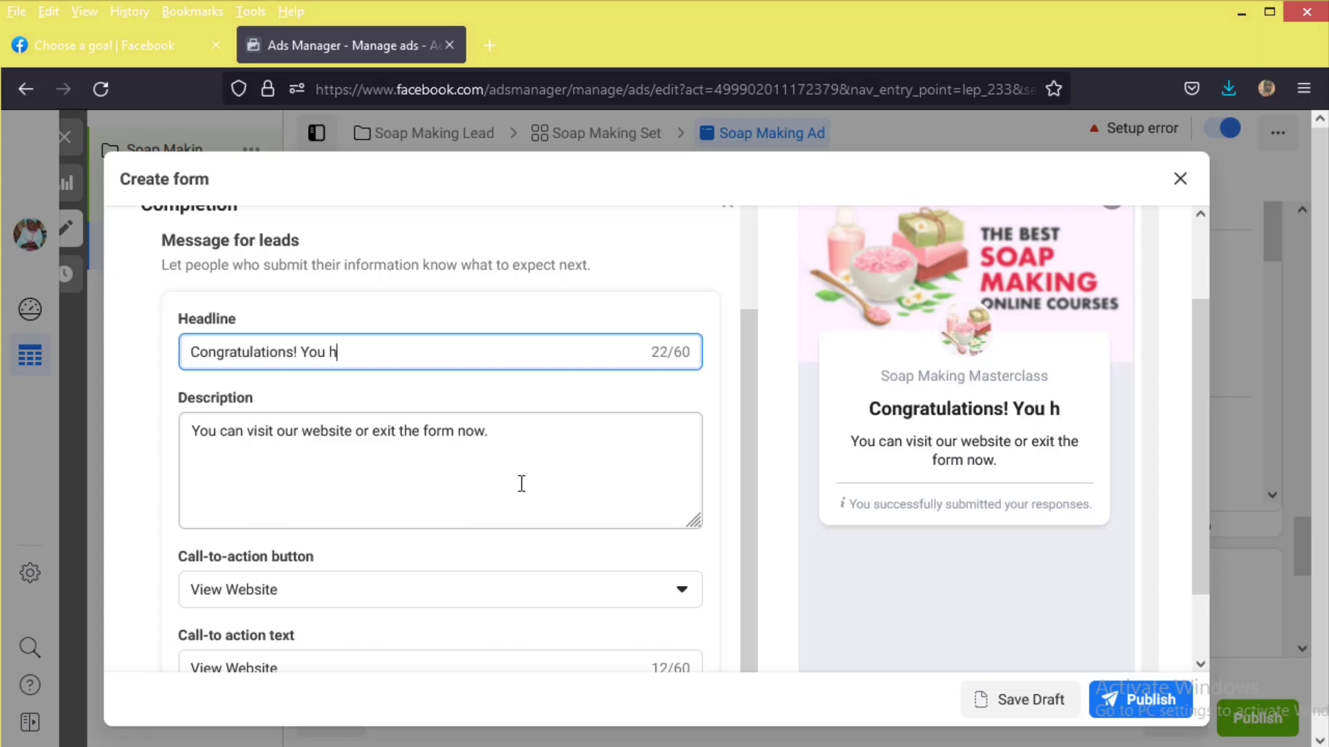
{"action": "key", "text": "Tab"}
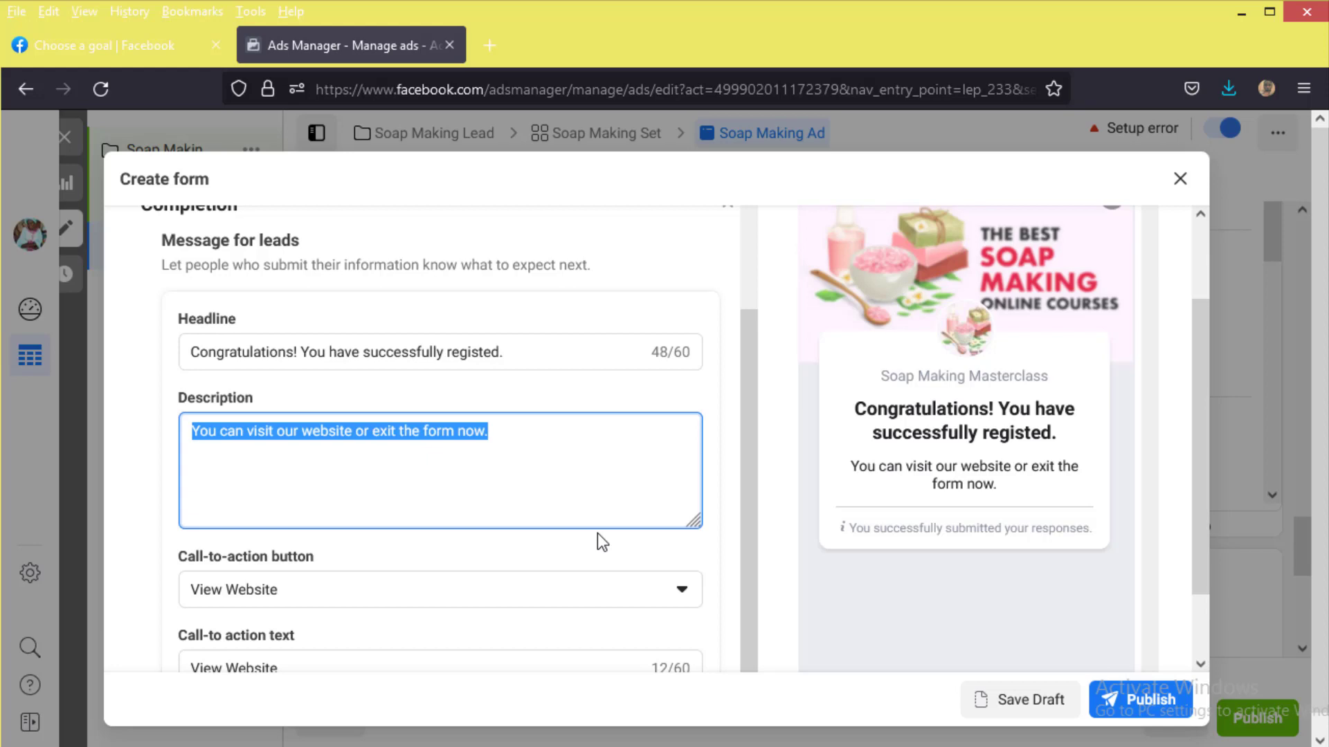
Step: Write Date:, Time, Venue: and Contact: lines in the completion description, starting the Tuesday date
{"action": "type", "text": "Date:"}
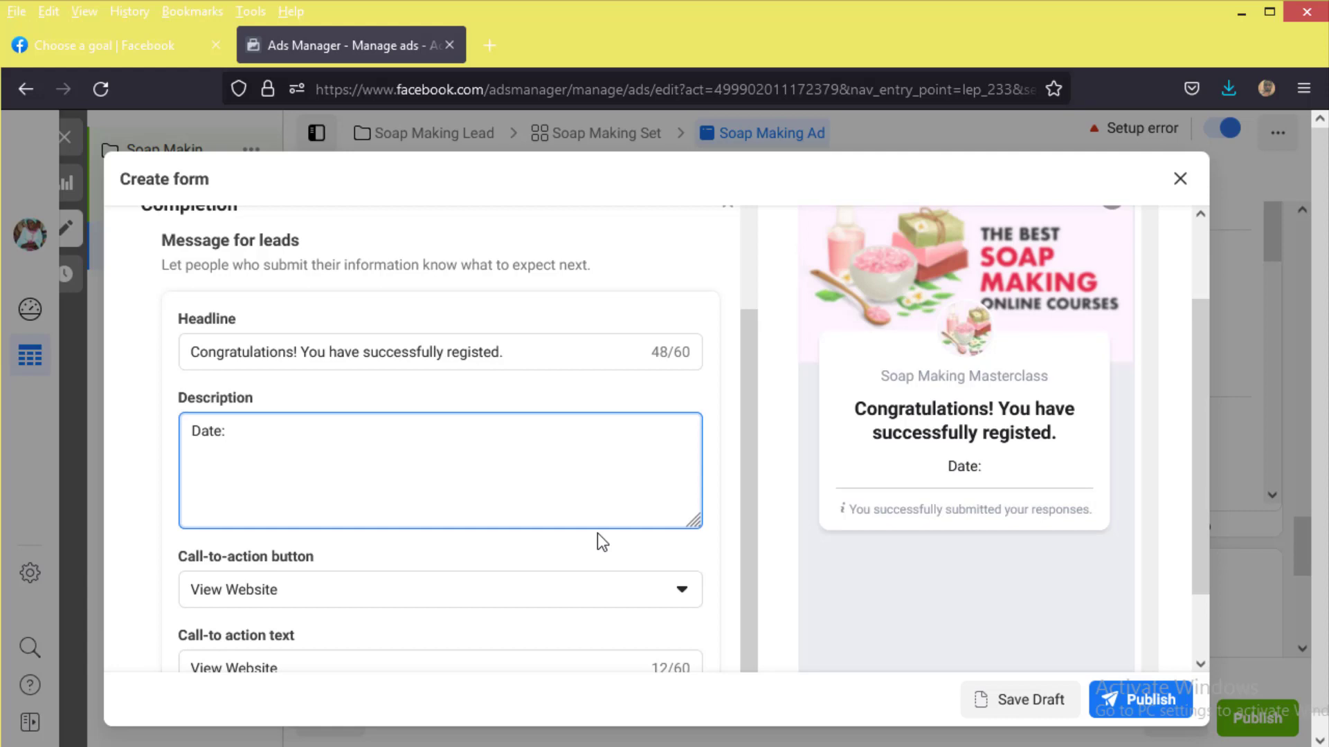
{"action": "key", "text": "Return"}
{"action": "type", "text": "T"}
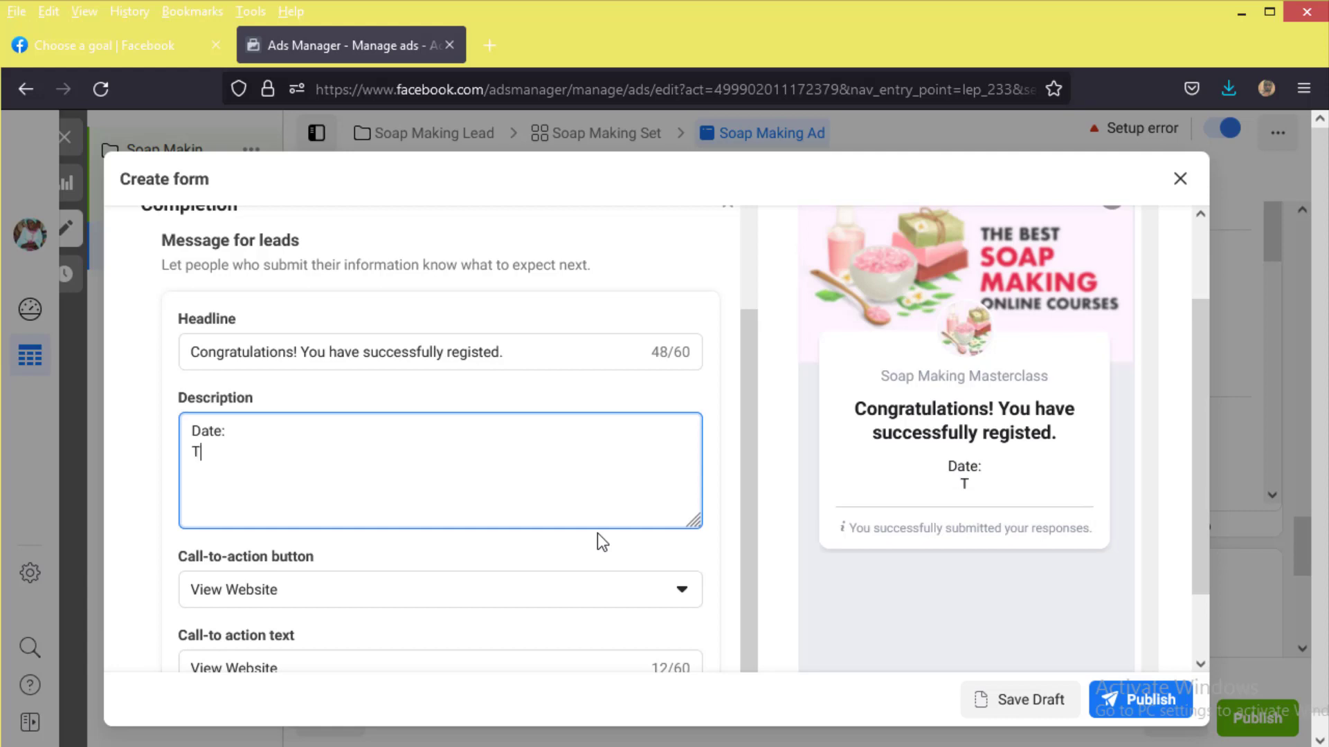
{"action": "type", "text": "ime"}
{"action": "key", "text": "Return"}
{"action": "type", "text": "Venue:"}
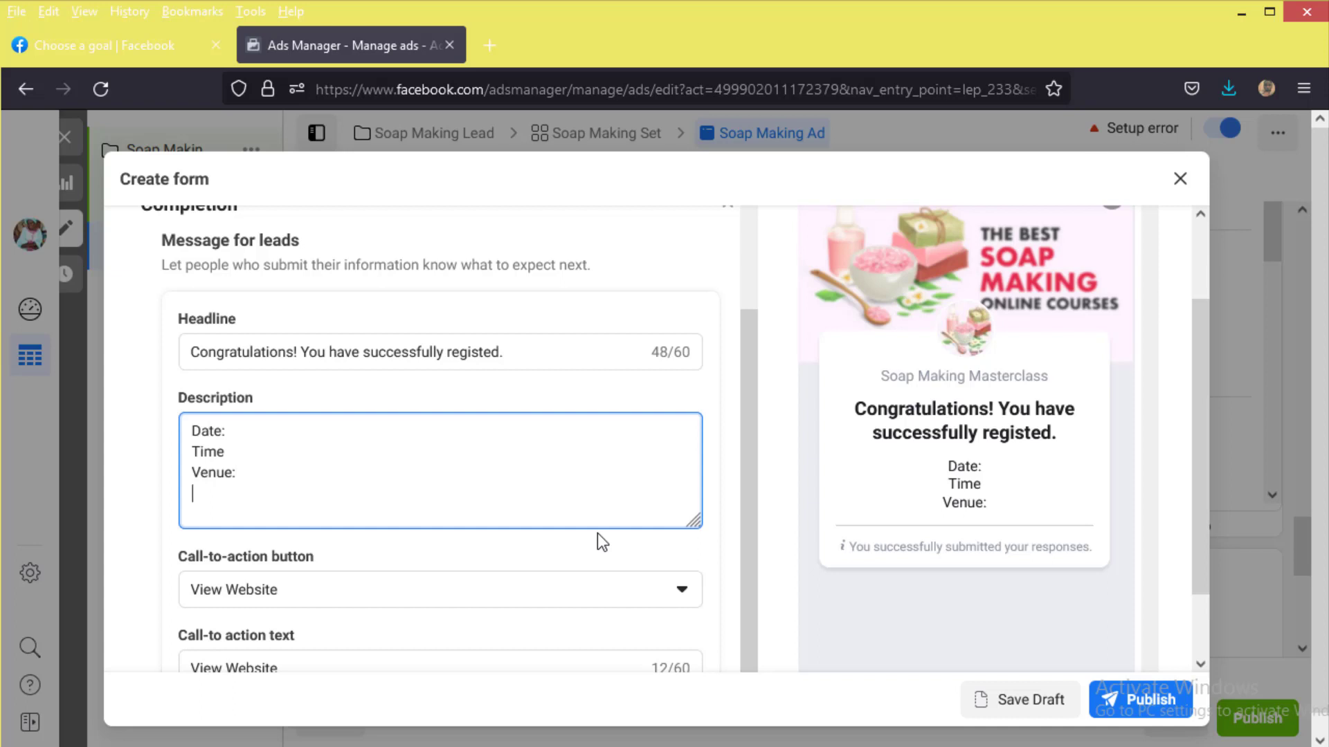
{"action": "type", "text": "Contact:"}
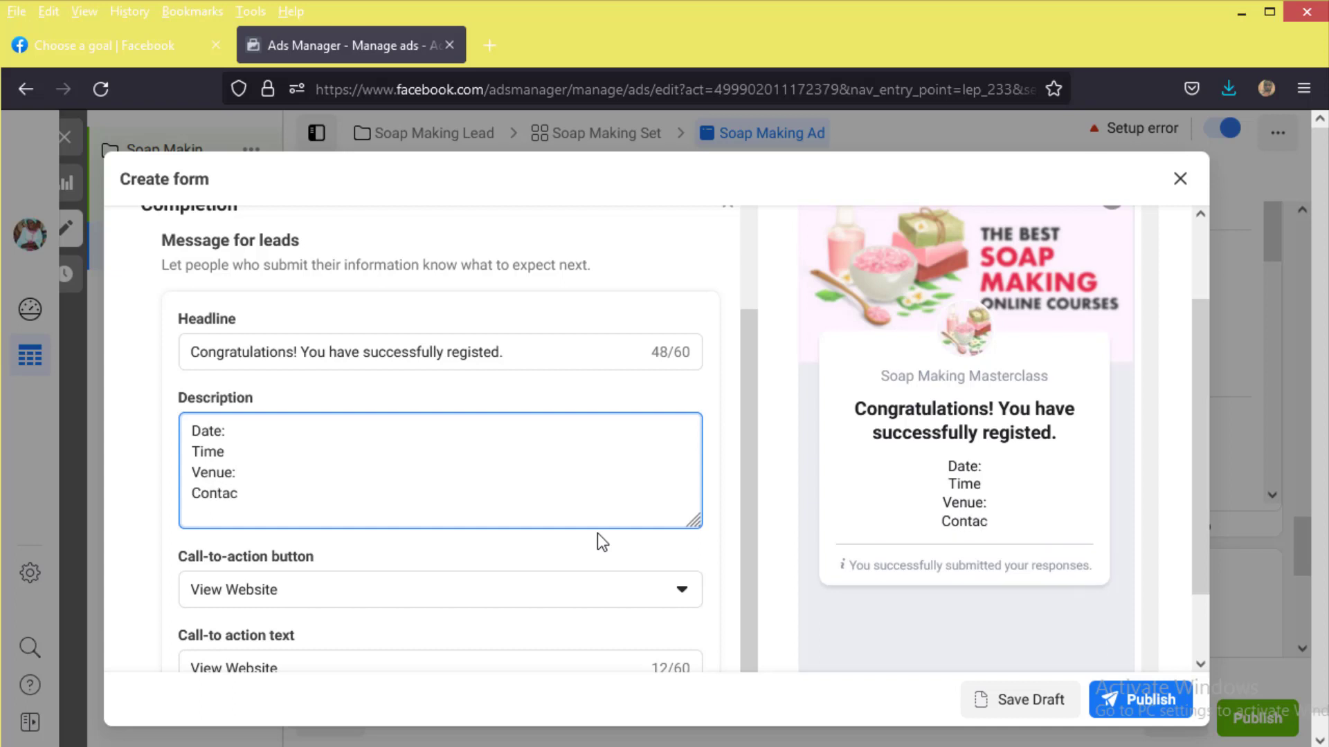
{"action": "key", "text": "Up"}
{"action": "key", "text": "Up"}
{"action": "key", "text": "Up"}
{"action": "key", "text": "Home"}
{"action": "key", "text": "BackSpace"}
{"action": "key", "text": "Right"}
{"action": "key", "text": "Right"}
{"action": "key", "text": "Right"}
{"action": "key", "text": "Right"}
{"action": "key", "text": "Right"}
{"action": "type", "text": "Tues"}
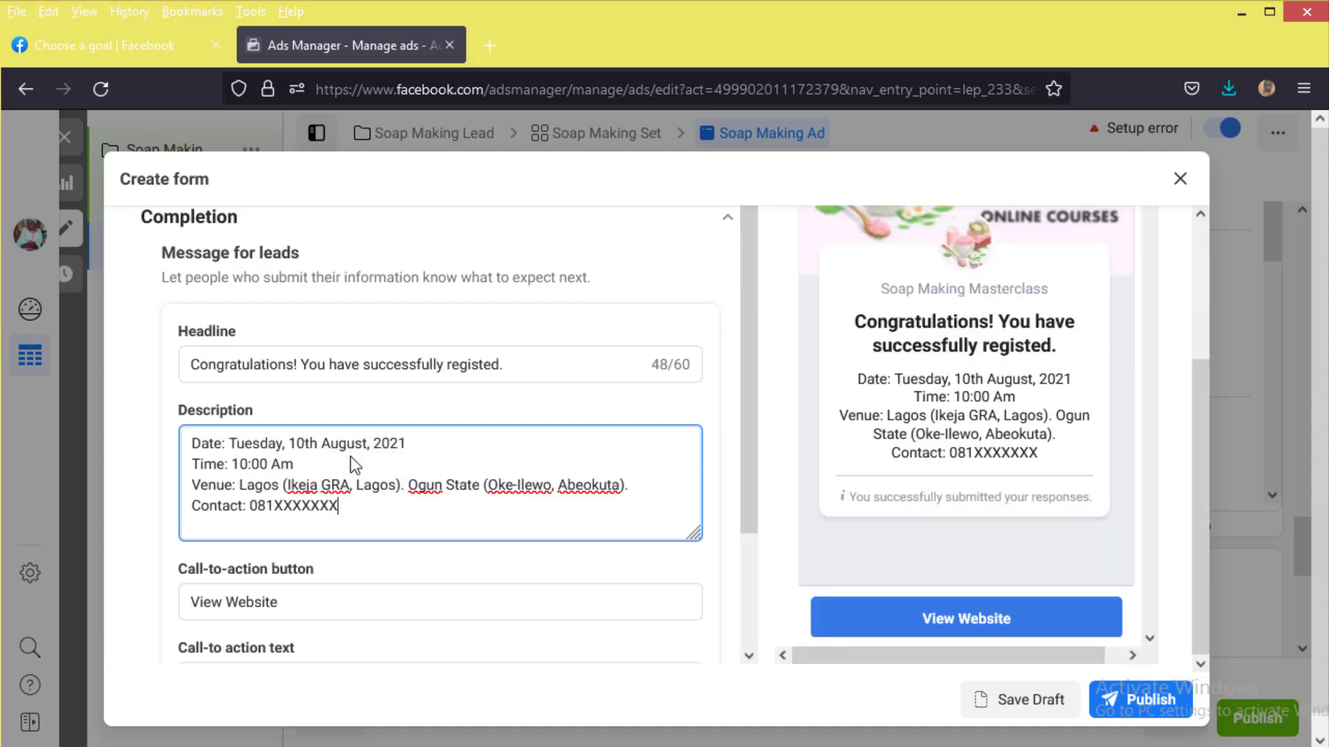
{"action": "scroll", "coordinate": [214, 493], "scroll_direction": "down", "scroll_amount": 3}
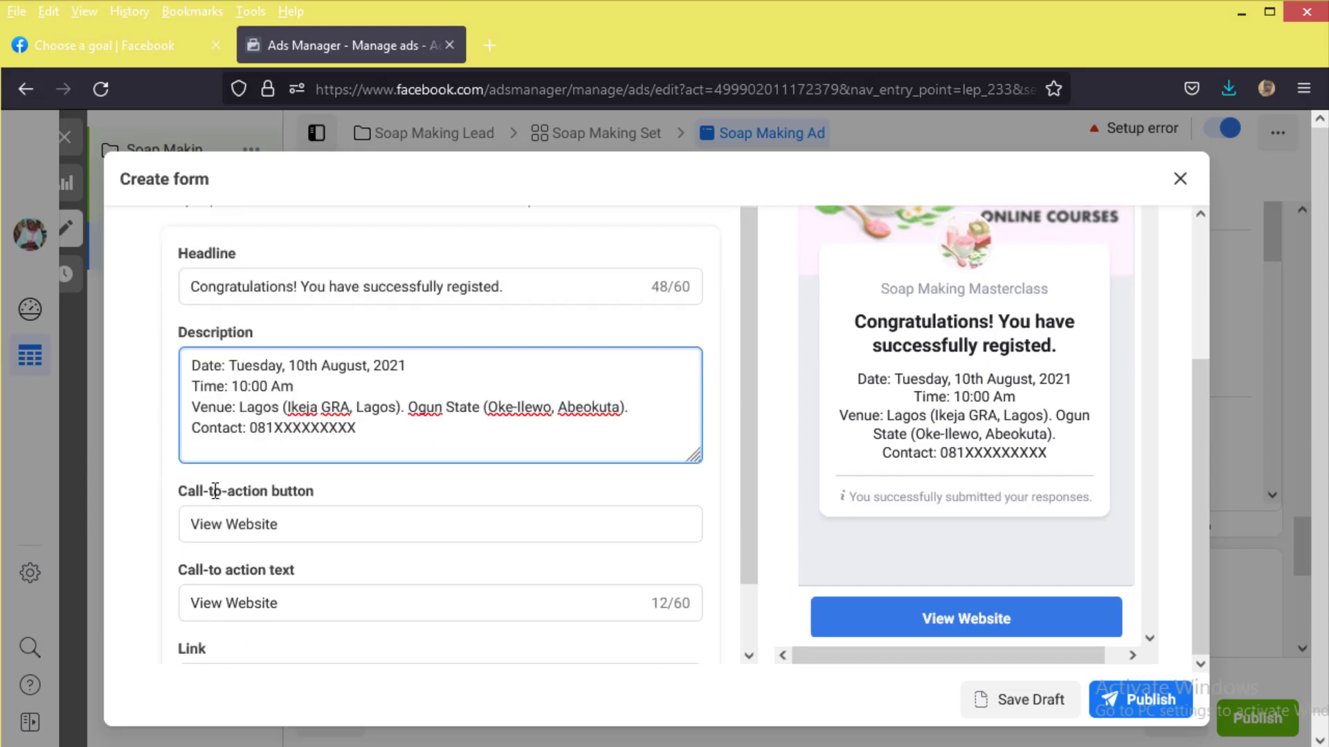
Step: Keep View Website as the completion button's action and link it to a wa.me WhatsApp chat number
{"action": "left_click", "coordinate": [257, 436]}
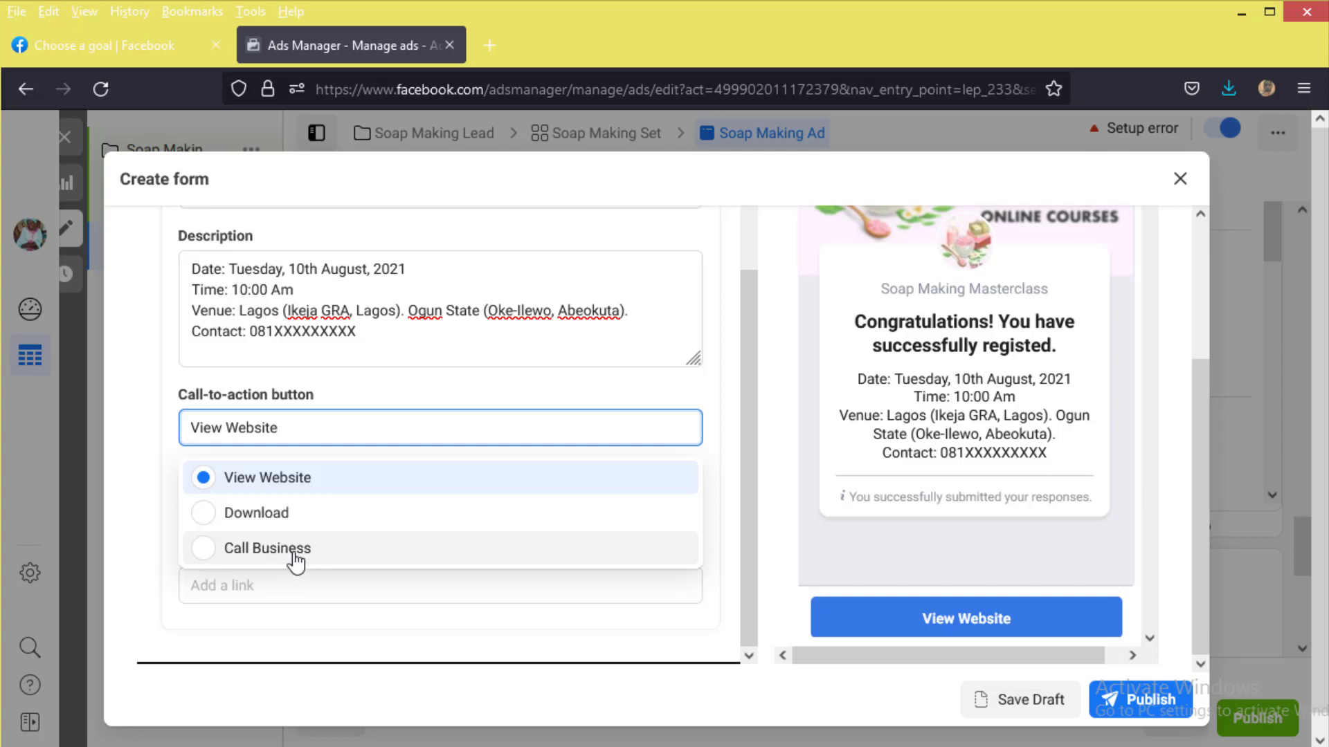
{"action": "left_click", "coordinate": [168, 388]}
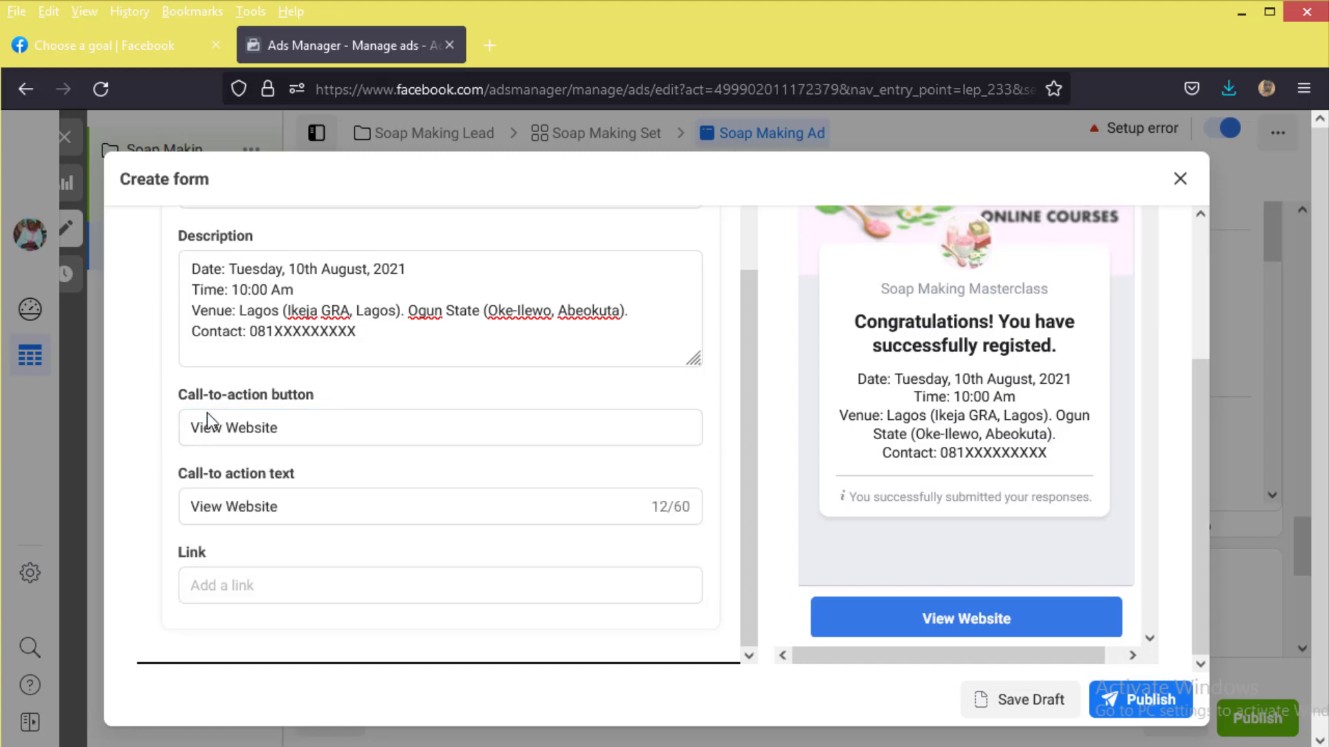
{"action": "scroll", "coordinate": [265, 561], "scroll_direction": "down", "scroll_amount": 1}
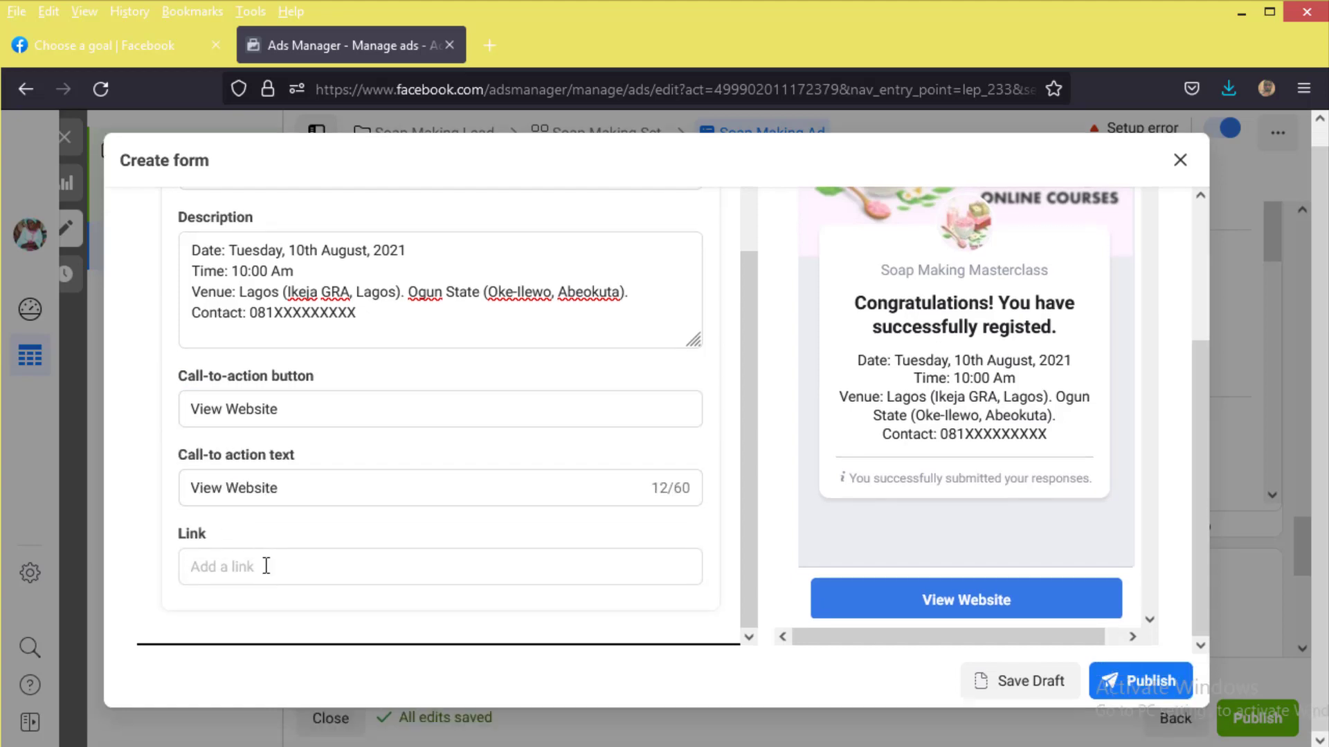
{"action": "left_click", "coordinate": [266, 562]}
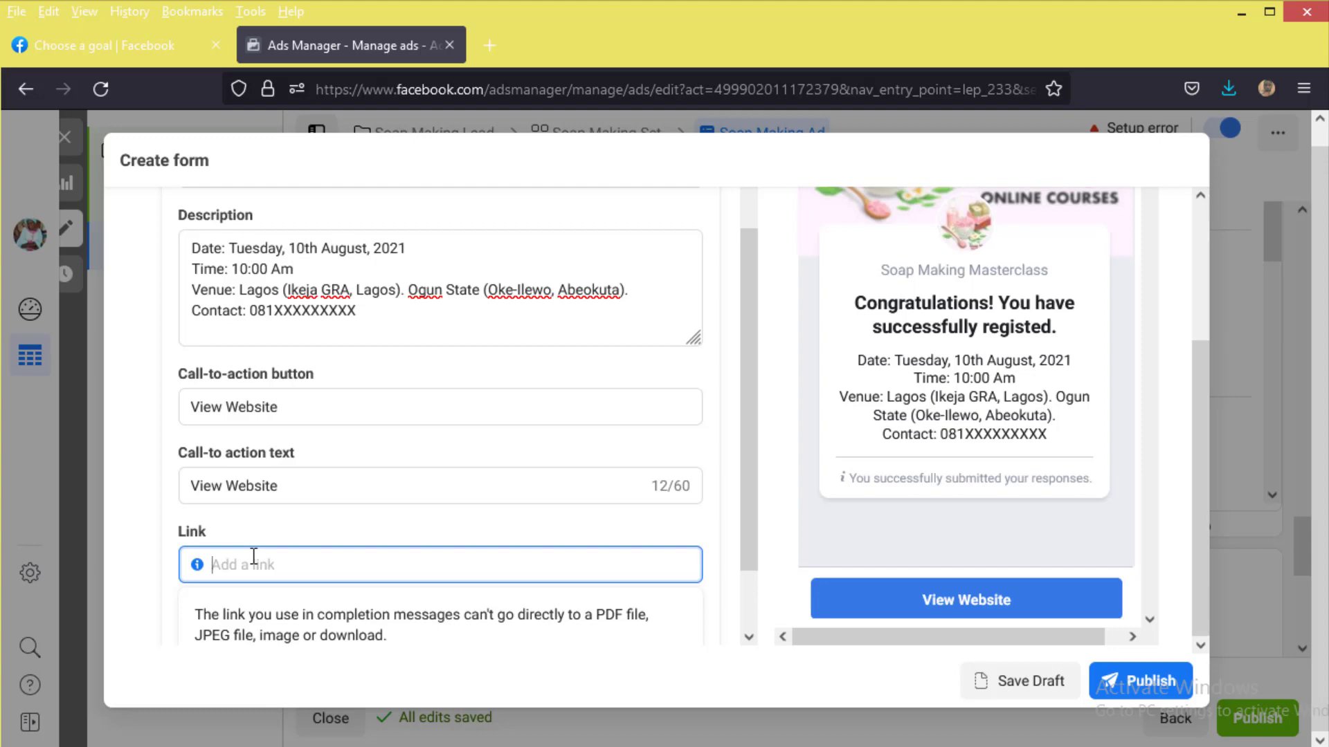
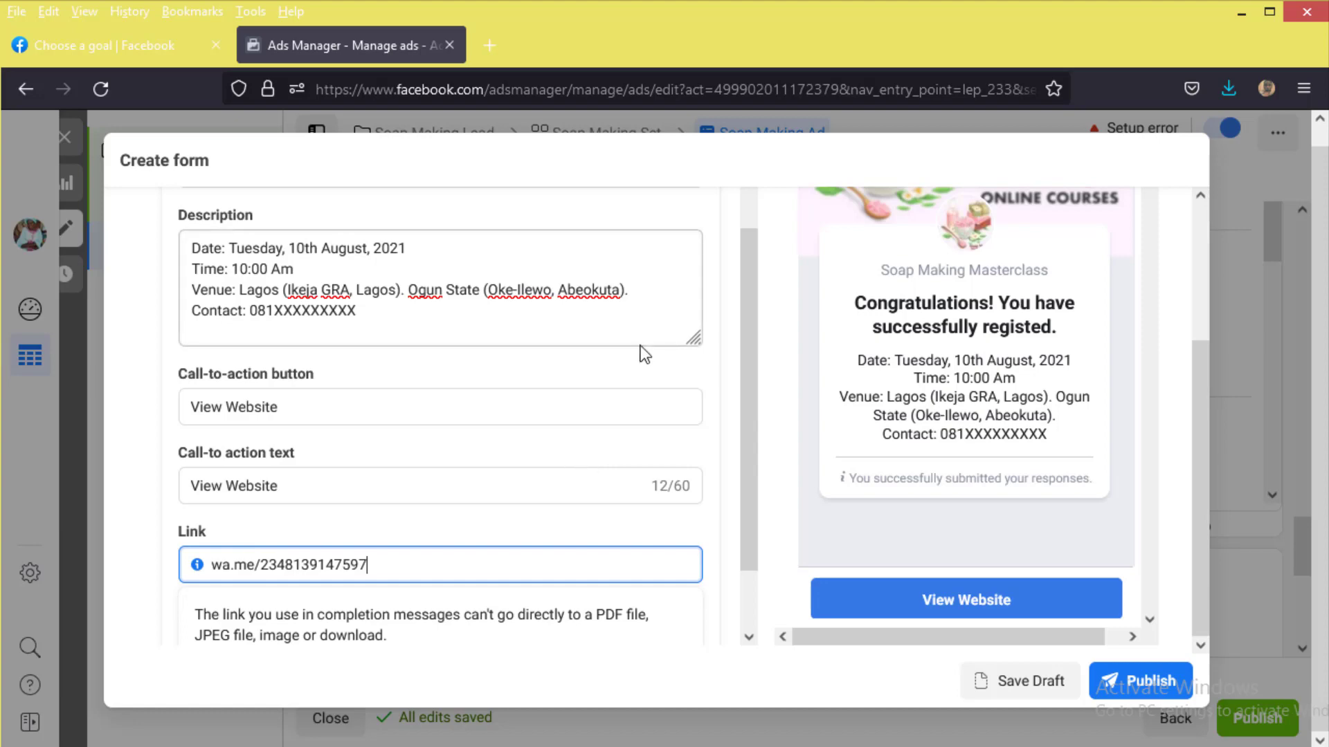
{"action": "scroll", "coordinate": [608, 353], "scroll_direction": "up", "scroll_amount": 8}
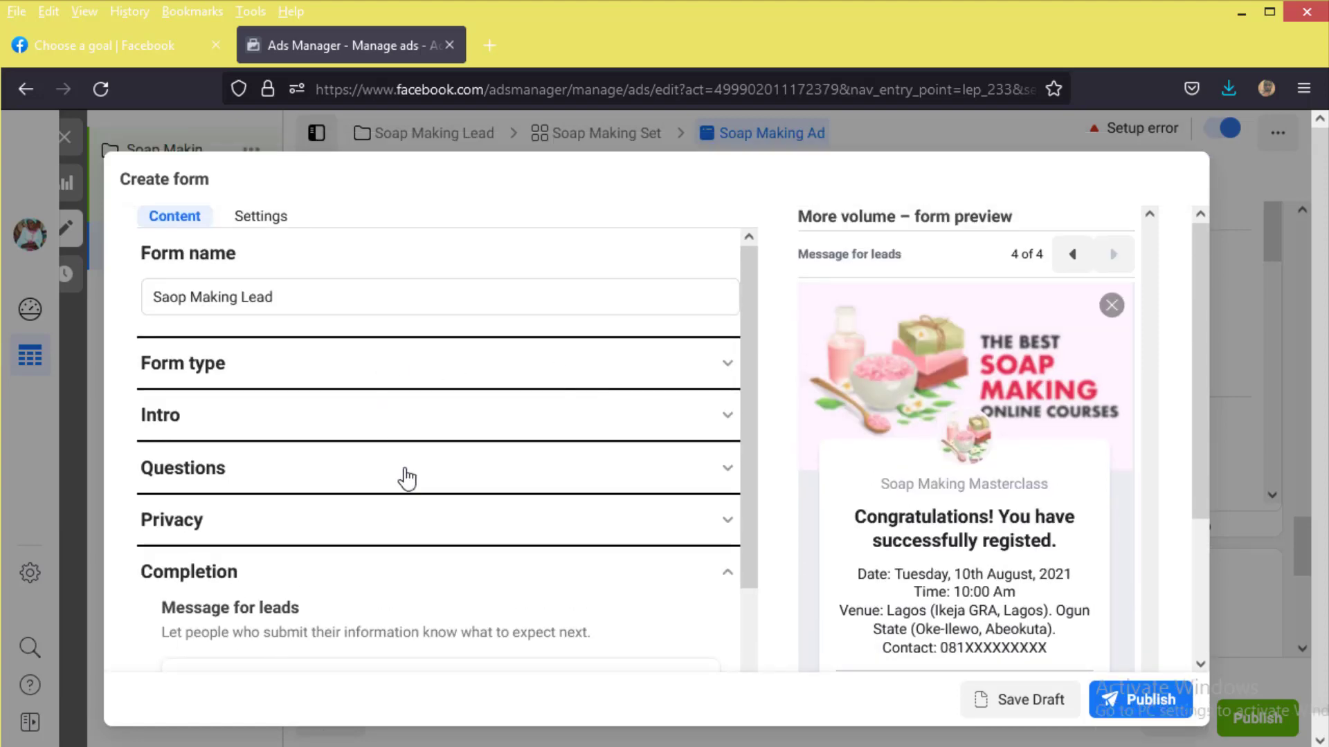
Step: Set the form's Sharing option to Open, then publish the lead form to attach it to the ad
{"action": "left_click", "coordinate": [275, 215]}
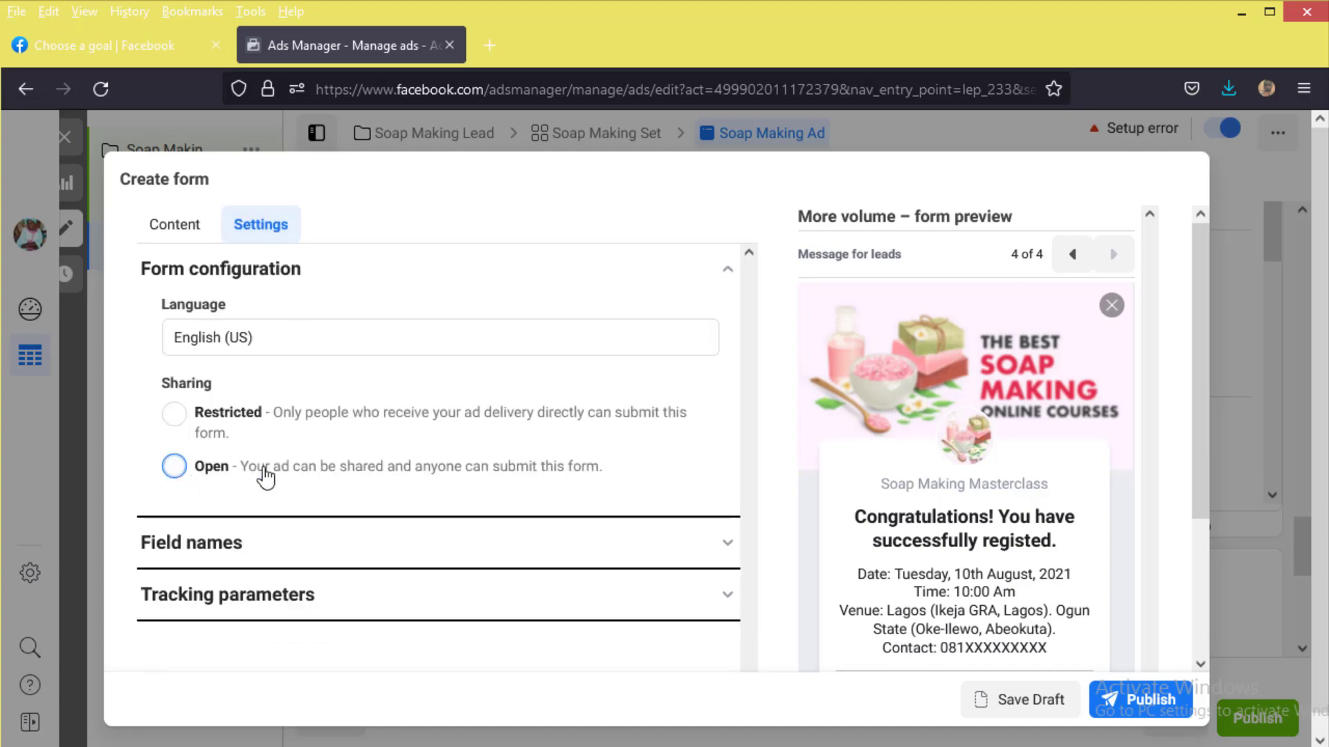
{"action": "left_click", "coordinate": [338, 470]}
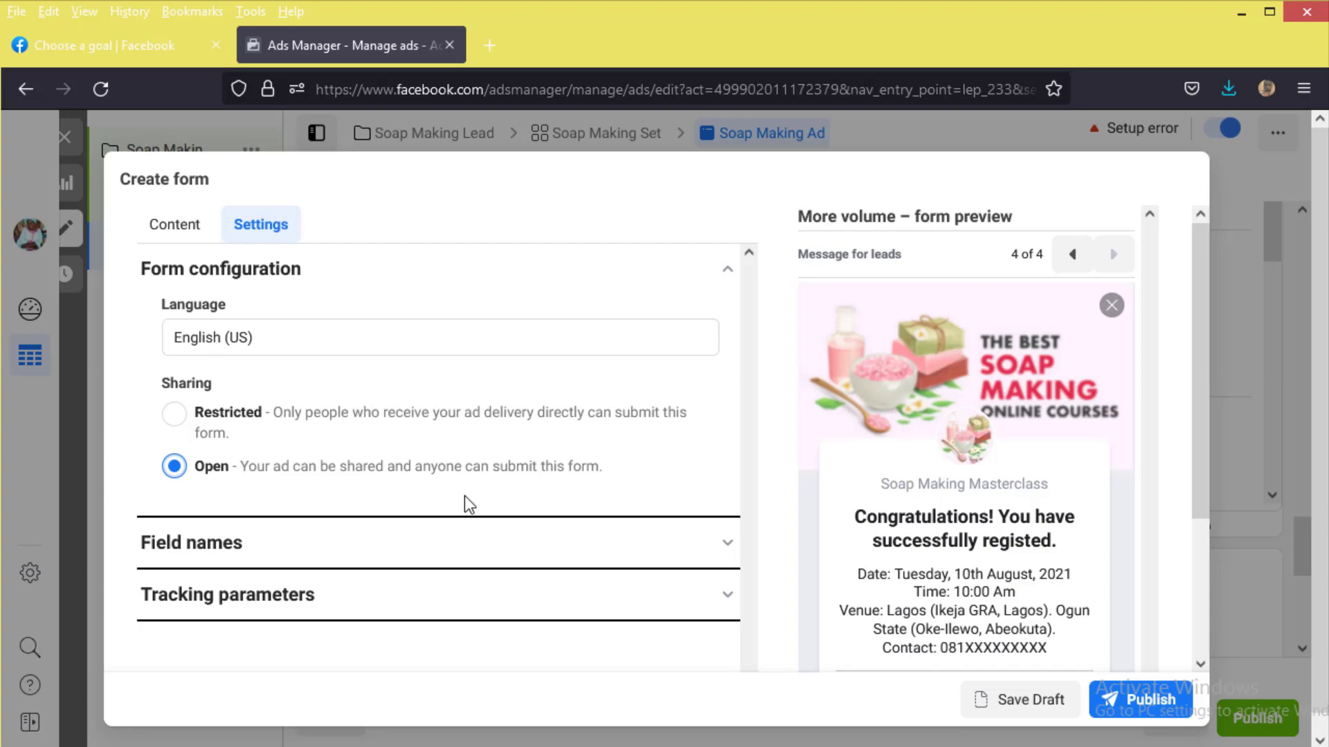
{"action": "left_click", "coordinate": [1152, 698]}
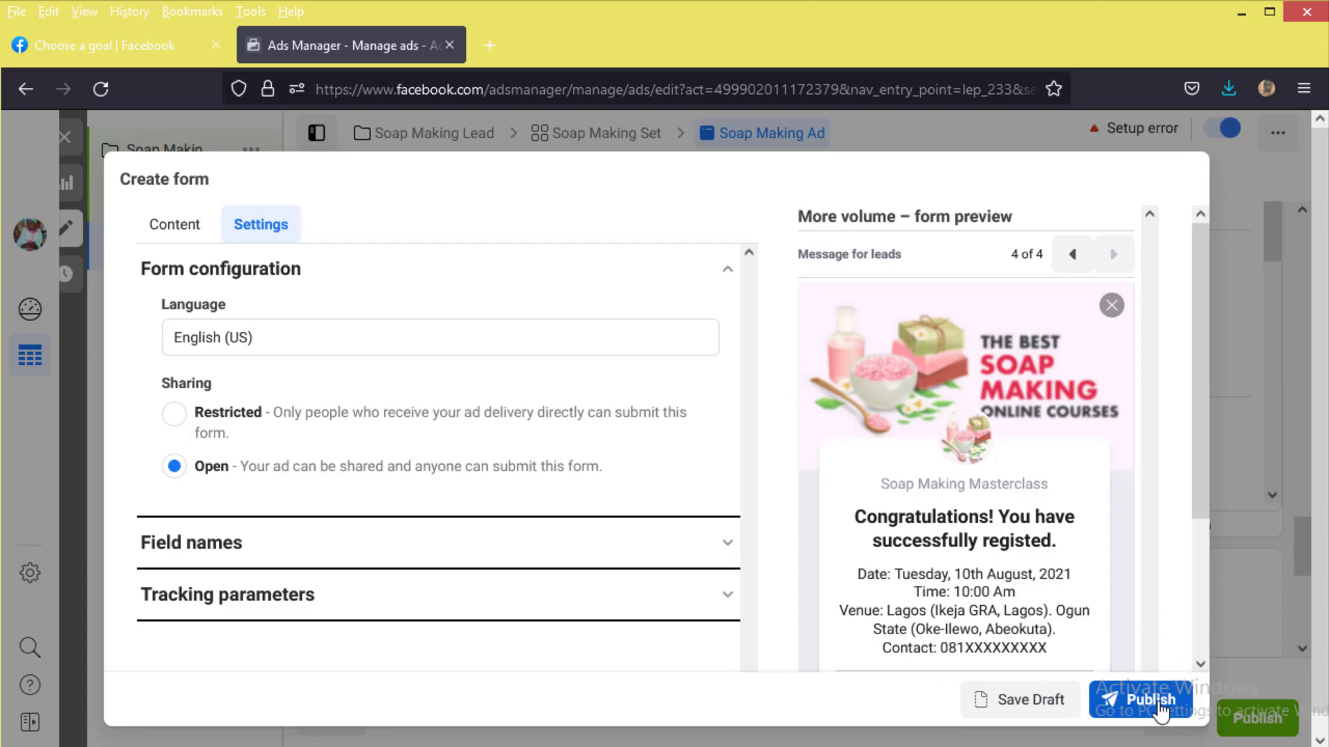
{"action": "left_click", "coordinate": [1154, 702]}
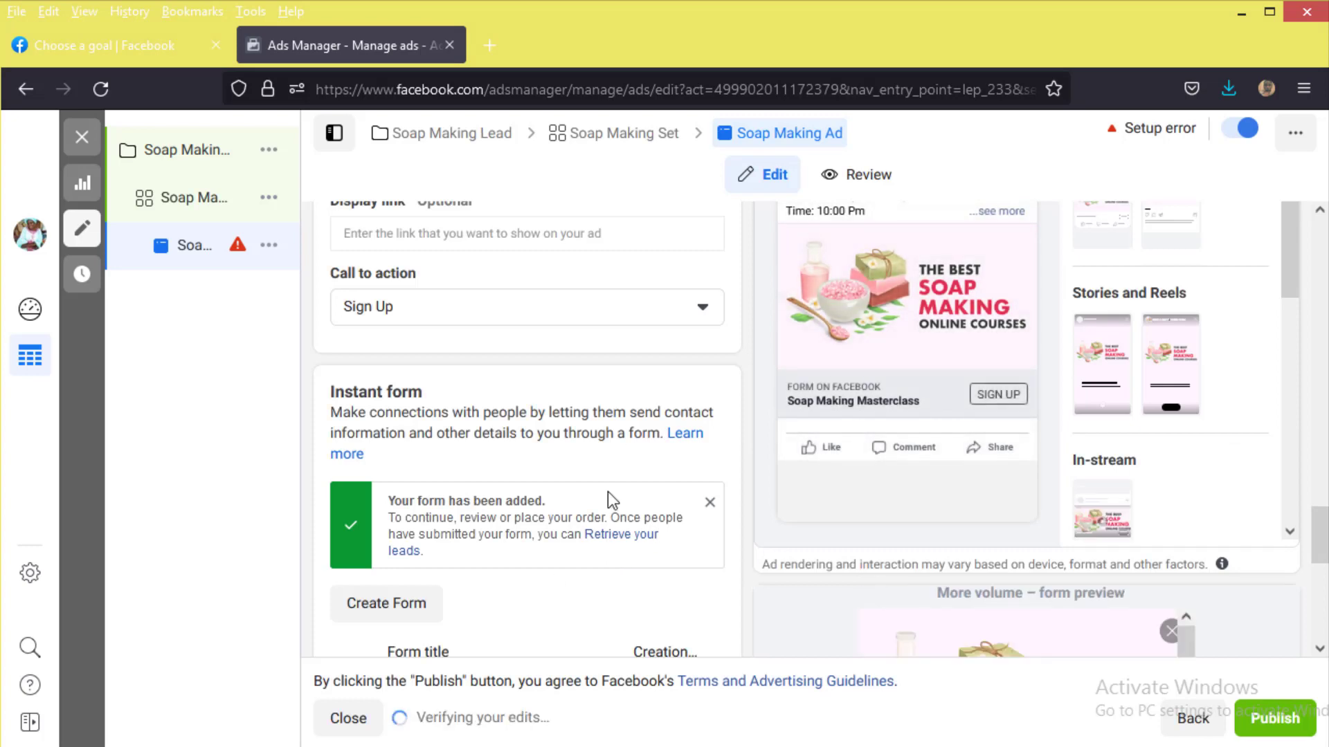
Step: Check the attached Saop Making Lead form and Tracking section, then publish the Soap Making Ad
{"action": "scroll", "coordinate": [616, 529], "scroll_direction": "down", "scroll_amount": 5}
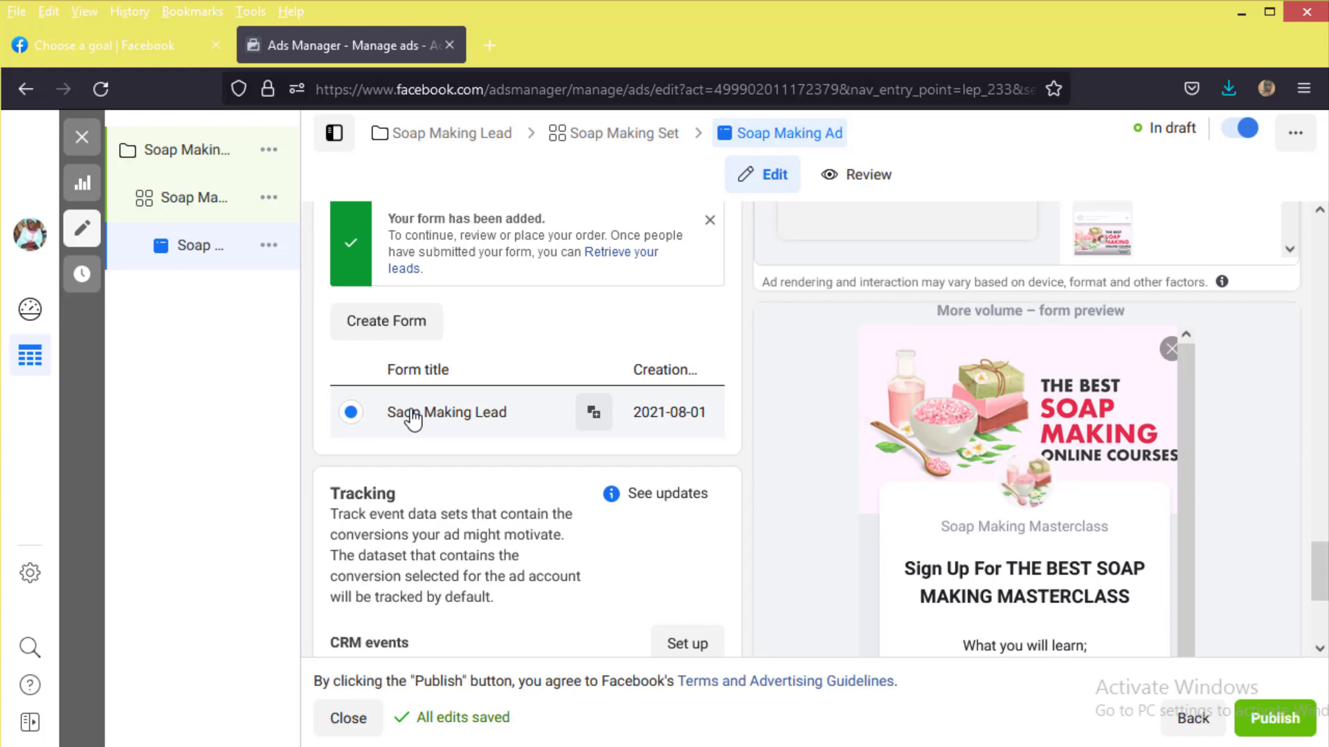
{"action": "scroll", "coordinate": [602, 465], "scroll_direction": "down", "scroll_amount": 4}
{"action": "scroll", "coordinate": [371, 364], "scroll_direction": "up", "scroll_amount": 2}
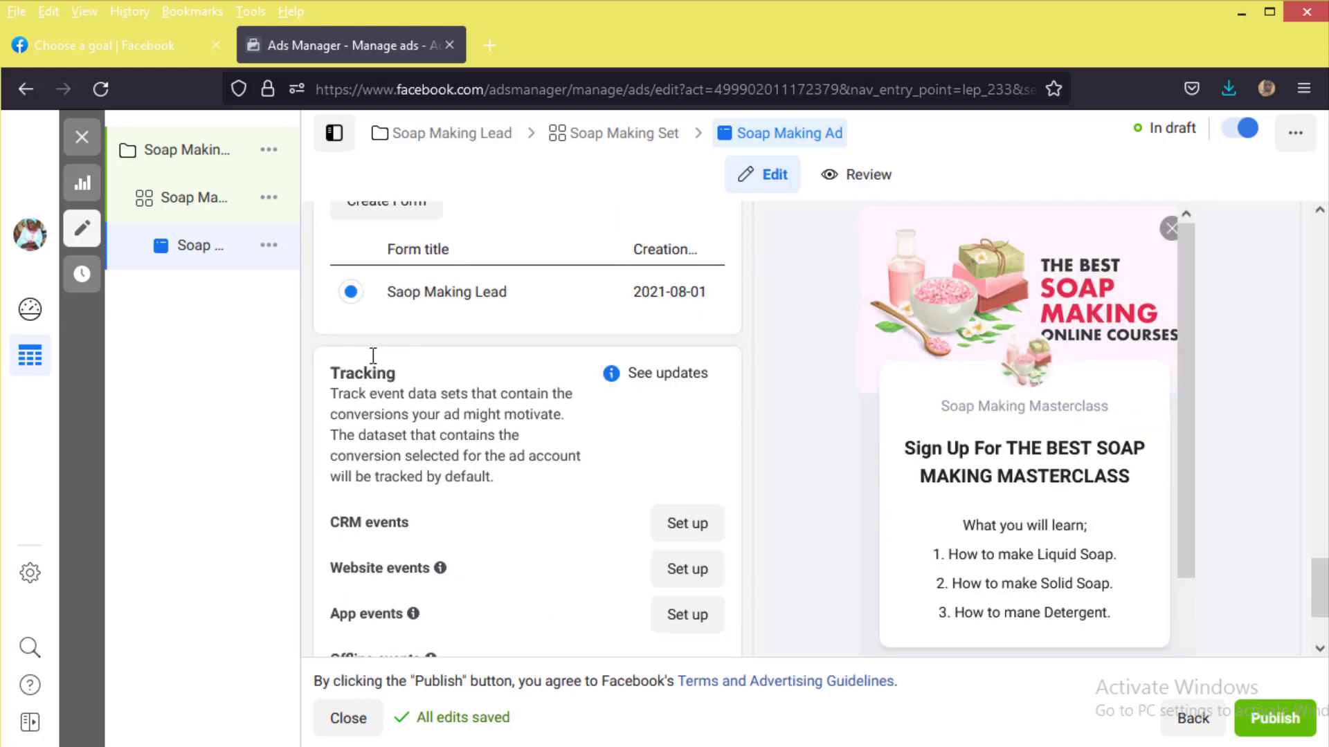
{"action": "scroll", "coordinate": [372, 355], "scroll_direction": "up", "scroll_amount": 3}
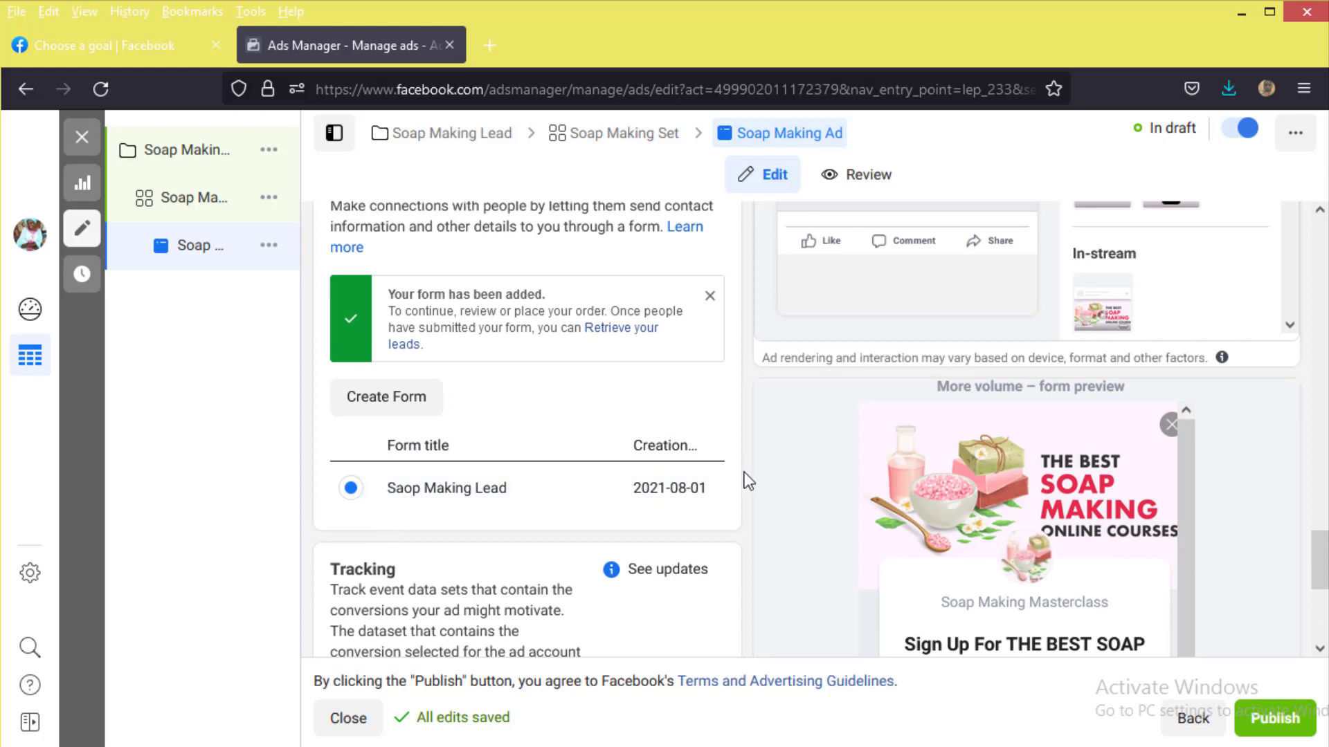
{"action": "scroll", "coordinate": [720, 499], "scroll_direction": "down", "scroll_amount": 1}
{"action": "scroll", "coordinate": [692, 519], "scroll_direction": "down", "scroll_amount": 1}
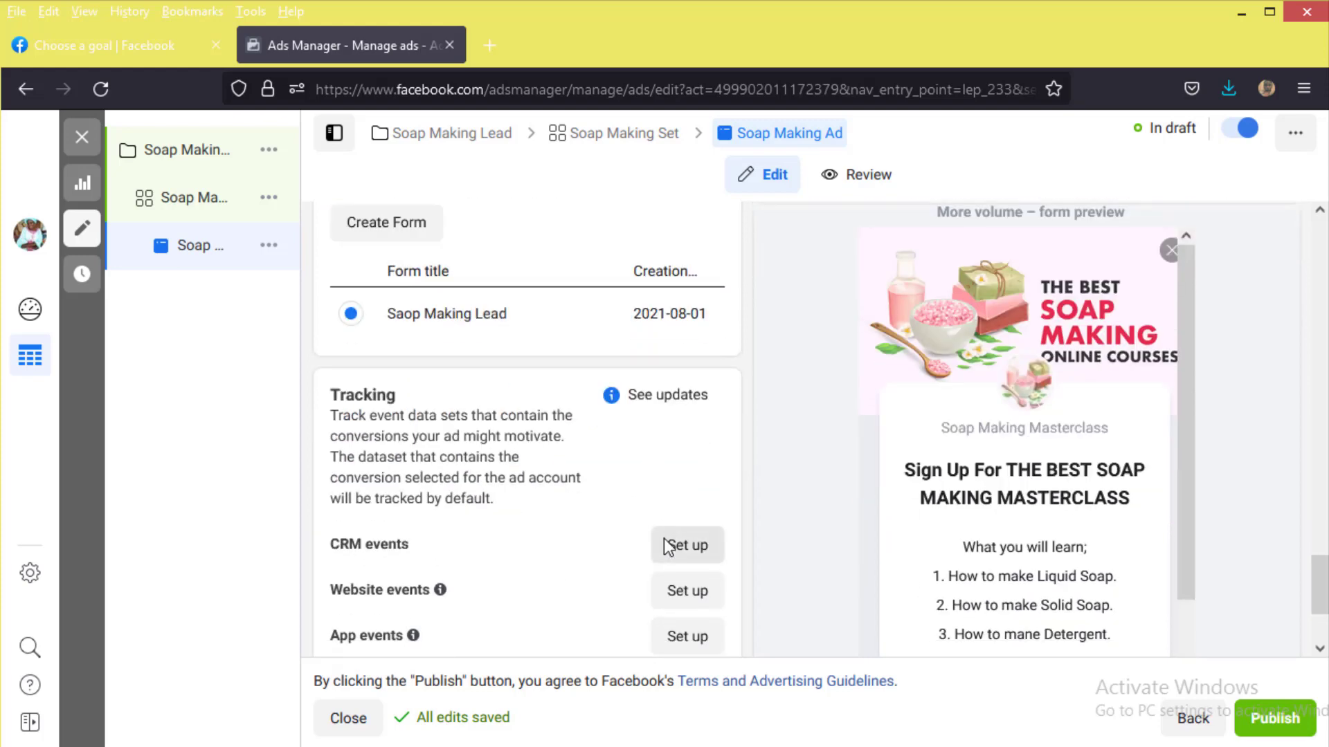
{"action": "left_click", "coordinate": [1255, 720]}
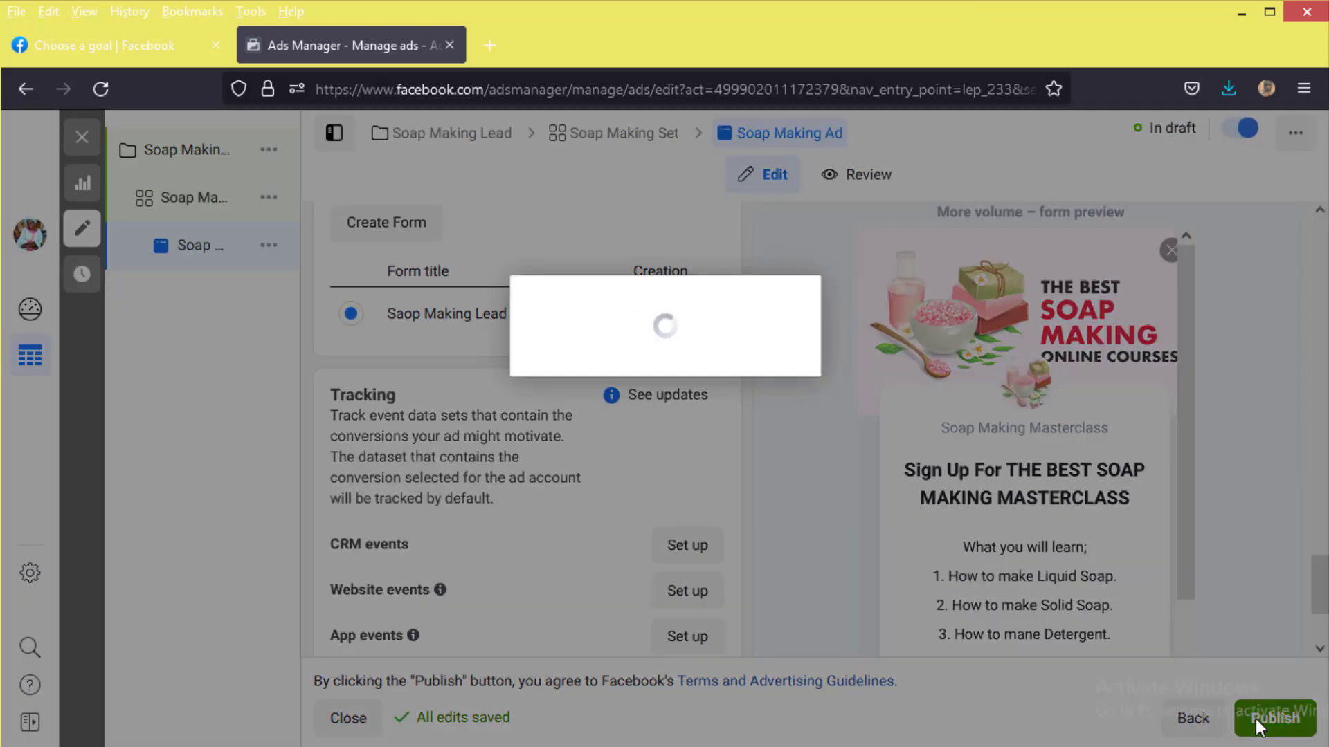
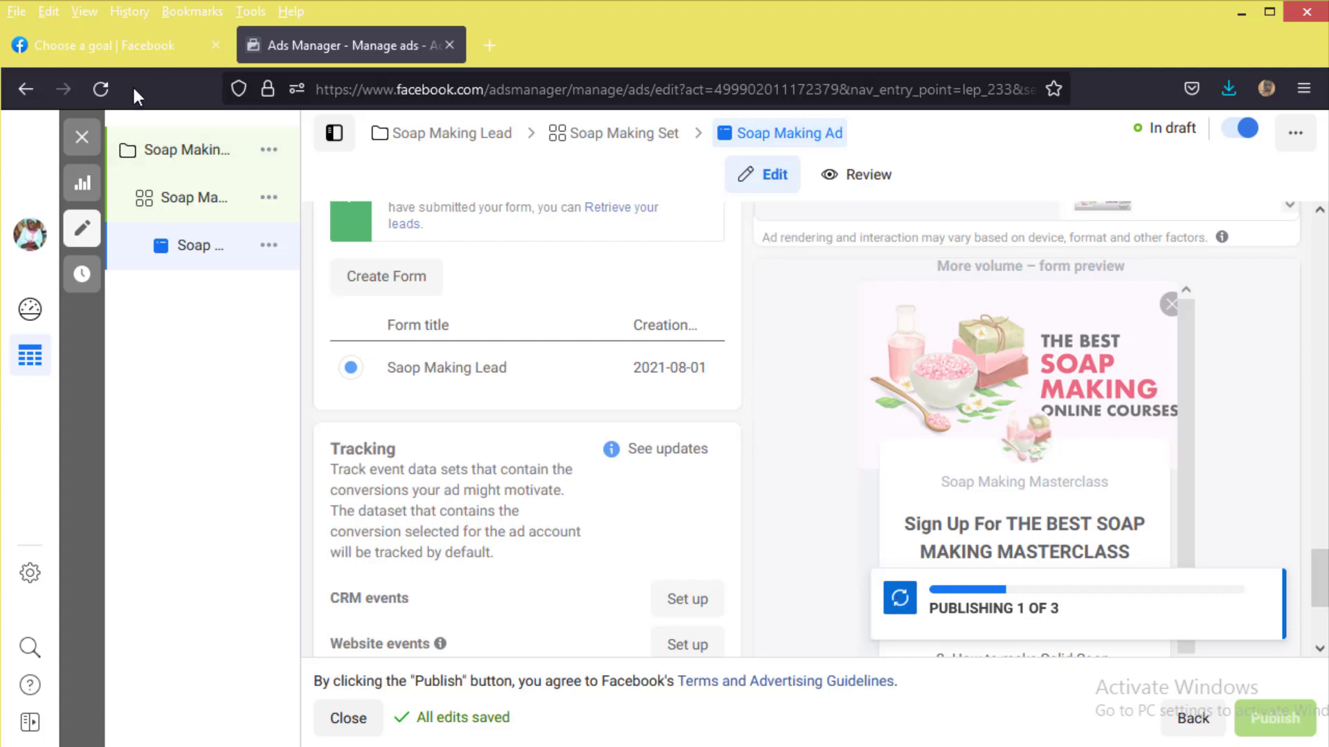
Step: Reload the stalled Soap Making Ad editor, confirming Leave page so the draft reloads
{"action": "left_click", "coordinate": [113, 90]}
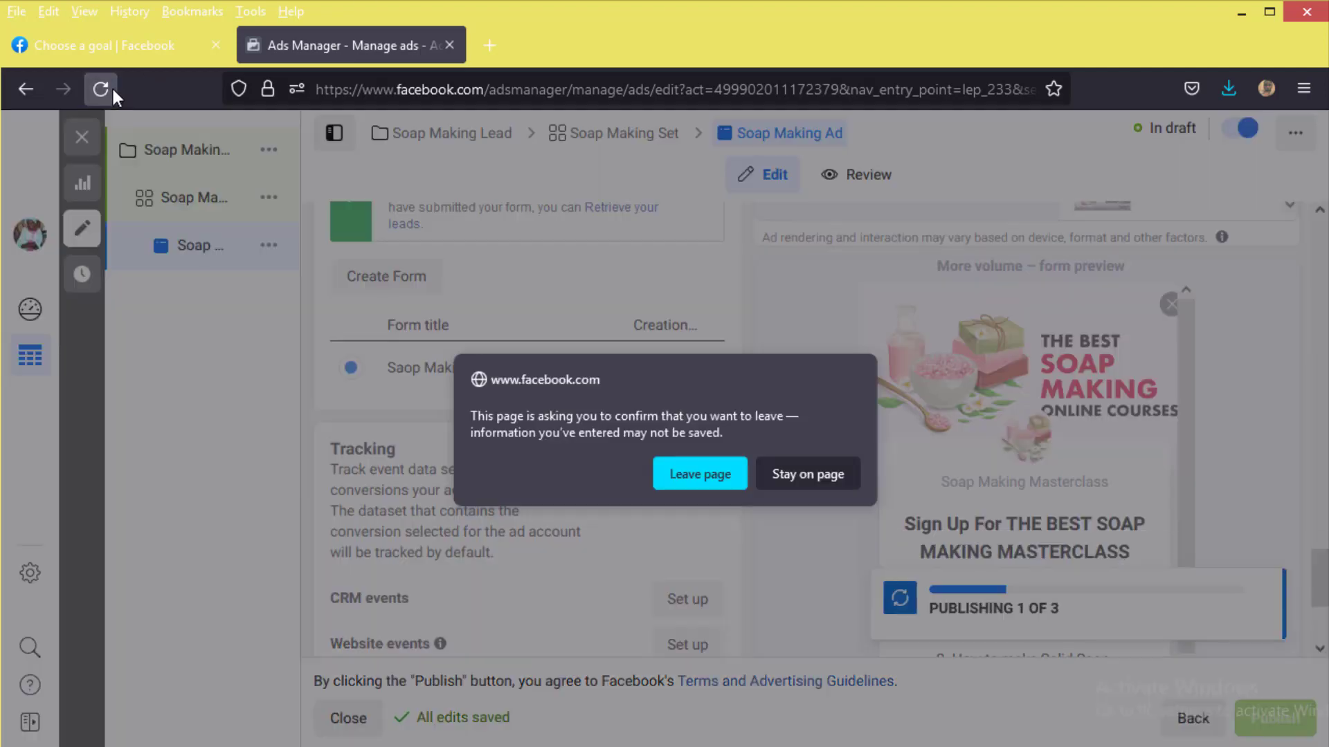
{"action": "left_click", "coordinate": [687, 474]}
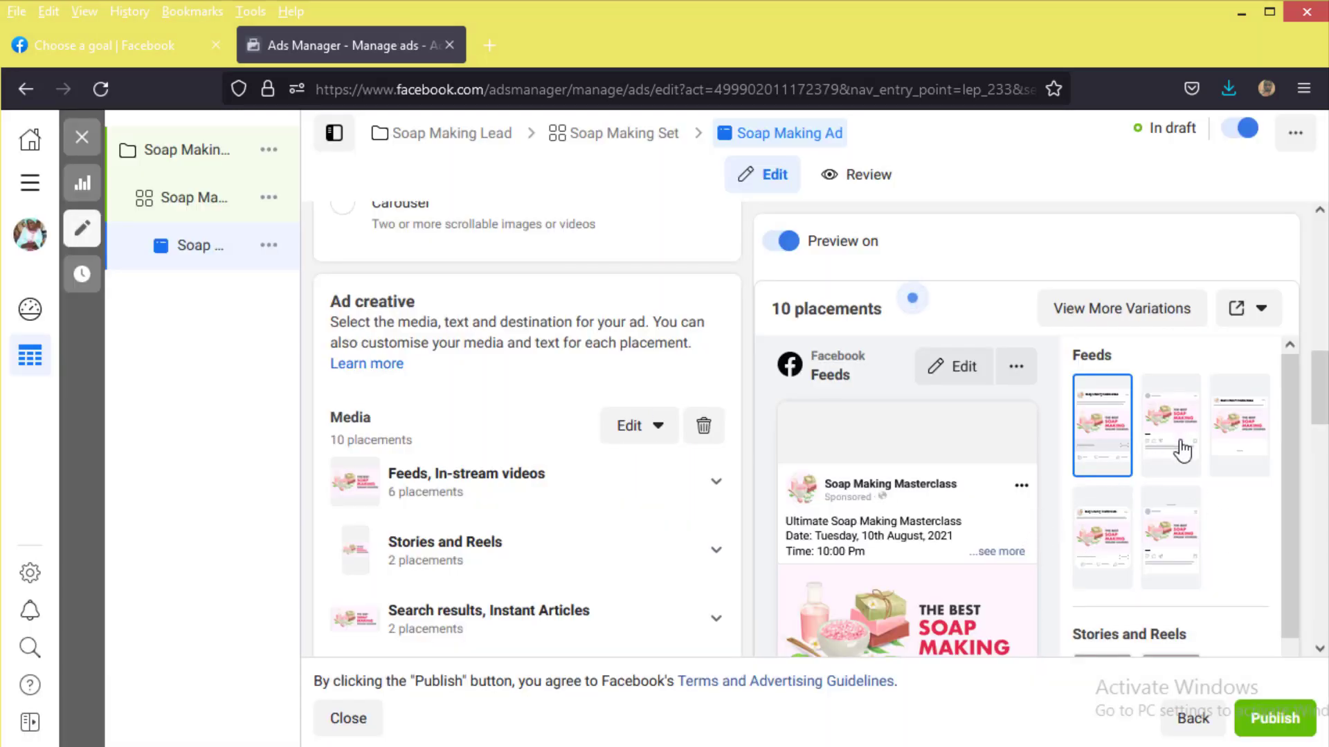
Step: Publish the Soap Making Ad for review and dismiss the submission confirmation
{"action": "left_click", "coordinate": [1264, 724]}
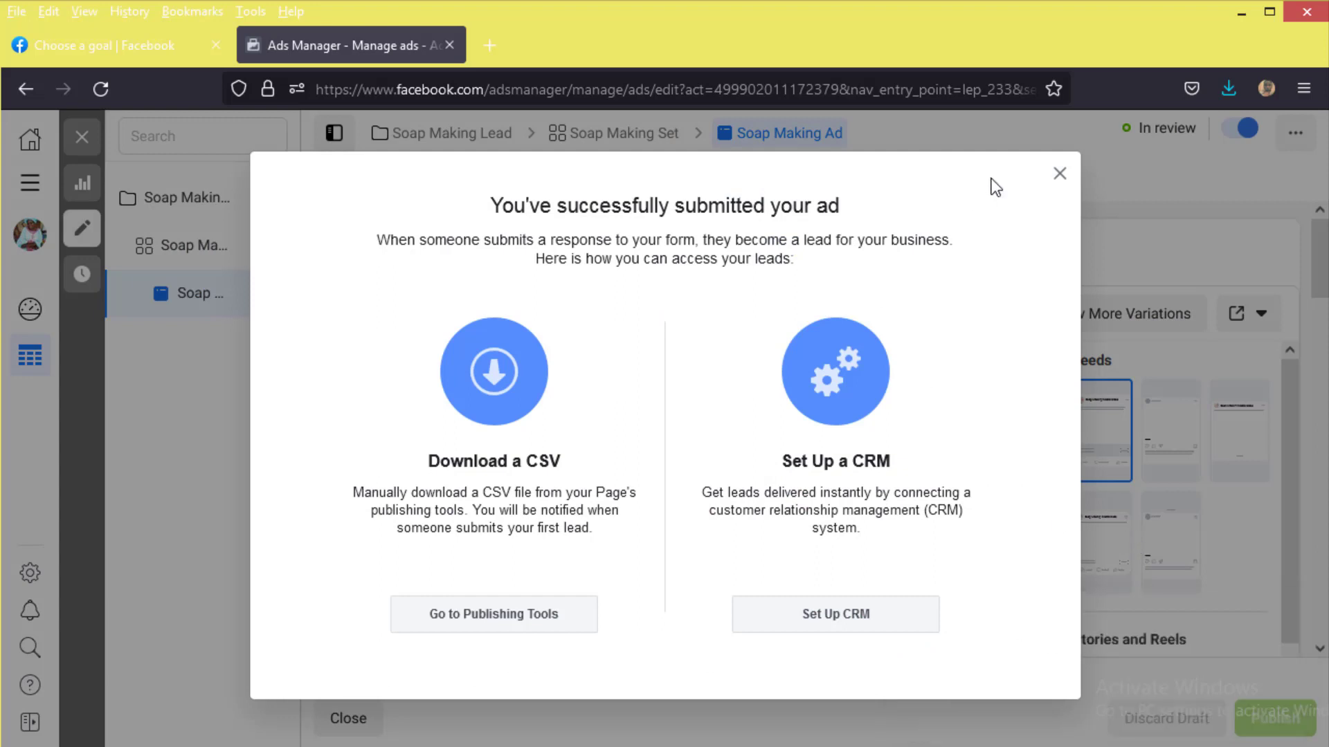
{"action": "left_click", "coordinate": [1060, 174]}
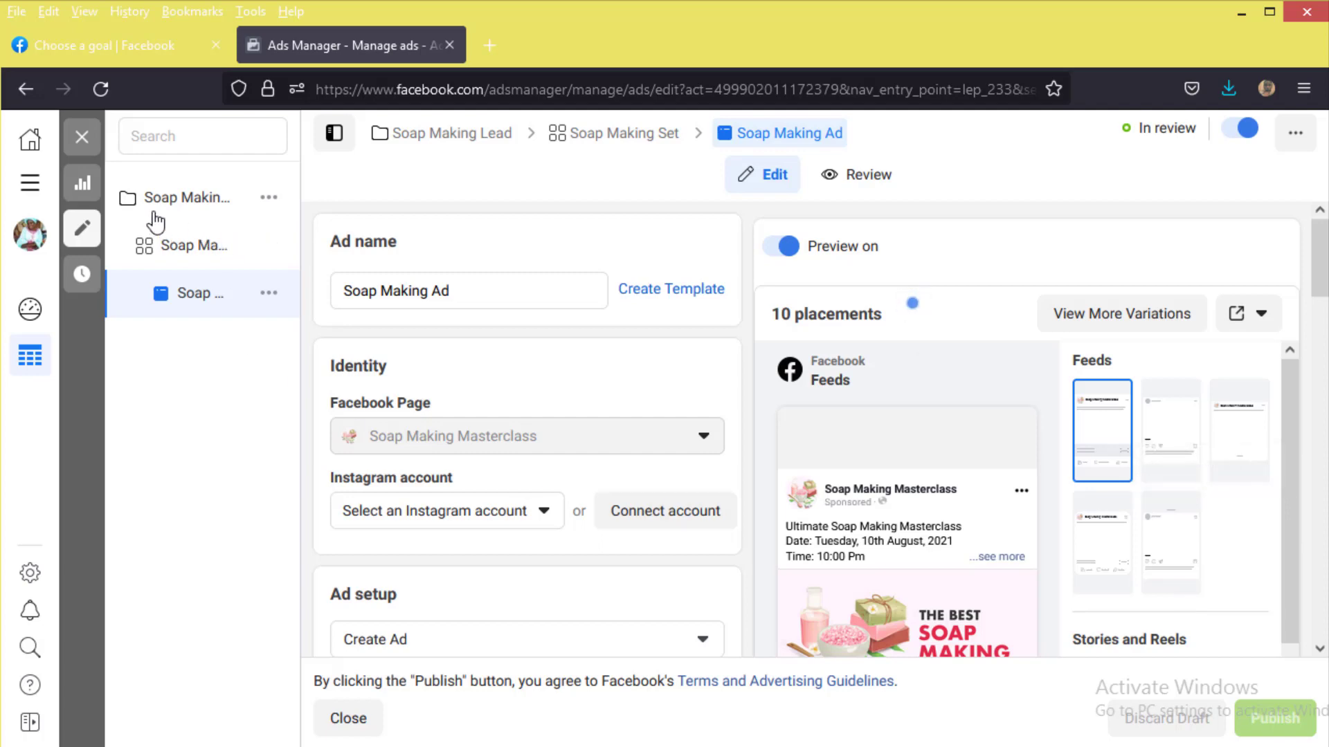
Step: In the Facebook tab, go through Menu > Pages to Soap Making Masterclass's Publishing Tools
{"action": "left_click", "coordinate": [155, 44]}
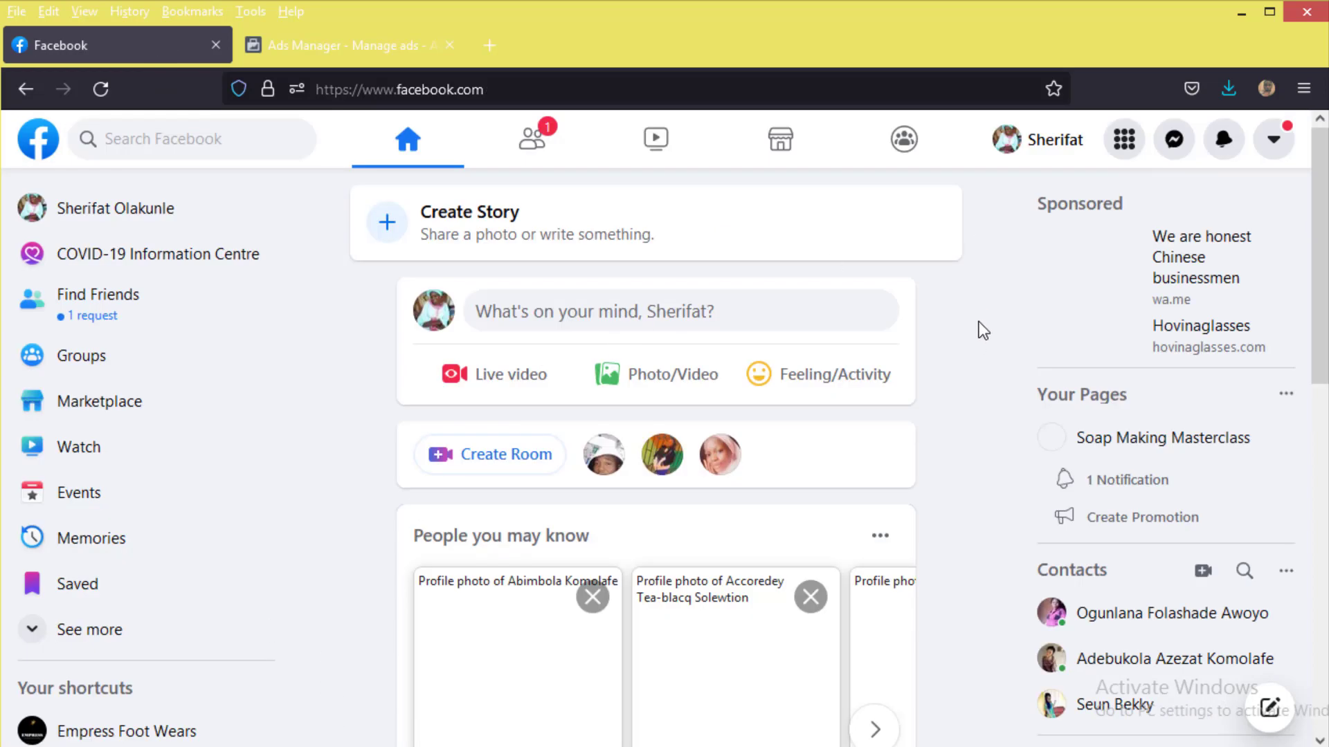
{"action": "left_click", "coordinate": [1121, 140]}
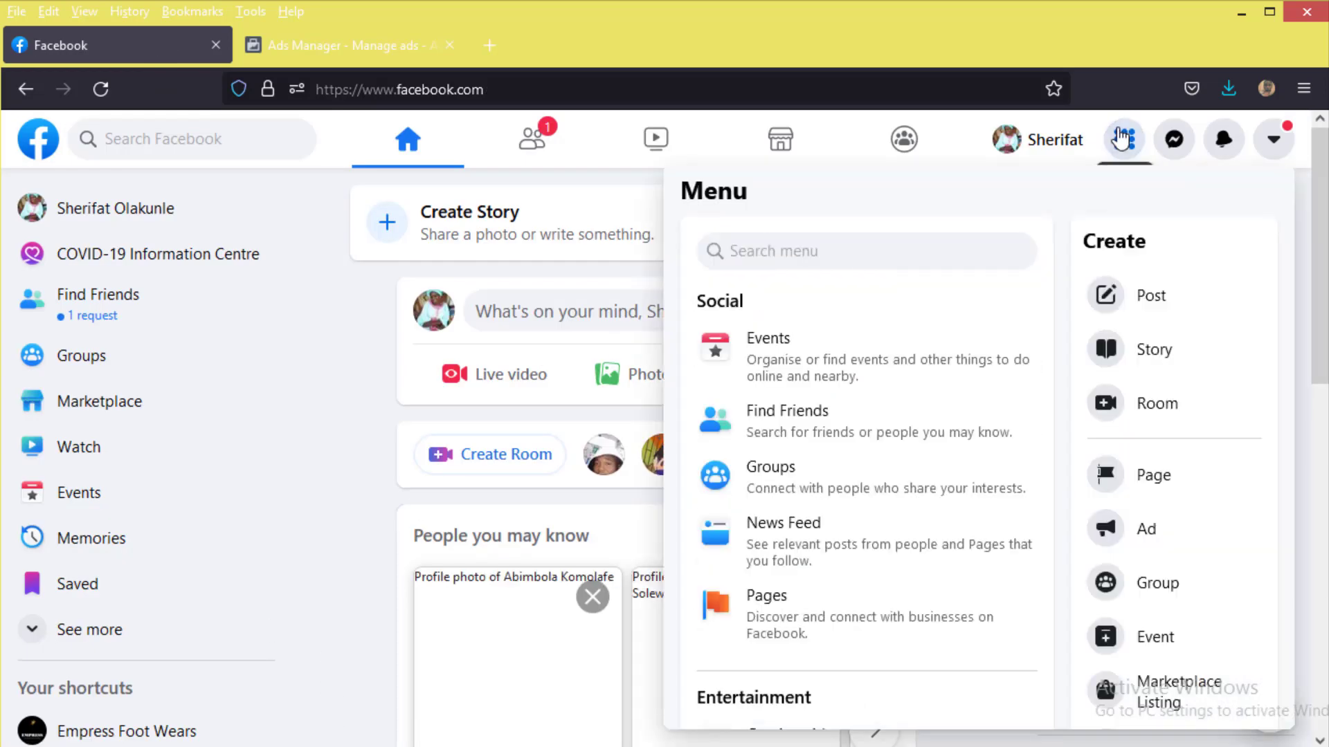
{"action": "left_click", "coordinate": [863, 627]}
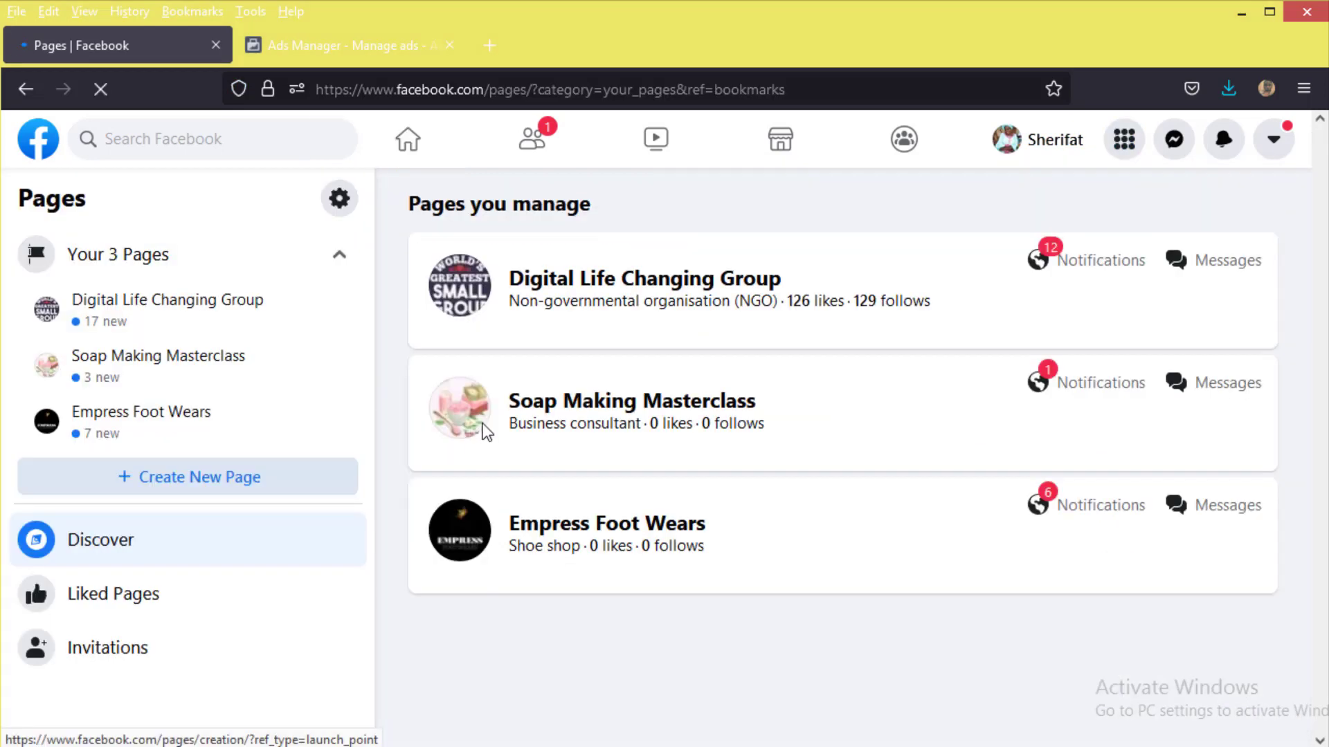
{"action": "left_click", "coordinate": [597, 416]}
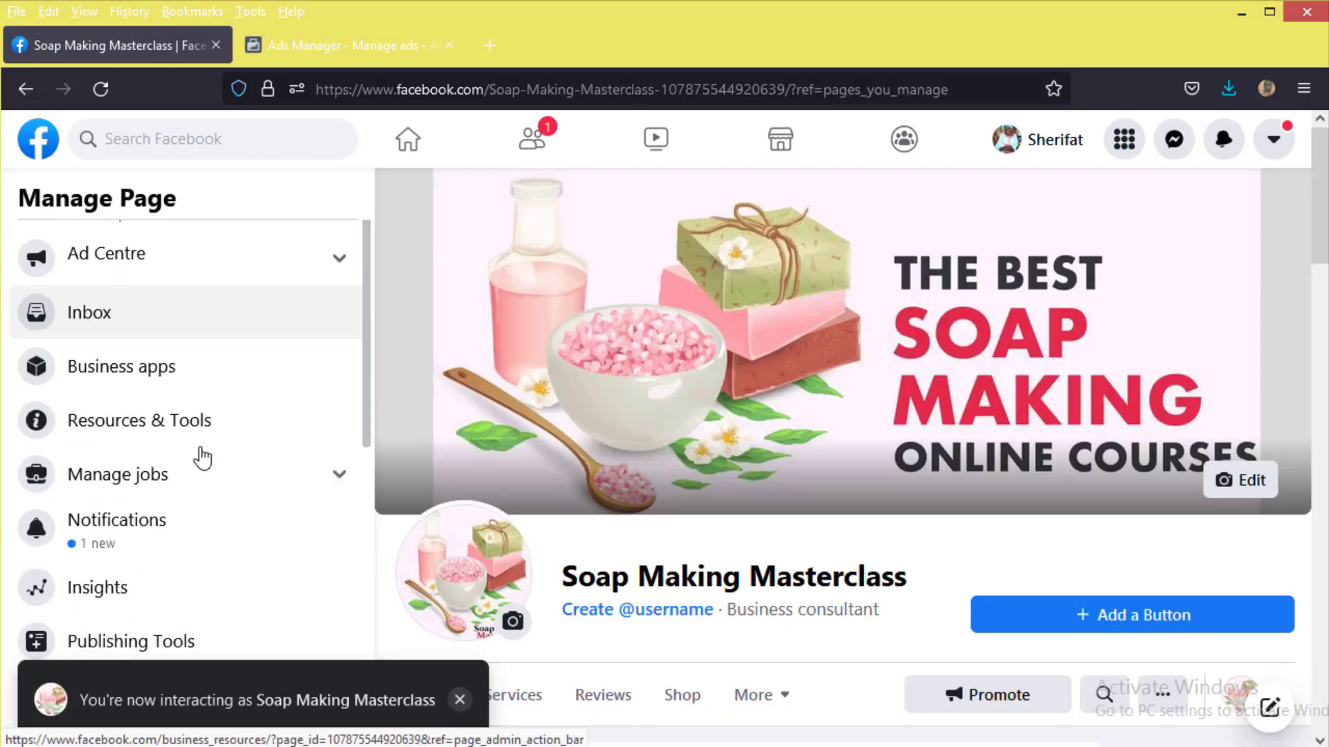
{"action": "scroll", "coordinate": [204, 460], "scroll_direction": "down", "scroll_amount": 2}
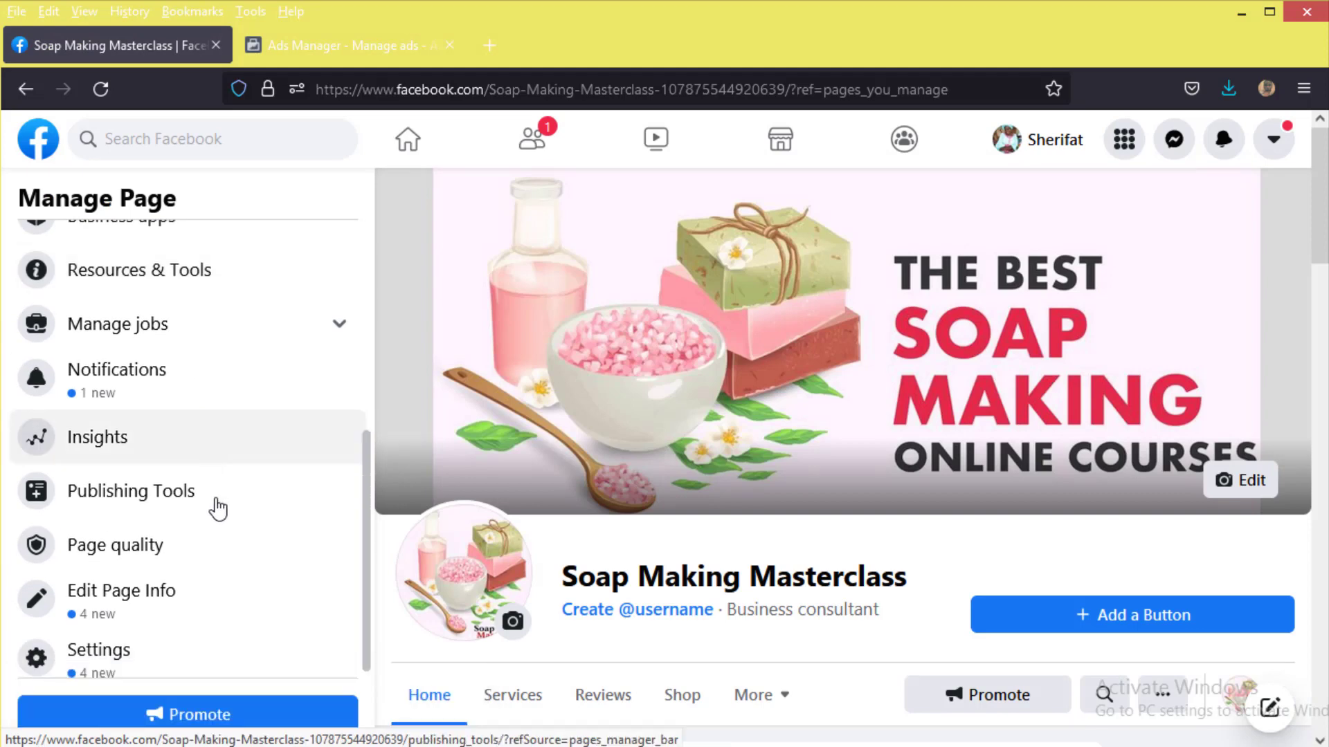
{"action": "left_click", "coordinate": [211, 498]}
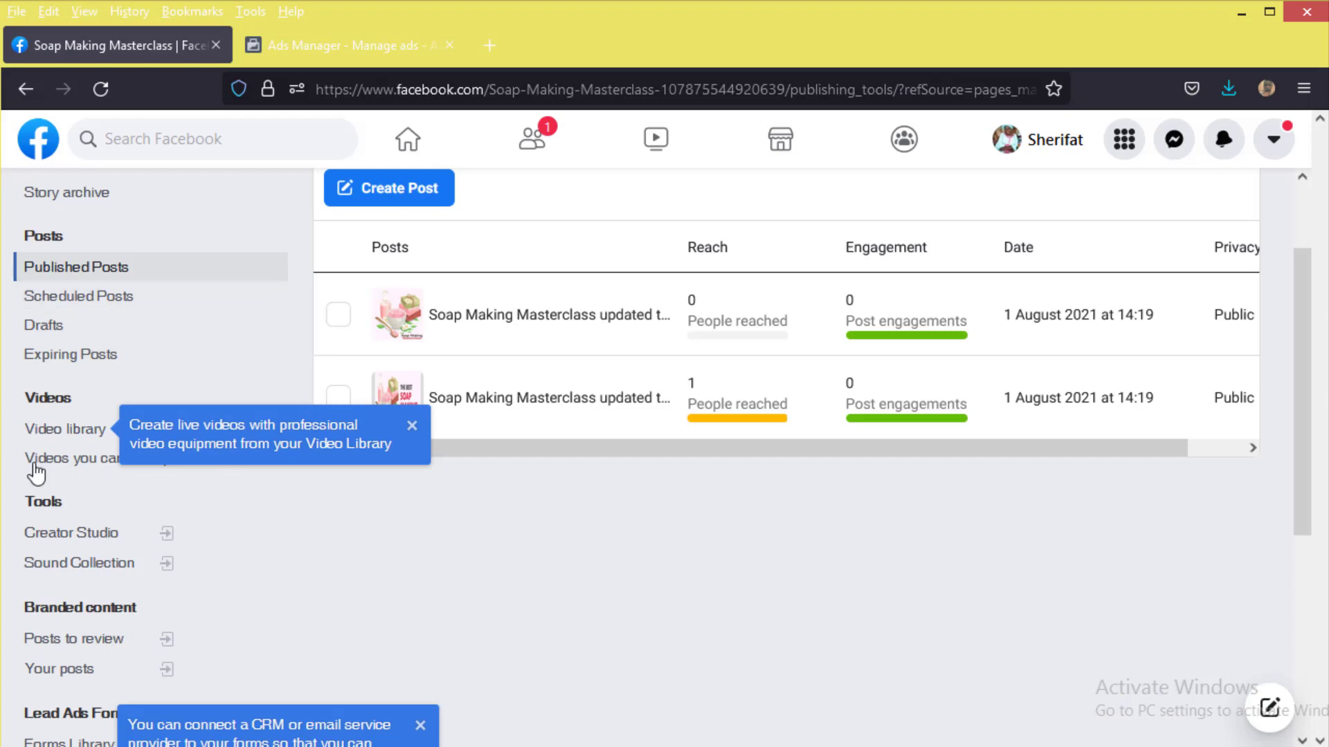
{"action": "scroll", "coordinate": [59, 502], "scroll_direction": "down", "scroll_amount": 4}
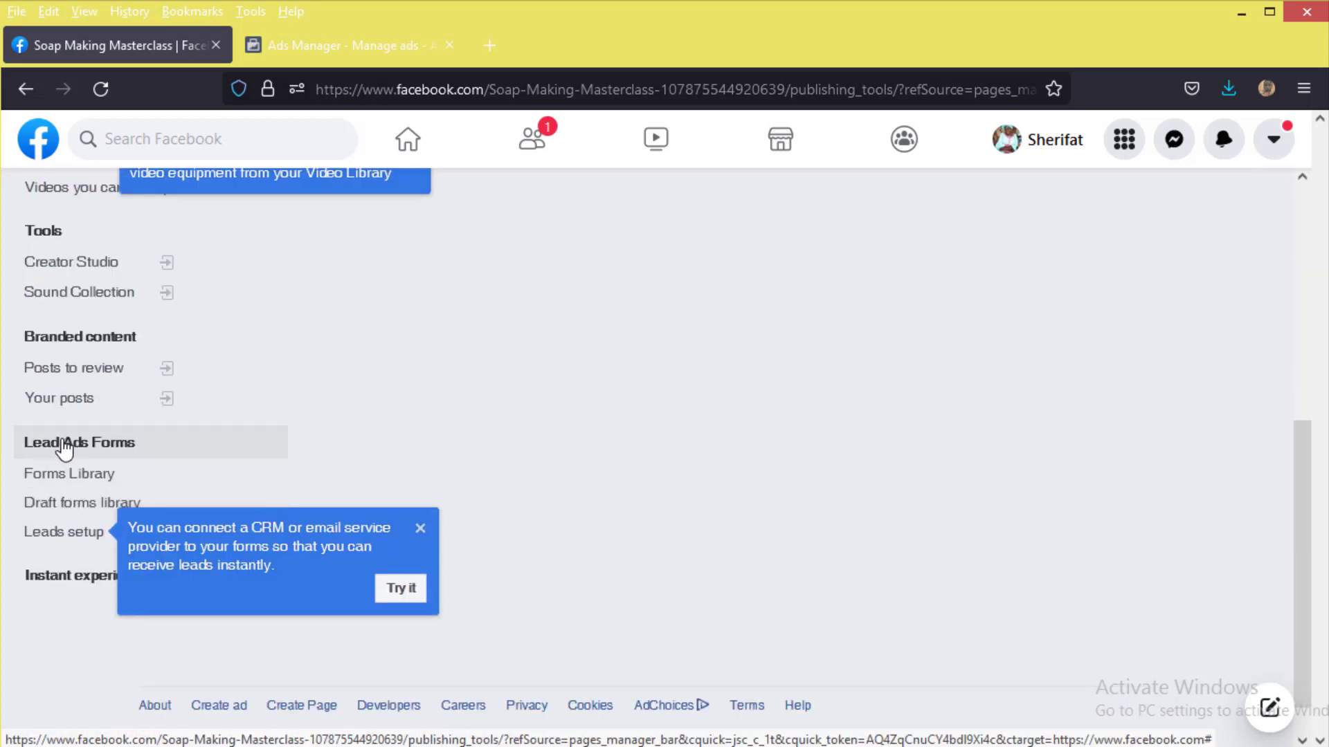
Step: Open Forms Library under Lead Ads Forms and select the Saop Making Lead form
{"action": "left_click", "coordinate": [81, 477]}
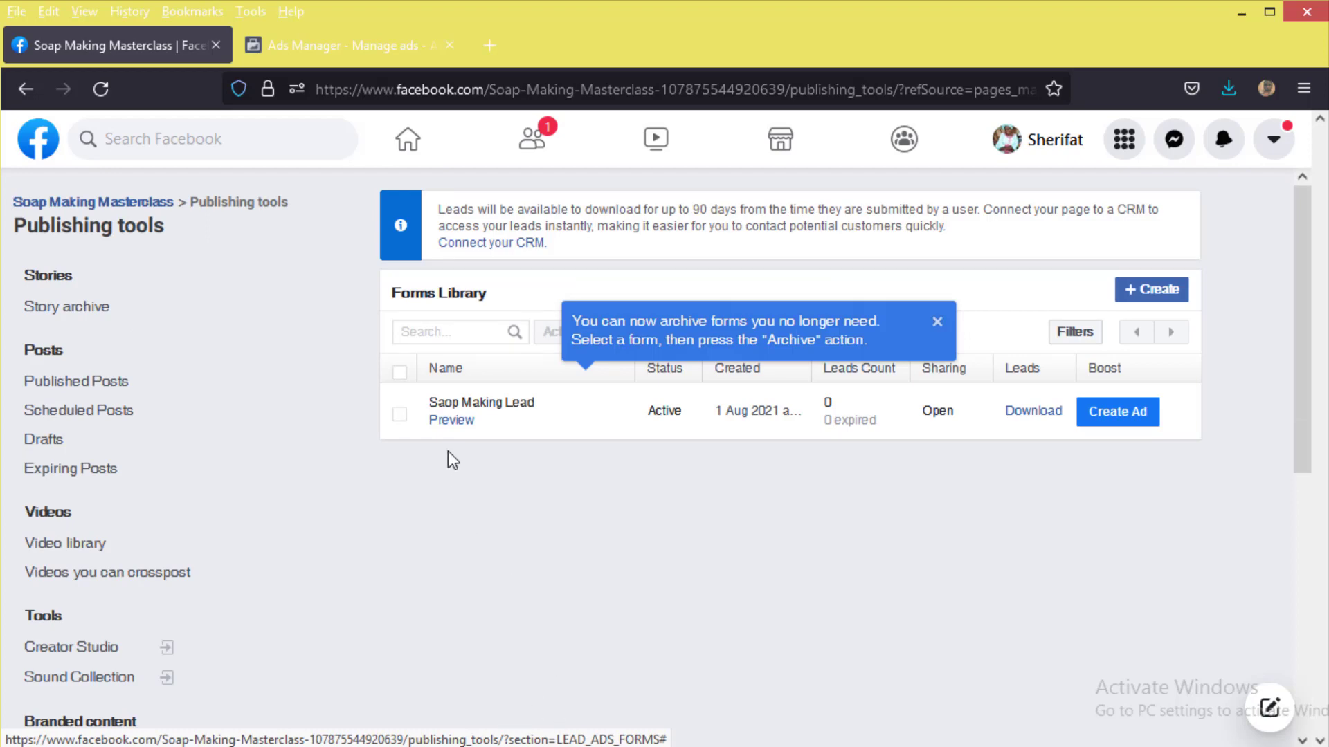
{"action": "mouse_move", "coordinate": [482, 414]}
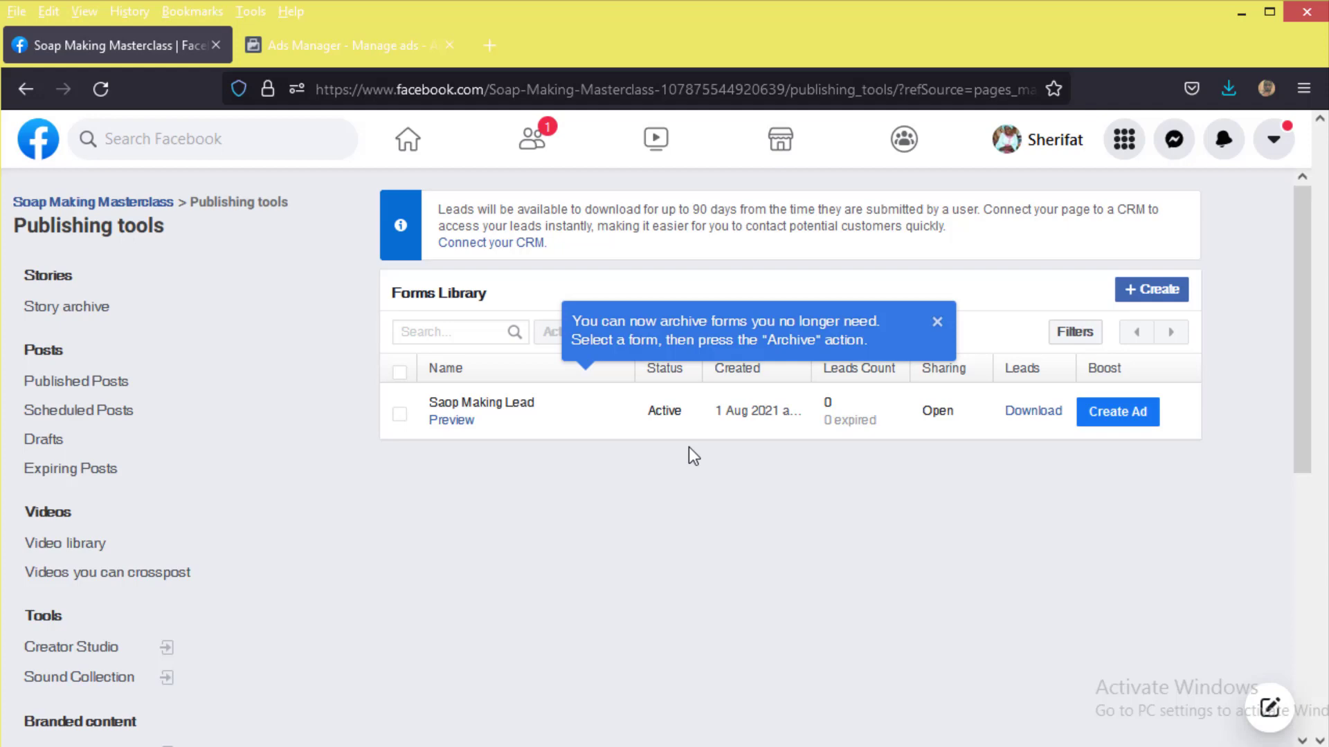
{"action": "left_click", "coordinate": [400, 415]}
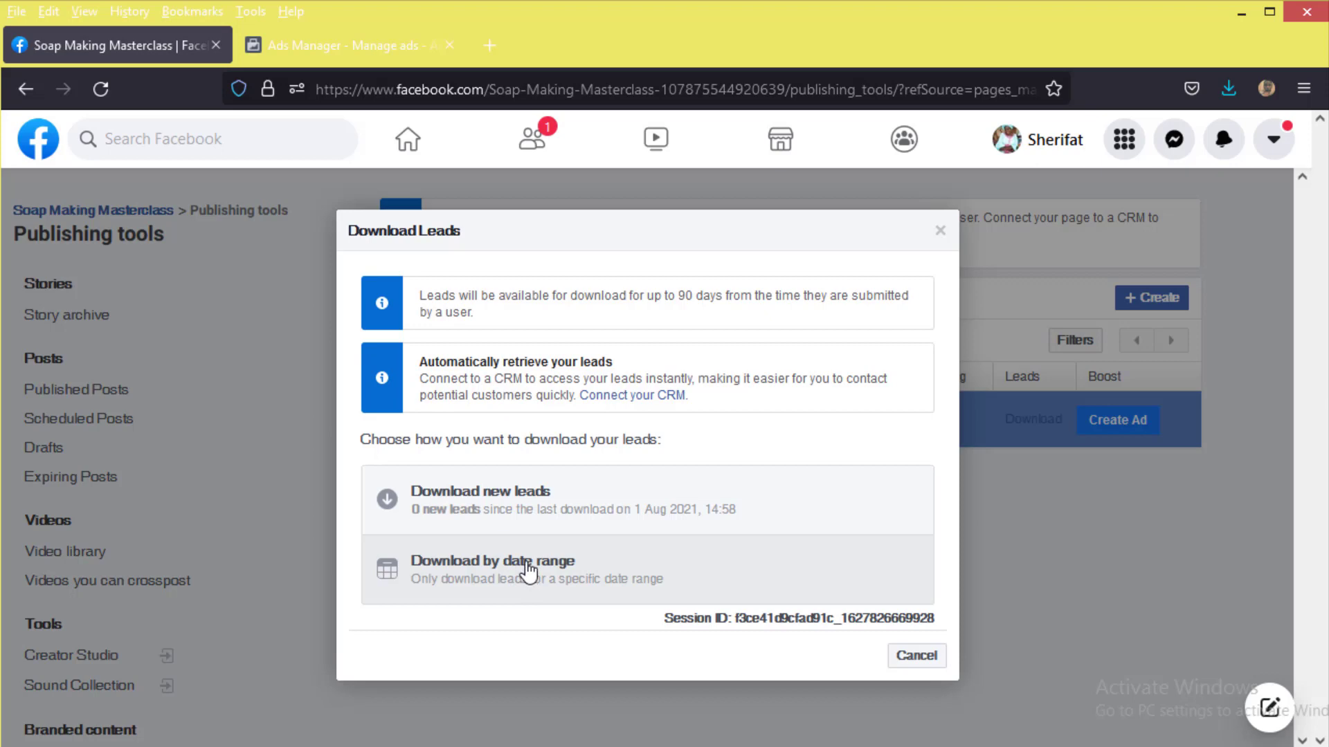
Step: Try downloading leads by date range with Maximum range, then go back to the download options
{"action": "left_click", "coordinate": [528, 573]}
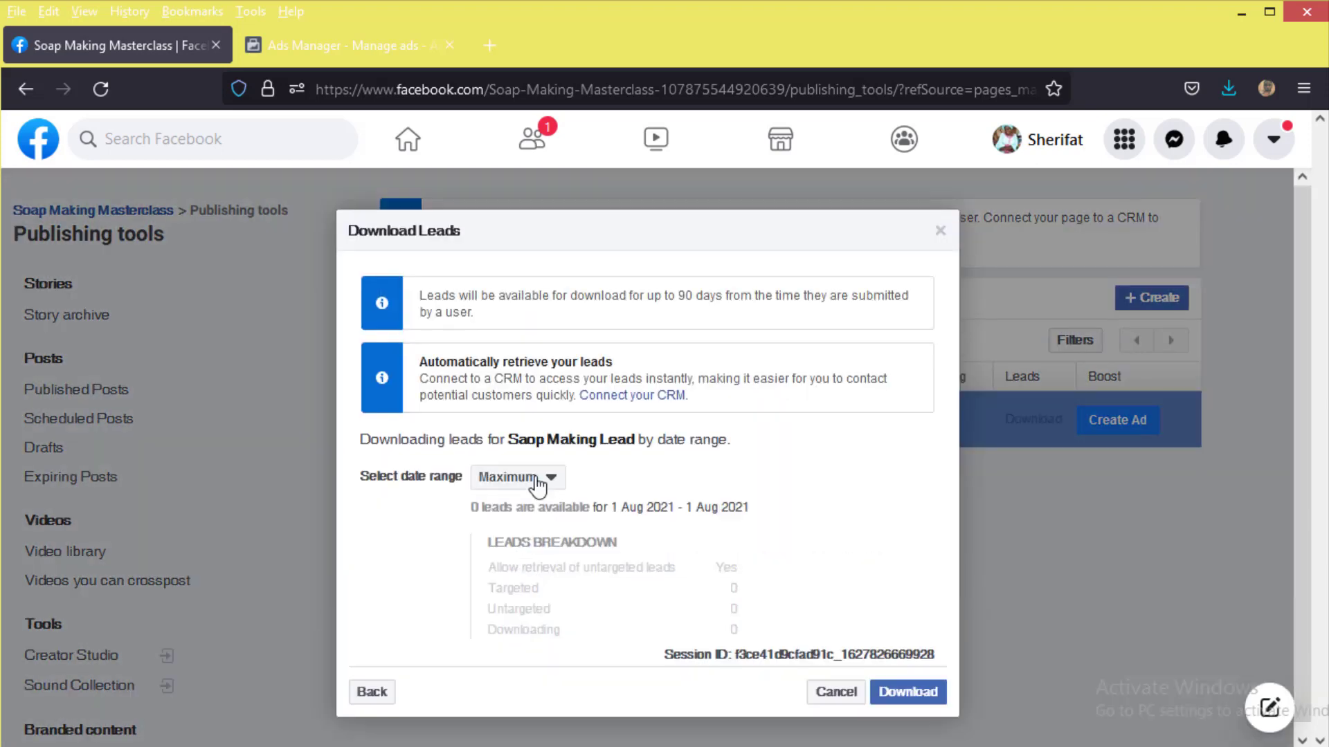
{"action": "left_click", "coordinate": [534, 492]}
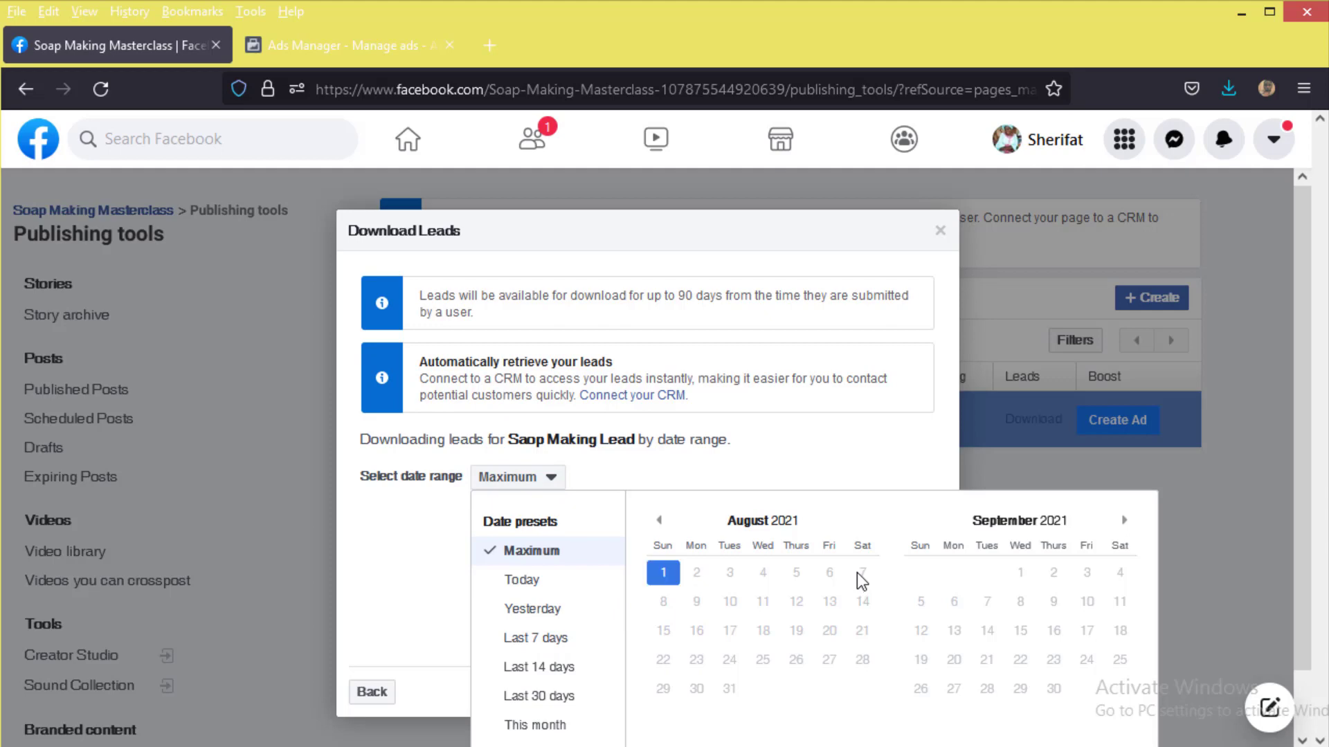
{"action": "left_click", "coordinate": [441, 570]}
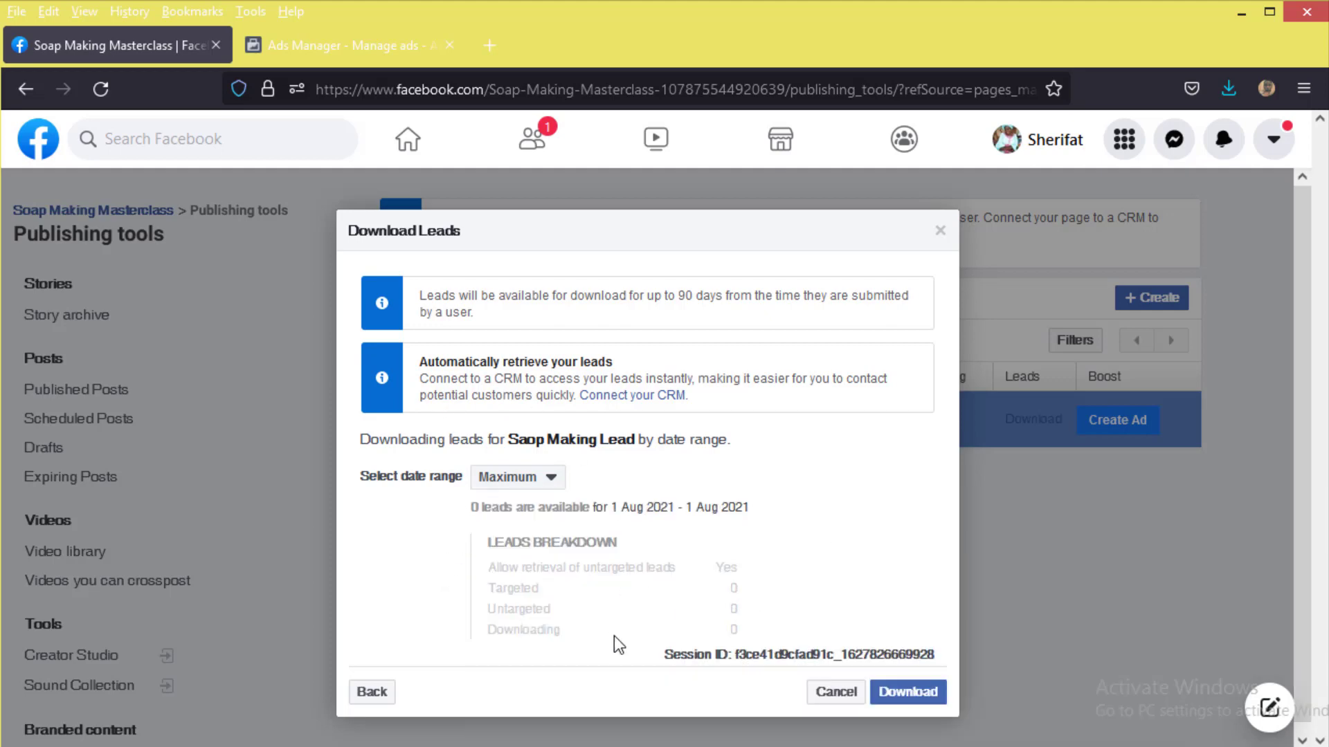
{"action": "left_click", "coordinate": [380, 694]}
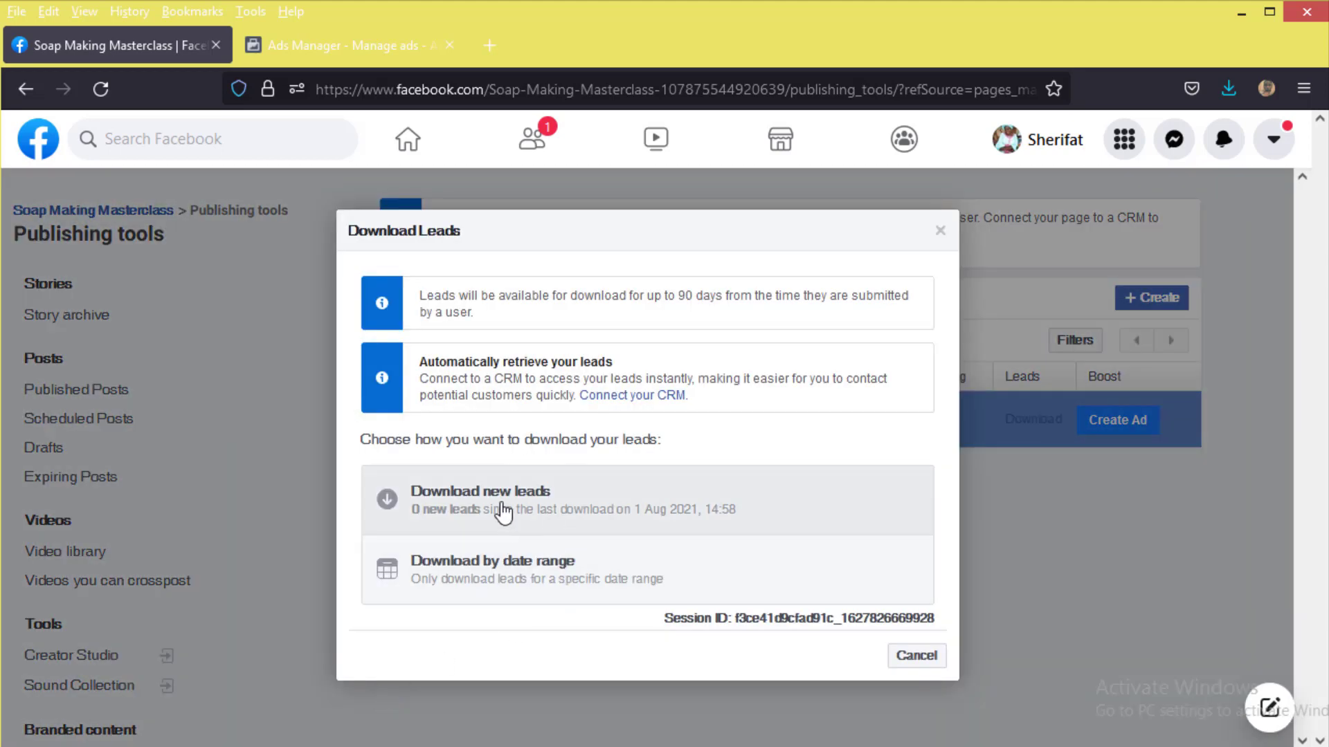
Step: Download the form's new leads as an XLS file opened in Excel, then return to Ads Manager
{"action": "left_click", "coordinate": [585, 511]}
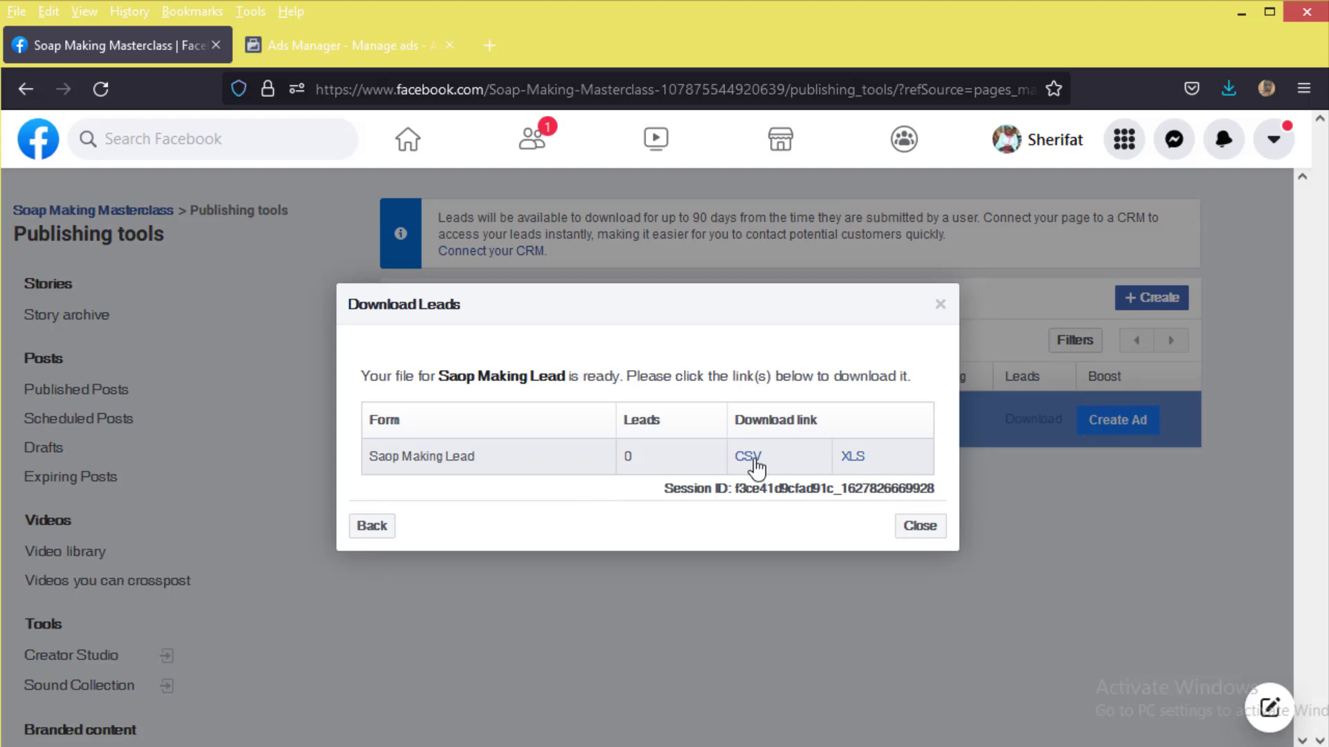
{"action": "left_click", "coordinate": [853, 457]}
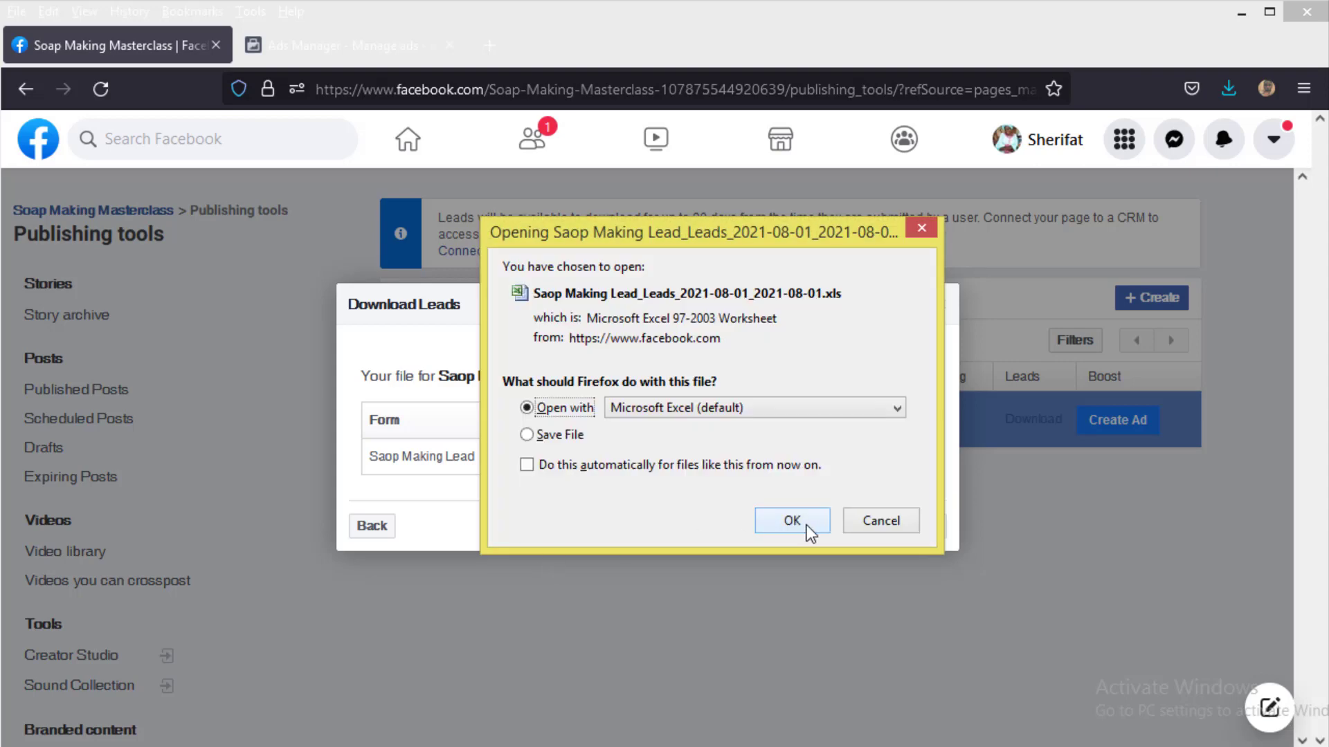
{"action": "left_click", "coordinate": [569, 439]}
{"action": "left_click", "coordinate": [566, 410]}
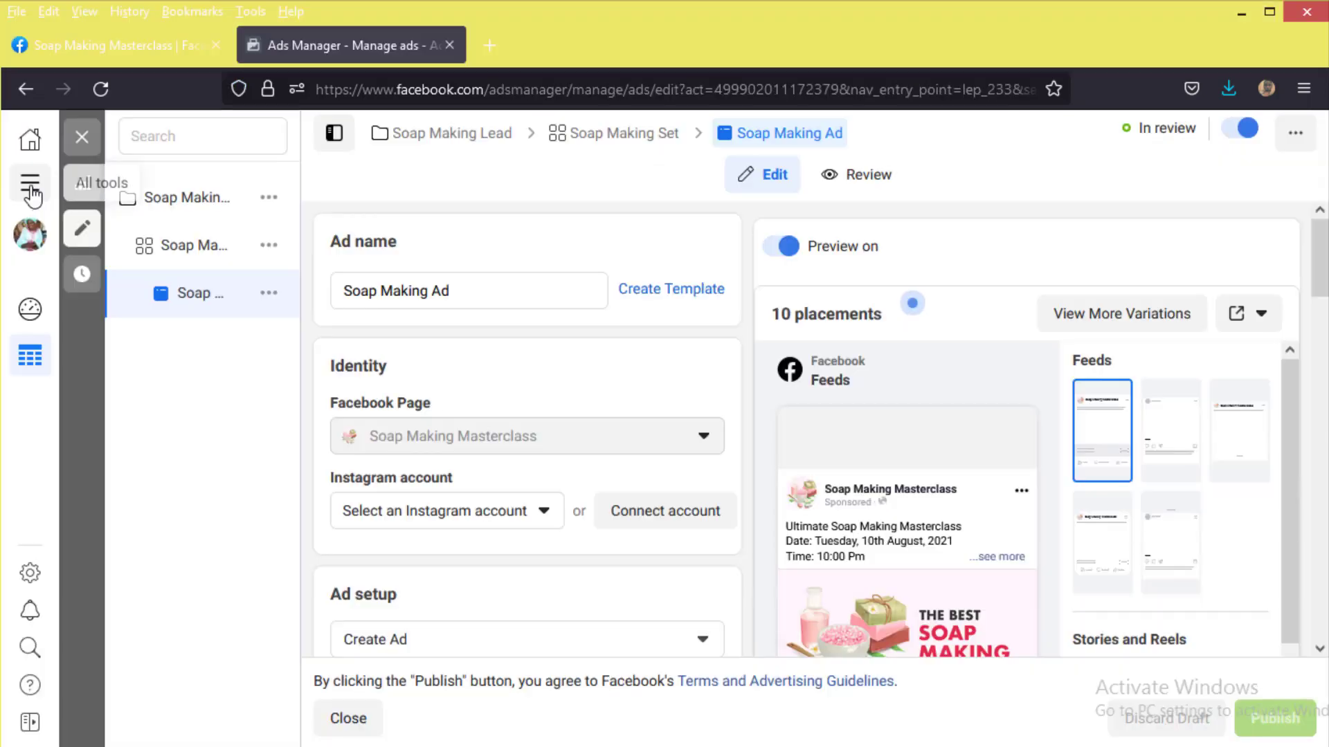
{"action": "left_click", "coordinate": [30, 182]}
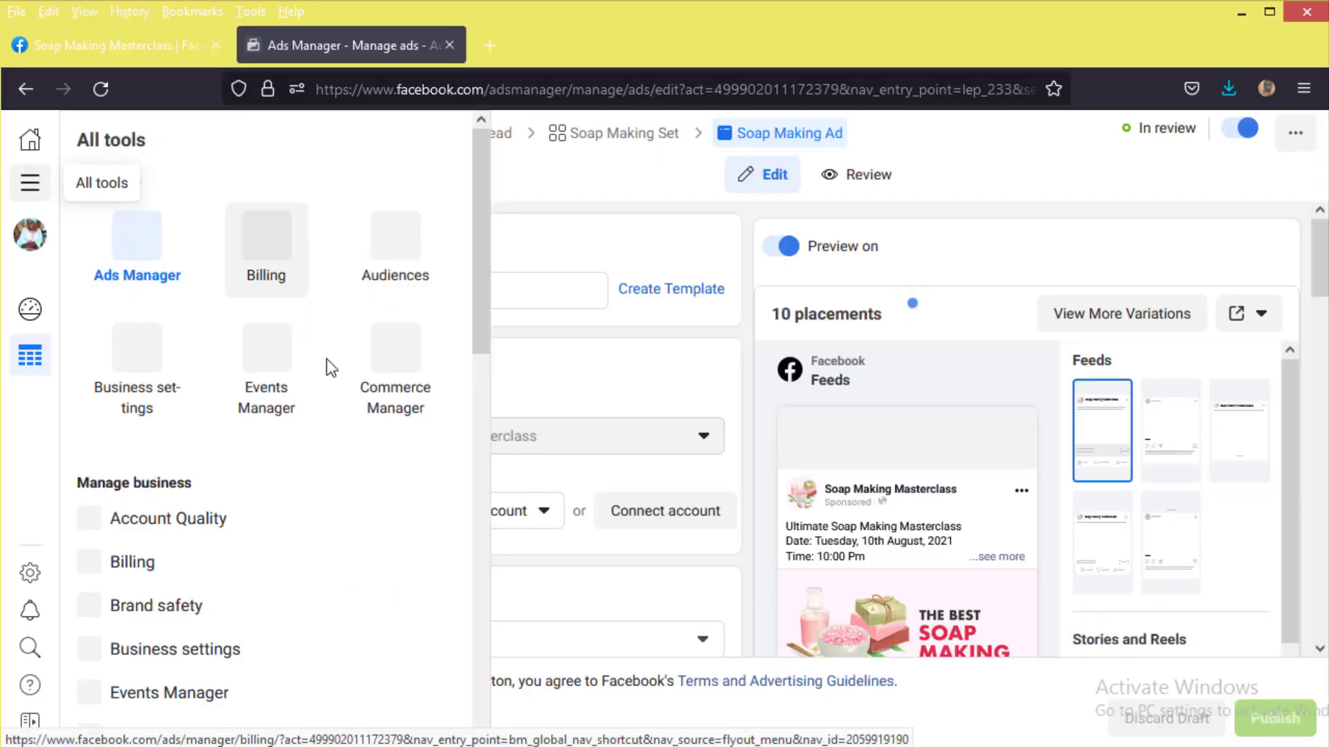
{"action": "left_click", "coordinate": [144, 263]}
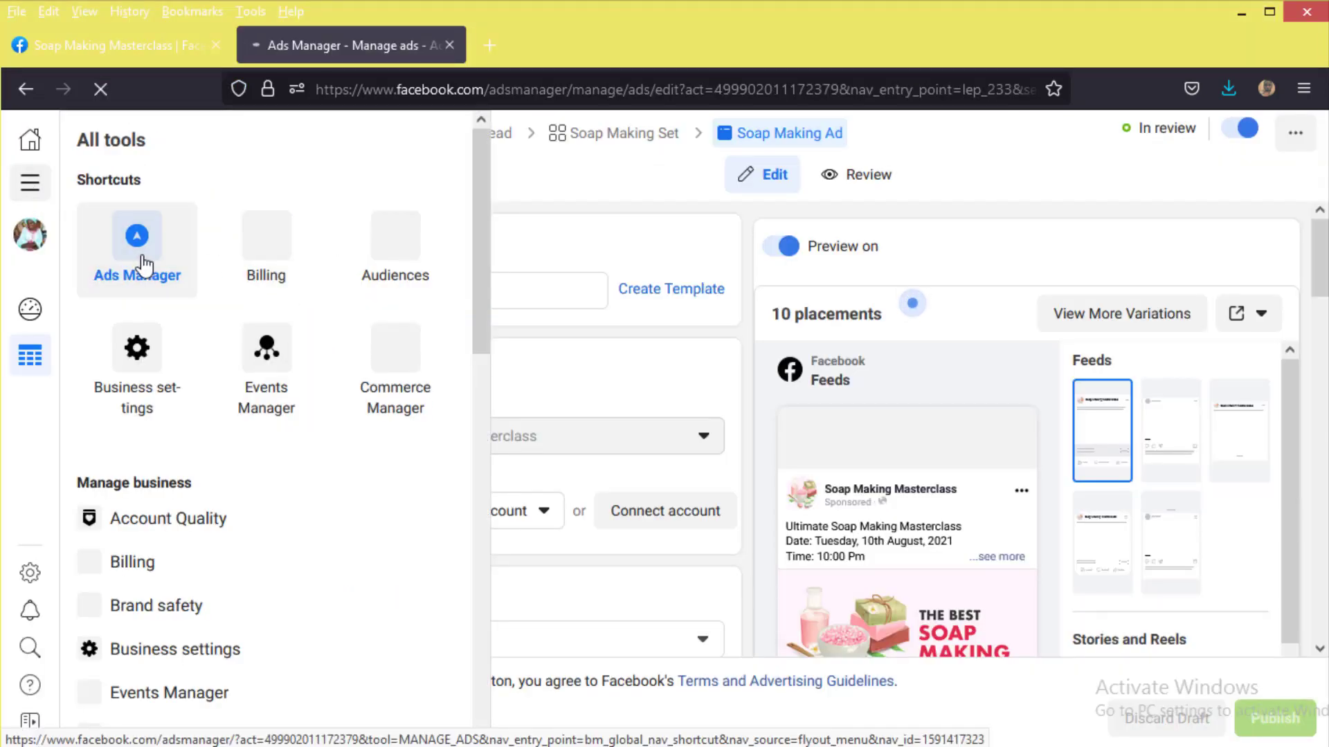